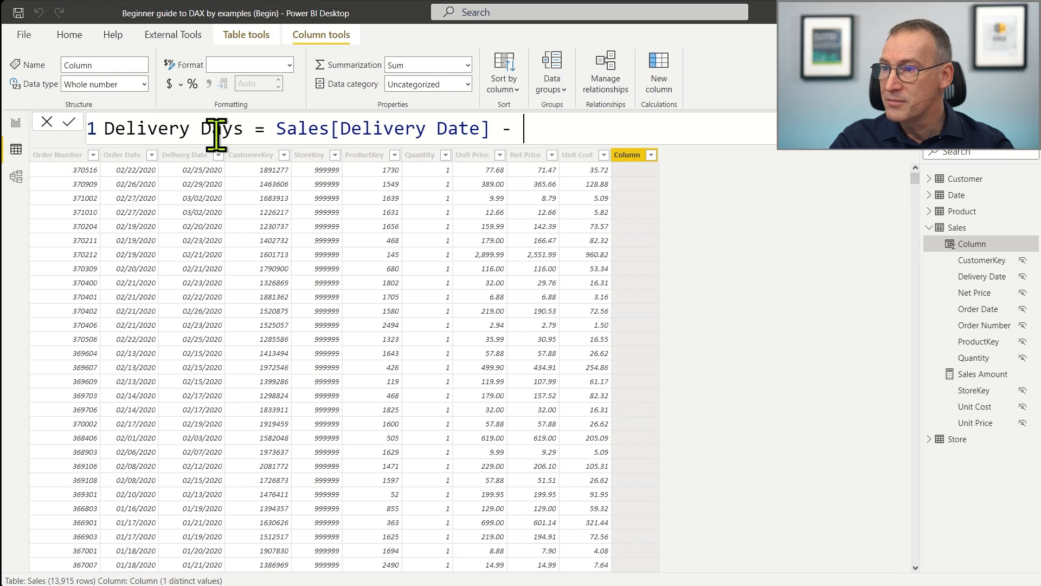
Complete the Delivery Days calculated column by subtracting Sales[Order Date] from Sales[Delivery Date].
{"action": "type", "text": "Ord"}
{"action": "key", "text": "Down"}
{"action": "key", "text": "Down"}
{"action": "key", "text": "Down"}
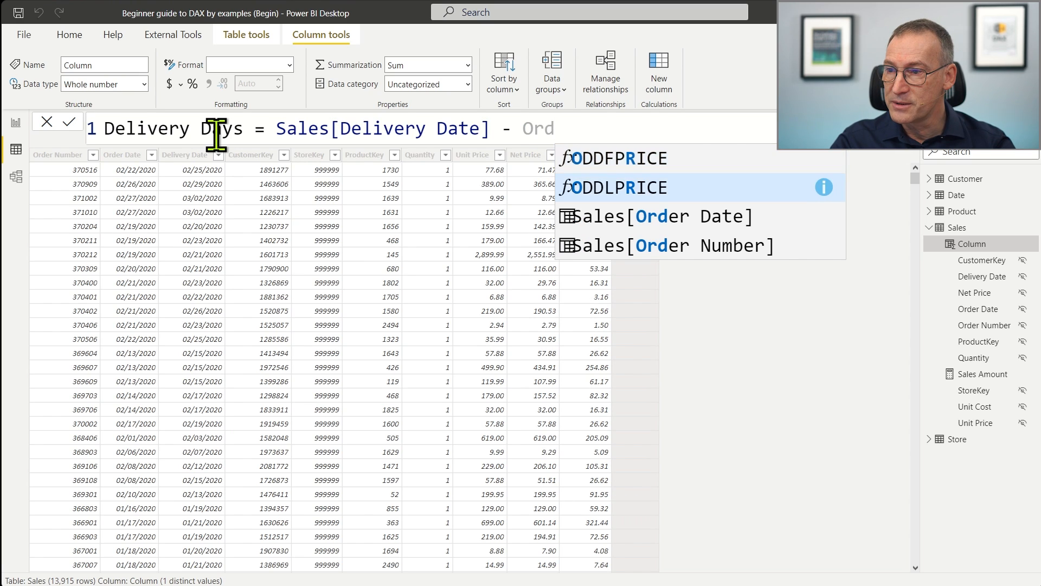
{"action": "key", "text": "Tab"}
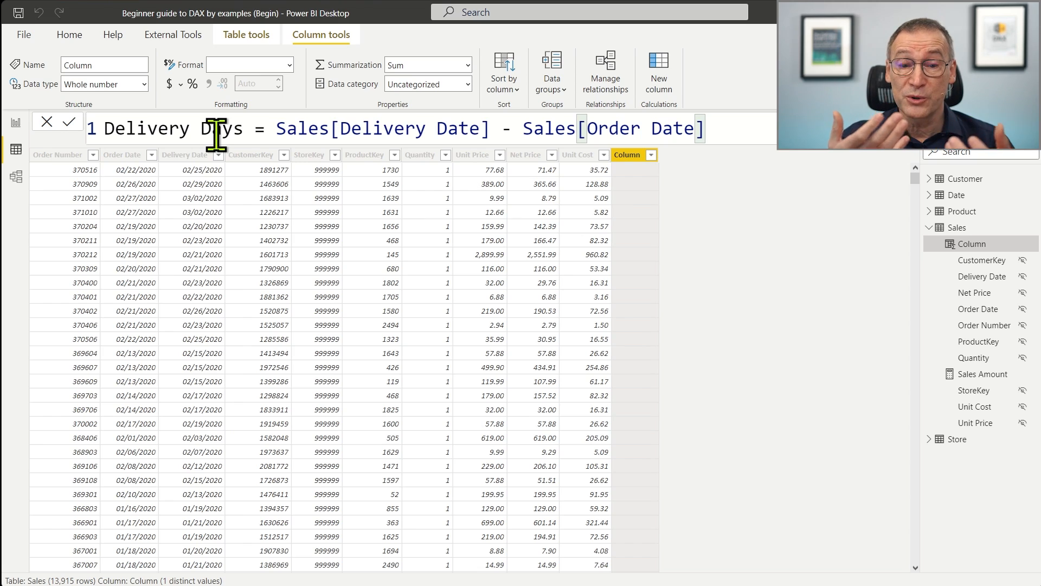
{"action": "key", "text": "Return"}
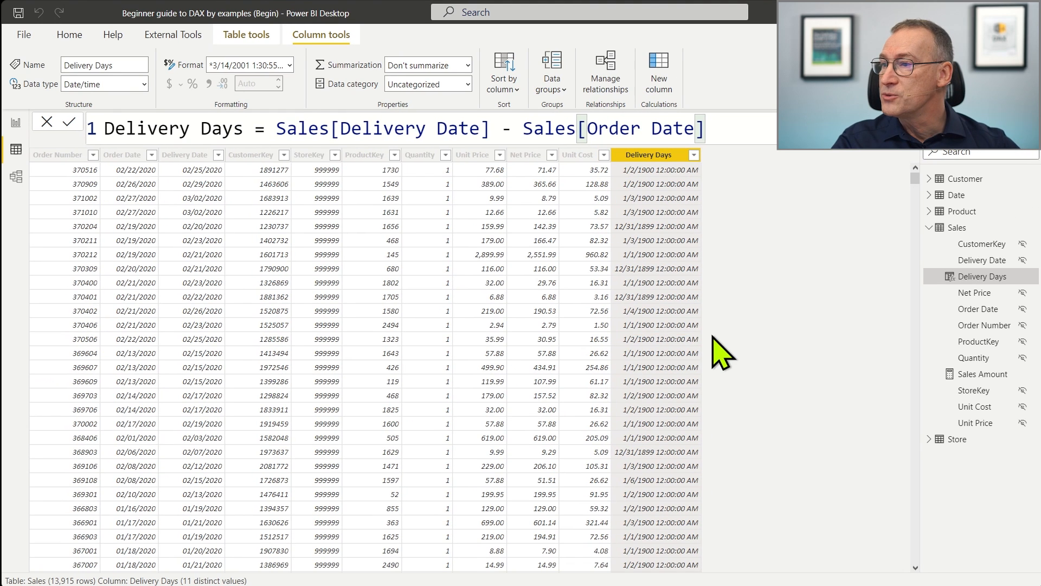
Wrap the Delivery Days date subtraction in INT so the column returns a whole number of days.
{"action": "left_click", "coordinate": [280, 128]}
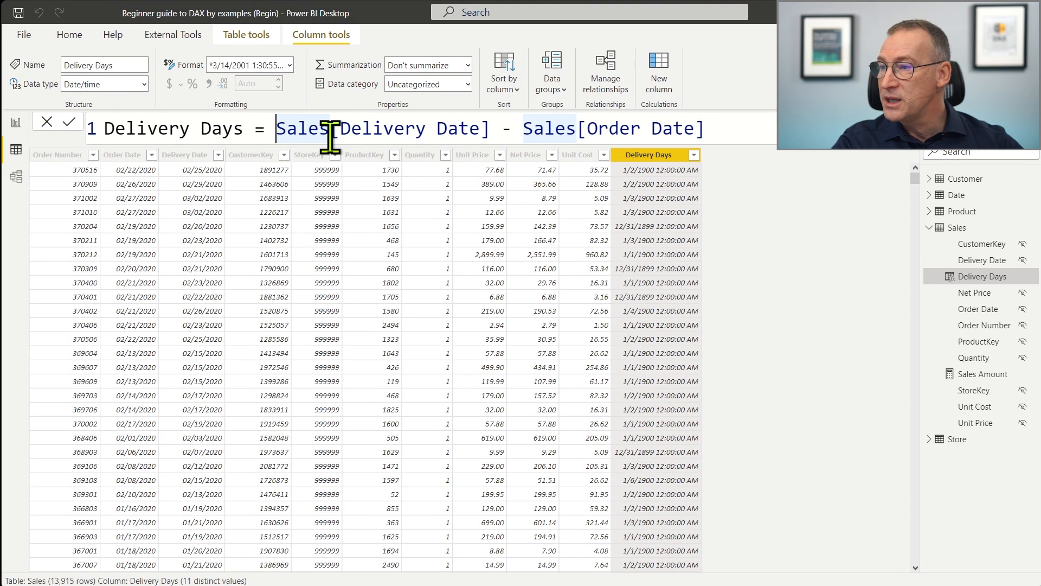
{"action": "type", "text": "INT ("}
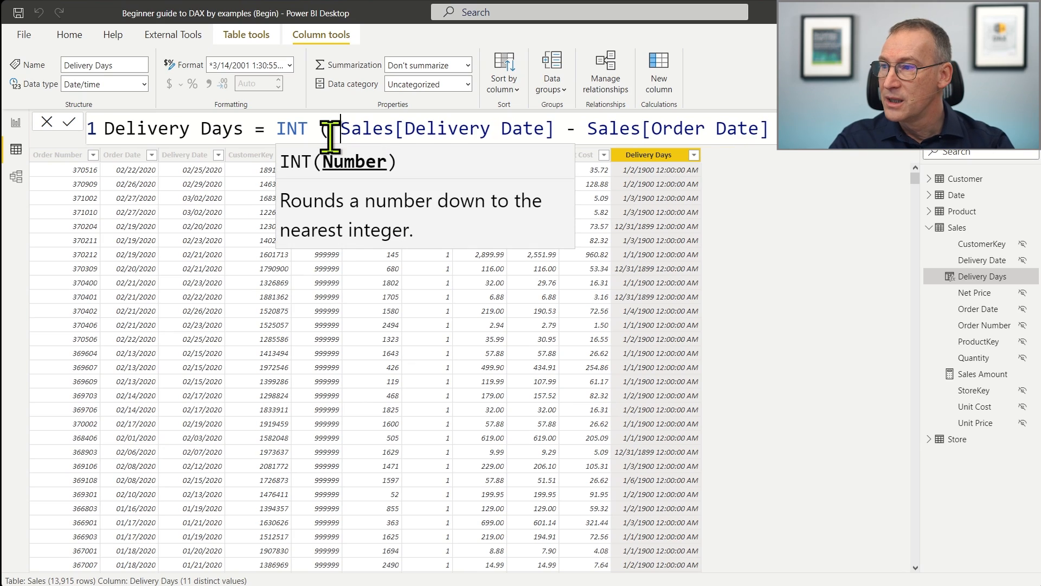
{"action": "type", "text": " )"}
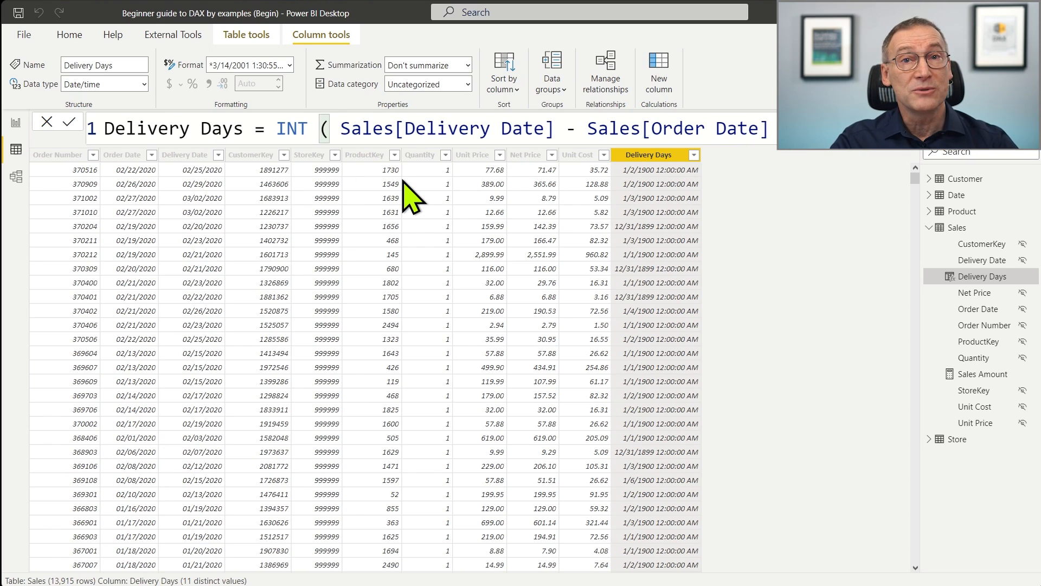
{"action": "key", "text": "Return"}
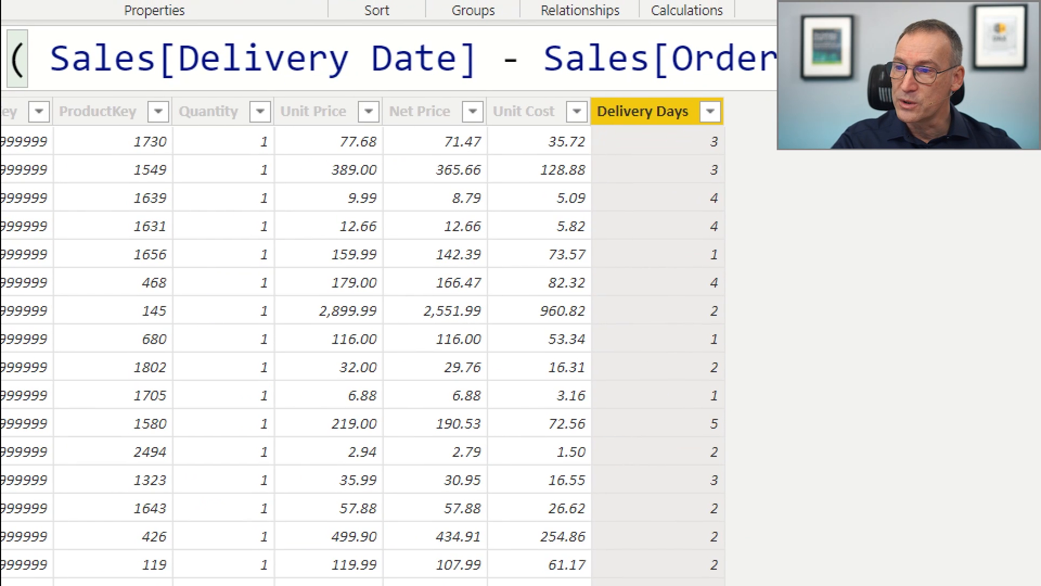
{"action": "left_click_drag", "start_coordinate": [575, 110], "coordinate": [751, 492]}
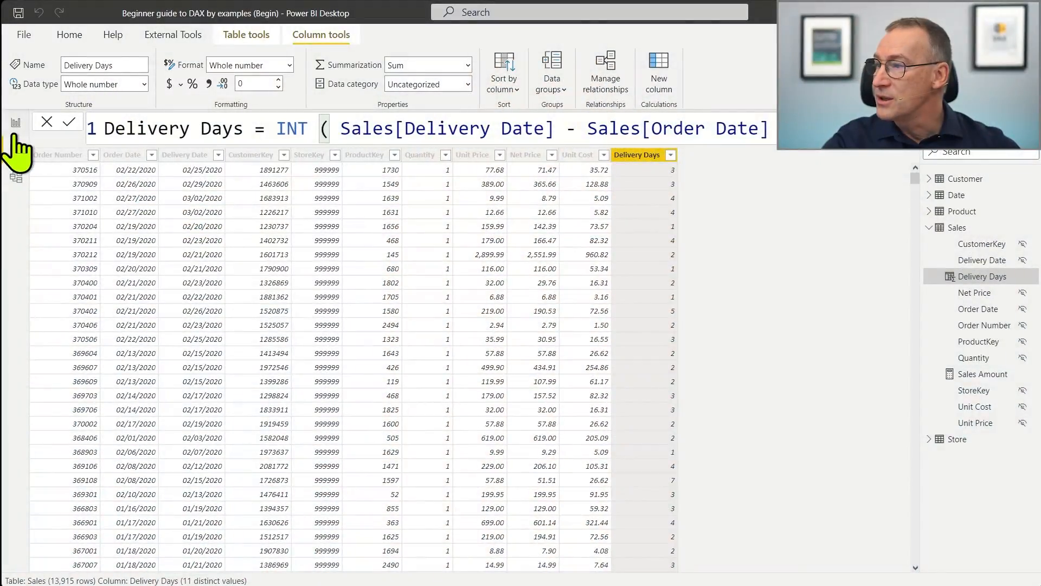
Add Delivery Days from Sales to the values of the Demo report's country matrix and aggregate it as Average.
{"action": "left_click", "coordinate": [15, 126]}
{"action": "left_click", "coordinate": [239, 279]}
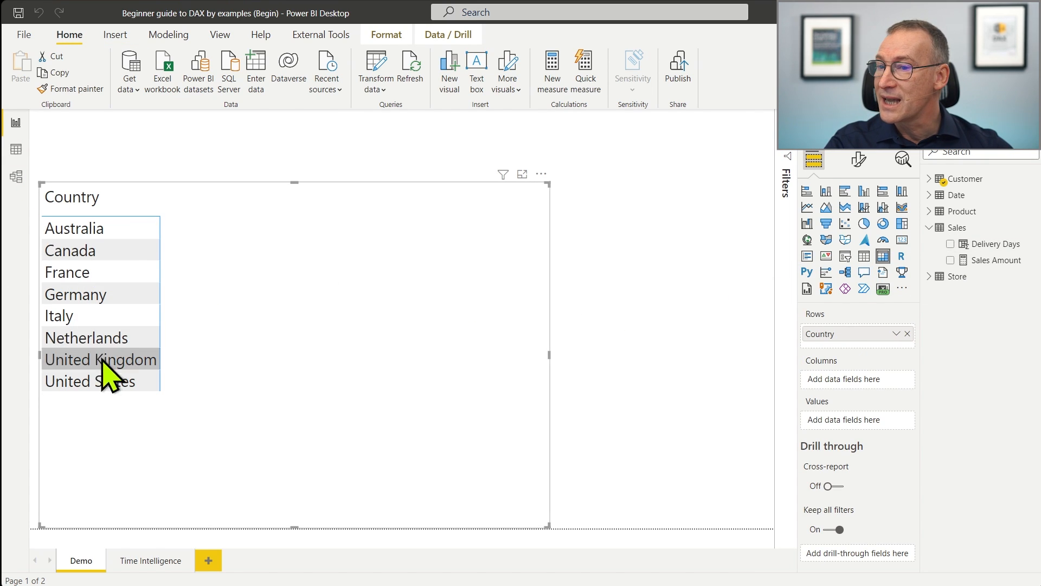
{"action": "left_click", "coordinate": [932, 182]}
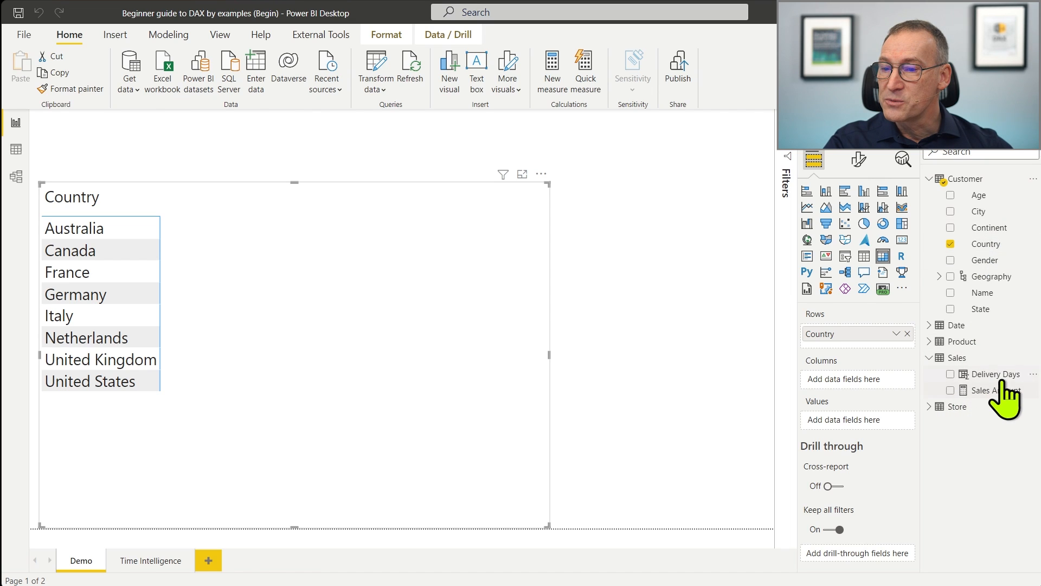
{"action": "left_click_drag", "start_coordinate": [1002, 377], "coordinate": [329, 345]}
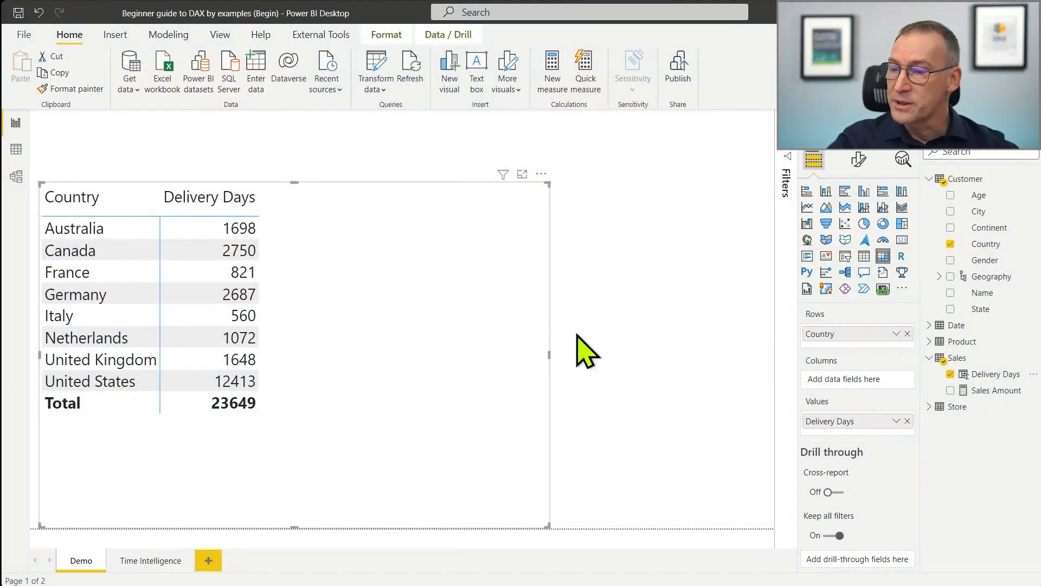
{"action": "left_click", "coordinate": [896, 421]}
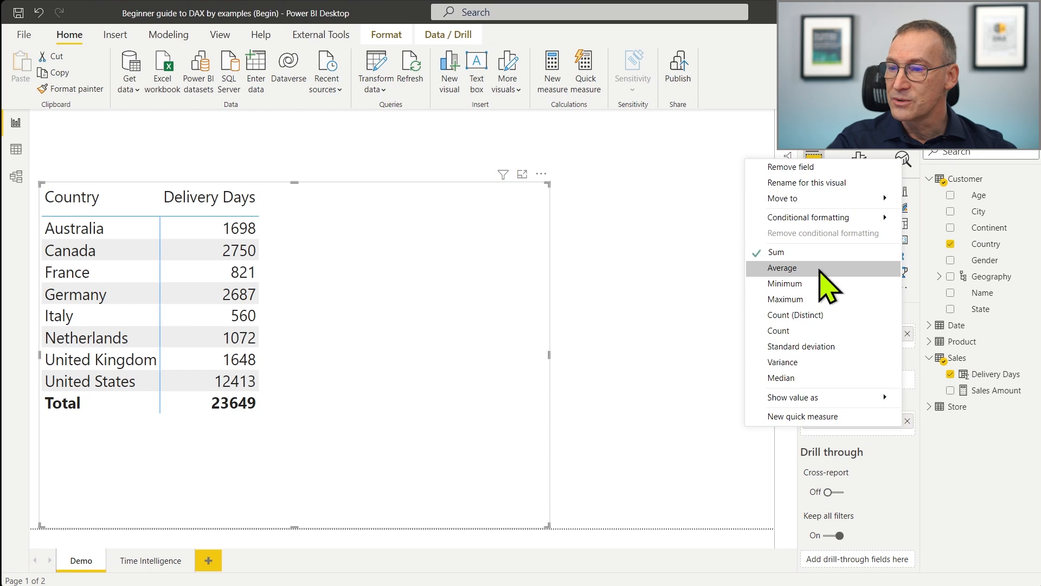
{"action": "left_click", "coordinate": [819, 269]}
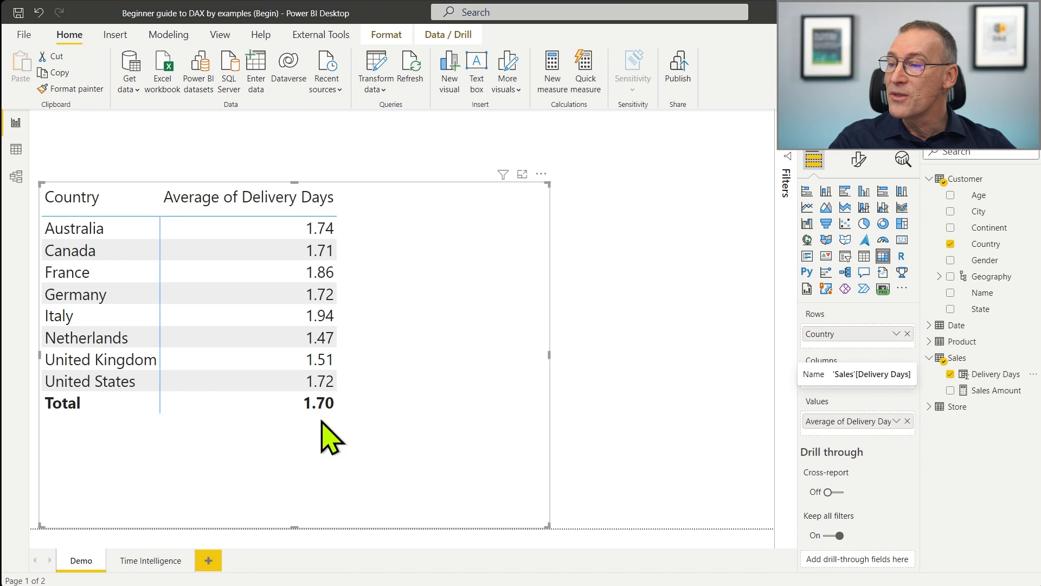
{"action": "key", "text": "ctrl+1"}
{"action": "left_click", "coordinate": [303, 412]}
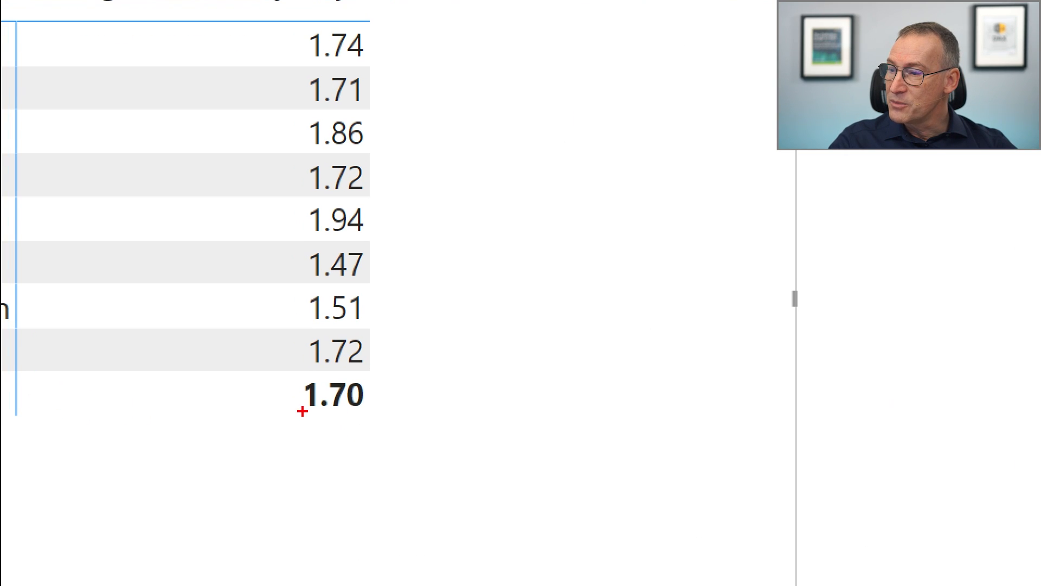
{"action": "left_click_drag", "start_coordinate": [260, 354], "coordinate": [393, 449]}
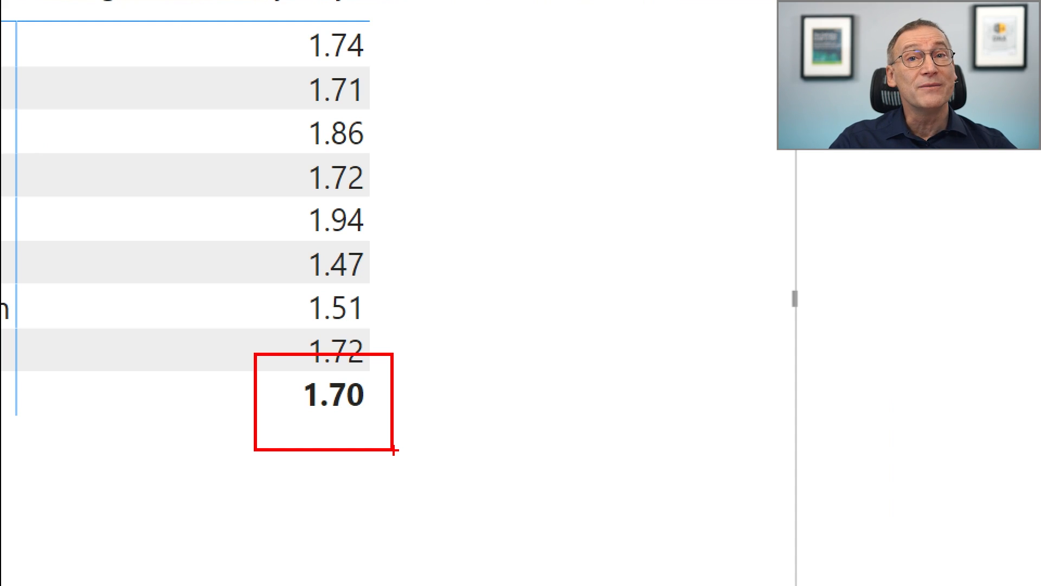
{"action": "key", "text": "Escape"}
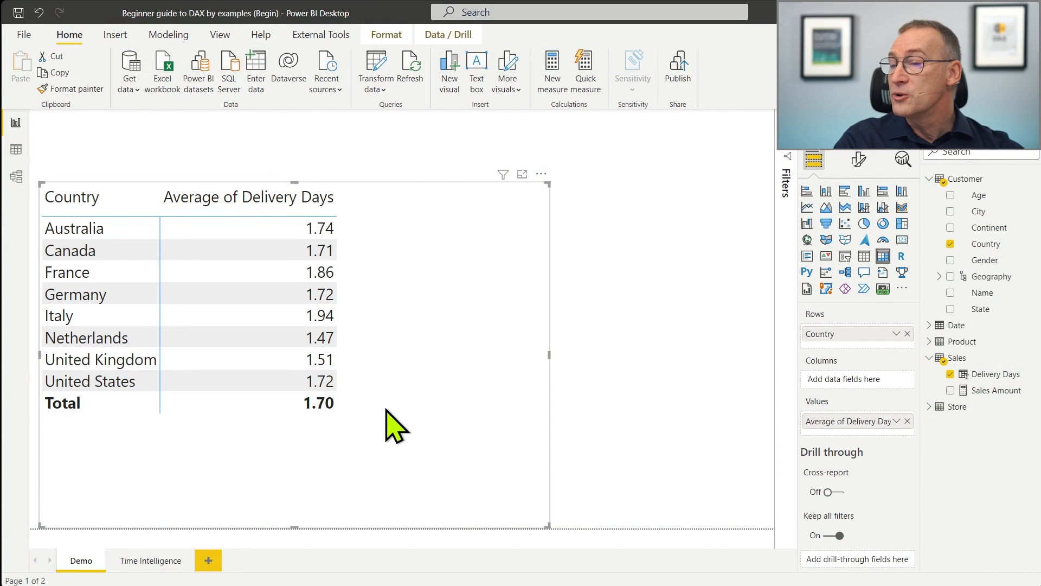
Replace the customer Country with the Store table's Country on the matrix rows.
{"action": "left_click", "coordinate": [950, 244]}
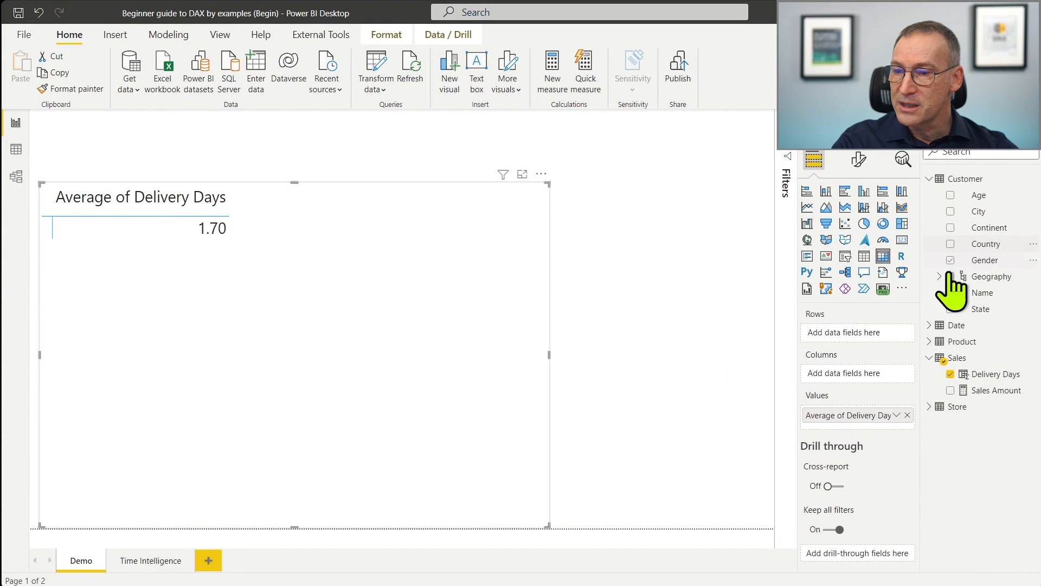
{"action": "left_click", "coordinate": [929, 407]}
{"action": "left_click_drag", "start_coordinate": [344, 340], "coordinate": [341, 352]}
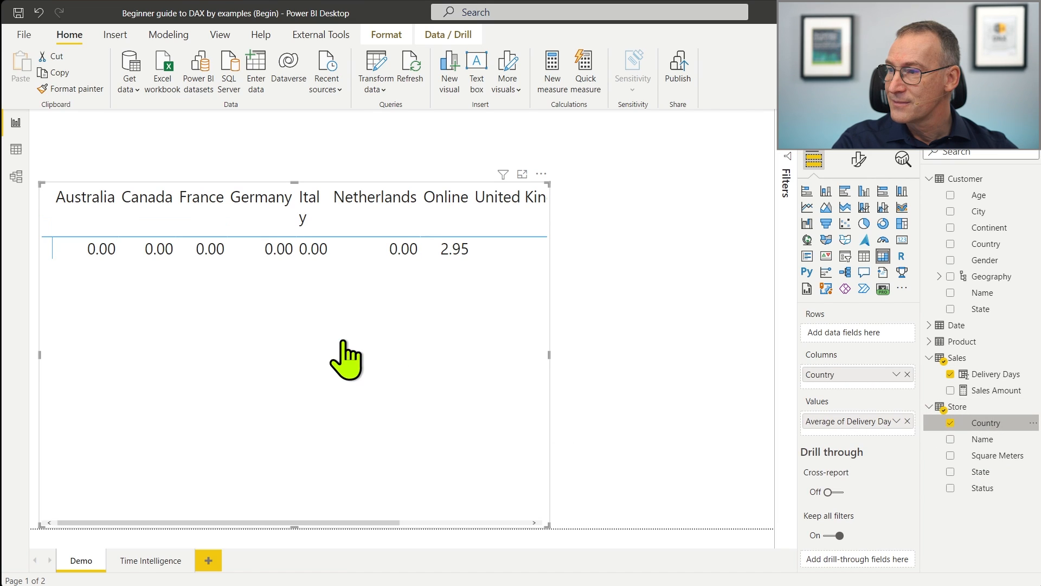
{"action": "left_click_drag", "start_coordinate": [831, 371], "coordinate": [831, 328]}
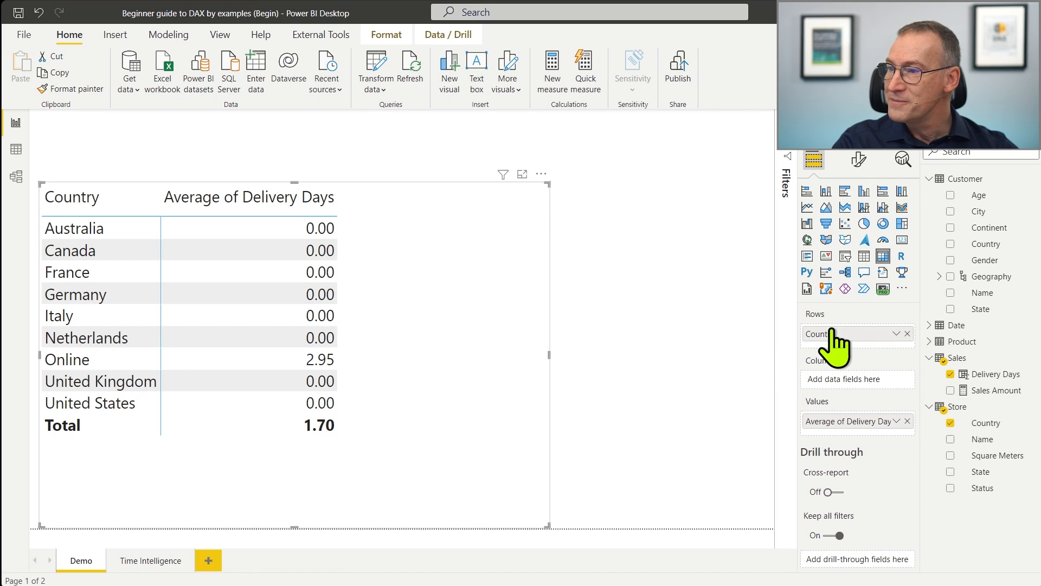
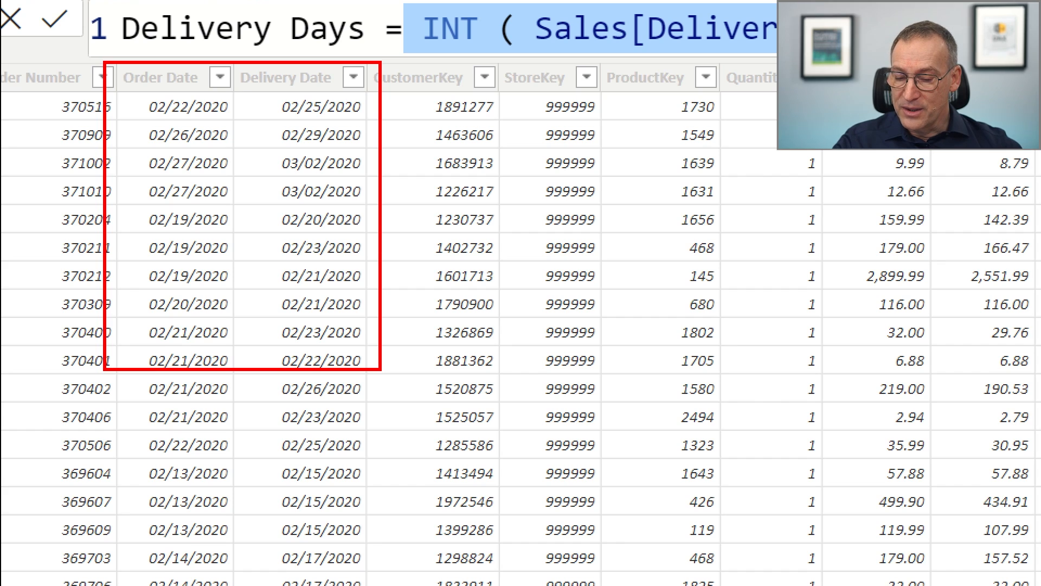
{"action": "key", "text": "e"}
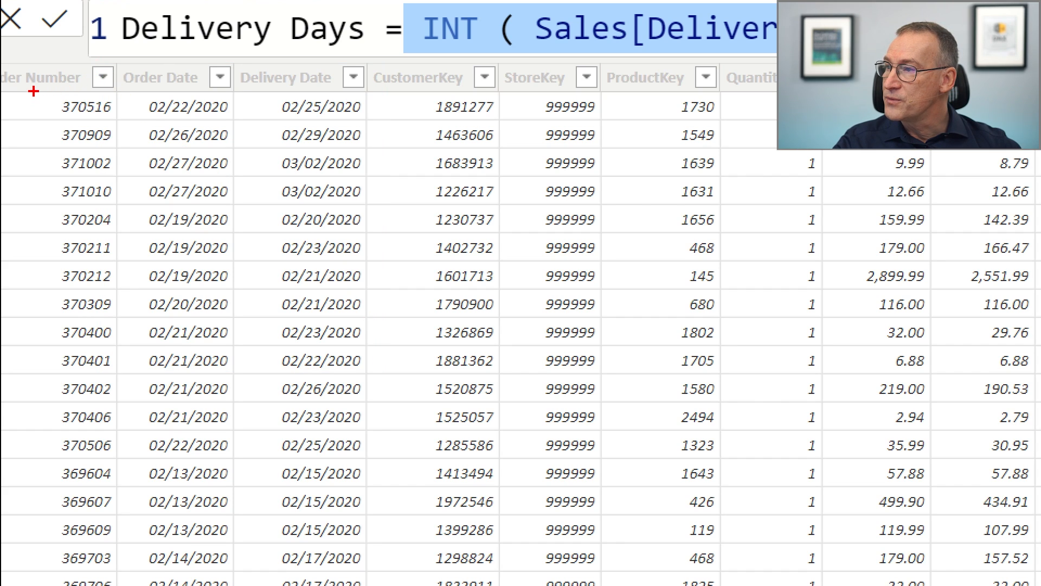
{"action": "mouse_move", "coordinate": [34, 91]}
{"action": "left_mouse_down"}
{"action": "mouse_move", "coordinate": [384, 135]}
{"action": "mouse_move", "coordinate": [697, 116]}
{"action": "mouse_move", "coordinate": [772, 118]}
{"action": "mouse_move", "coordinate": [774, 129]}
{"action": "left_mouse_up"}
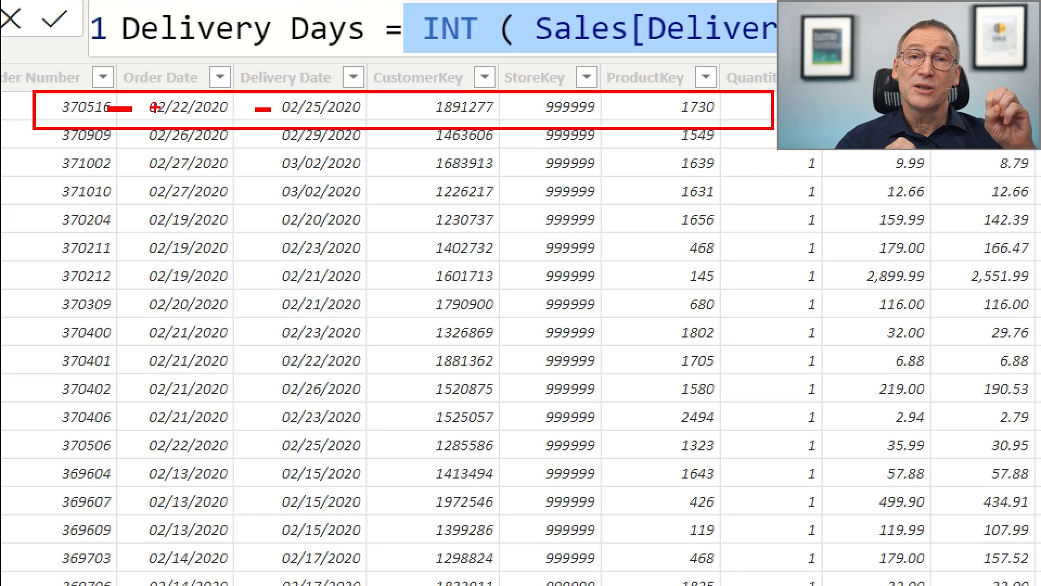
{"action": "key", "text": "Escape"}
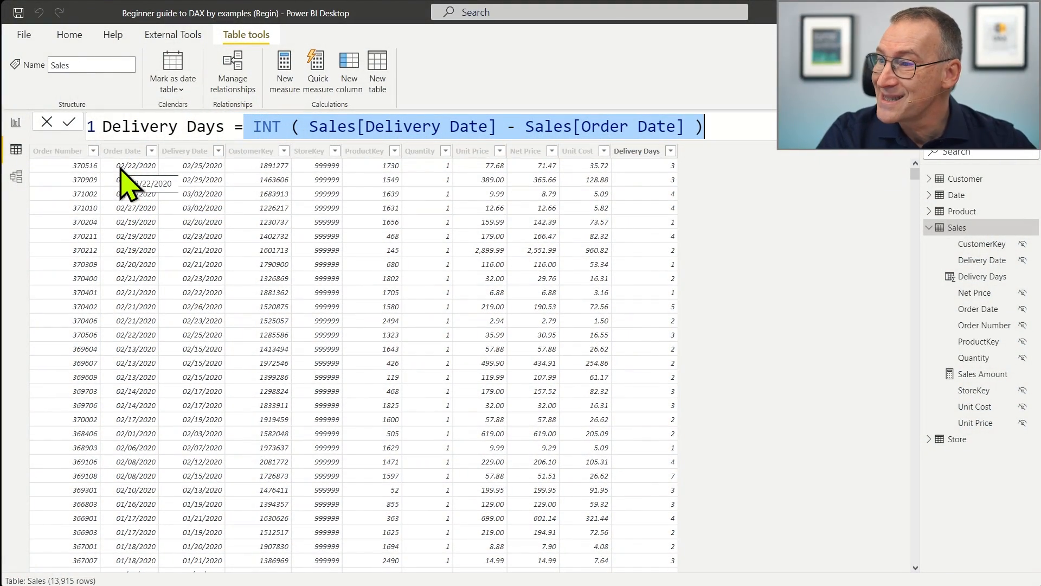
{"action": "left_click", "coordinate": [378, 128]}
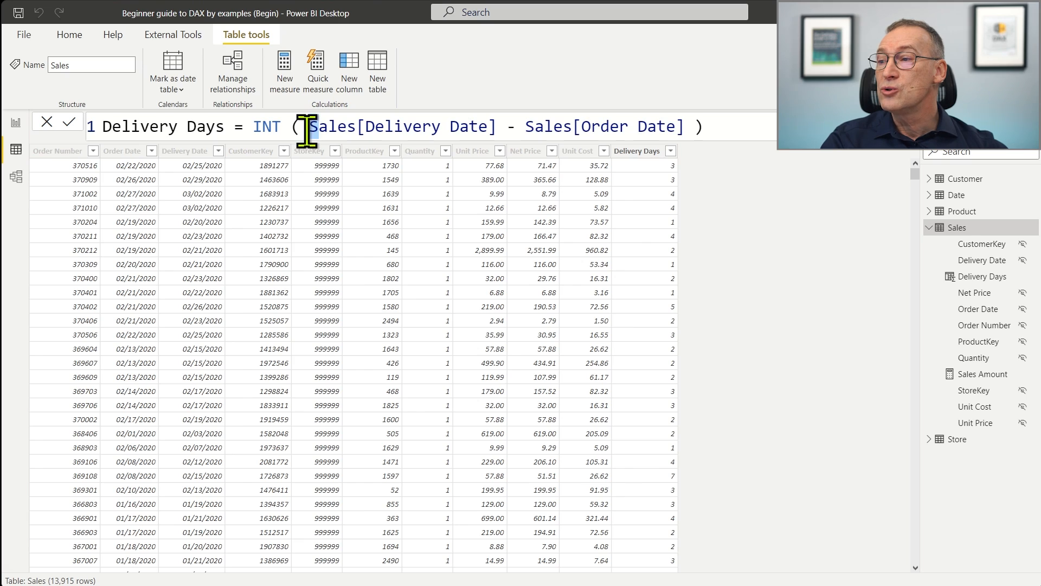
{"action": "left_click", "coordinate": [355, 128]}
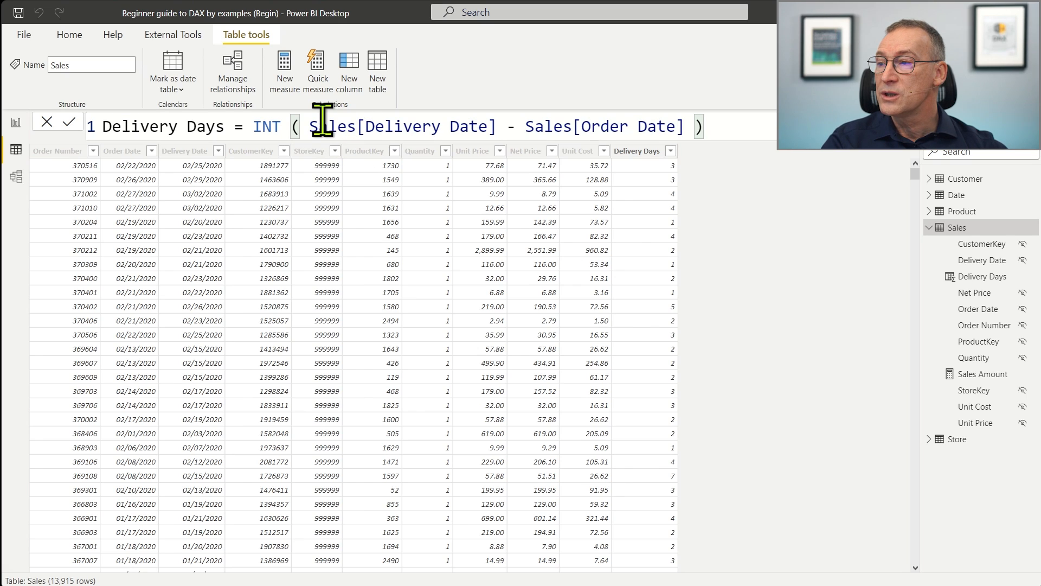
{"action": "left_click_drag", "start_coordinate": [323, 120], "coordinate": [496, 126]}
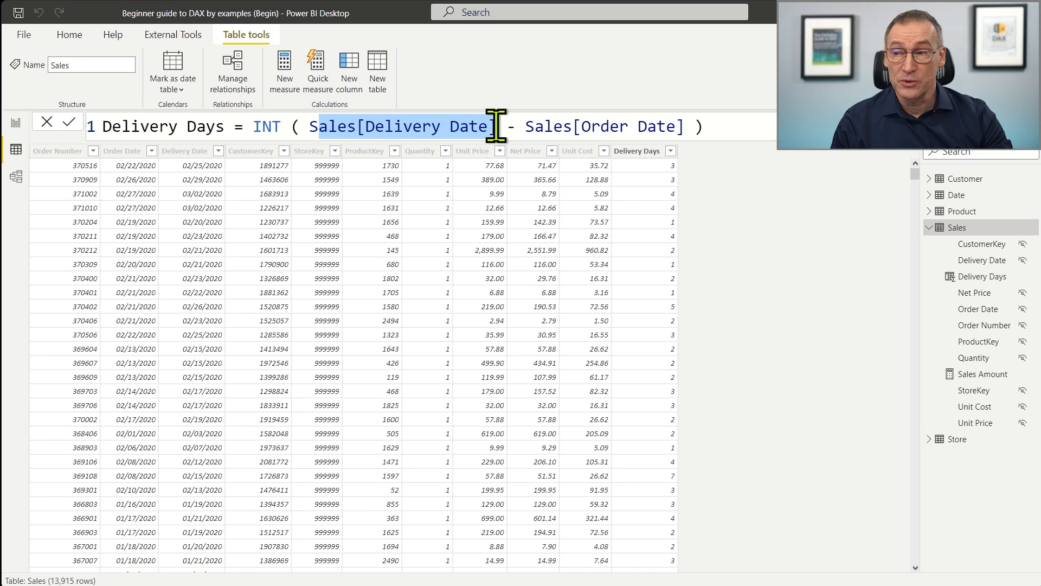
{"action": "left_click_drag", "start_coordinate": [496, 126], "coordinate": [327, 125]}
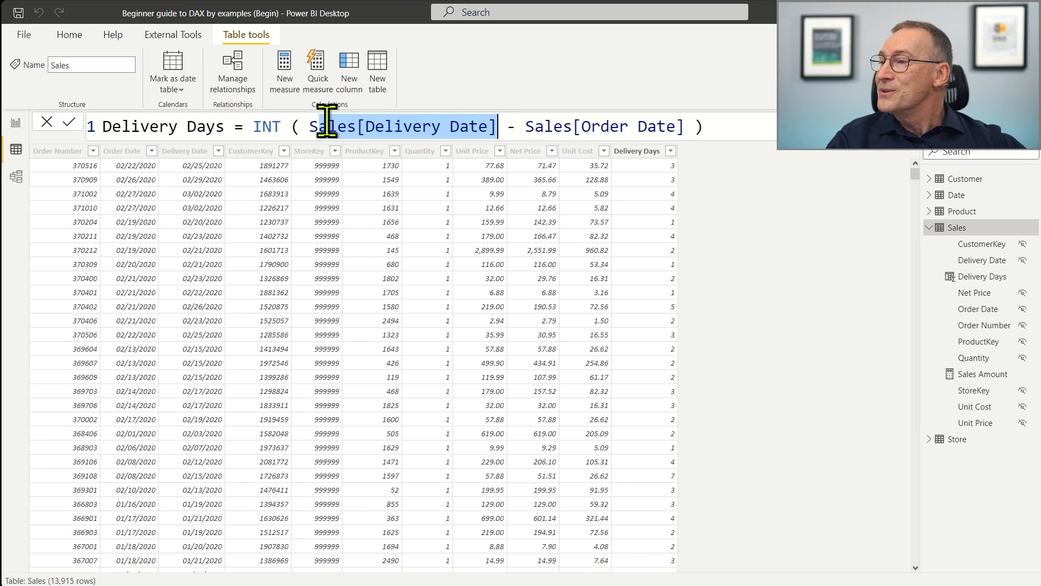
Return to the report view with the average delivery days matrix.
{"action": "left_click", "coordinate": [17, 125]}
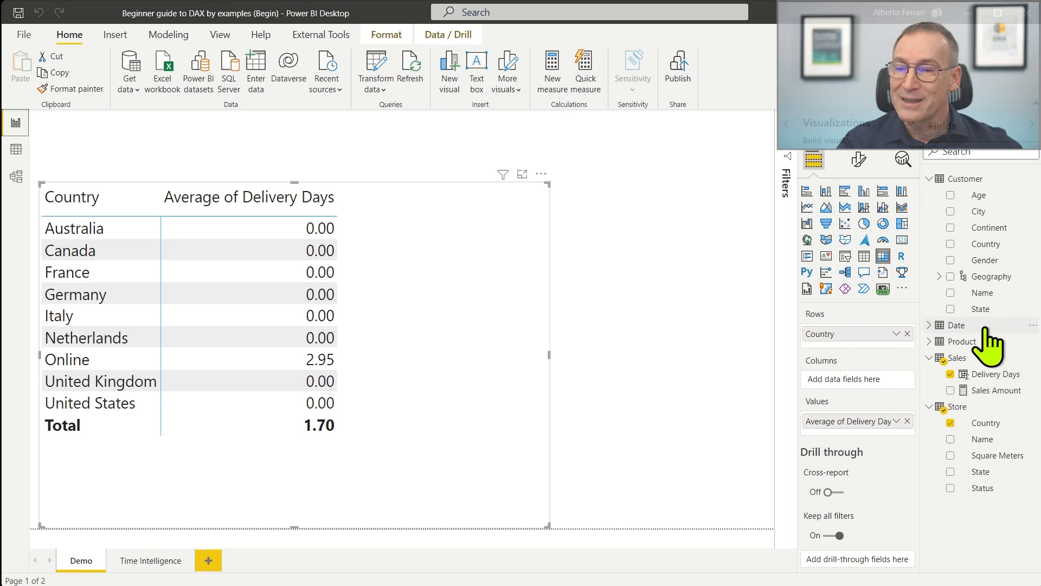
{"action": "right_click", "coordinate": [963, 358]}
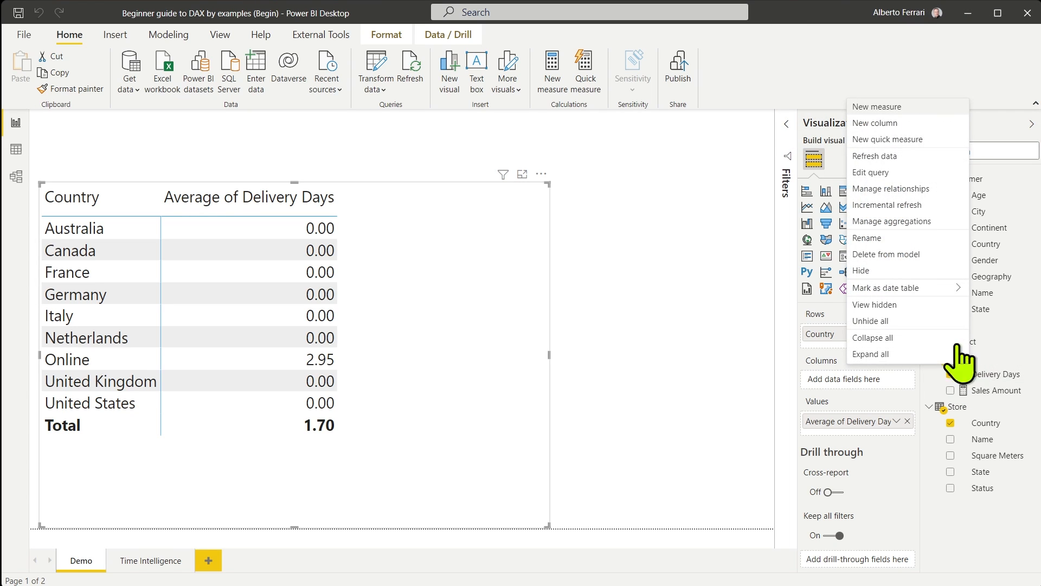
{"action": "left_click", "coordinate": [902, 113]}
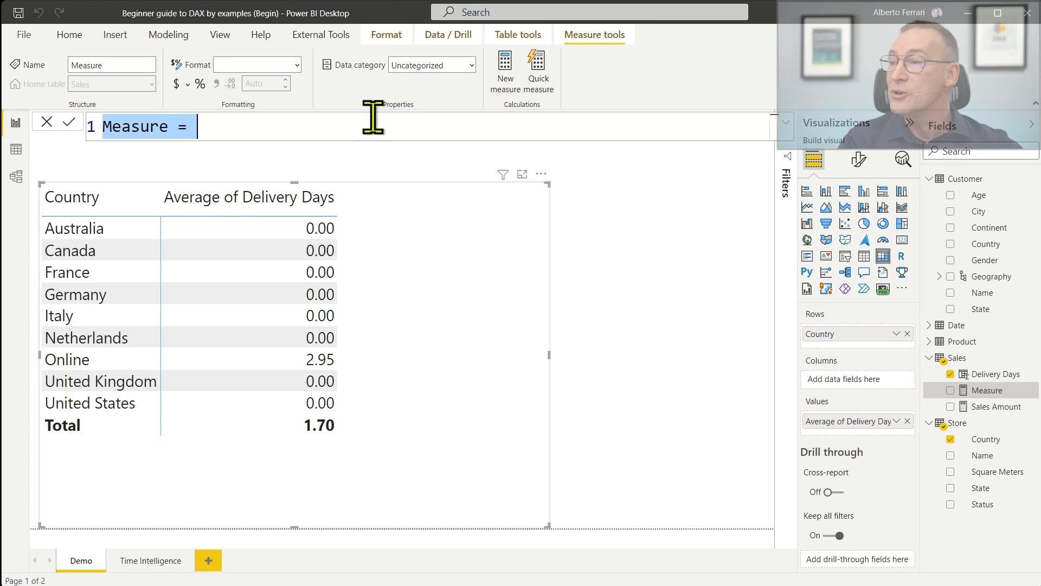
{"action": "key", "text": "Escape"}
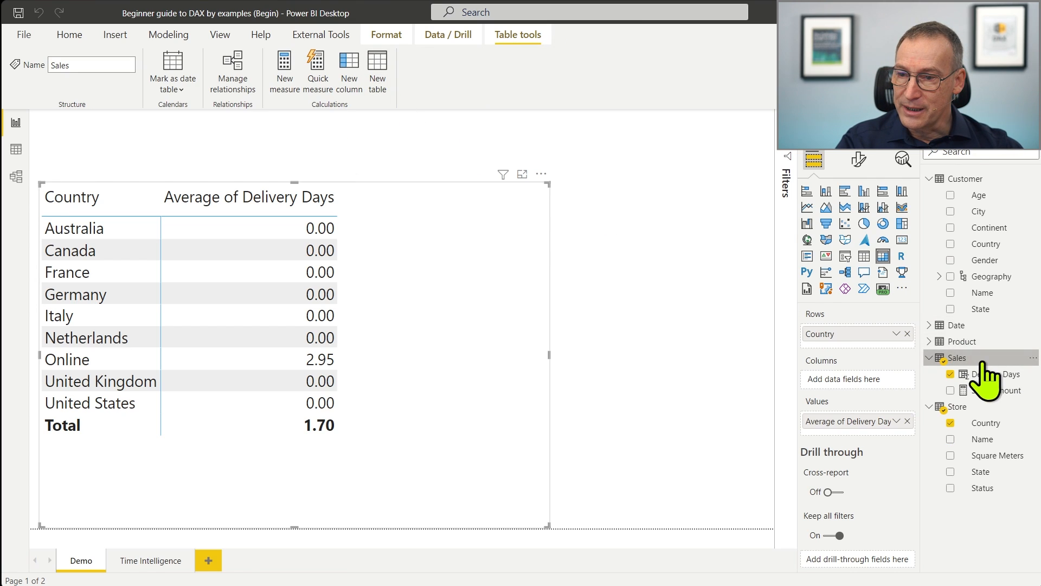
Create a Sales measure named Avg Delivery Days with the expression INT ( Sales[Delivery Date] - Sales[Order Date] ) on its own line.
{"action": "right_click", "coordinate": [973, 358]}
{"action": "left_click", "coordinate": [890, 104]}
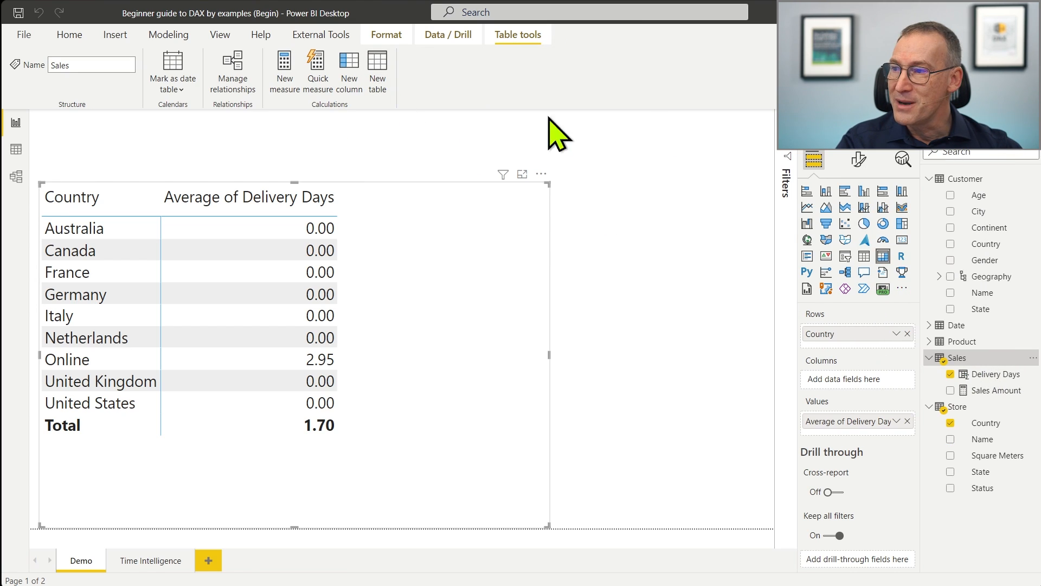
{"action": "type", "text": "Avg Delivery Day"}
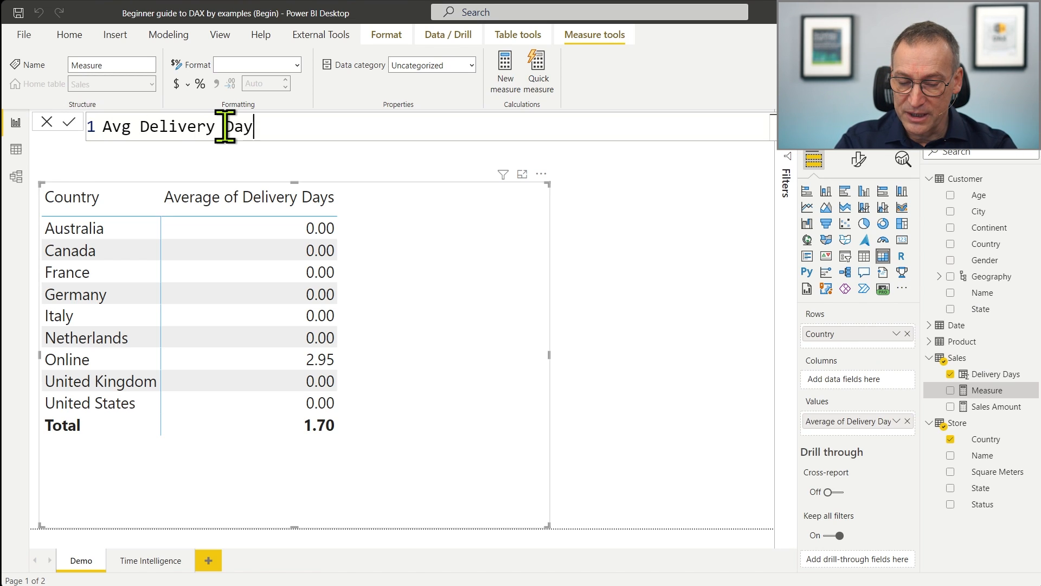
{"action": "type", "text": "s"}
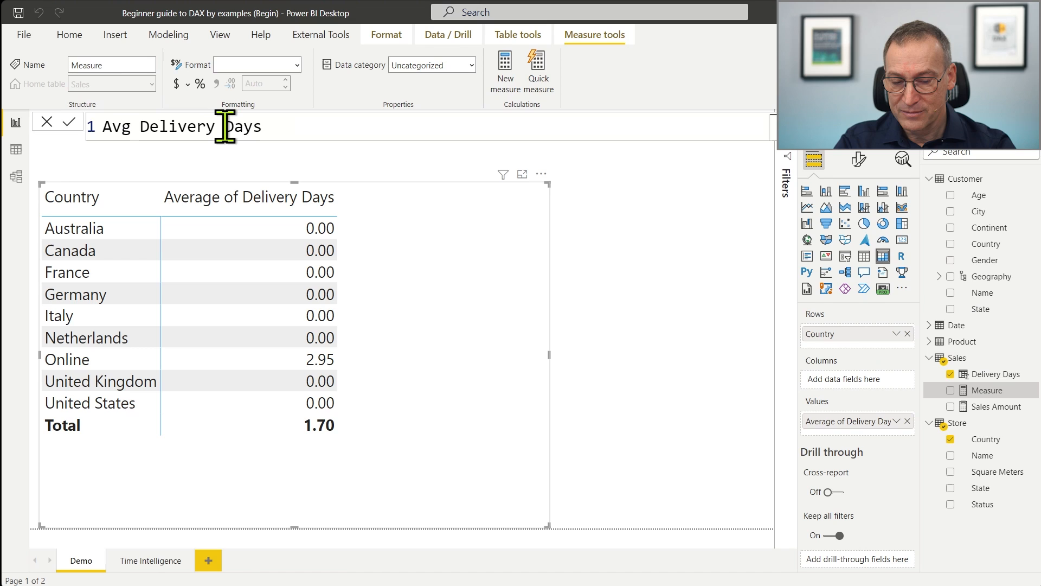
{"action": "type", "text": " ="}
{"action": "key", "text": "shift+Return"}
{"action": "type", "text": "INT ( Sales[Delivery Date] - Sales[Order Date] )"}
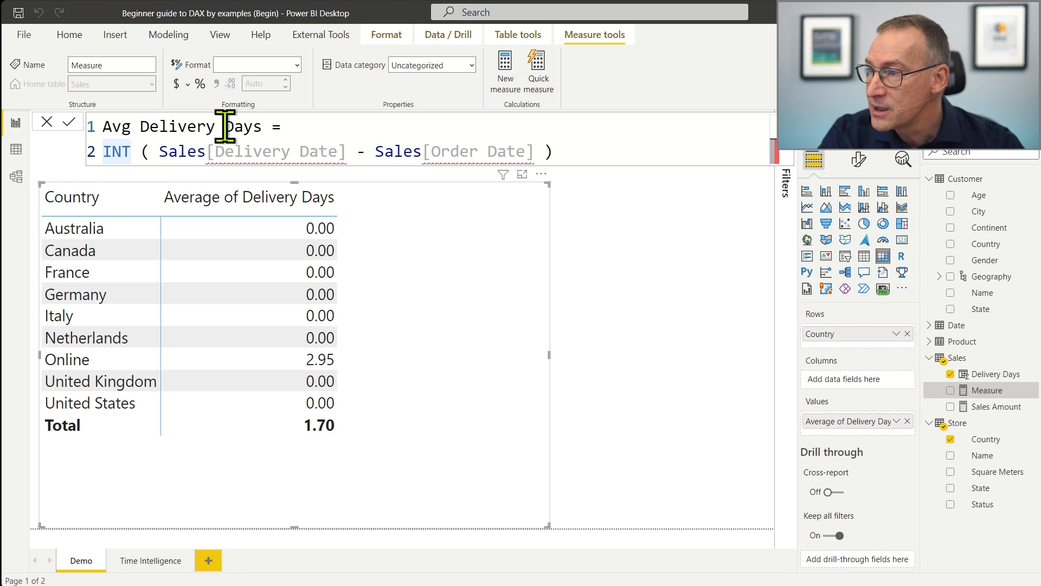
Open an AVERAGEX call on a new line above the INT expression and indent the expression beneath it.
{"action": "left_click", "coordinate": [308, 128]}
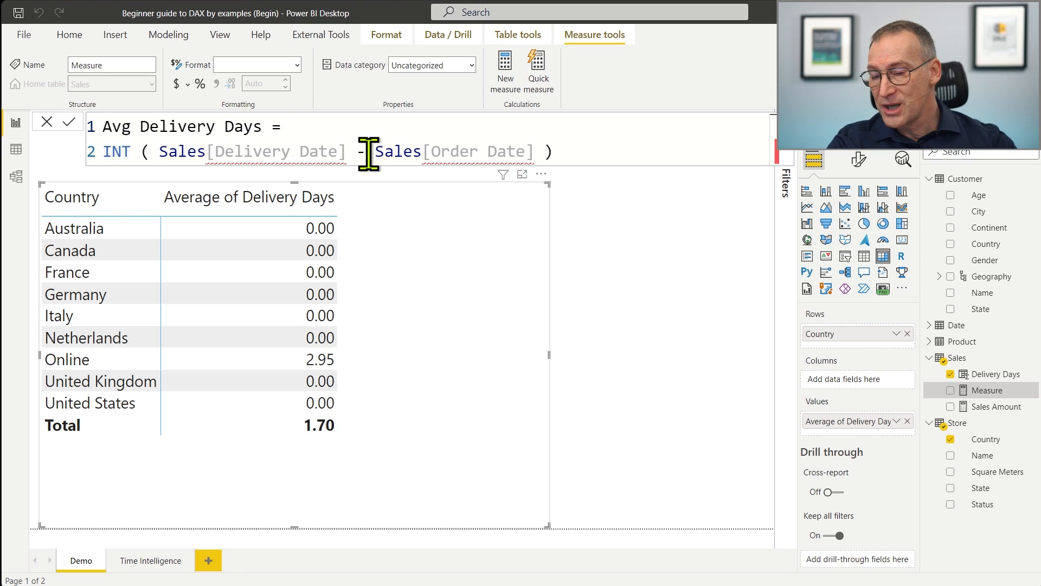
{"action": "key", "text": "shift+Return"}
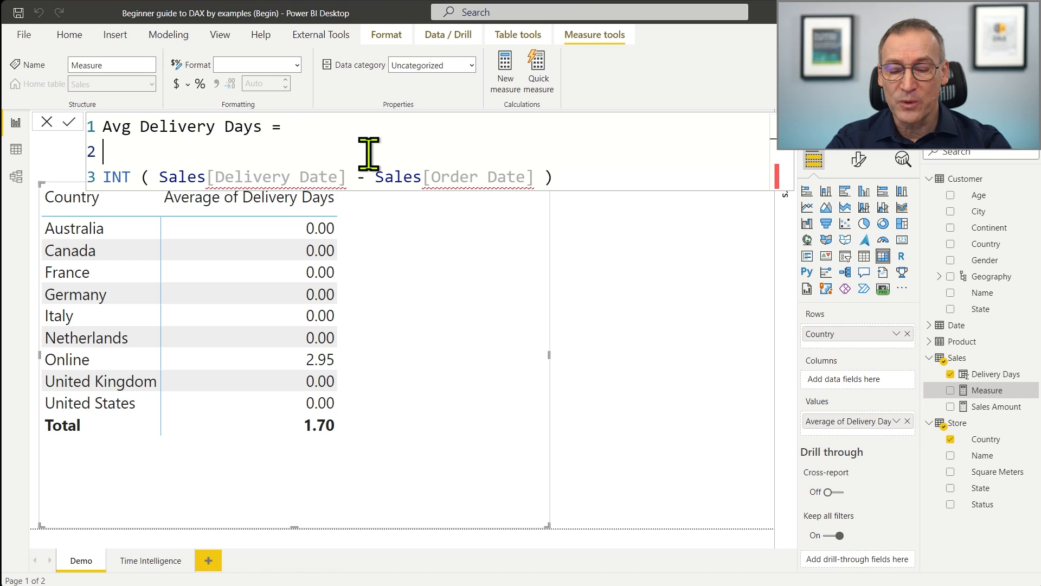
{"action": "type", "text": "AVERAGEX ("}
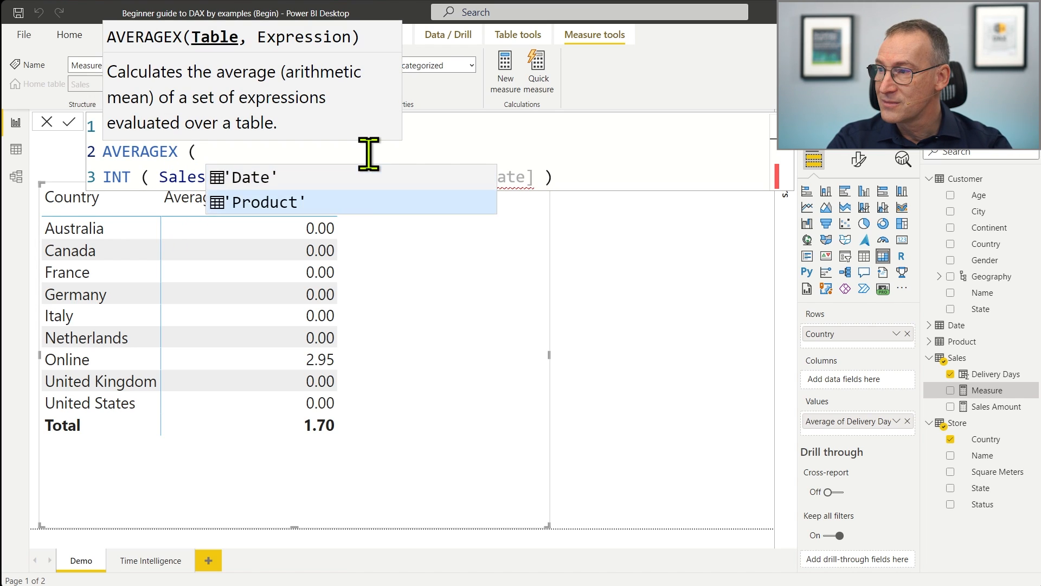
{"action": "key", "text": "Escape"}
{"action": "key", "text": "Home"}
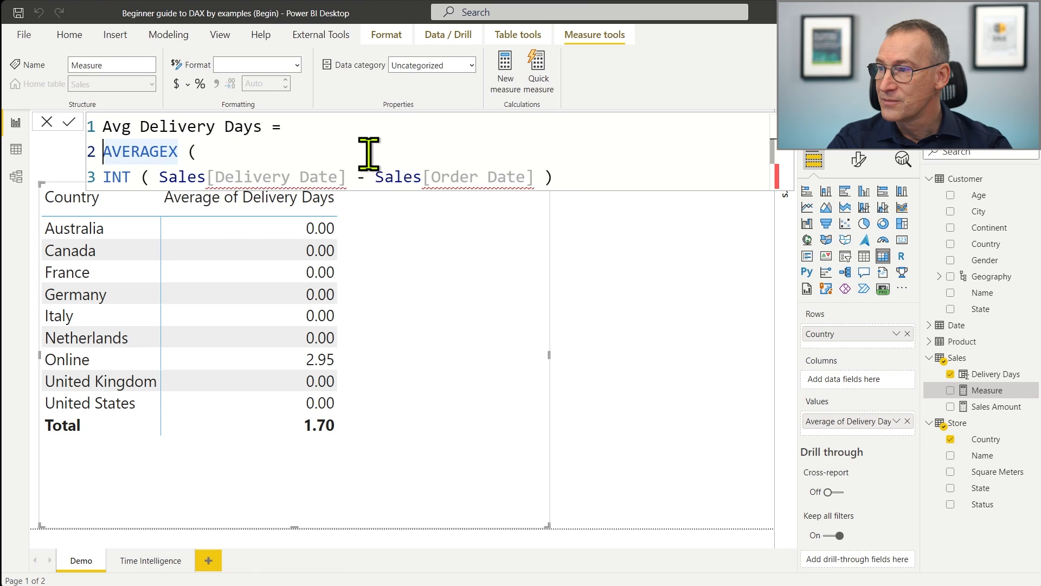
{"action": "key", "text": "Tab"}
{"action": "key", "text": "End"}
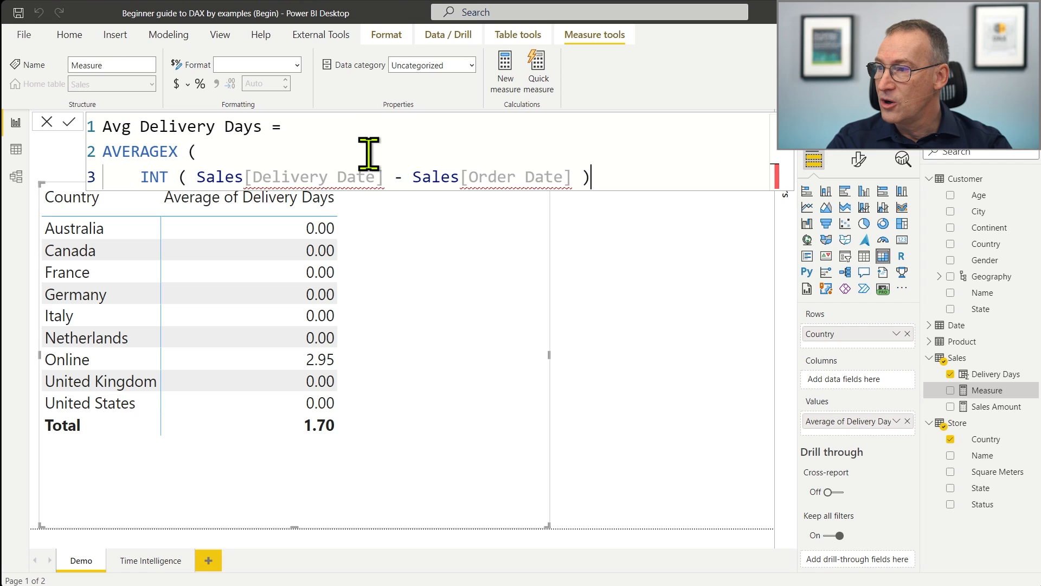
Insert Sales as the table argument of AVERAGEX, close the call on its own line and commit the Avg Delivery Days measure.
{"action": "key", "text": "Home"}
{"action": "key", "text": "Return"}
{"action": "key", "text": "Up"}
{"action": "type", "text": "Sale"}
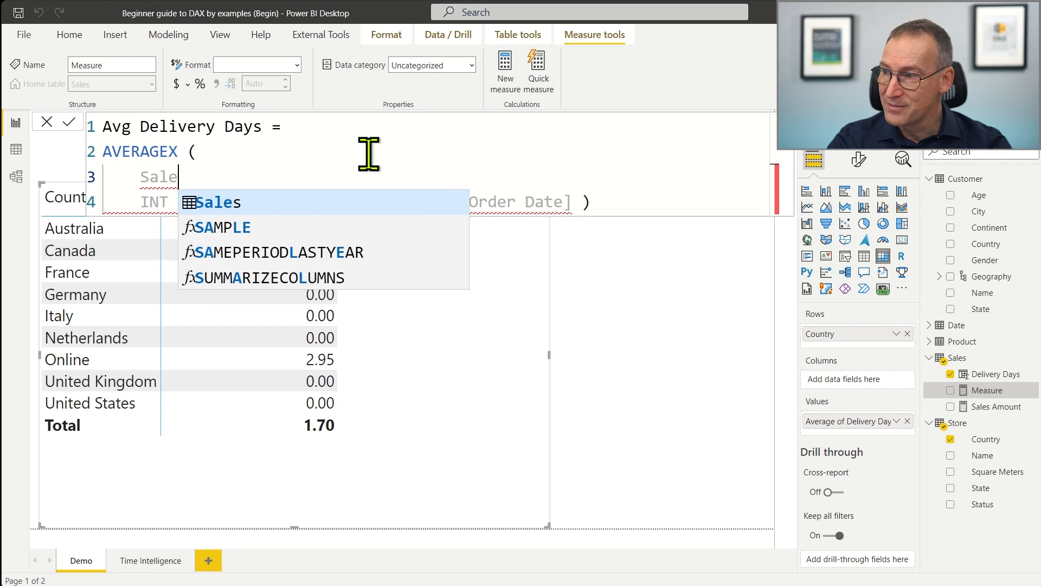
{"action": "key", "text": "Tab"}
{"action": "type", "text": ","}
{"action": "key", "text": "Down"}
{"action": "key", "text": "End"}
{"action": "key", "text": "Return"}
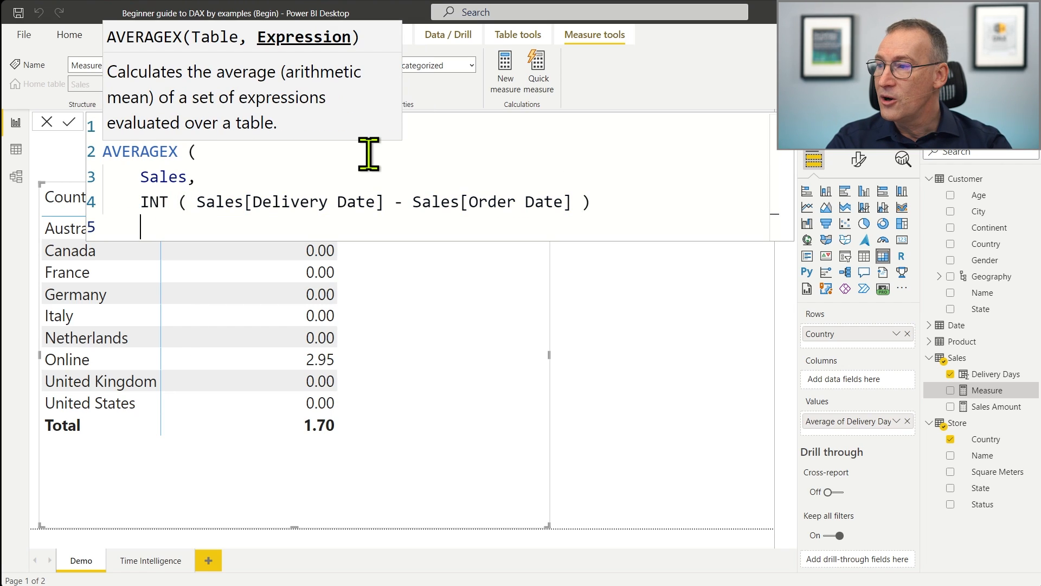
{"action": "type", "text": ")"}
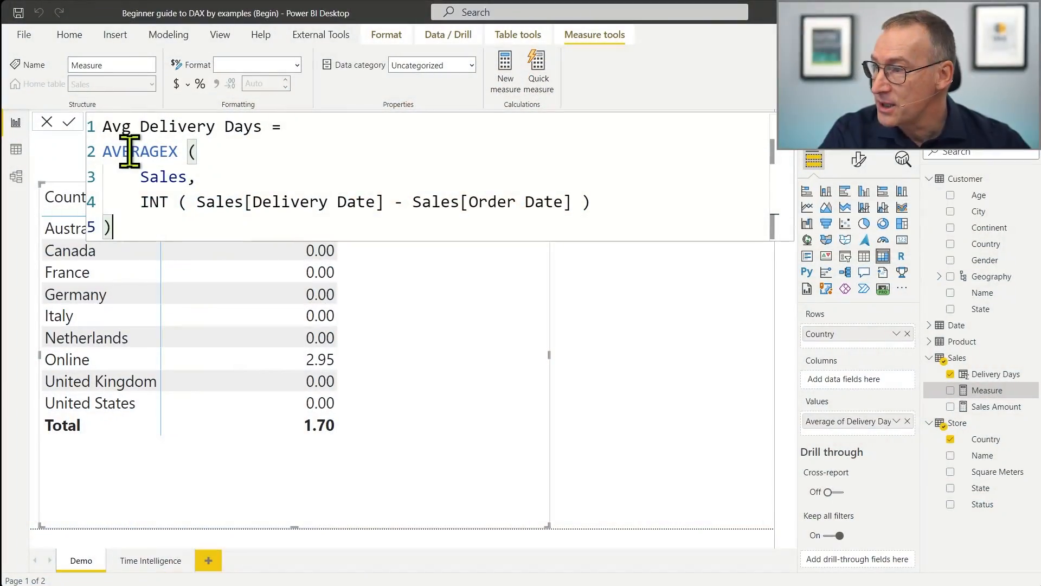
{"action": "left_click_drag", "start_coordinate": [140, 202], "coordinate": [601, 202]}
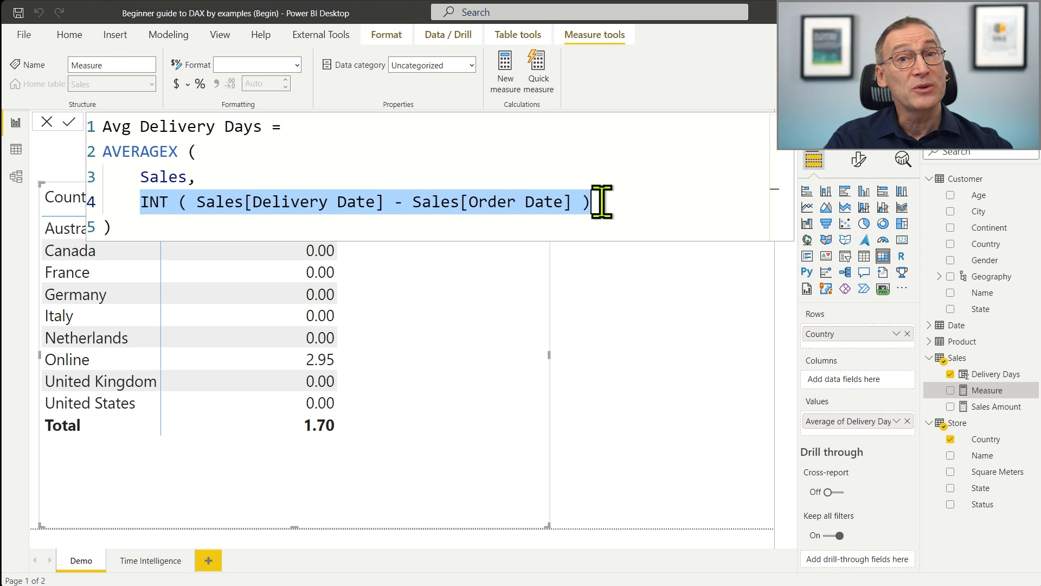
{"action": "left_click", "coordinate": [380, 217]}
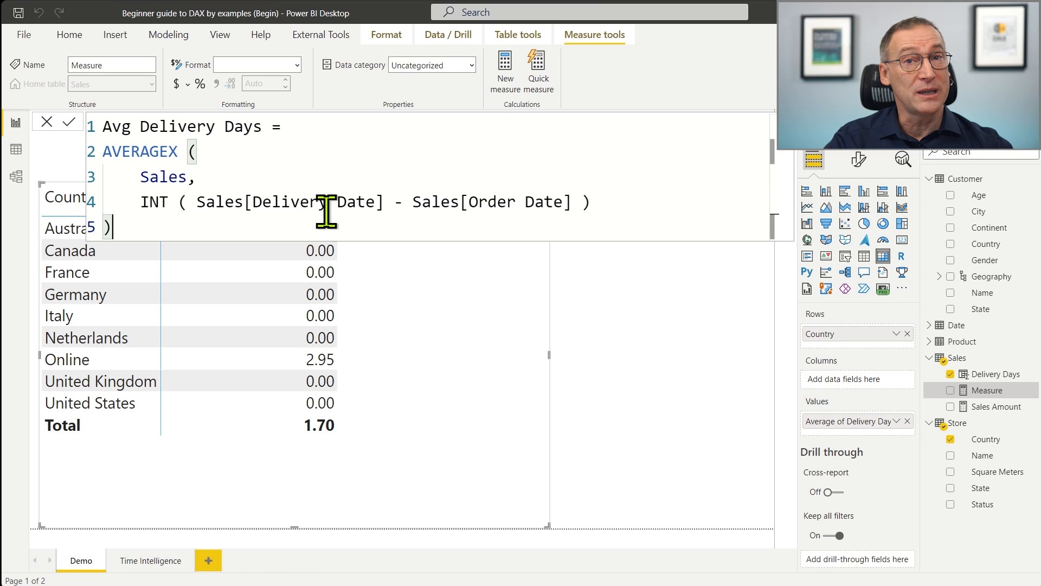
{"action": "key", "text": "Return"}
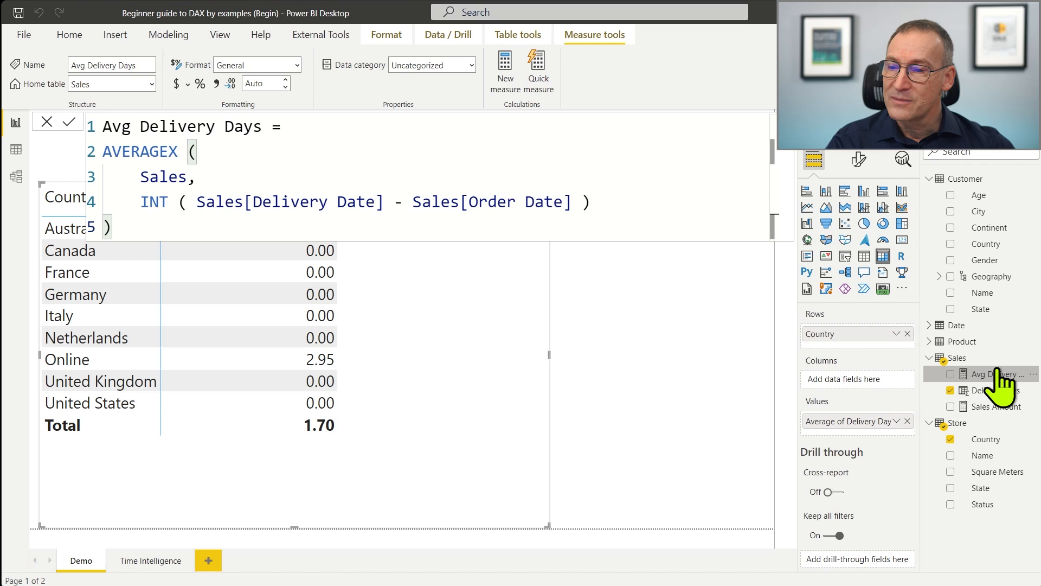
Format Avg Delivery Days as a decimal number and add it to the country matrix next to Average of Delivery Days.
{"action": "left_click", "coordinate": [296, 65]}
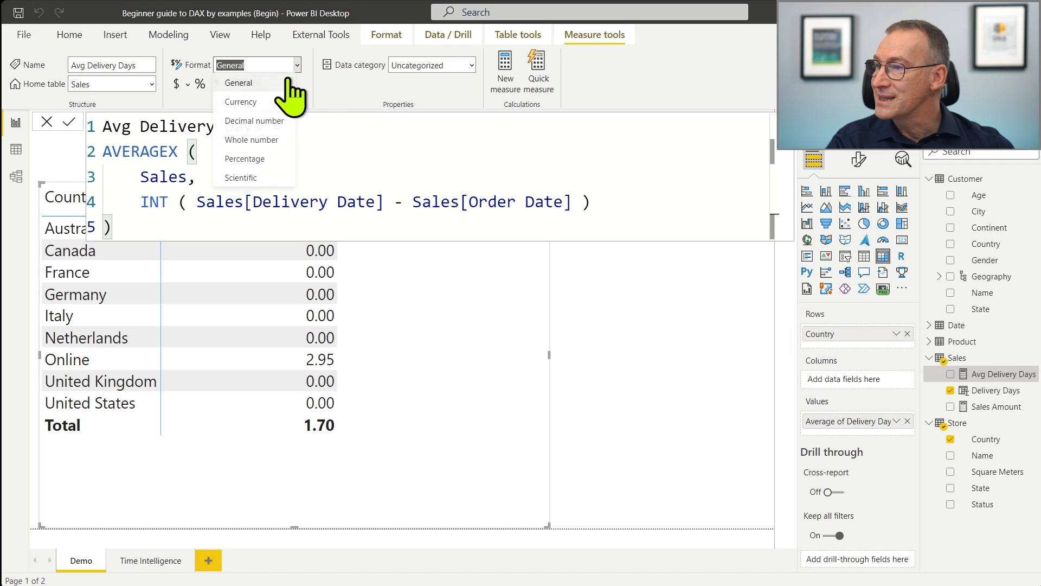
{"action": "left_click", "coordinate": [254, 122]}
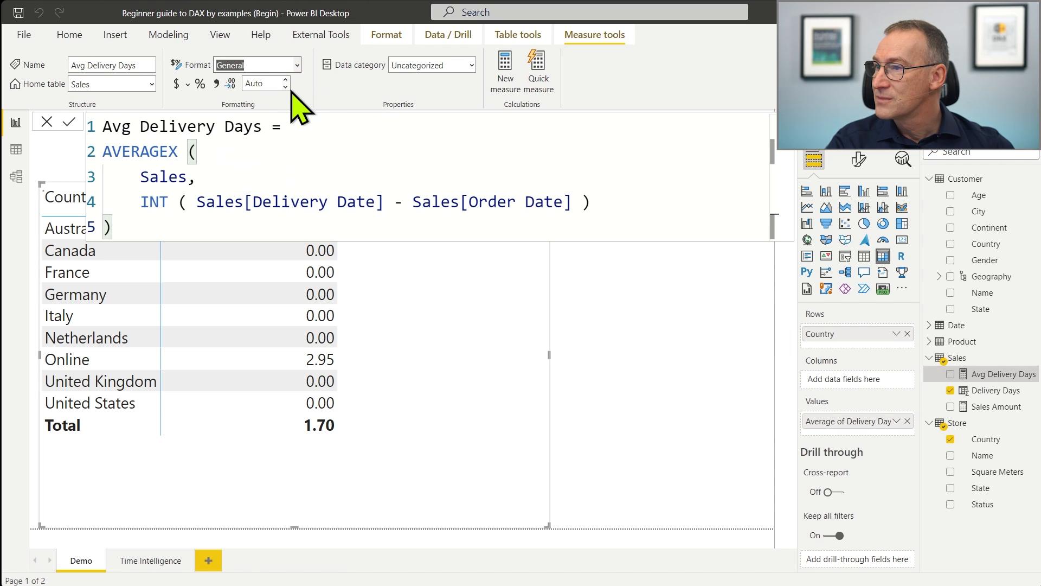
{"action": "left_click_drag", "start_coordinate": [990, 374], "coordinate": [362, 321]}
{"action": "left_click", "coordinate": [611, 435]}
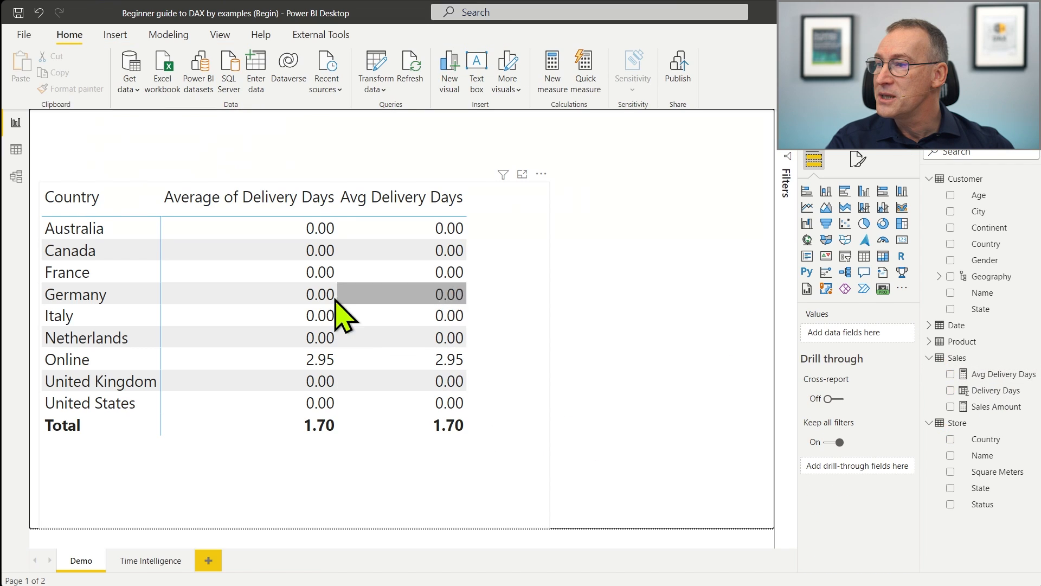
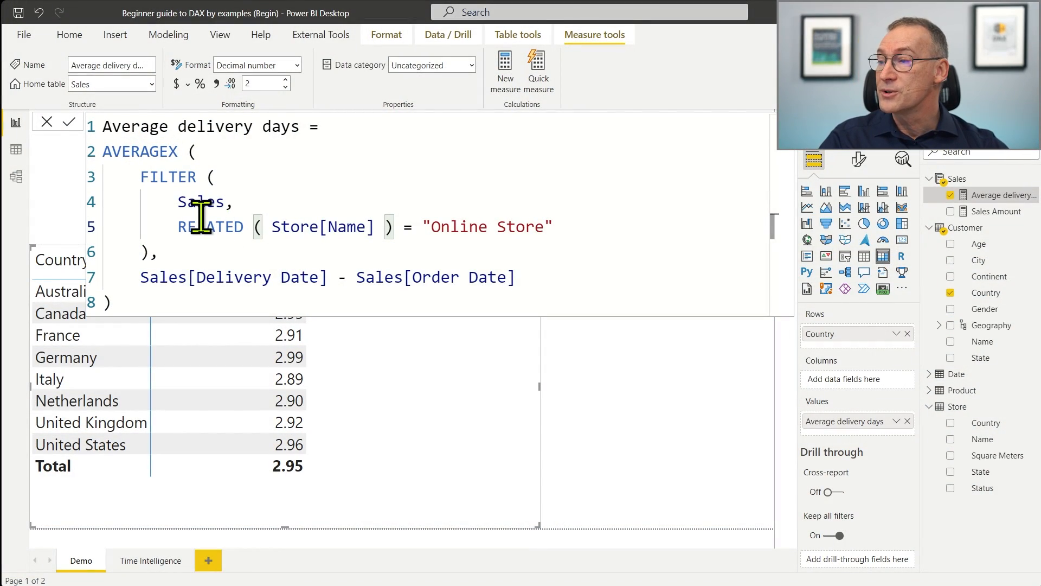
Remove the FILTER wrapper around Sales in the Average delivery days measure, keeping a copy of its RELATED Store[Name] condition for reuse.
{"action": "left_click", "coordinate": [215, 178]}
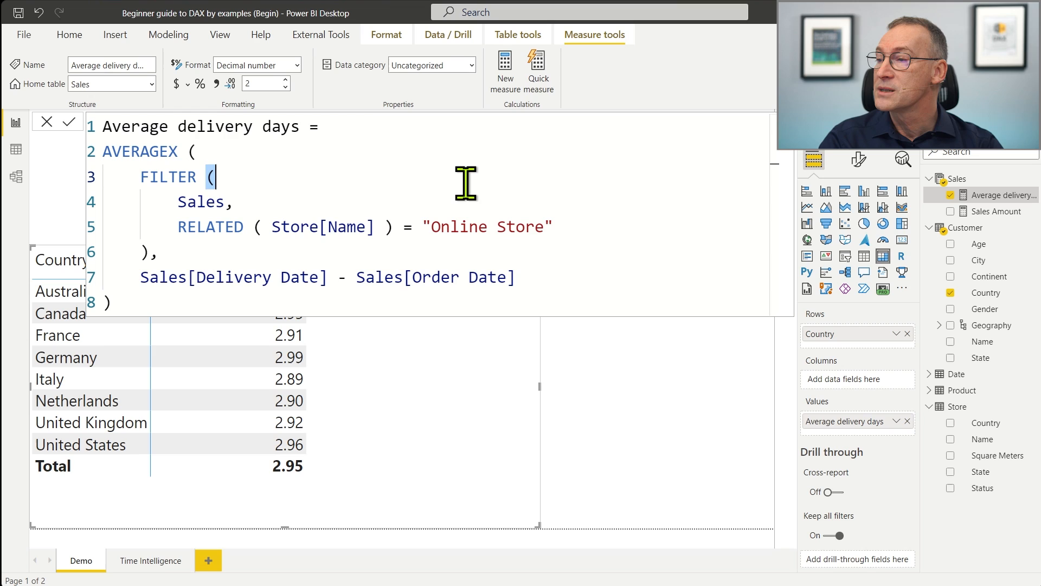
{"action": "key", "text": "Home"}
{"action": "key", "text": "Home"}
{"action": "key", "text": "shift+Down"}
{"action": "key", "text": "Delete"}
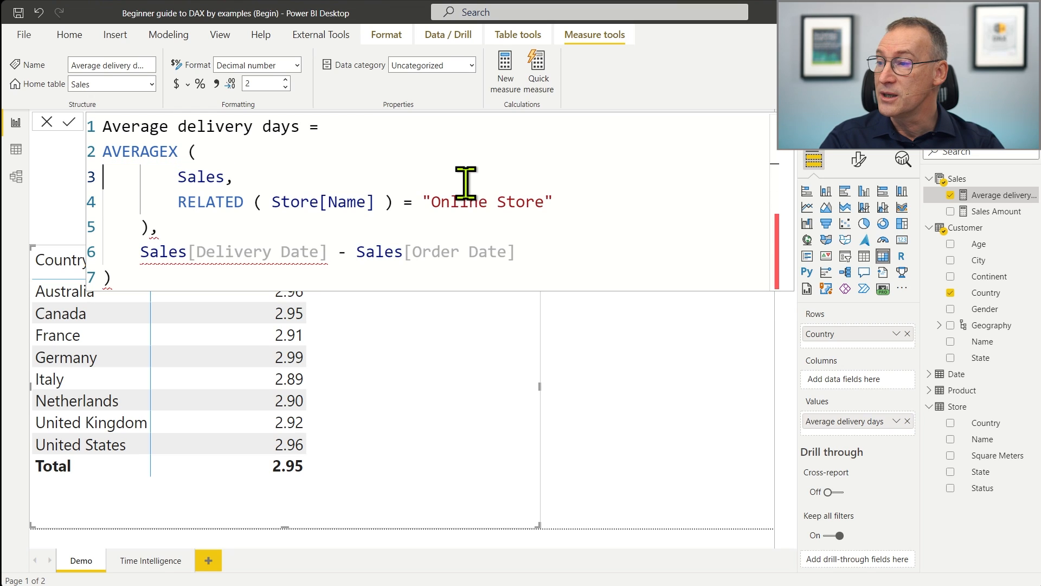
{"action": "key", "text": "shift+Tab"}
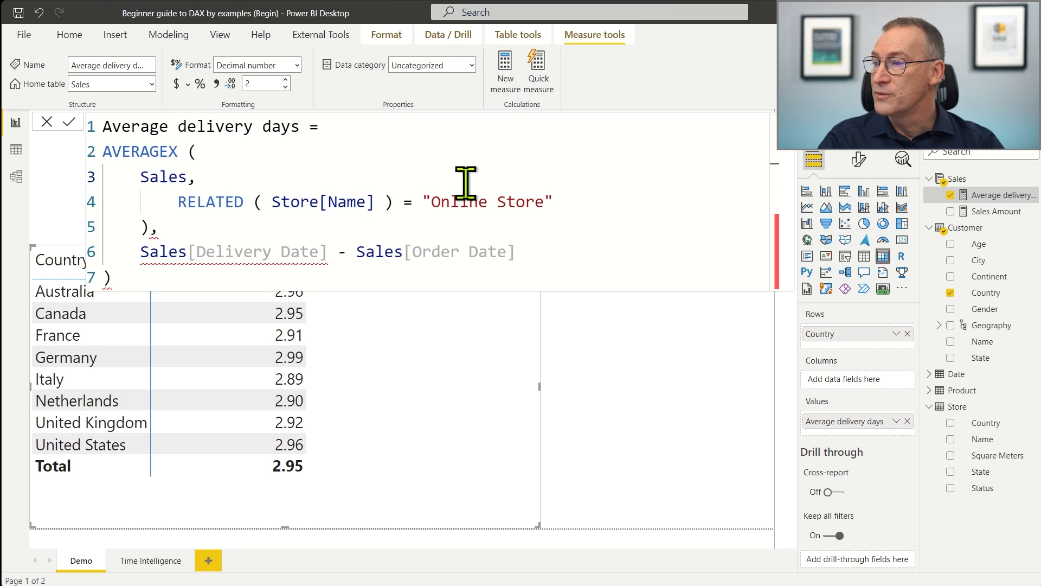
{"action": "key", "text": "shift+Down"}
{"action": "key", "text": "ctrl+c"}
{"action": "key", "text": "Delete"}
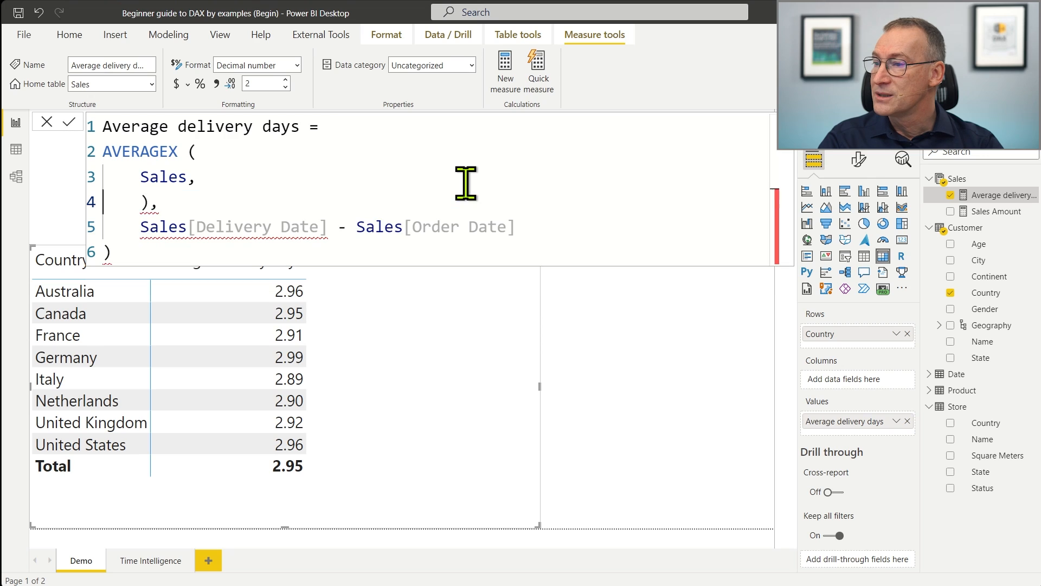
{"action": "key", "text": "shift+Down"}
{"action": "key", "text": "Delete"}
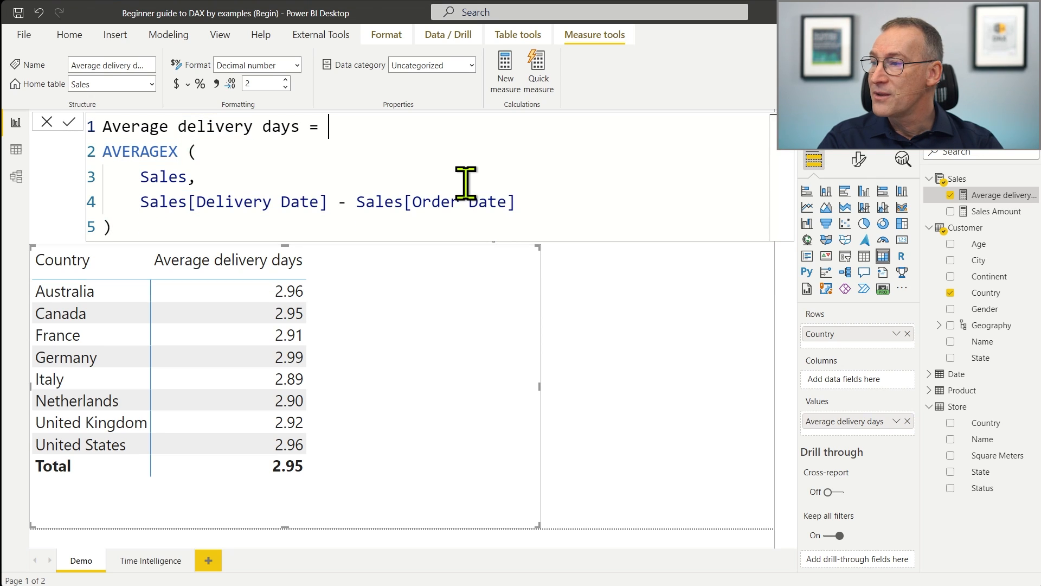
Enclose the AVERAGEX expression in a CALCULATE call as its indented first argument, followed by a comma.
{"action": "key", "text": "Return"}
{"action": "type", "text": "CALCULATE "}
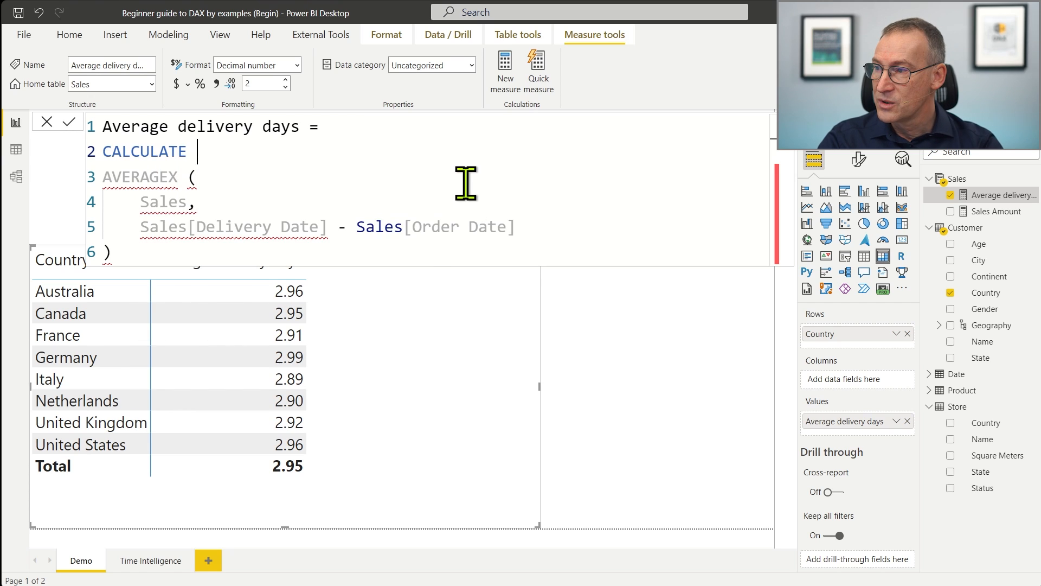
{"action": "type", "text": "("}
{"action": "key", "text": "Down"}
{"action": "key", "text": "Home"}
{"action": "key", "text": "shift+Down"}
{"action": "key", "text": "shift+Down"}
{"action": "key", "text": "shift+Down"}
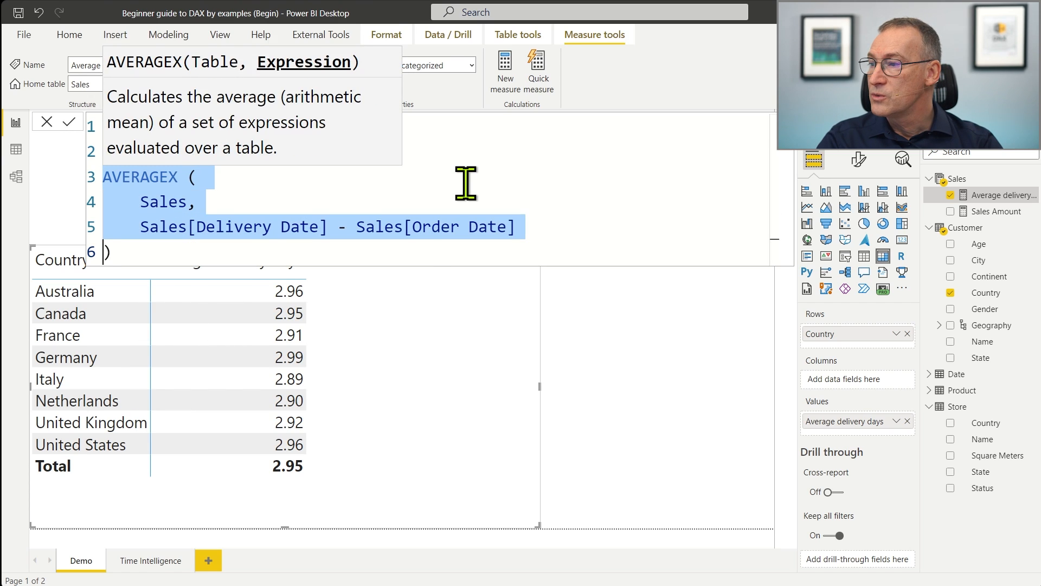
{"action": "key", "text": "shift+End"}
{"action": "key", "text": "Tab"}
{"action": "type", "text": ","}
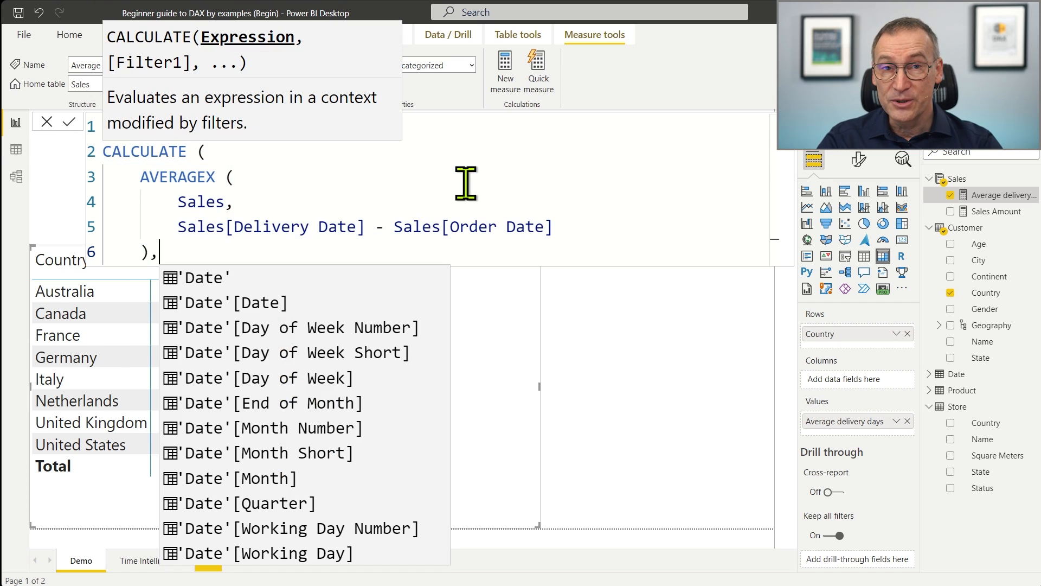
Paste the condition RELATED ( Store[Name] ) = "Online Store" as CALCULATE's filter argument and align it with AVERAGEX.
{"action": "key", "text": "shift+Return"}
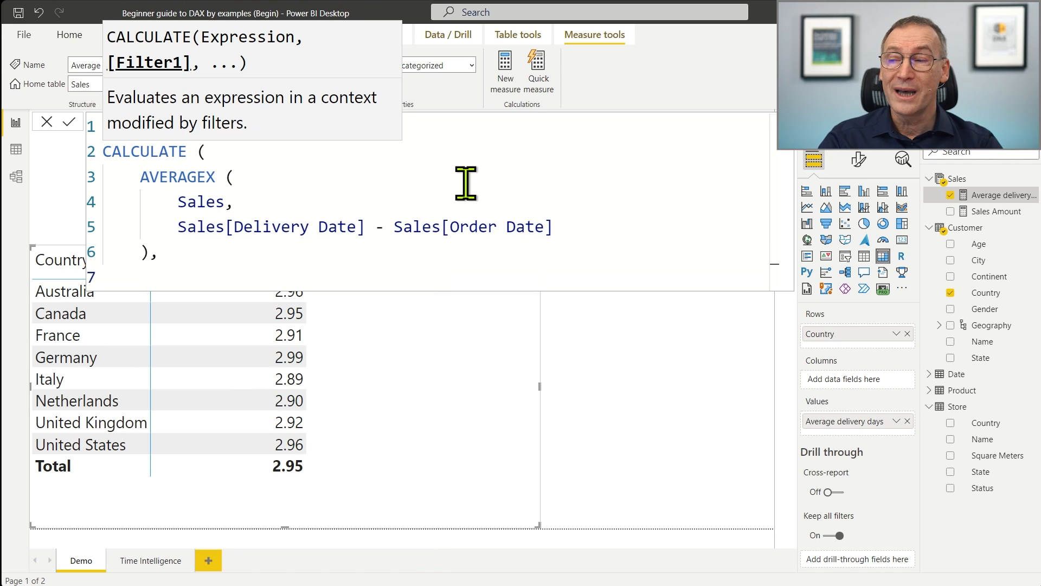
{"action": "key", "text": "ctrl+v"}
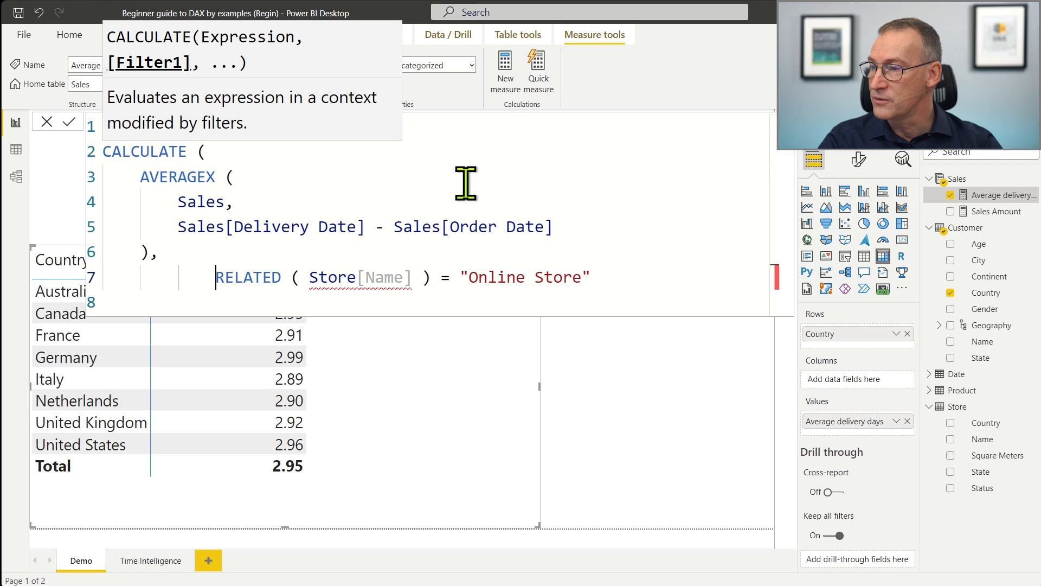
{"action": "key", "text": "shift+Home"}
{"action": "key", "text": "shift+Right"}
{"action": "key", "text": "shift+Right"}
{"action": "key", "text": "shift+Right"}
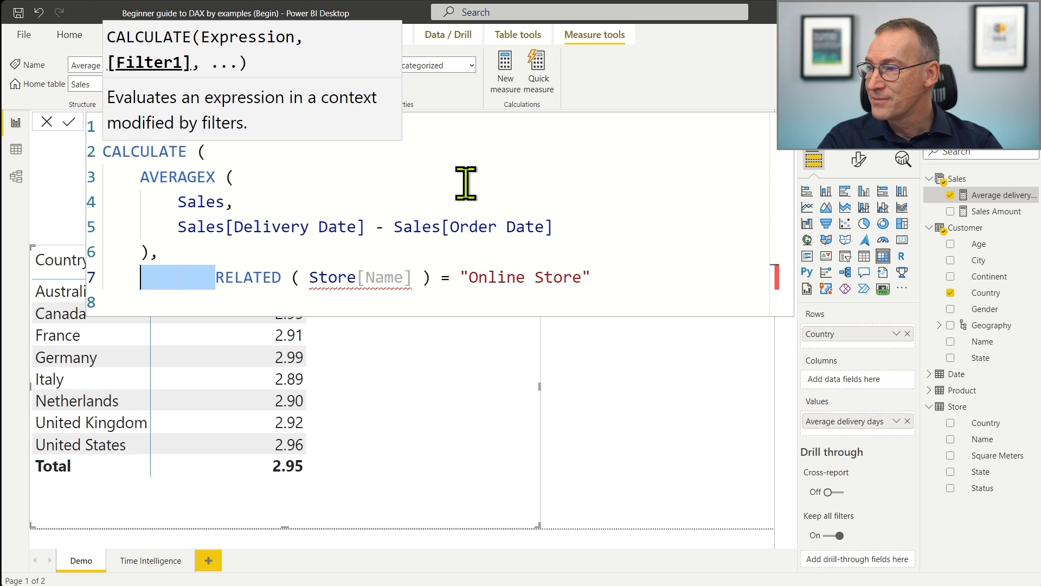
{"action": "key", "text": "BackSpace"}
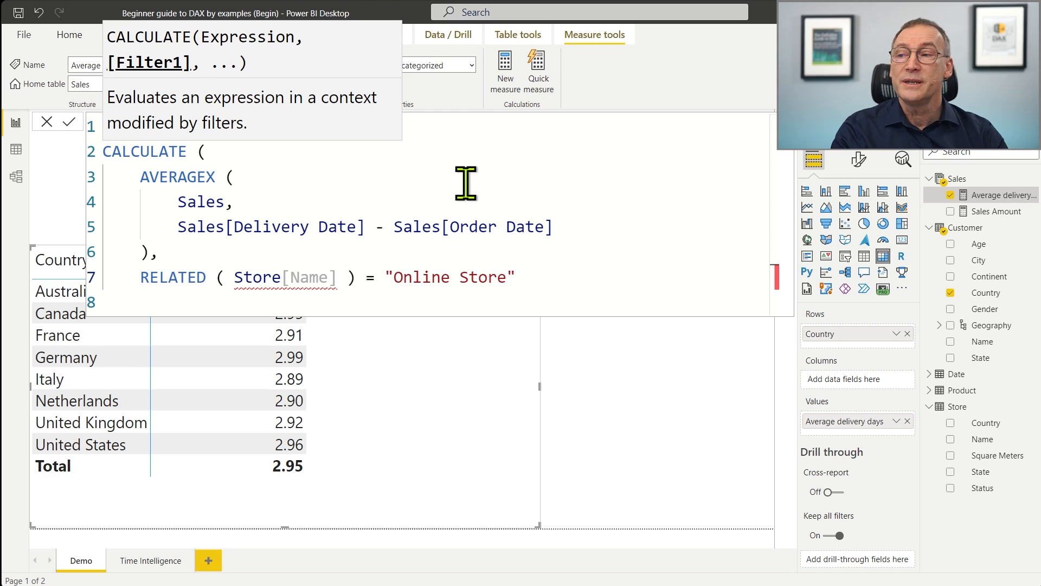
Strip RELATED and its parentheses from the filter so it reads Store[Name] = "Online Store", and start a new line below.
{"action": "key", "text": "shift+Right"}
{"action": "key", "text": "shift+Right"}
{"action": "key", "text": "shift+Right"}
{"action": "key", "text": "shift+Right"}
{"action": "key", "text": "shift+Right"}
{"action": "key", "text": "shift+Right"}
{"action": "key", "text": "shift+Right"}
{"action": "key", "text": "shift+Right"}
{"action": "key", "text": "shift+Right"}
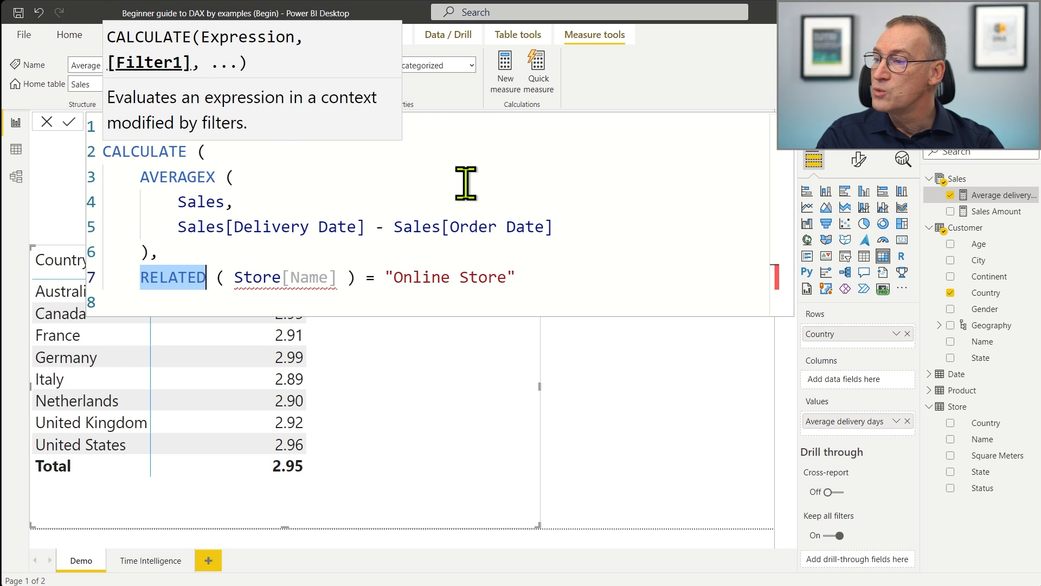
{"action": "key", "text": "BackSpace"}
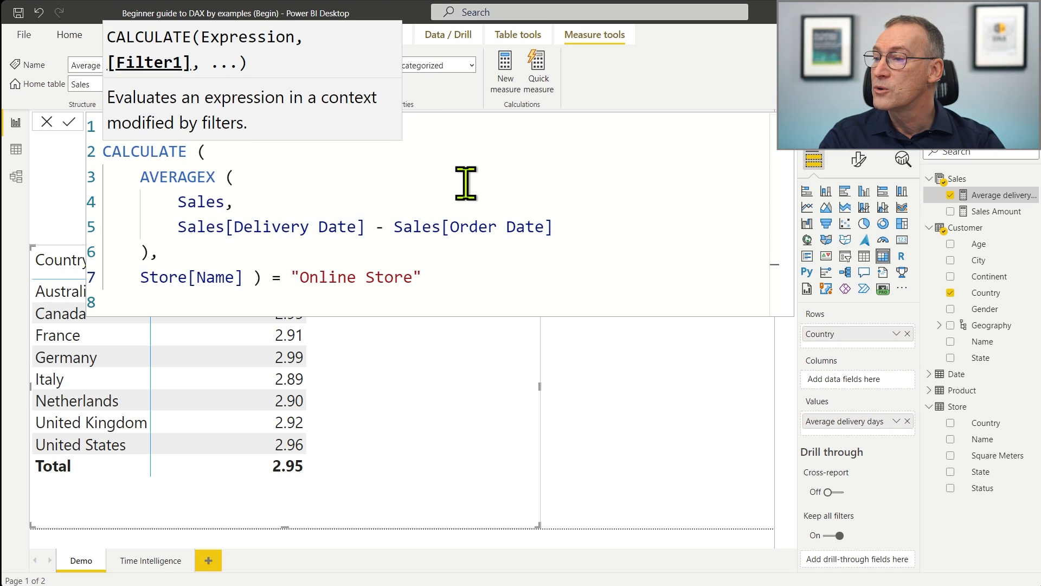
{"action": "key", "text": "Right"}
{"action": "key", "text": "Right"}
{"action": "key", "text": "Right"}
{"action": "key", "text": "Right"}
{"action": "key", "text": "Right"}
{"action": "key", "text": "Right"}
{"action": "key", "text": "Right"}
{"action": "key", "text": "Right"}
{"action": "key", "text": "Right"}
{"action": "key", "text": "Right"}
{"action": "key", "text": "Right"}
{"action": "key", "text": "Right"}
{"action": "key", "text": "Delete"}
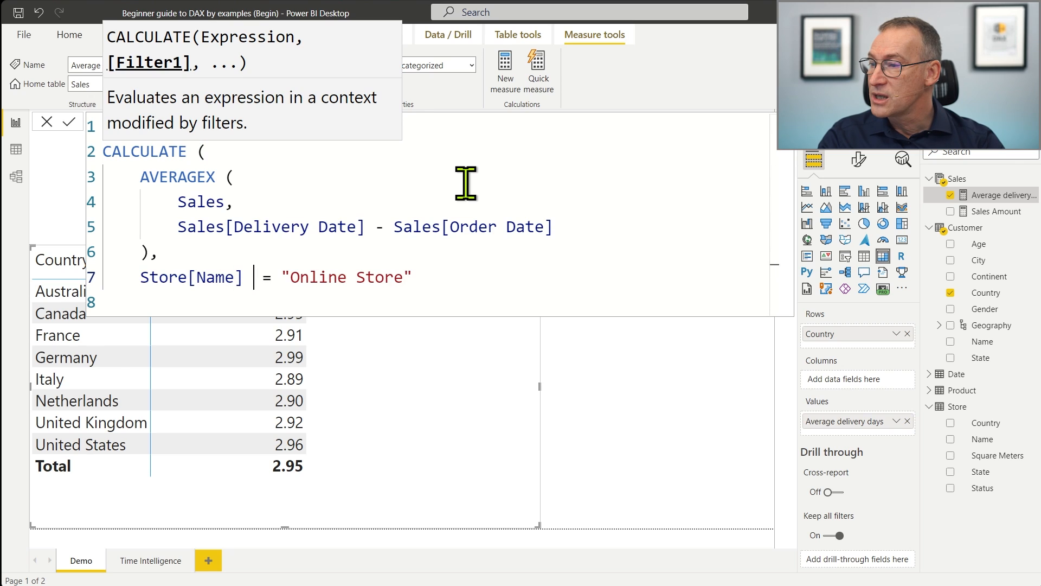
{"action": "key", "text": "Delete"}
{"action": "key", "text": "shift+Return"}
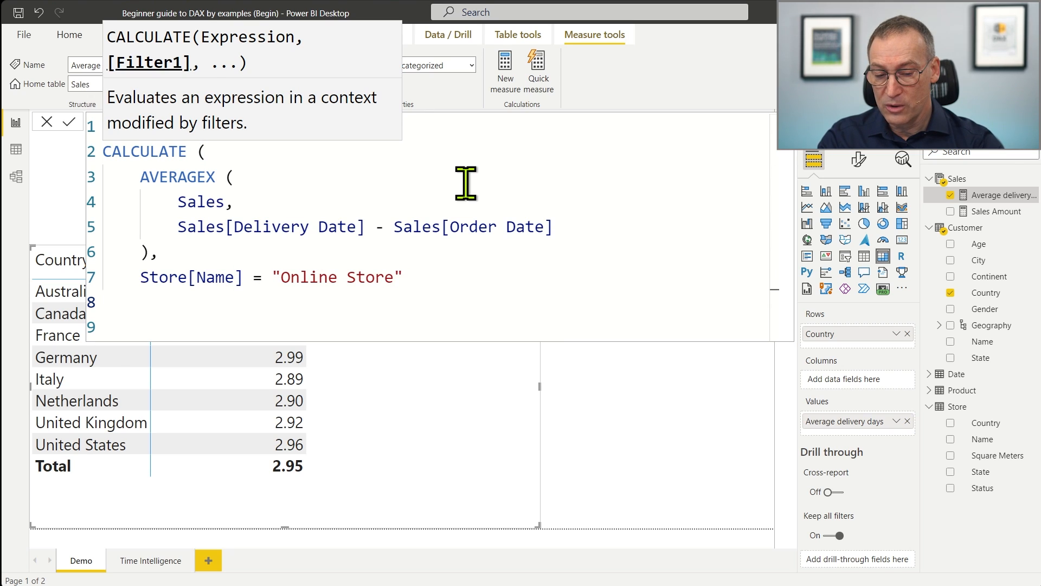
Close the CALCULATE call with a parenthesis on its own line and review the AVERAGEX block that forms its first argument.
{"action": "type", "text": ")"}
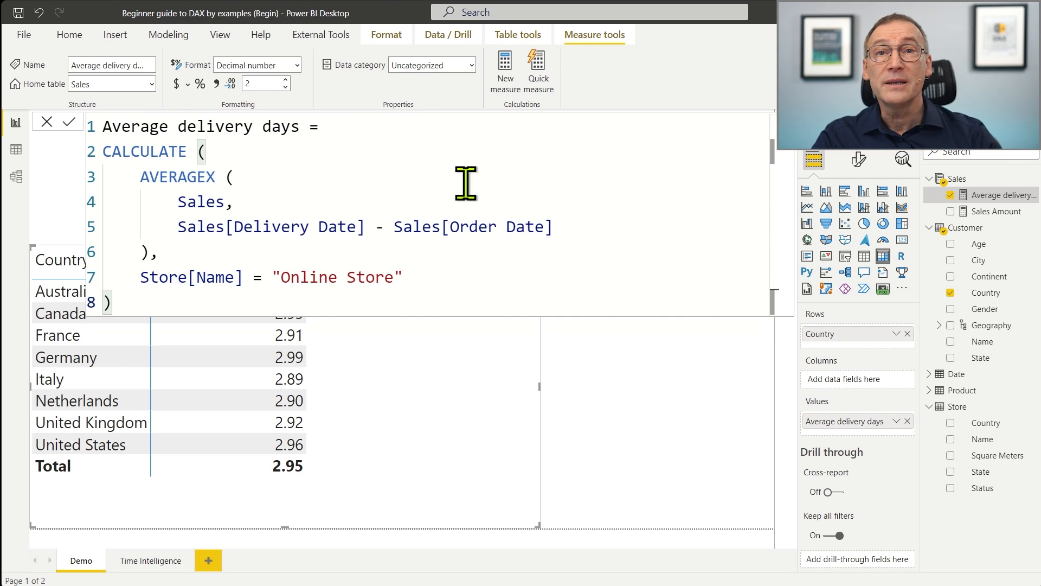
{"action": "key", "text": "Up"}
{"action": "key", "text": "Up"}
{"action": "key", "text": "Up"}
{"action": "key", "text": "Up"}
{"action": "key", "text": "Up"}
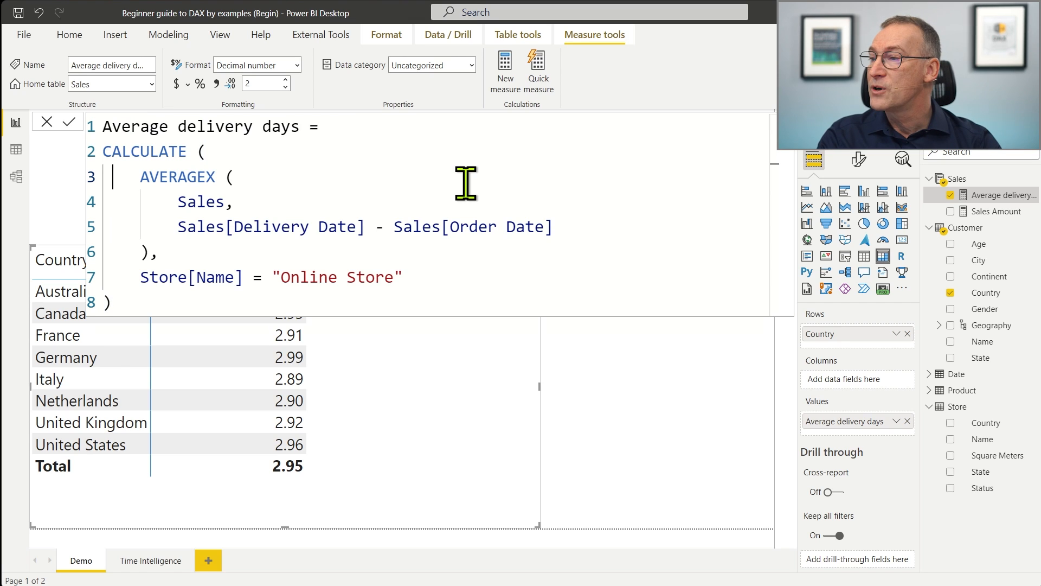
{"action": "key", "text": "shift+Down"}
{"action": "key", "text": "shift+Down"}
{"action": "key", "text": "shift+Down"}
{"action": "key", "text": "shift+Down"}
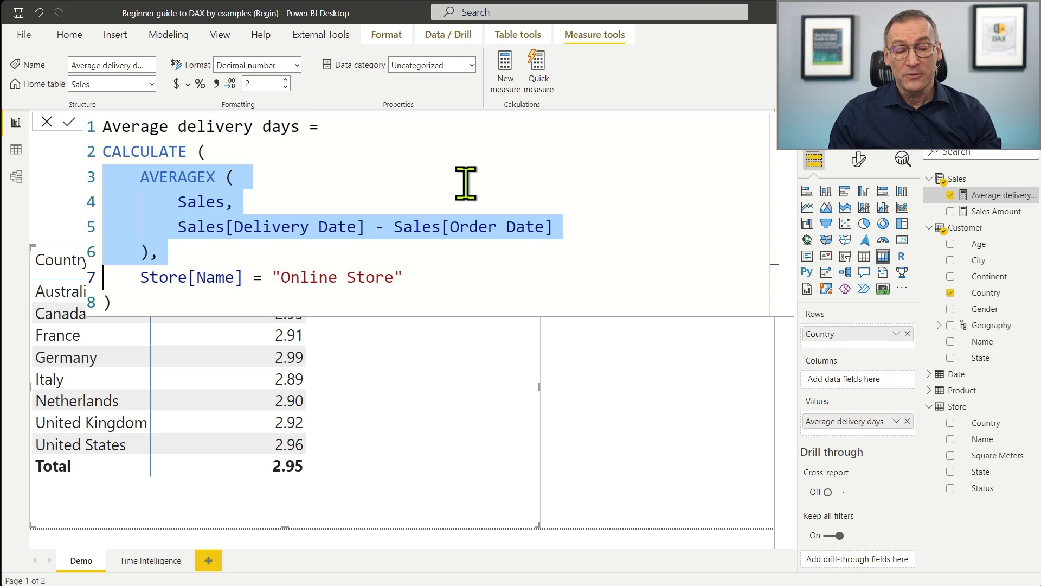
{"action": "key", "text": "ctrl+End"}
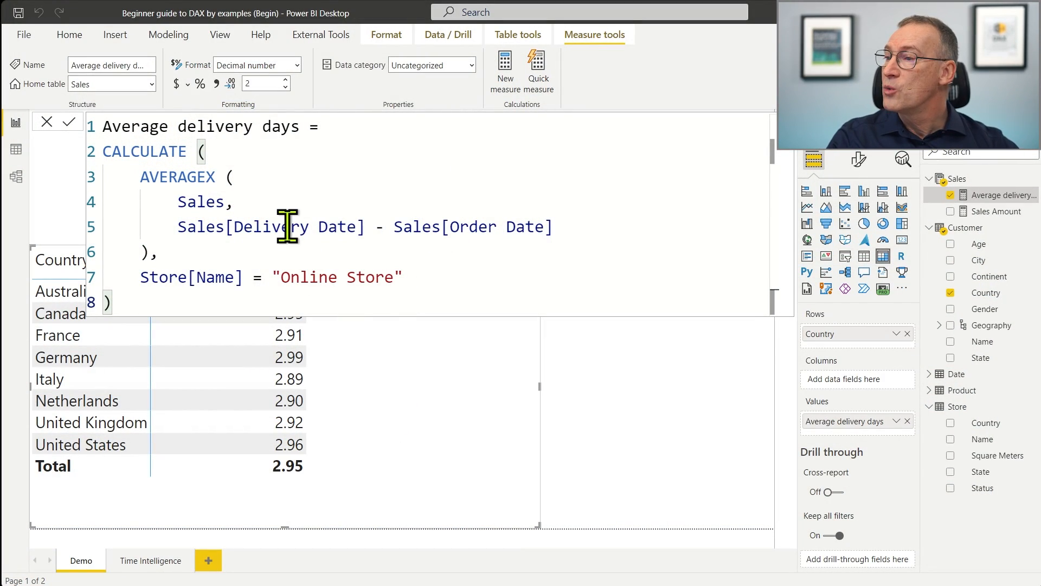
Sort the Sales table rows by Order Number in ascending order and examine the dates on rows sharing an order number.
{"action": "scroll", "coordinate": [287, 226], "scroll_direction": "down", "scroll_amount": 3}
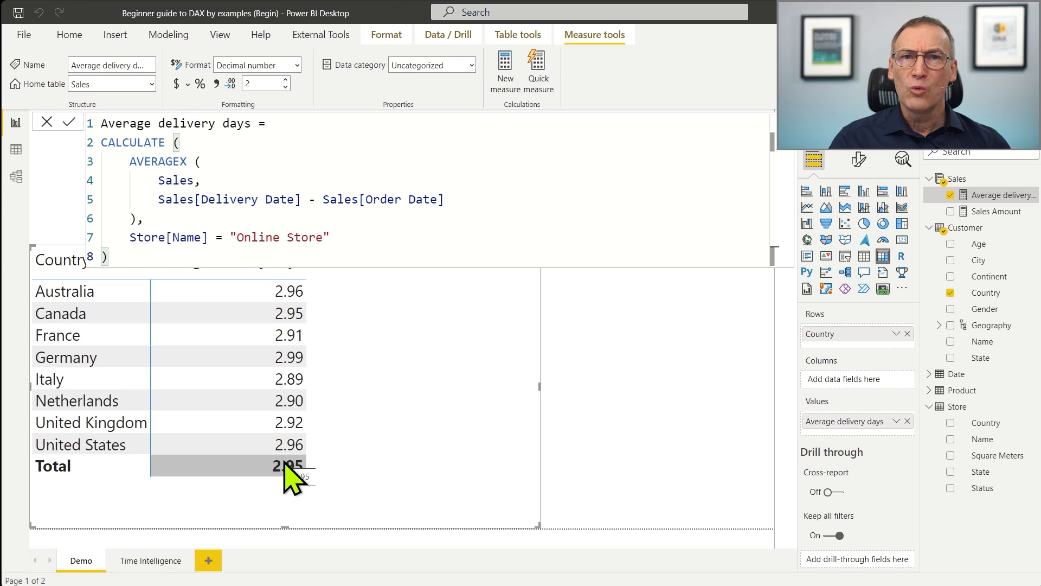
{"action": "scroll", "coordinate": [232, 233], "scroll_direction": "up", "scroll_amount": 3, "text": "ctrl"}
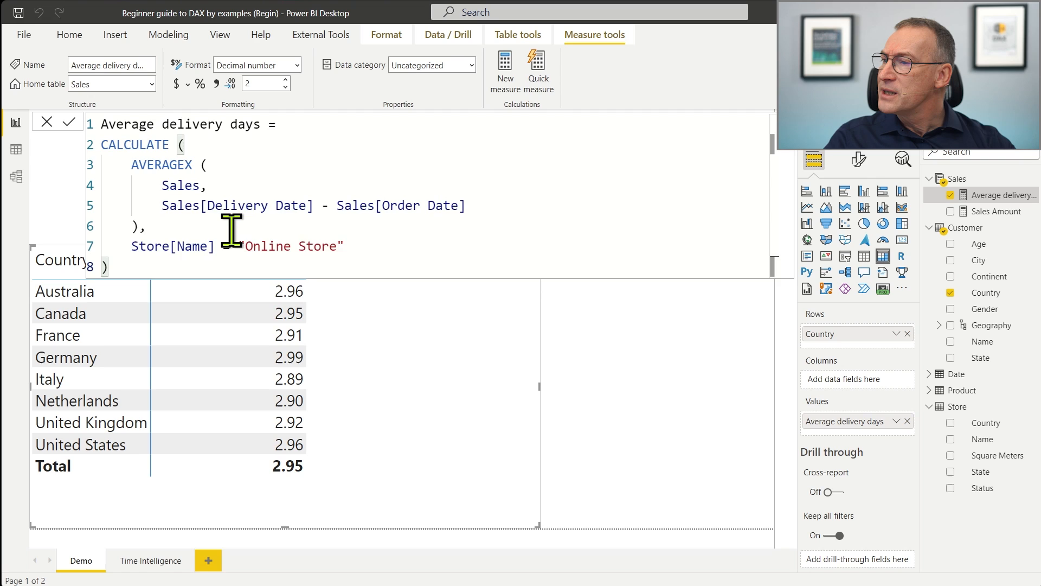
{"action": "left_click_drag", "start_coordinate": [170, 197], "coordinate": [223, 195]}
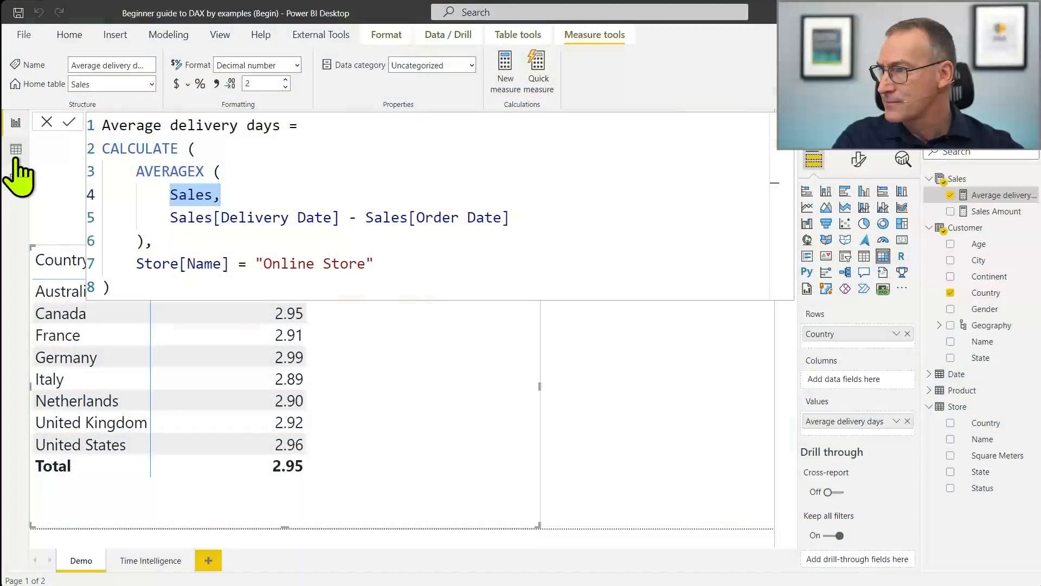
{"action": "left_click", "coordinate": [16, 151]}
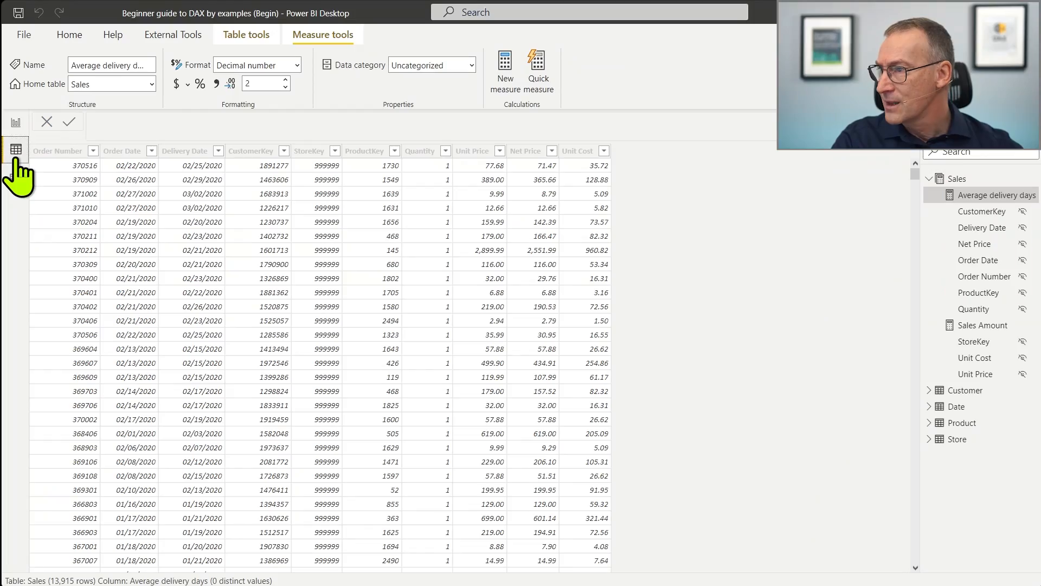
{"action": "left_click", "coordinate": [94, 152]}
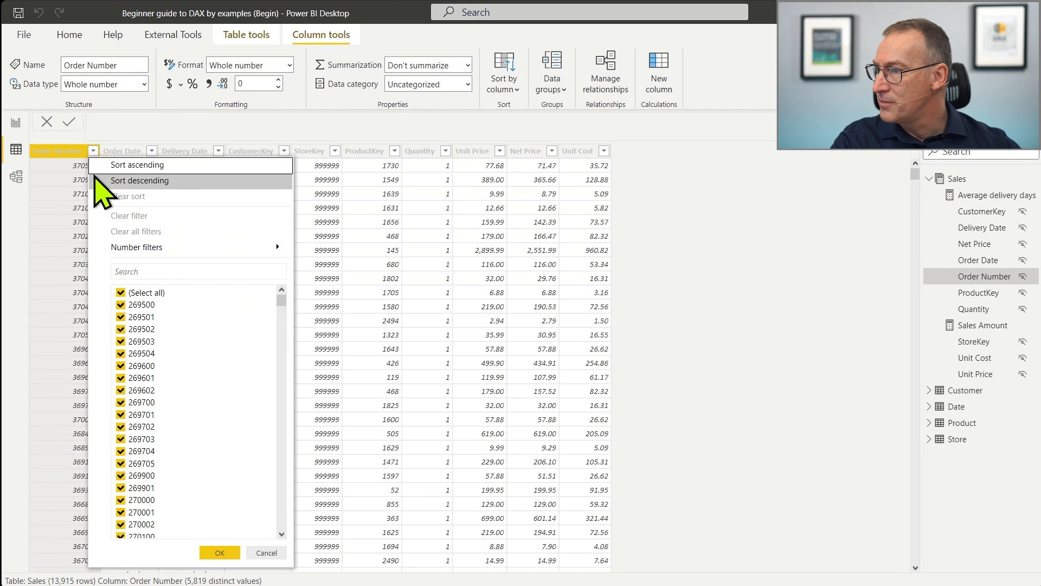
{"action": "left_click", "coordinate": [145, 167]}
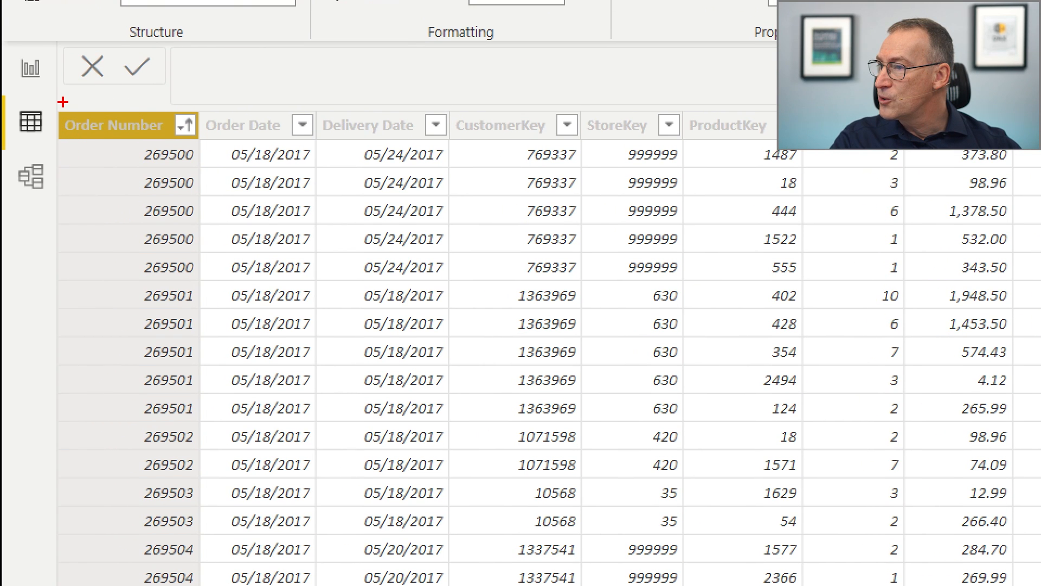
{"action": "mouse_move", "coordinate": [63, 102]}
{"action": "left_mouse_down"}
{"action": "mouse_move", "coordinate": [212, 276]}
{"action": "mouse_move", "coordinate": [204, 285]}
{"action": "left_mouse_up"}
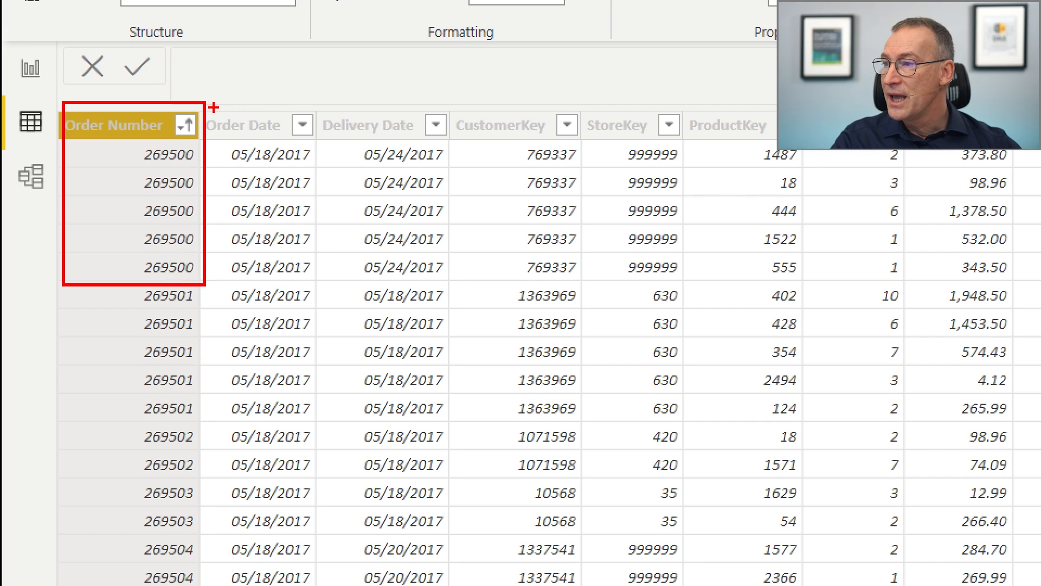
{"action": "mouse_move", "coordinate": [209, 103]}
{"action": "left_mouse_down"}
{"action": "mouse_move", "coordinate": [291, 198]}
{"action": "mouse_move", "coordinate": [418, 284]}
{"action": "mouse_move", "coordinate": [451, 287]}
{"action": "left_mouse_up"}
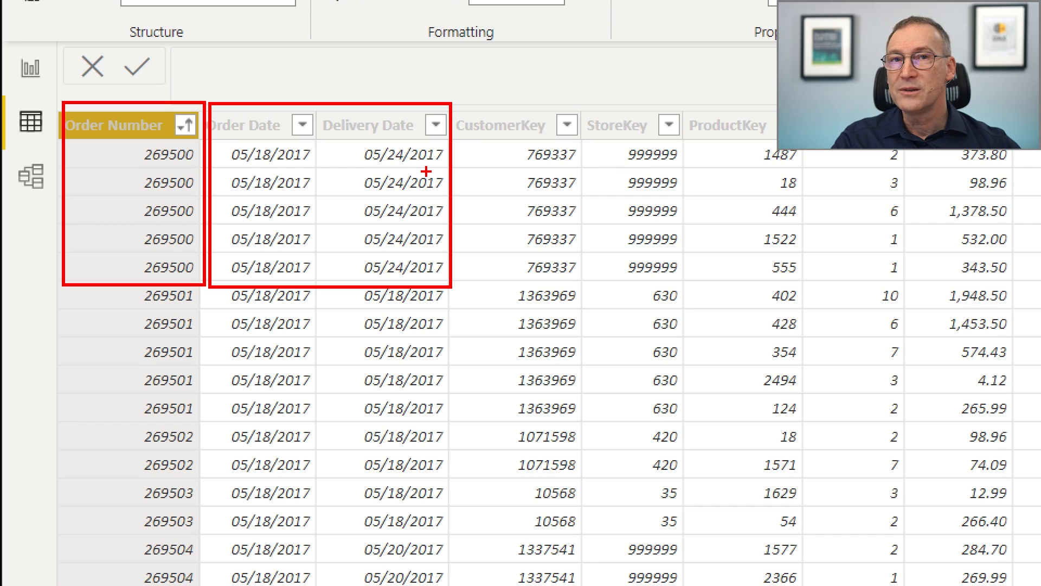
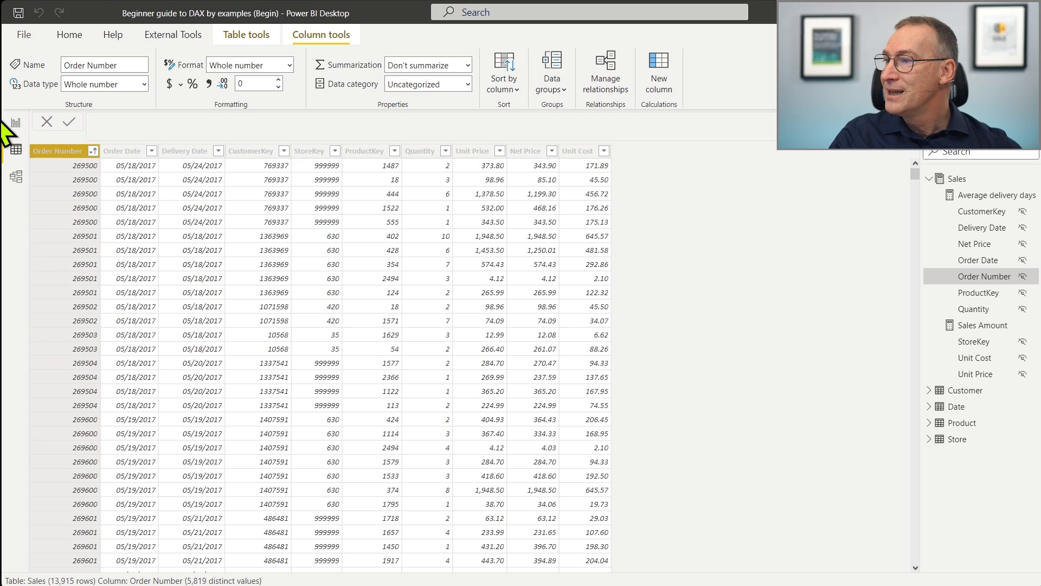
Reopen the Average delivery days measure in the report and begin a SUMMARIZE call before AVERAGEX's Sales argument, with Sales on an indented line.
{"action": "left_click", "coordinate": [16, 123]}
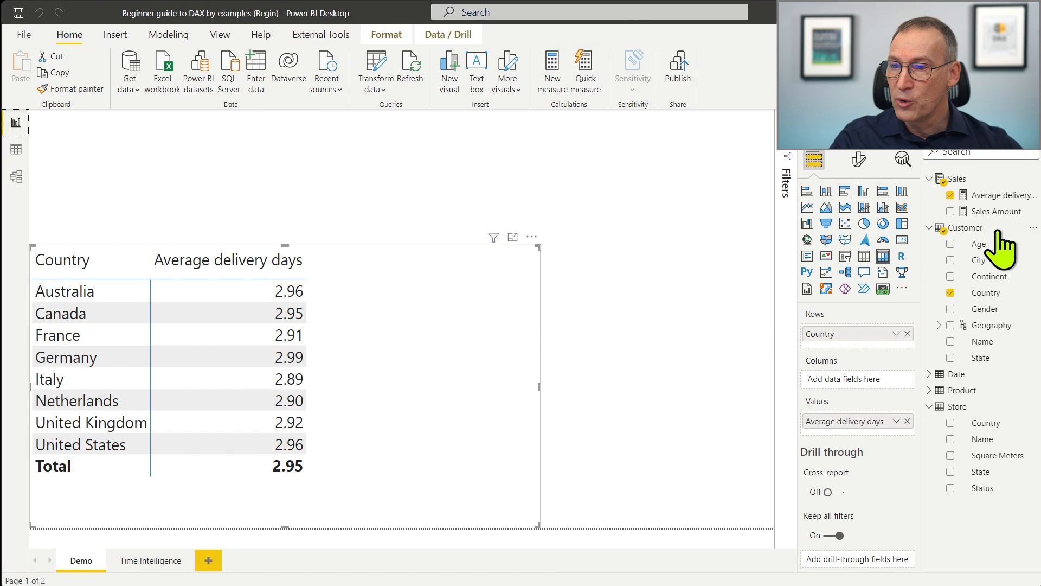
{"action": "left_click", "coordinate": [998, 195]}
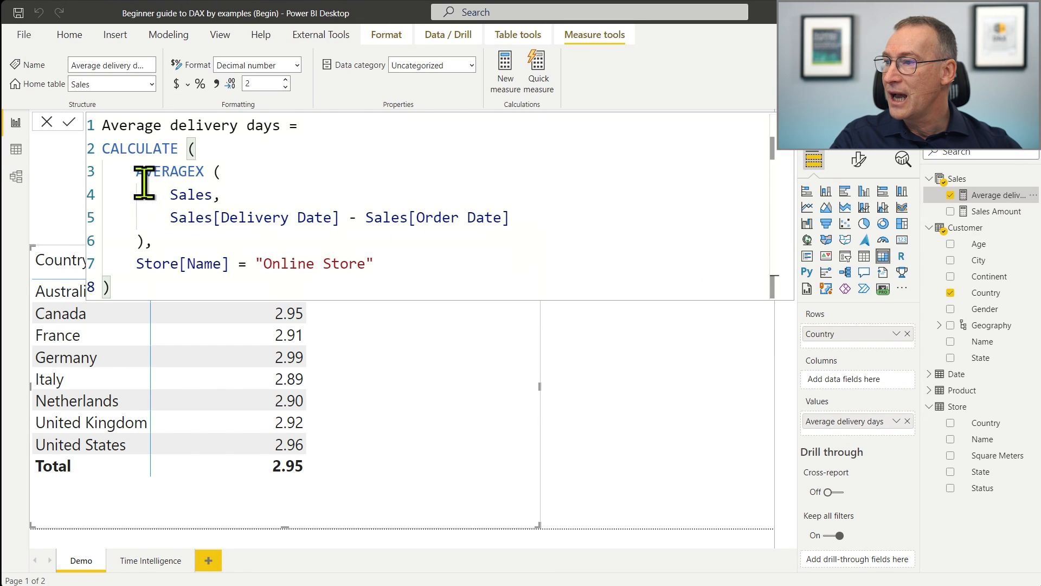
{"action": "left_click", "coordinate": [165, 197]}
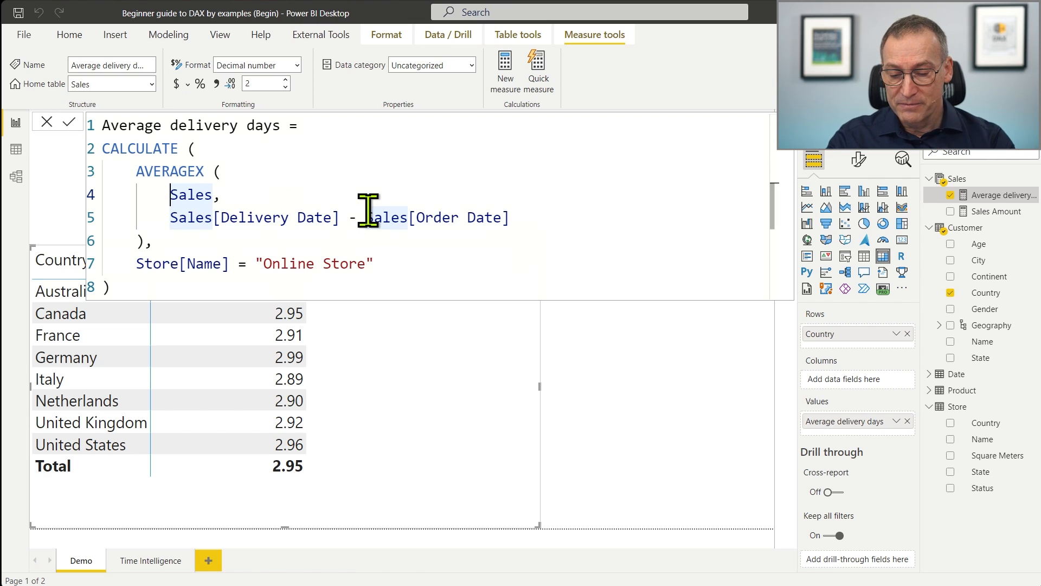
{"action": "type", "text": "SUMMARIZE "}
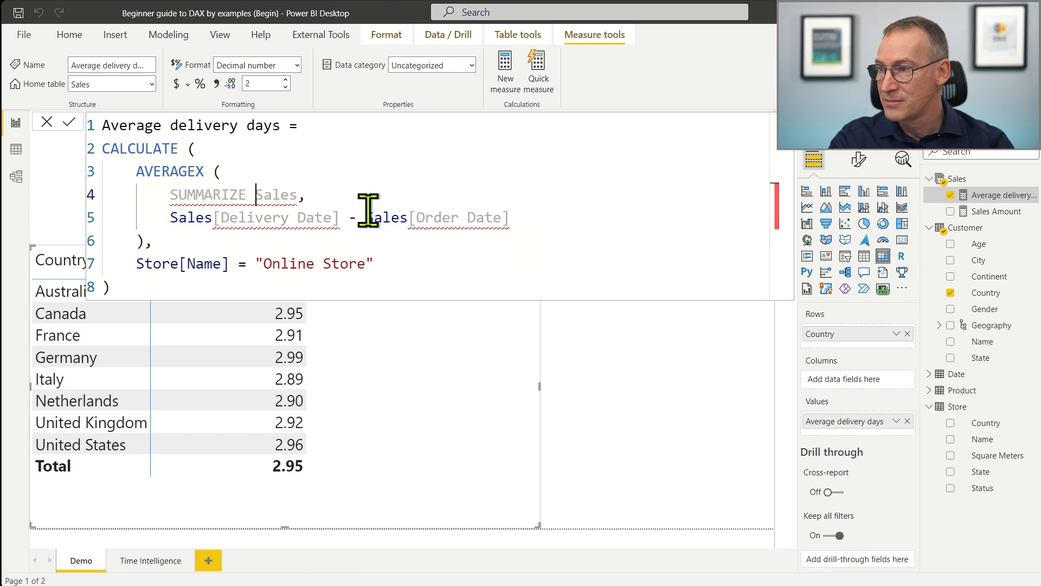
{"action": "type", "text": "("}
{"action": "key", "text": "shift+Return"}
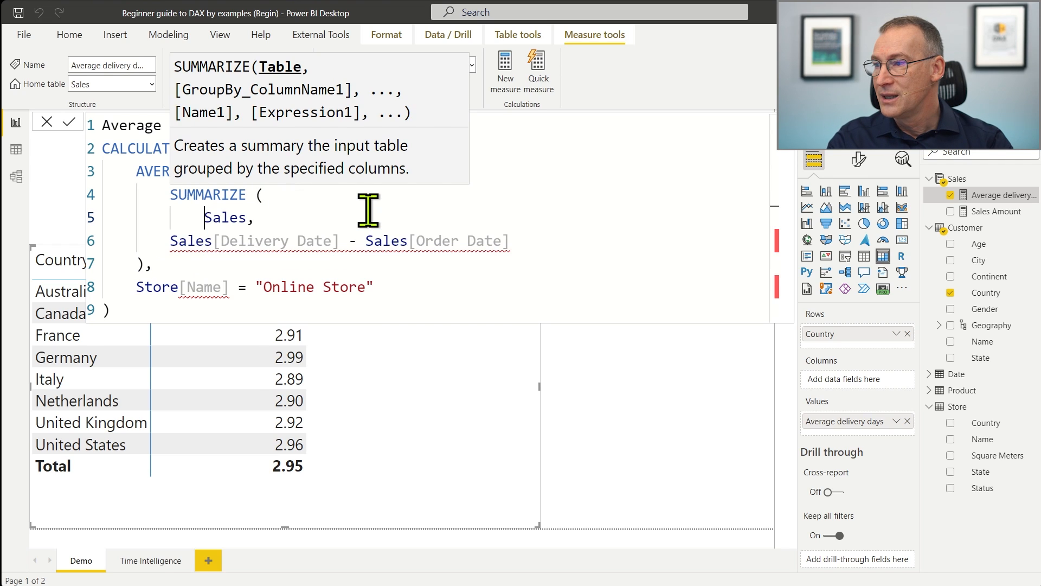
Add Sales[Order Number] as SUMMARIZE's grouping column and close the call on its own line, followed by a comma.
{"action": "key", "text": "End"}
{"action": "key", "text": "shift+Return"}
{"action": "type", "text": "Sa"}
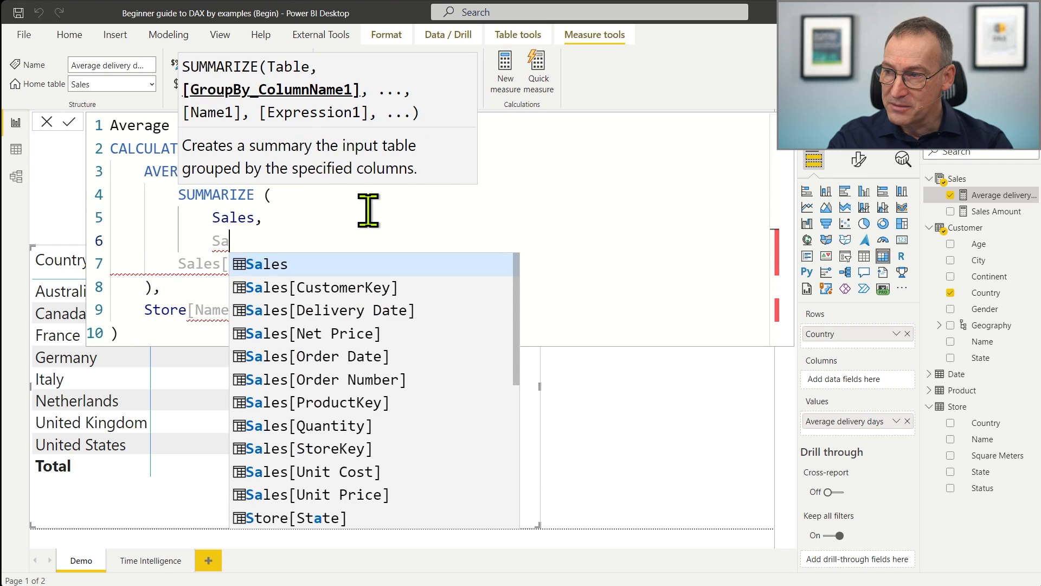
{"action": "type", "text": "les[O"}
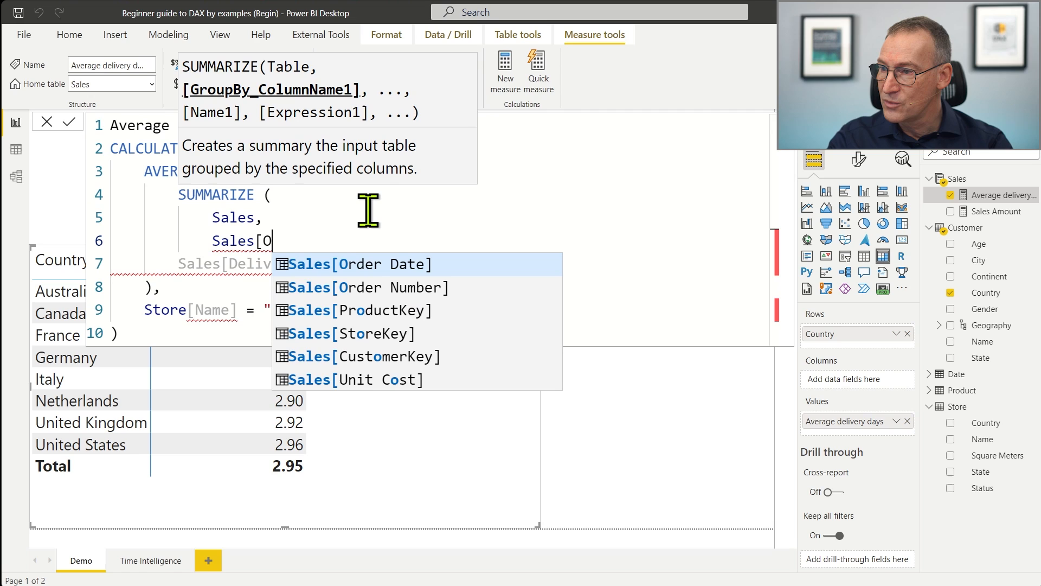
{"action": "key", "text": "Down"}
{"action": "key", "text": "Tab"}
{"action": "type", "text": ")"}
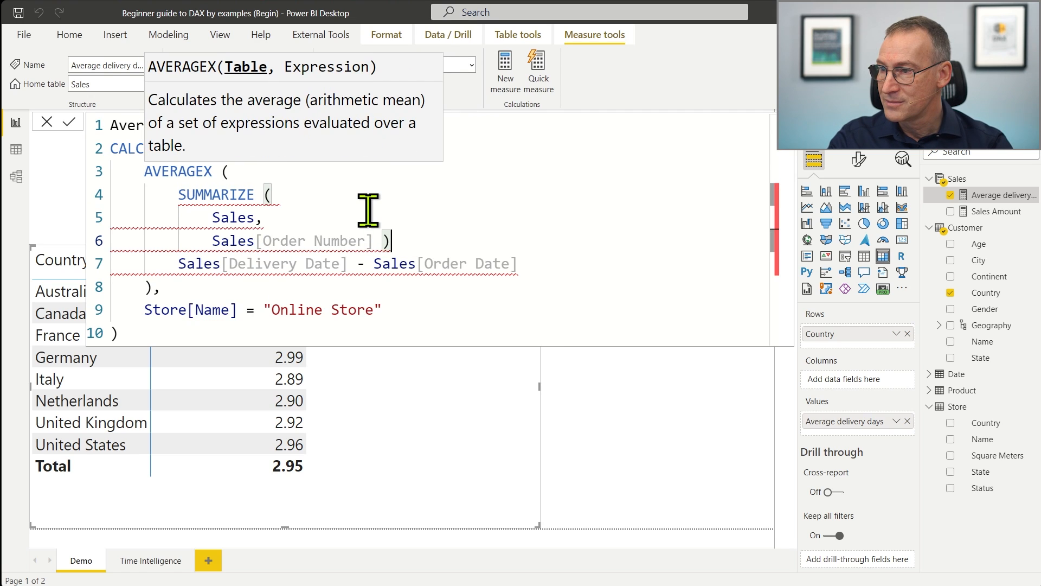
{"action": "key", "text": "BackSpace"}
{"action": "key", "text": "BackSpace"}
{"action": "key", "text": "Return"}
{"action": "type", "text": "),"}
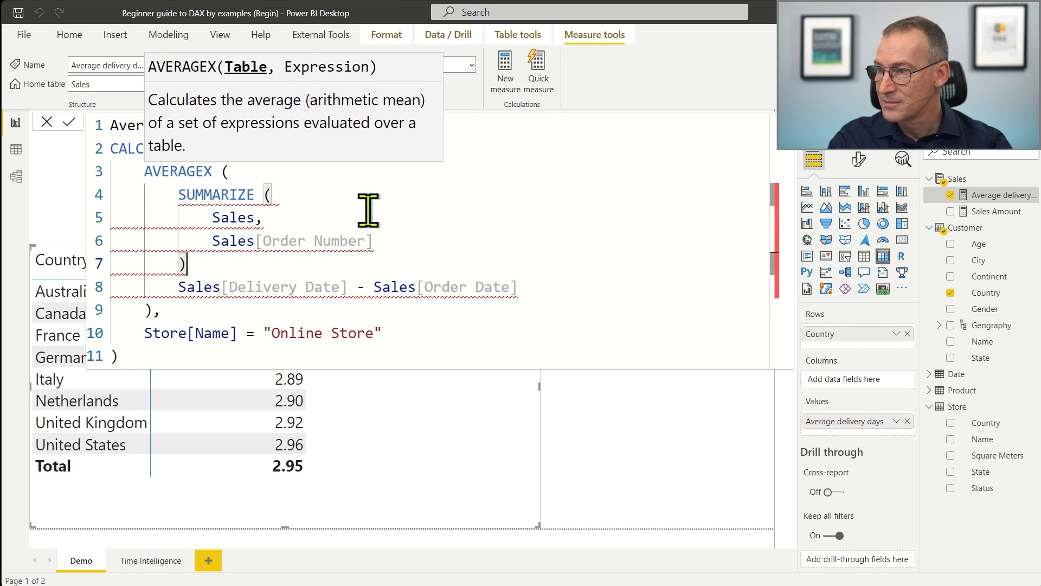
Examine the SUMMARIZE table argument and the Delivery Date and Order Date references in the subtraction below it.
{"action": "key", "text": "shift+Home"}
{"action": "key", "text": "shift+Up"}
{"action": "key", "text": "shift+Up"}
{"action": "key", "text": "shift+Up"}
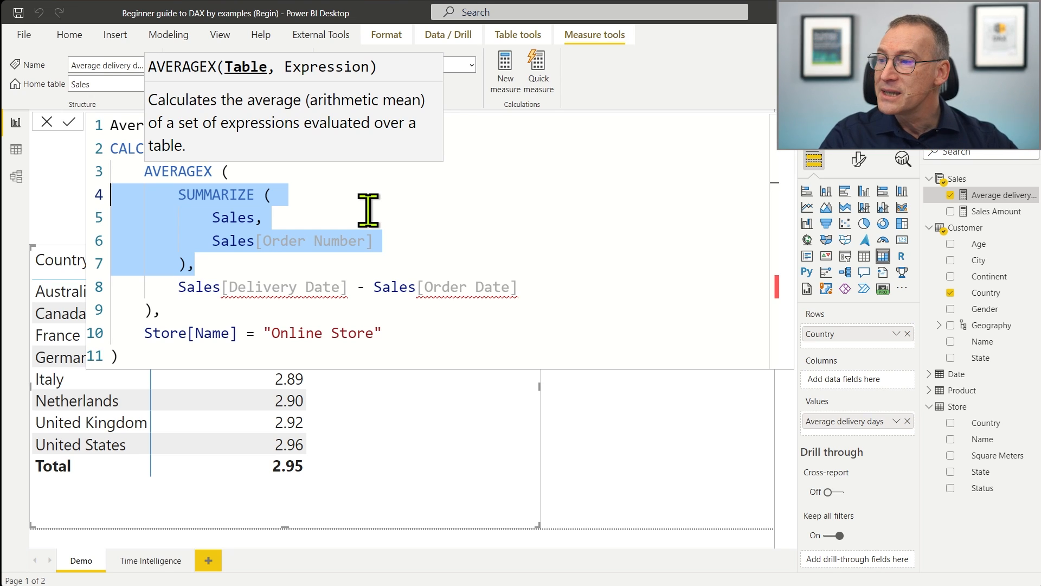
{"action": "left_click", "coordinate": [290, 314]}
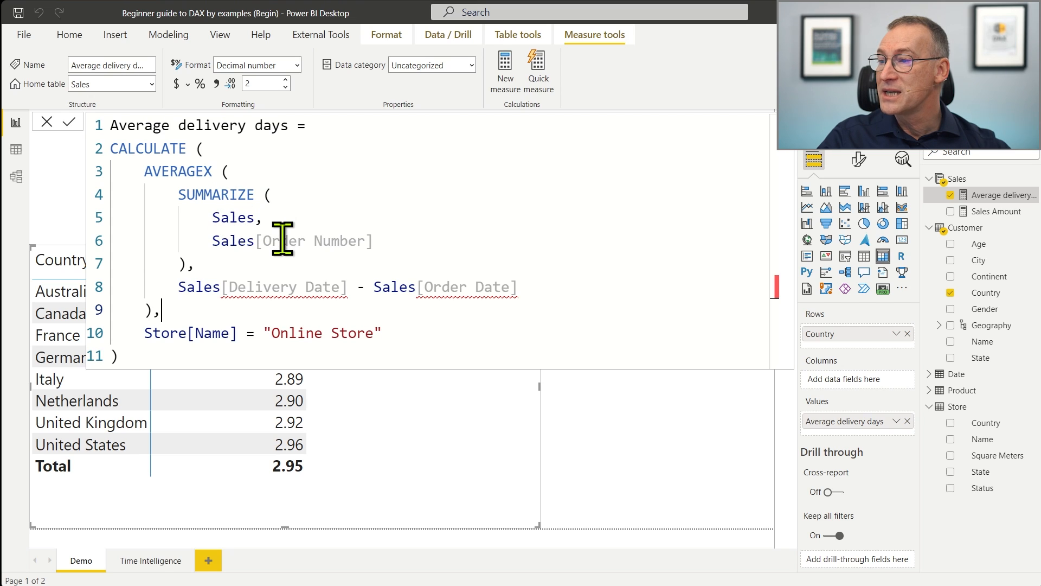
{"action": "double_click", "coordinate": [272, 289]}
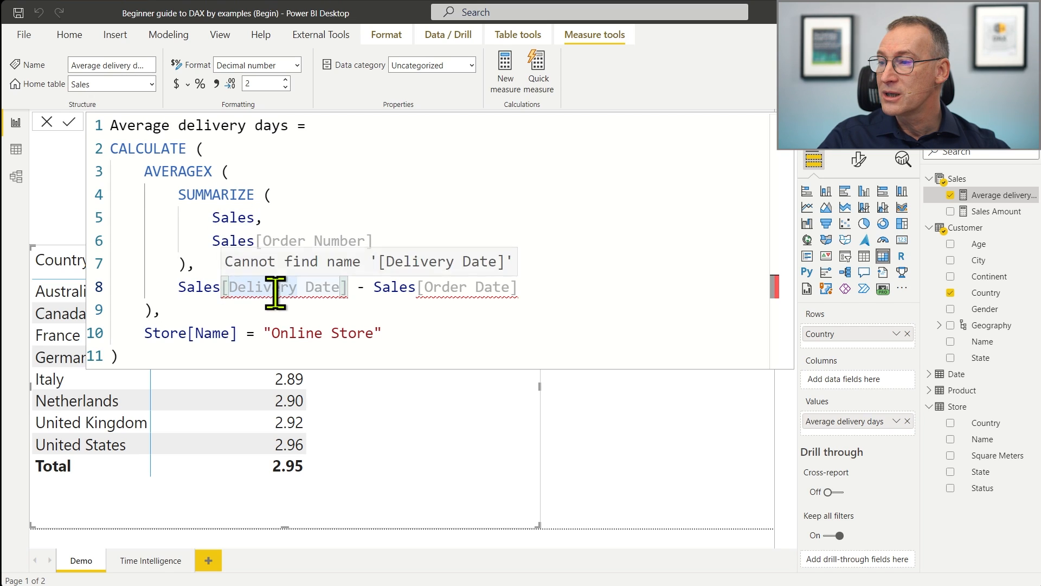
{"action": "mouse_move", "coordinate": [450, 297]}
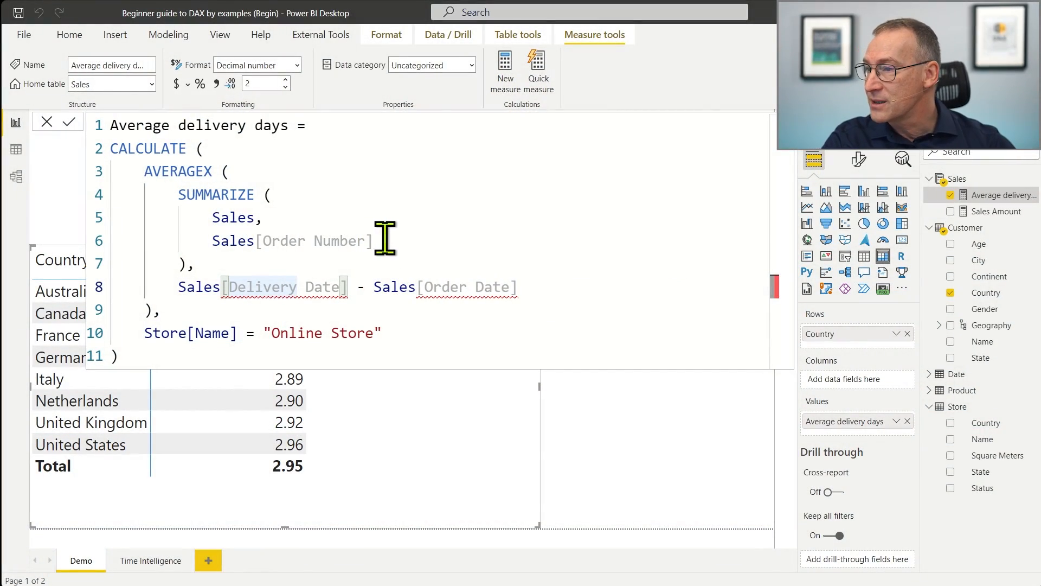
Add Sales[Order Date] as a second grouping column on a new line after Sales[Order Number] in SUMMARIZE.
{"action": "left_click", "coordinate": [383, 237]}
{"action": "type", "text": ","}
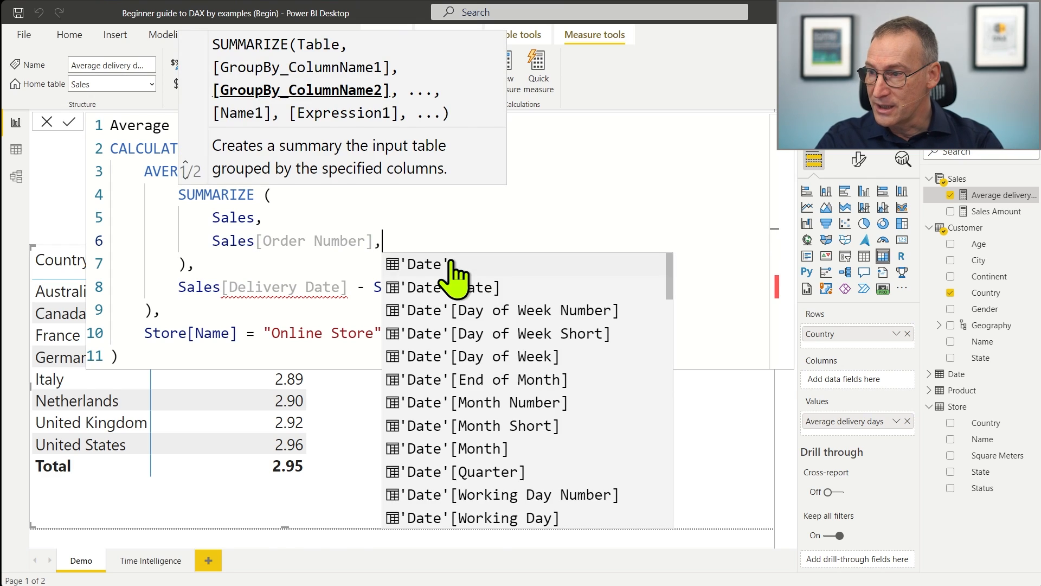
{"action": "key", "text": "Return"}
{"action": "type", "text": "Sales["}
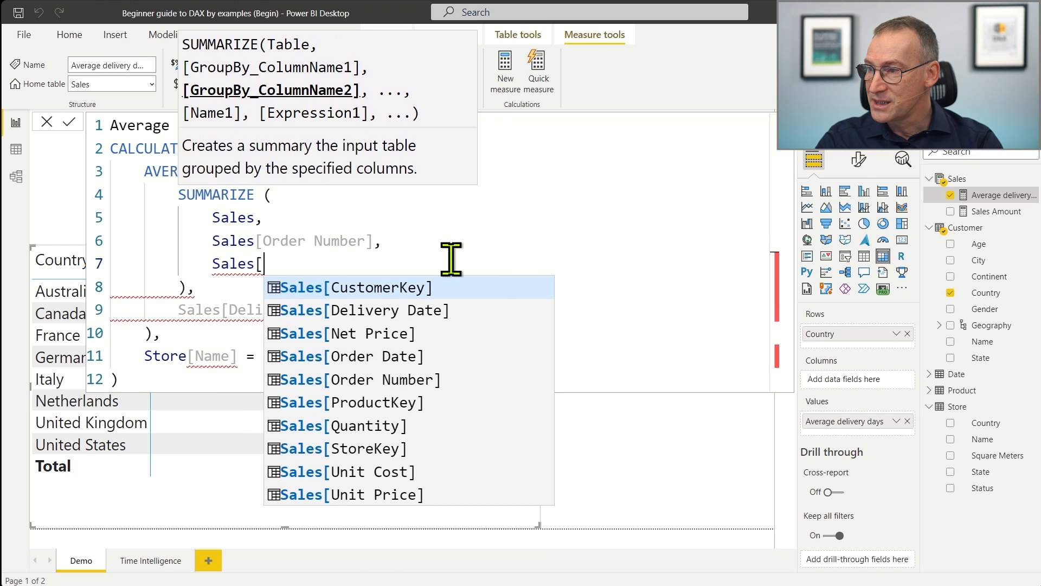
{"action": "key", "text": "Down"}
{"action": "key", "text": "Down"}
{"action": "key", "text": "Down"}
{"action": "key", "text": "Tab"}
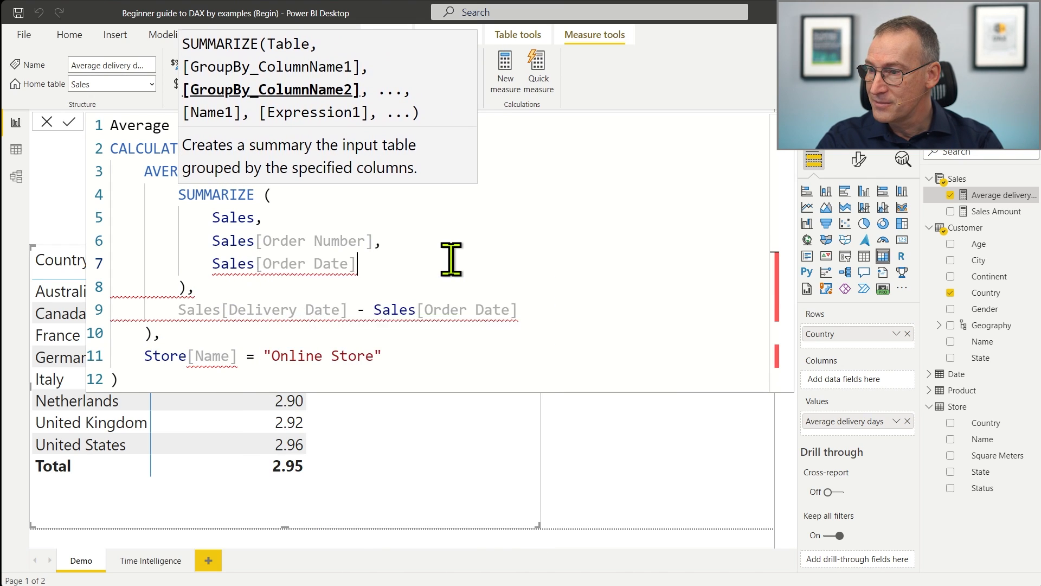
Add Sales[Delivery Date] as the third grouping column on a new line in SUMMARIZE.
{"action": "type", "text": ","}
{"action": "key", "text": "Return"}
{"action": "type", "text": "S"}
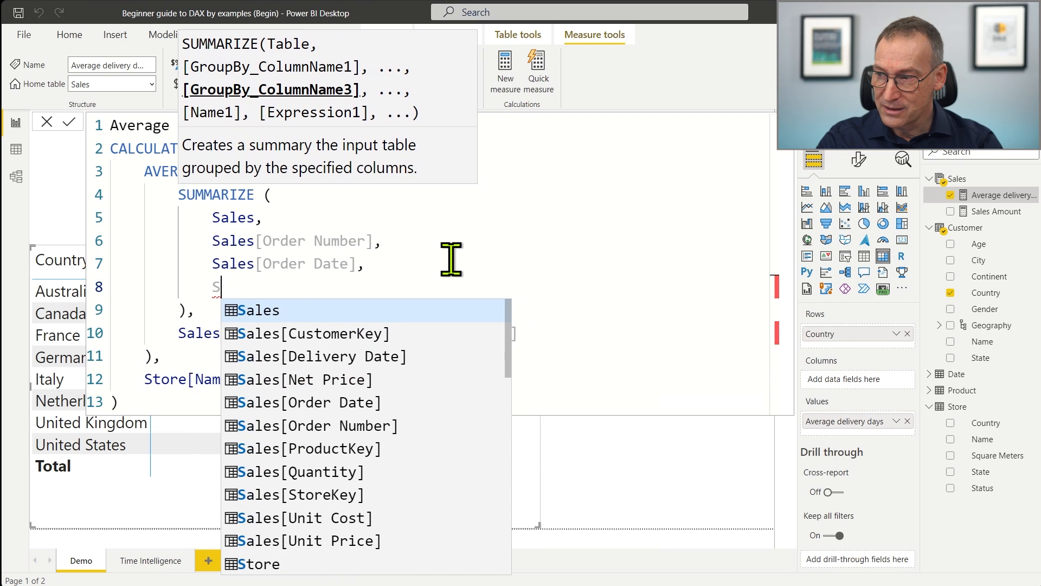
{"action": "type", "text": "ales[Deli"}
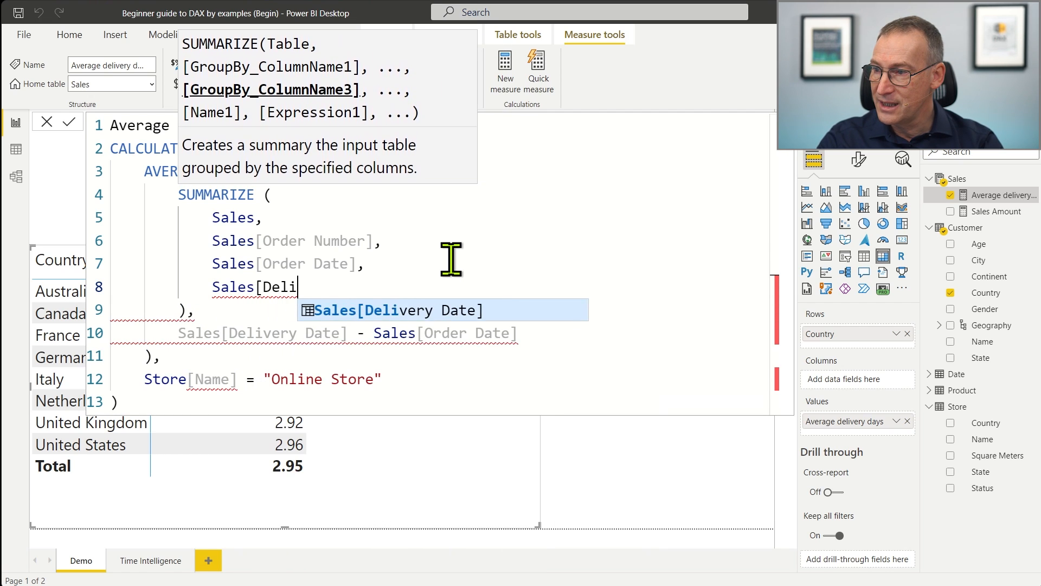
{"action": "key", "text": "Tab"}
{"action": "key", "text": "Down"}
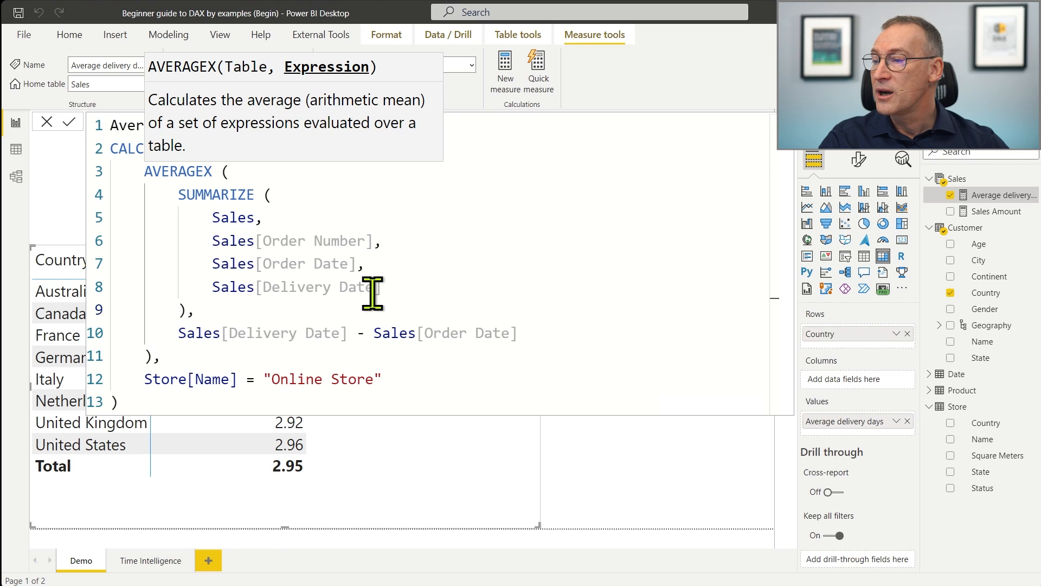
{"action": "left_click_drag", "start_coordinate": [220, 337], "coordinate": [306, 342]}
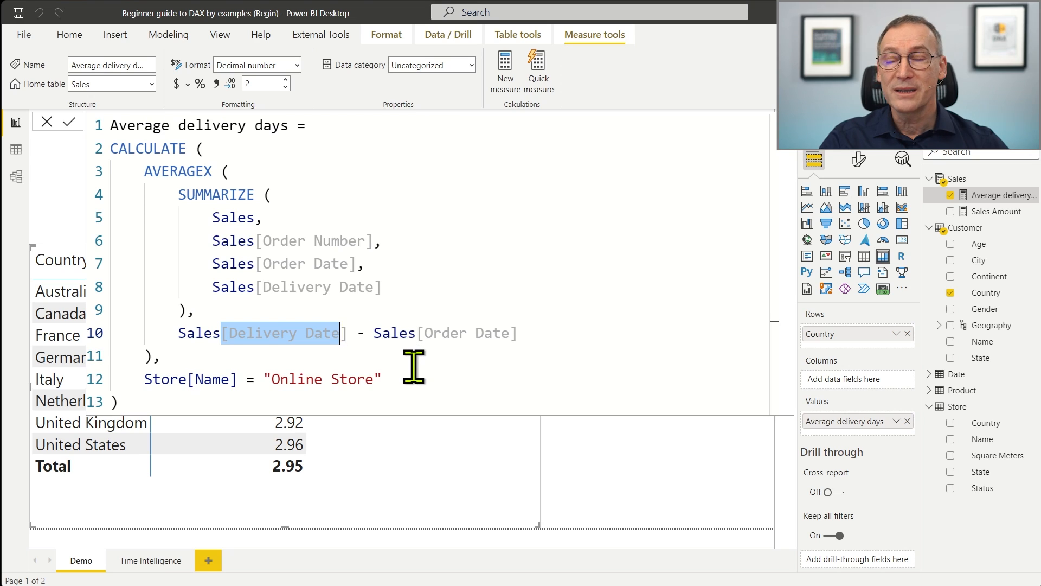
{"action": "left_click", "coordinate": [378, 347]}
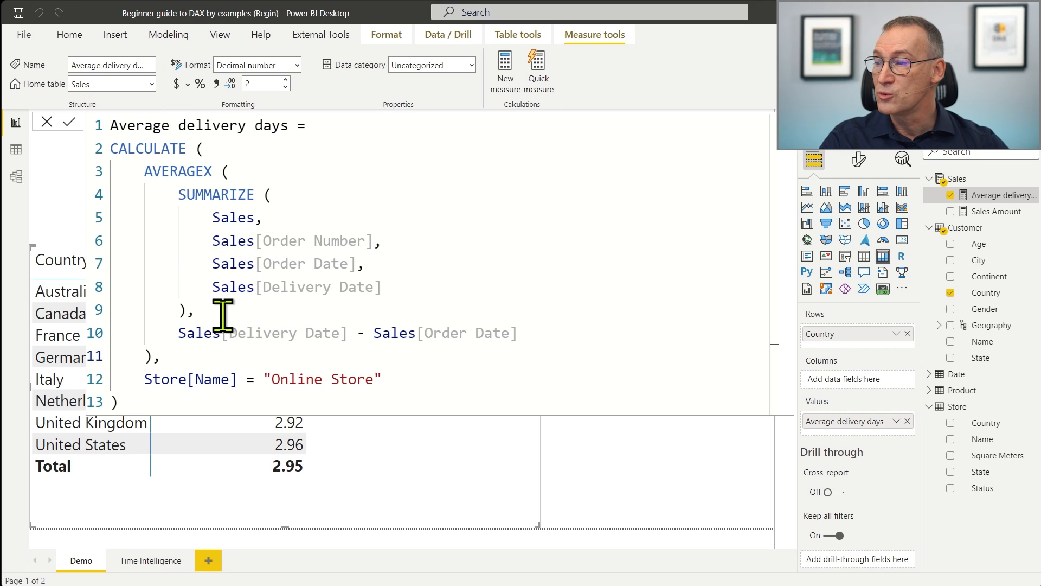
{"action": "left_click_drag", "start_coordinate": [223, 314], "coordinate": [71, 195]}
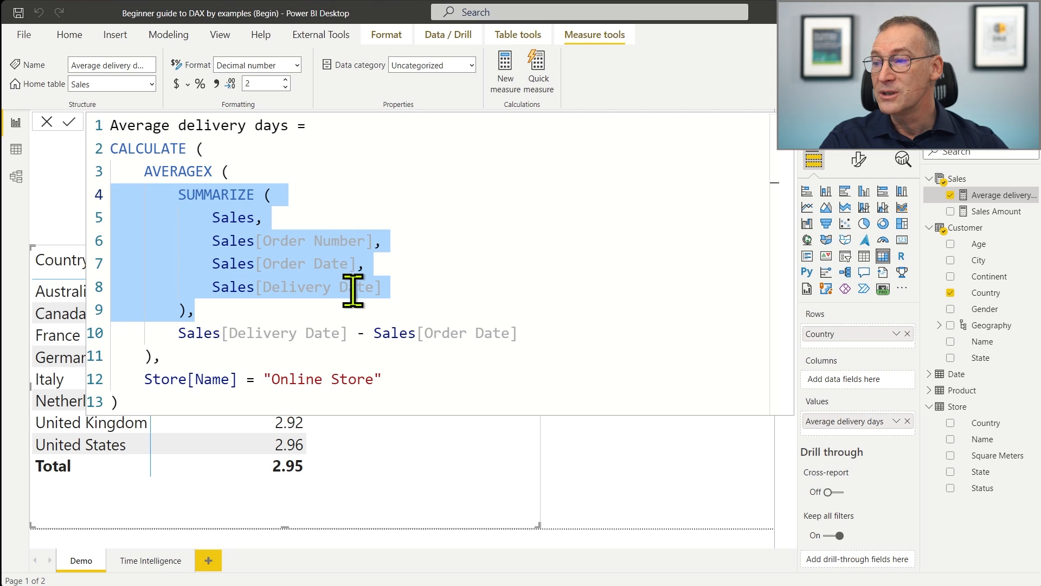
Copy the complete SUMMARIZE expression over Sales, with its three grouping columns, from the Average delivery days formula.
{"action": "left_click", "coordinate": [473, 310]}
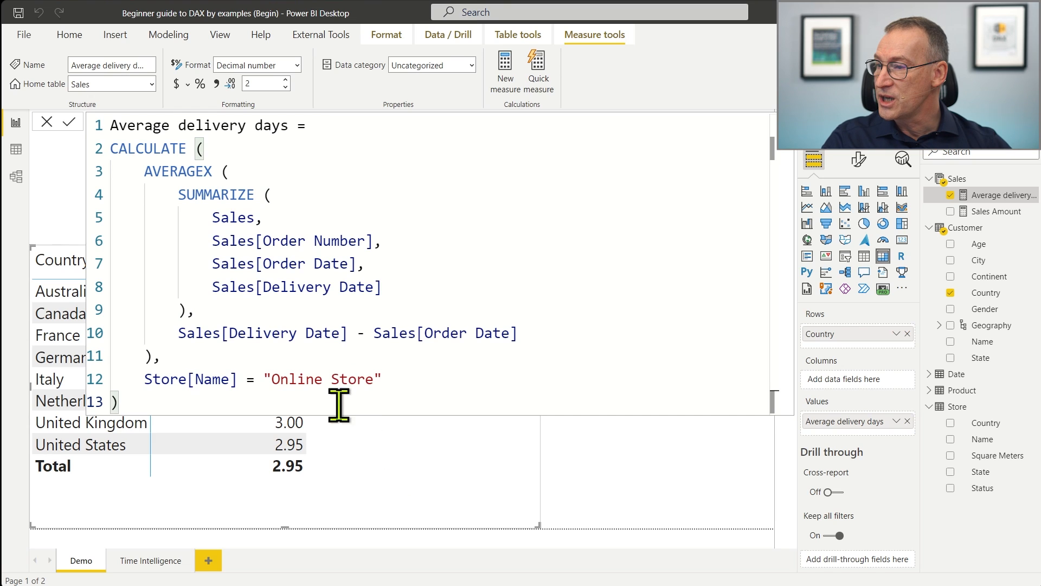
{"action": "scroll", "coordinate": [364, 319], "scroll_direction": "down", "scroll_amount": 2}
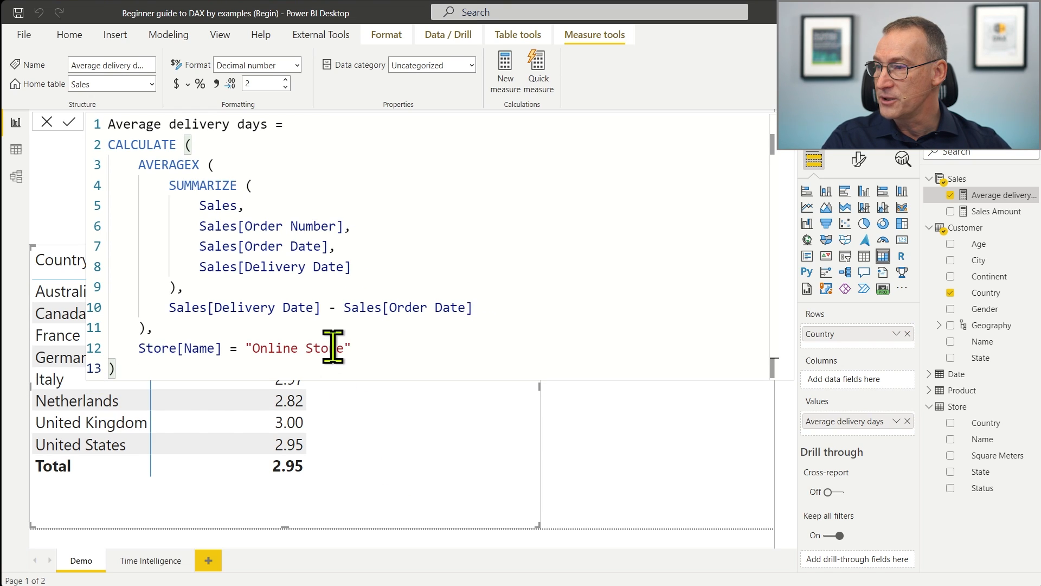
{"action": "left_click", "coordinate": [254, 267]}
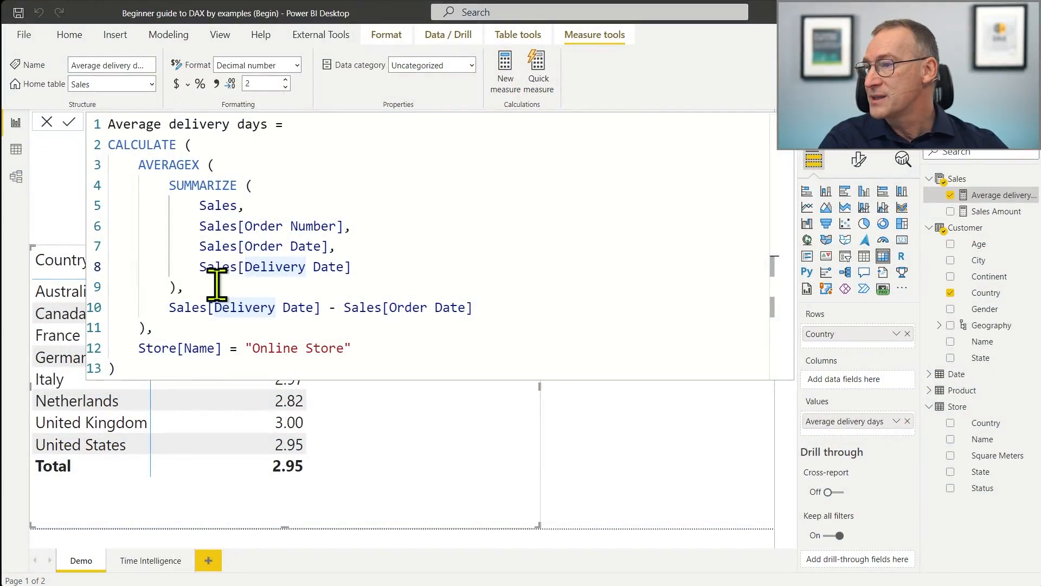
{"action": "left_click_drag", "start_coordinate": [184, 286], "coordinate": [89, 187]}
{"action": "key", "text": "ctrl+c"}
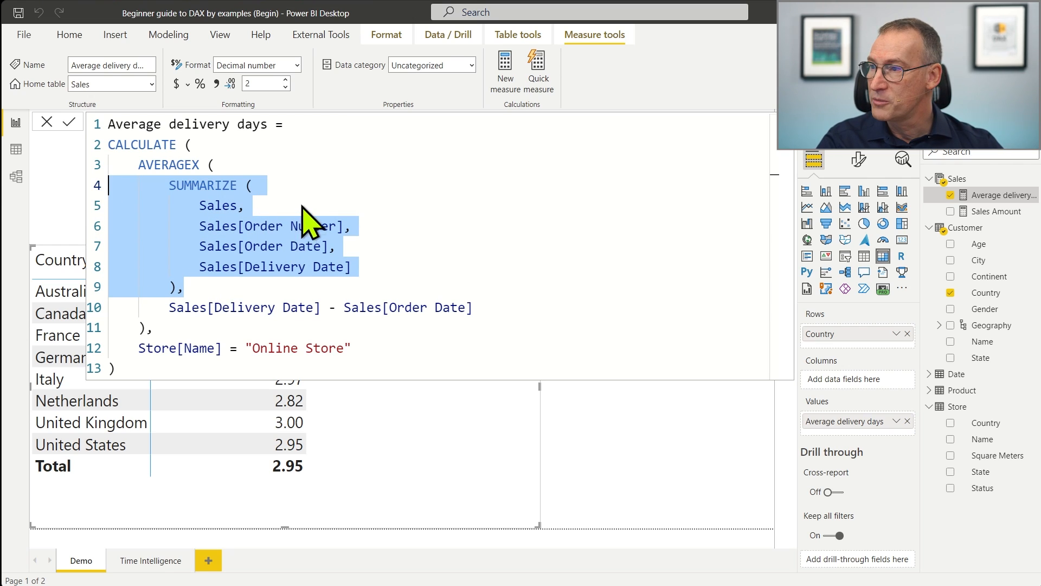
Create a calculated table named Test in the data view, defined by the copied SUMMARIZE expression.
{"action": "left_click", "coordinate": [16, 149]}
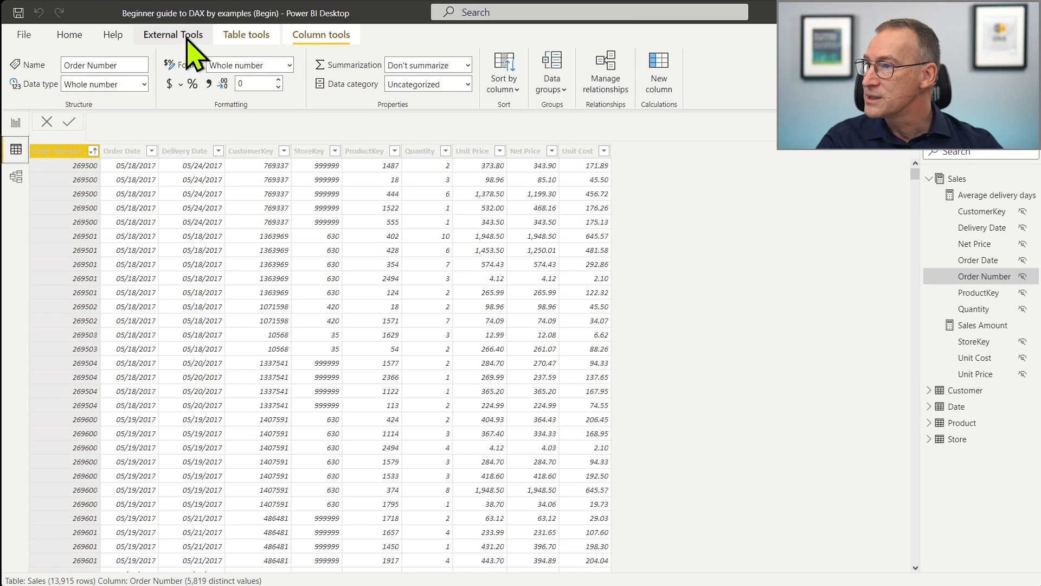
{"action": "left_click", "coordinate": [246, 34]}
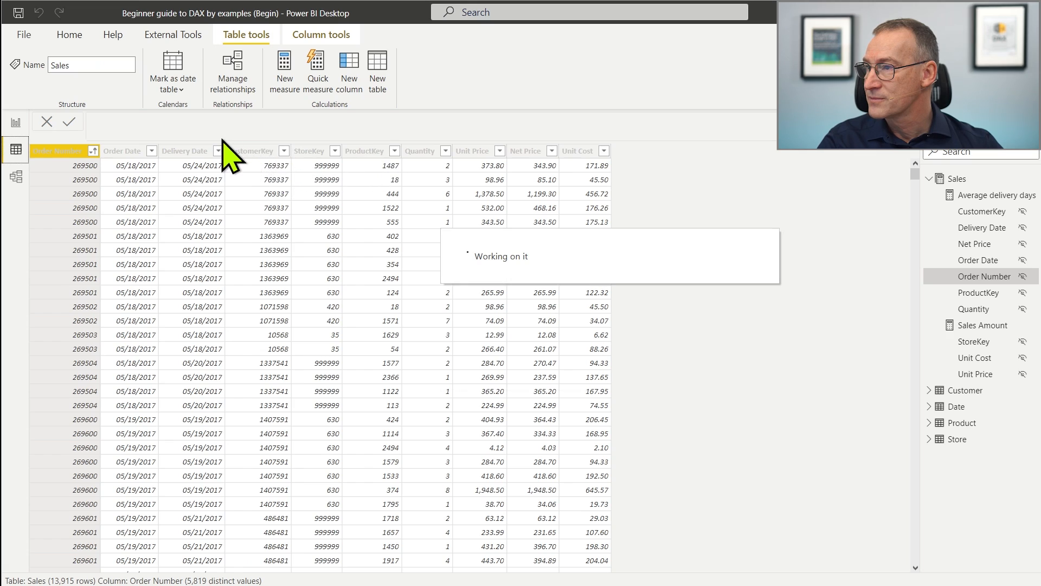
{"action": "type", "text": "Test ="}
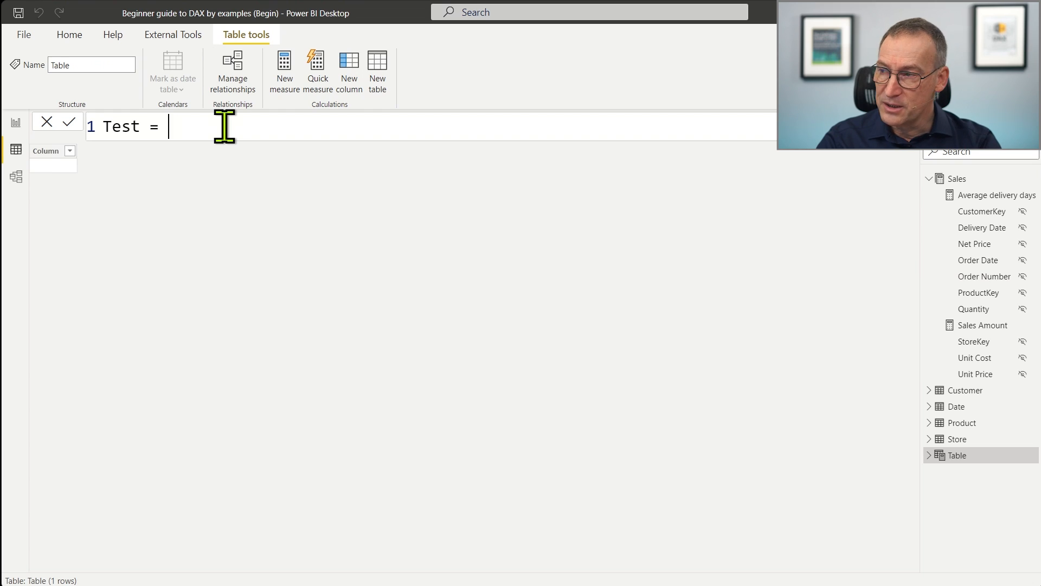
{"action": "key", "text": "ctrl+v"}
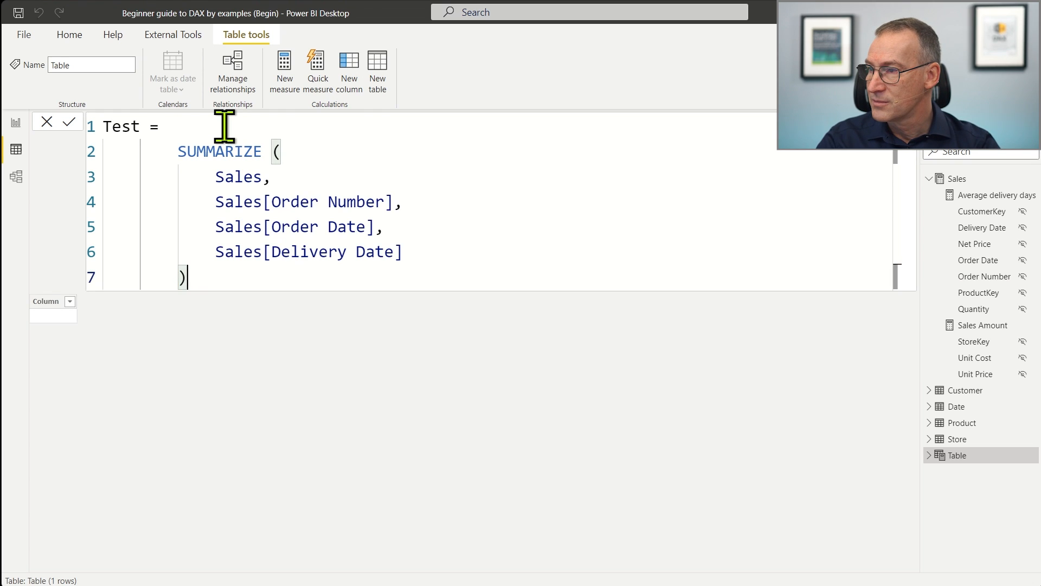
Outdent the pasted SUMMARIZE block in the Test table formula by two levels so it starts at the margin.
{"action": "key", "text": "shift+Home"}
{"action": "key", "text": "shift+Up"}
{"action": "key", "text": "shift+Up"}
{"action": "key", "text": "shift+Up"}
{"action": "key", "text": "shift+Up"}
{"action": "key", "text": "shift+Up"}
{"action": "key", "text": "shift+Tab"}
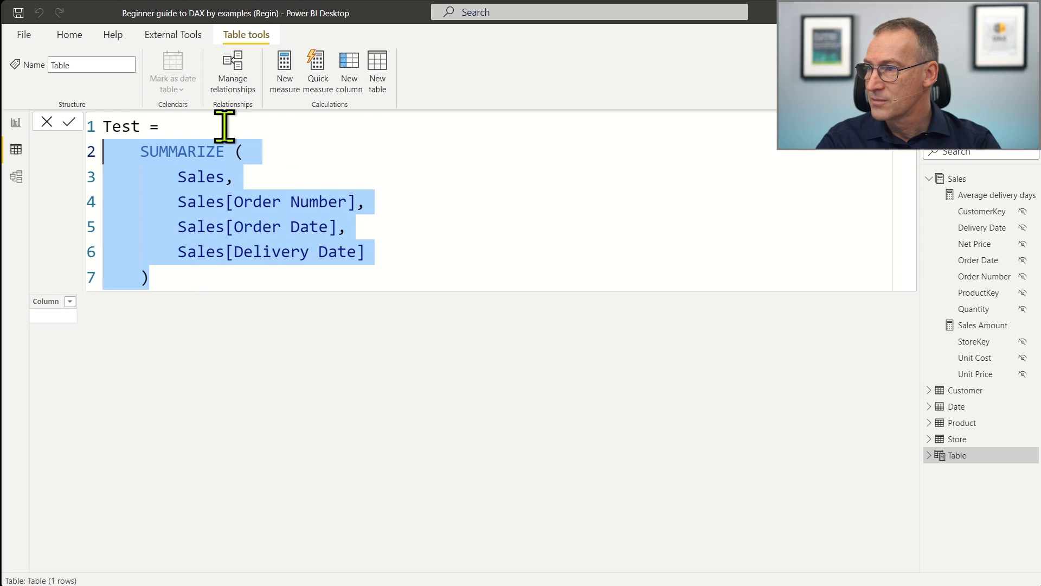
{"action": "key", "text": "shift+Tab"}
{"action": "key", "text": "Down"}
{"action": "key", "text": "End"}
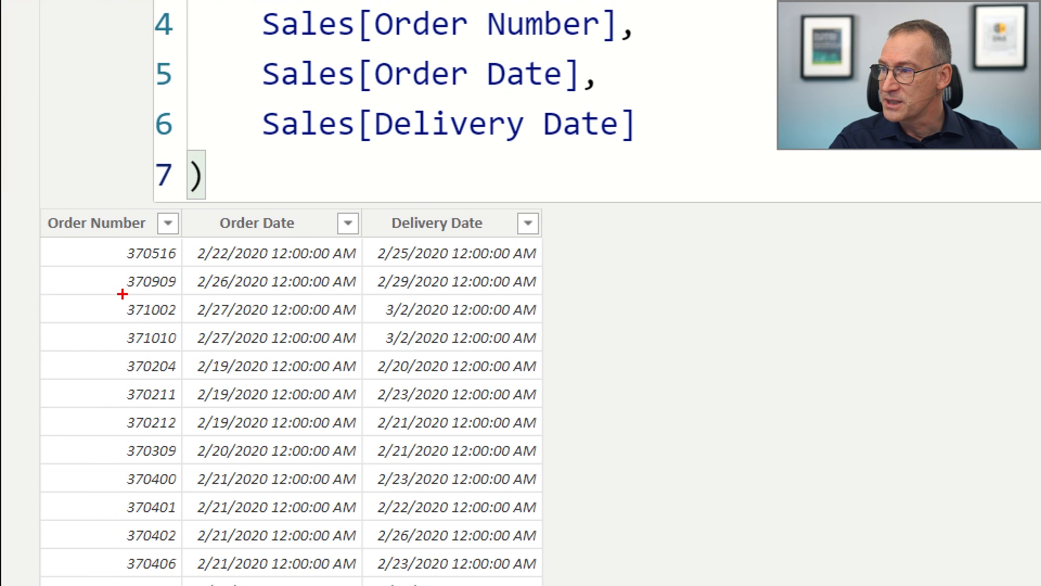
Examine the Test table's order rows and compare them with the Order Number rows of the Sales table.
{"action": "left_click_drag", "start_coordinate": [25, 208], "coordinate": [545, 427]}
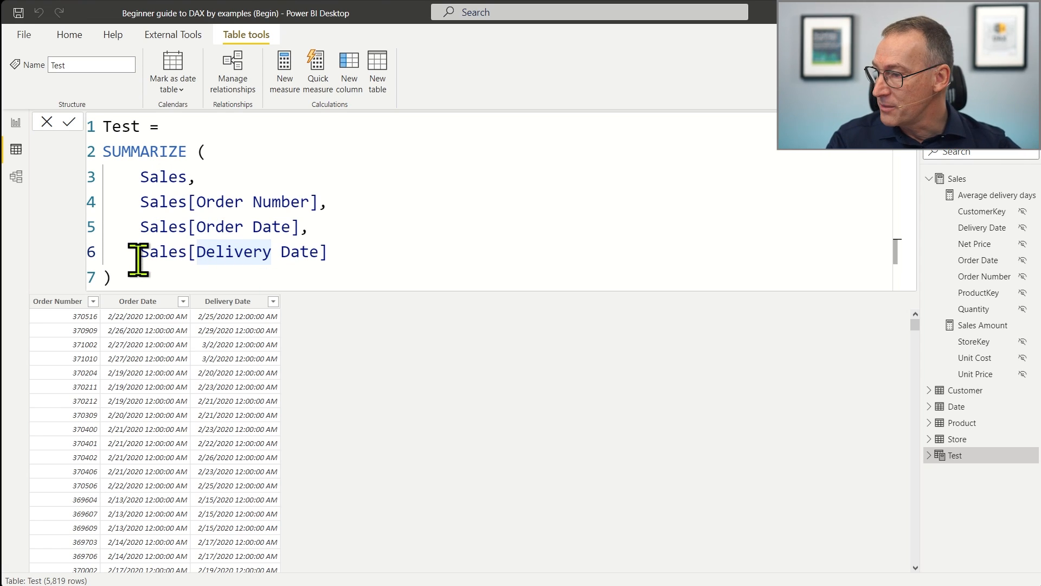
{"action": "left_click", "coordinate": [967, 183]}
{"action": "left_click", "coordinate": [71, 153]}
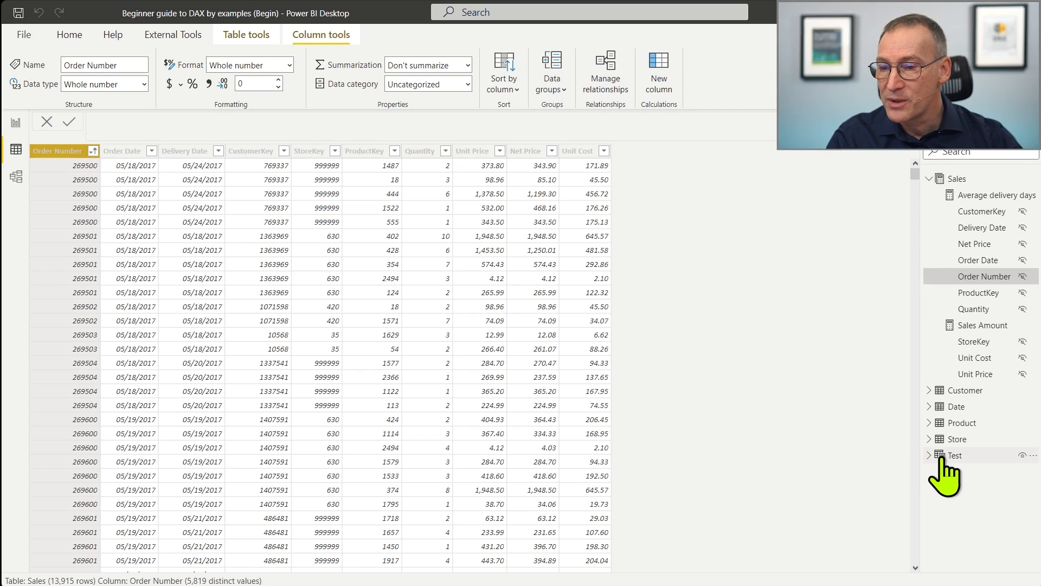
Delete the Test calculated table from the model and return to the report view.
{"action": "left_click", "coordinate": [947, 455]}
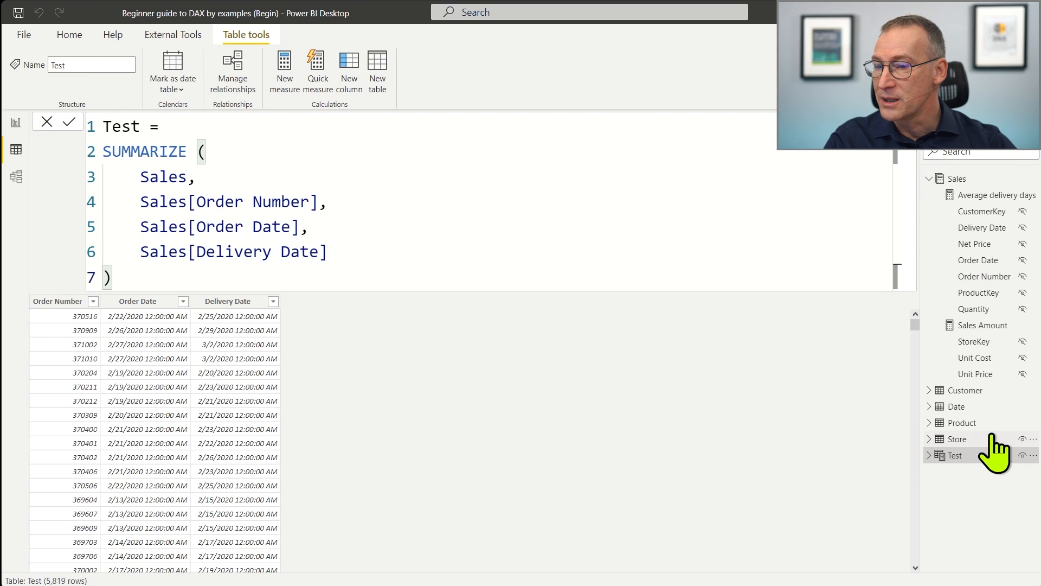
{"action": "right_click", "coordinate": [972, 457]}
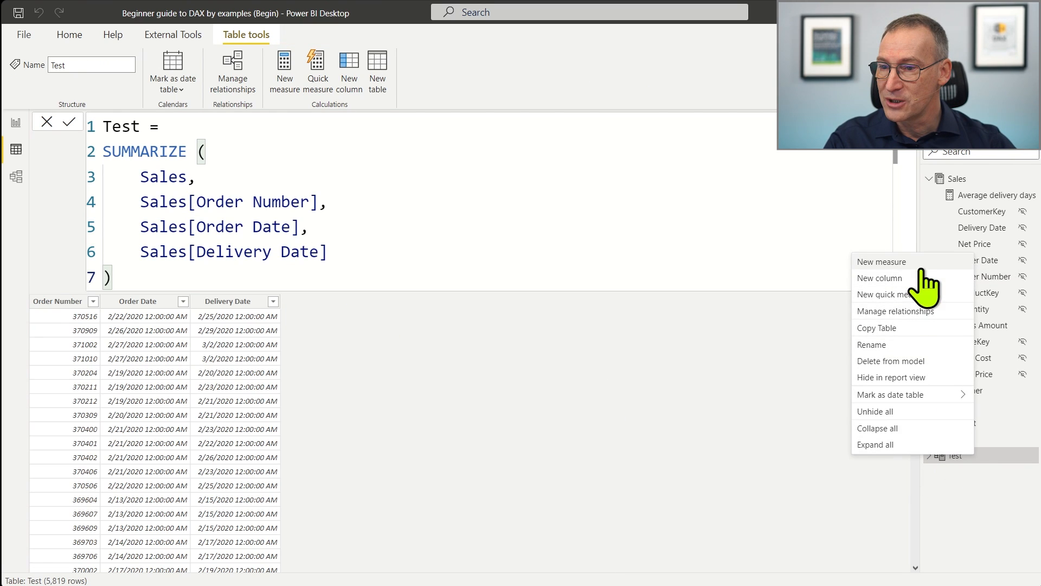
{"action": "left_click", "coordinate": [901, 361]}
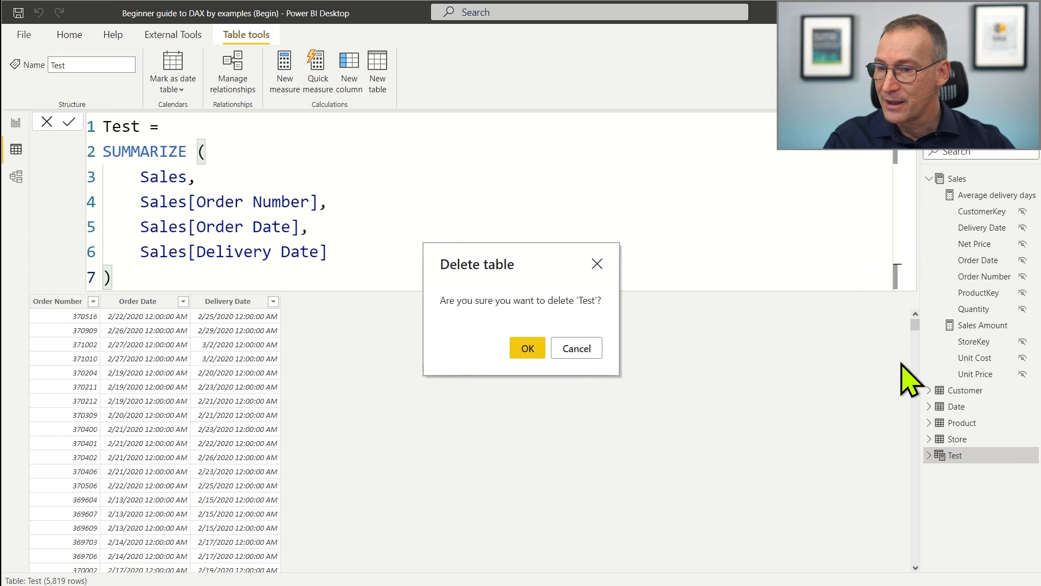
{"action": "left_click", "coordinate": [515, 353]}
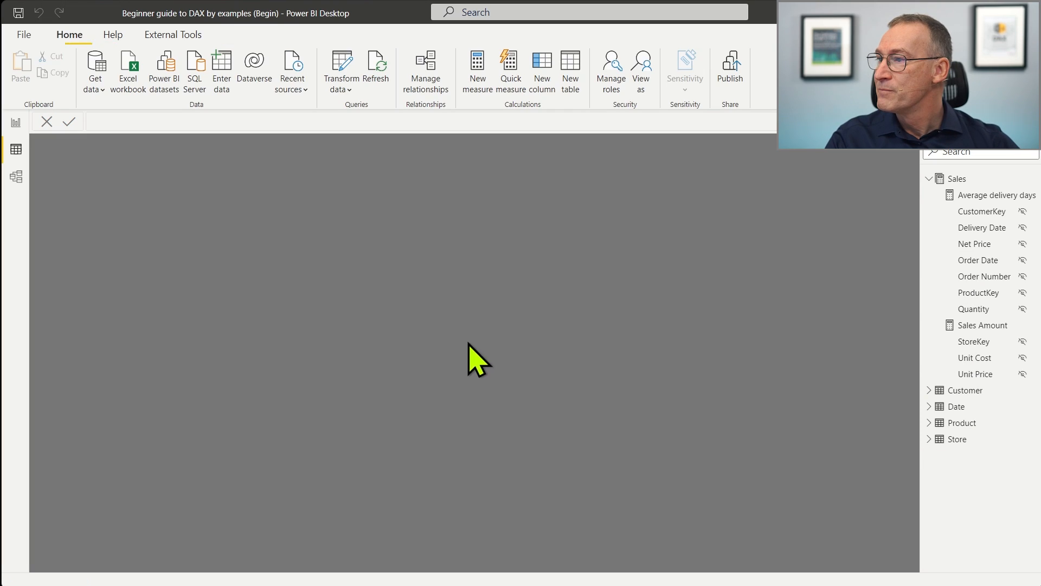
{"action": "left_click", "coordinate": [16, 123]}
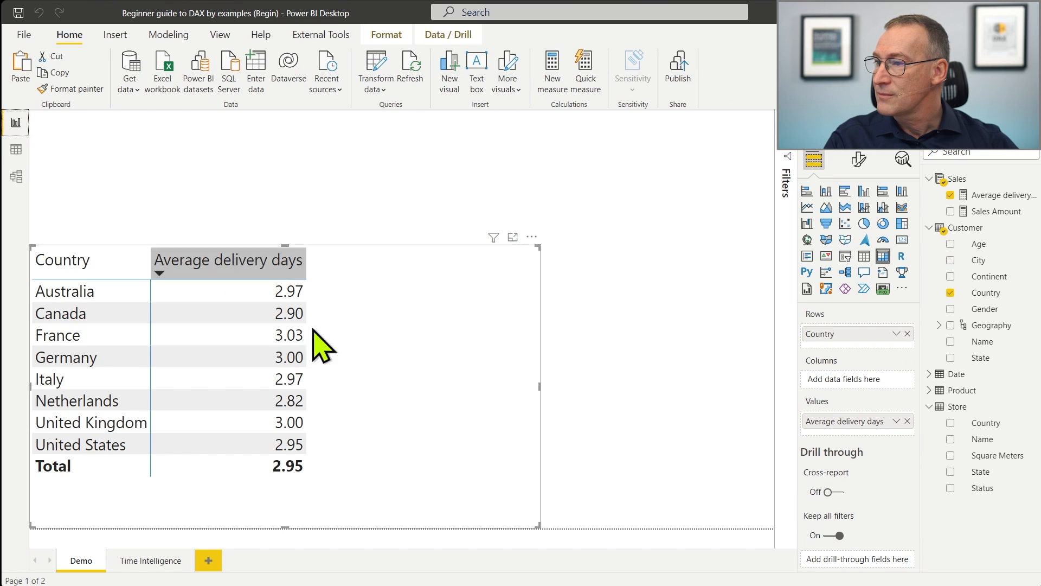
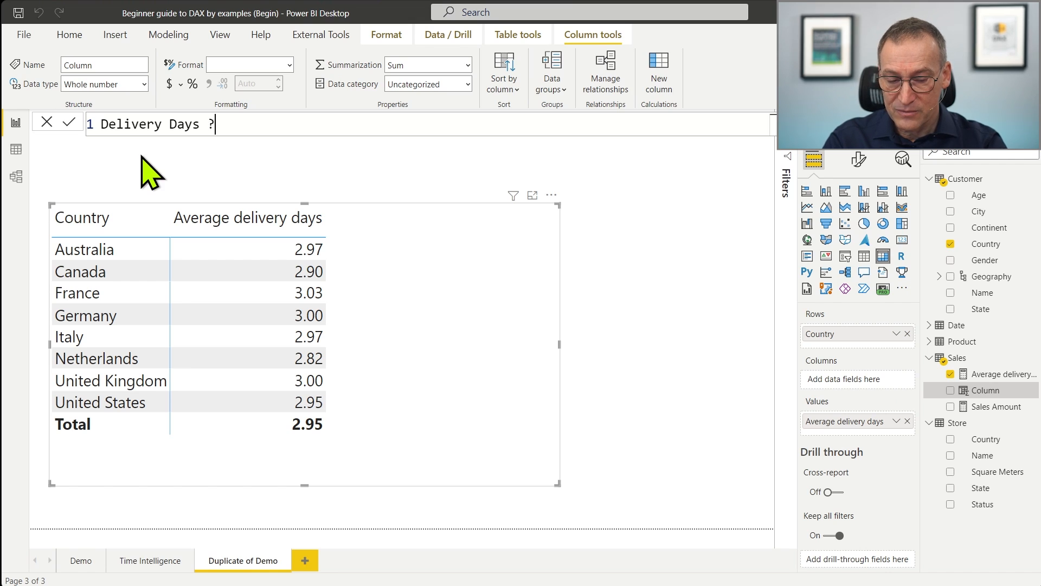
Define the Delivery Days calculated column in Sales as INT ( Sales[Delivery Date] - Sales[Order Date] ).
{"action": "type", "text": "INT ( "}
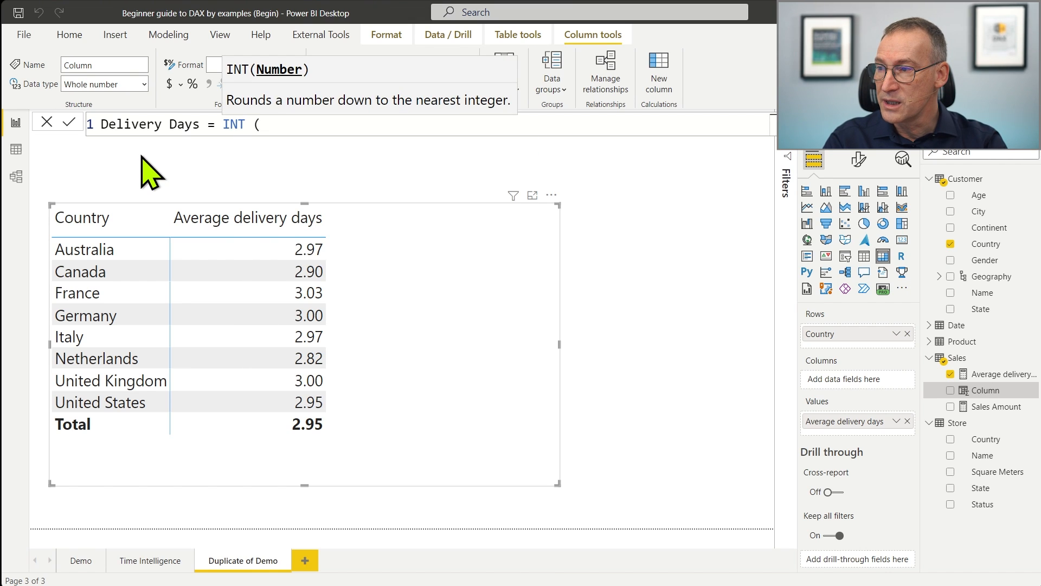
{"action": "type", "text": "Deli"}
{"action": "key", "text": "Down"}
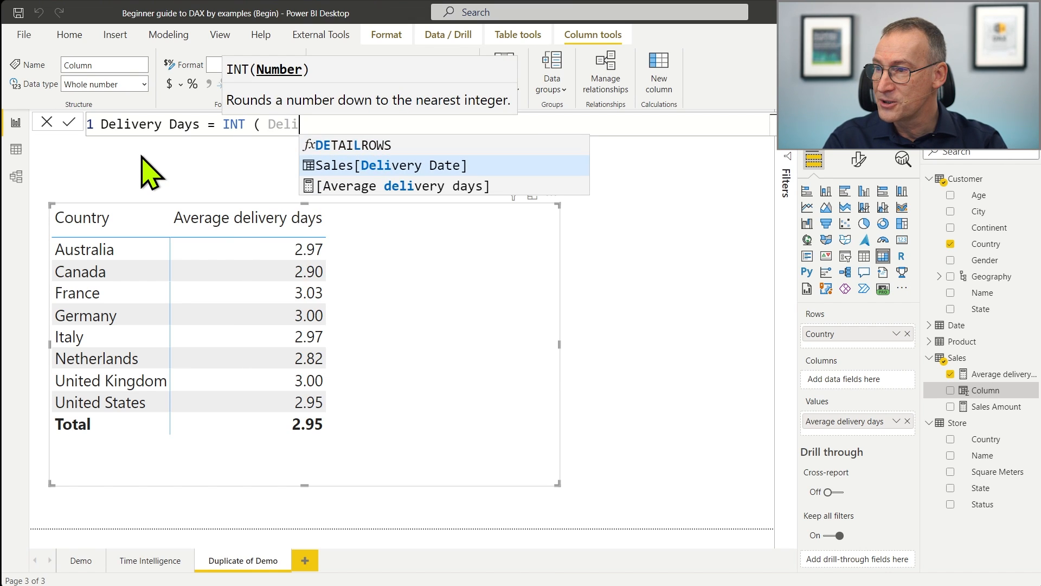
{"action": "key", "text": "Tab"}
{"action": "type", "text": "-"}
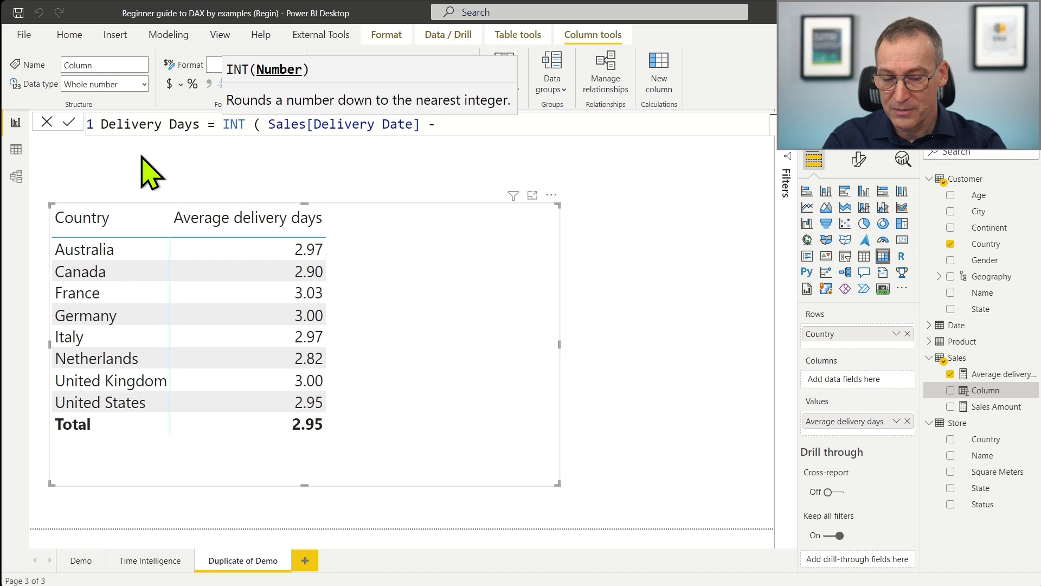
{"action": "type", "text": " Sales[Order"}
{"action": "key", "text": "Tab"}
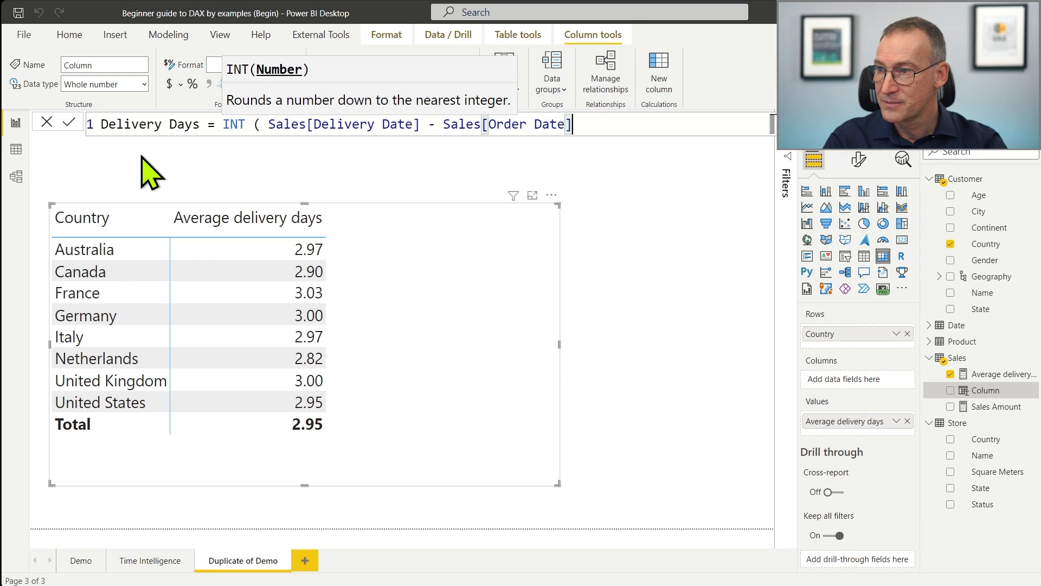
{"action": "type", "text": ")"}
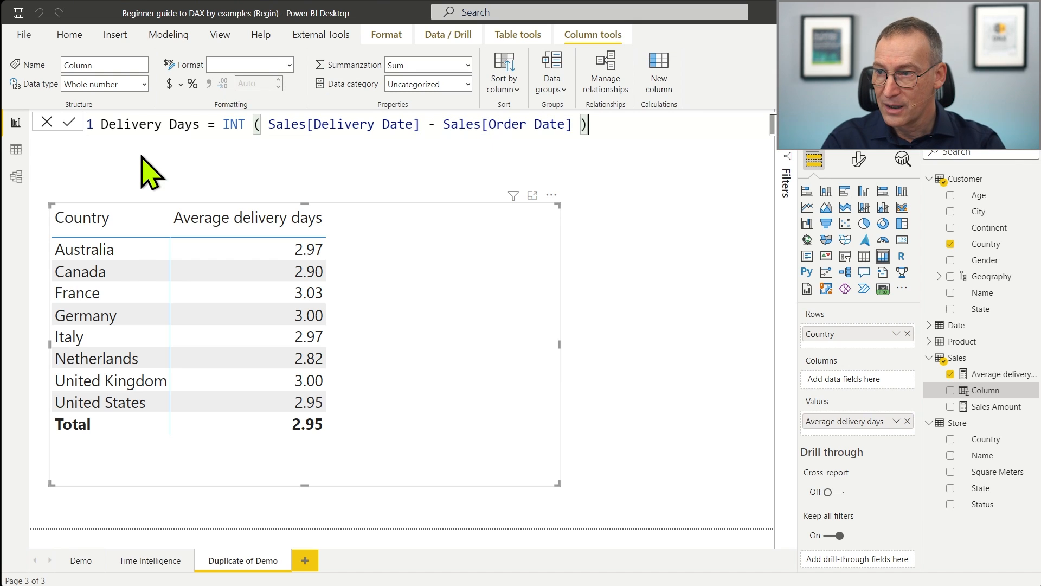
{"action": "key", "text": "Return"}
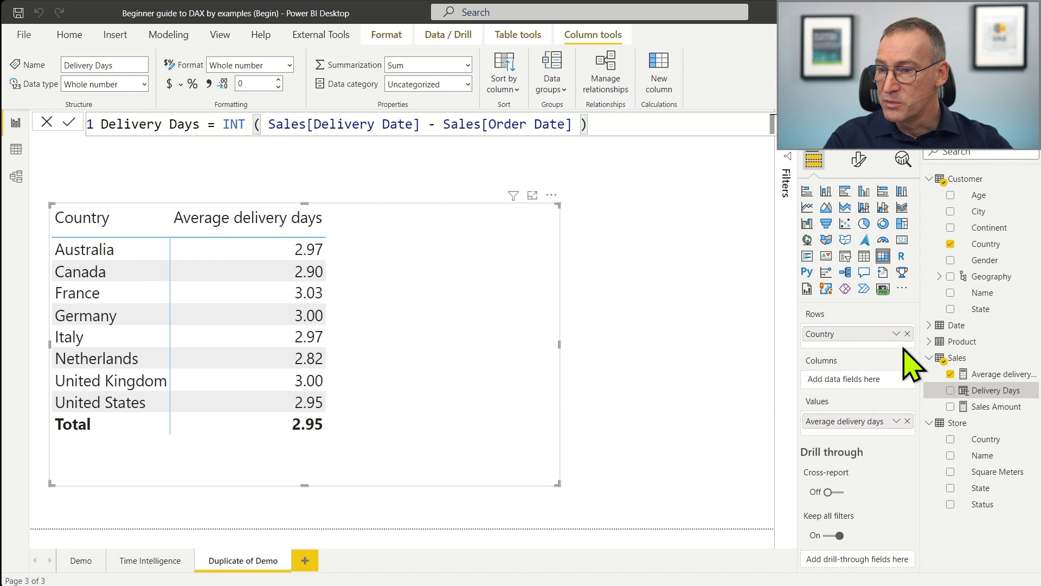
Replace Country with the Delivery Days column in the rows of the matrix on the Duplicate of Demo page.
{"action": "left_click", "coordinate": [907, 333]}
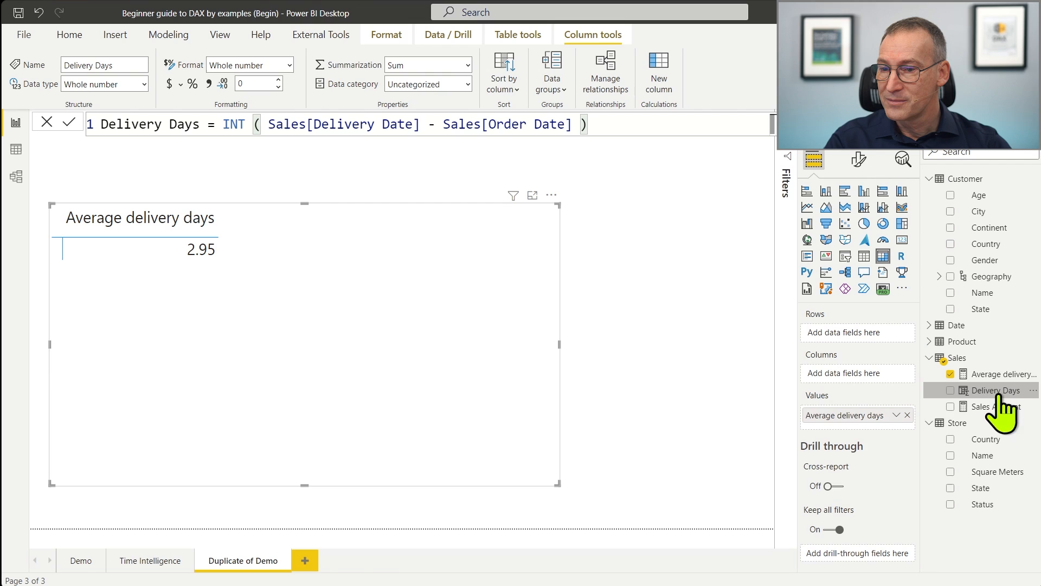
{"action": "left_click_drag", "start_coordinate": [999, 390], "coordinate": [844, 338]}
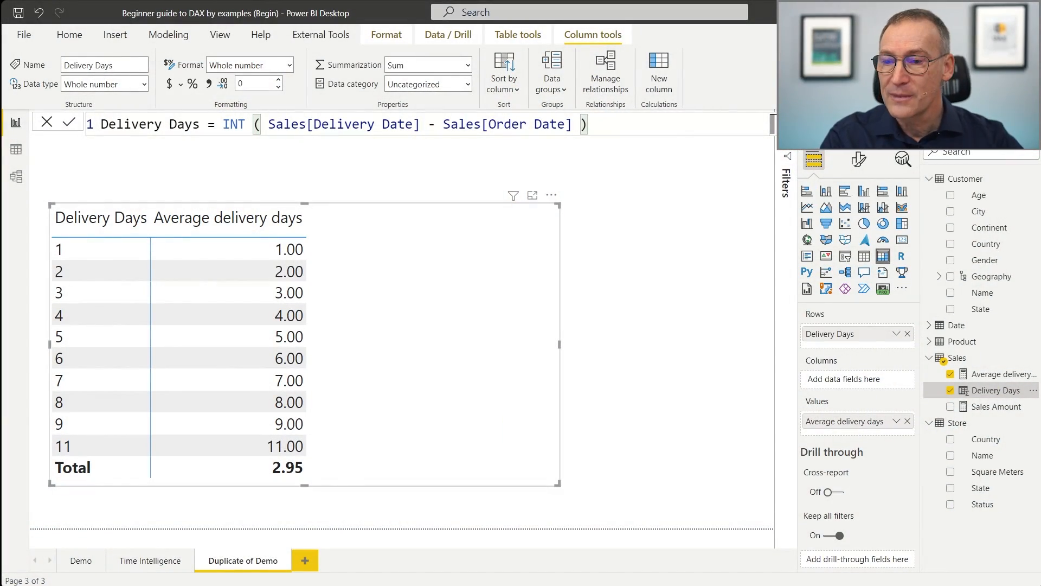
Add a new measure named # Orders to the Sales table.
{"action": "right_click", "coordinate": [968, 358]}
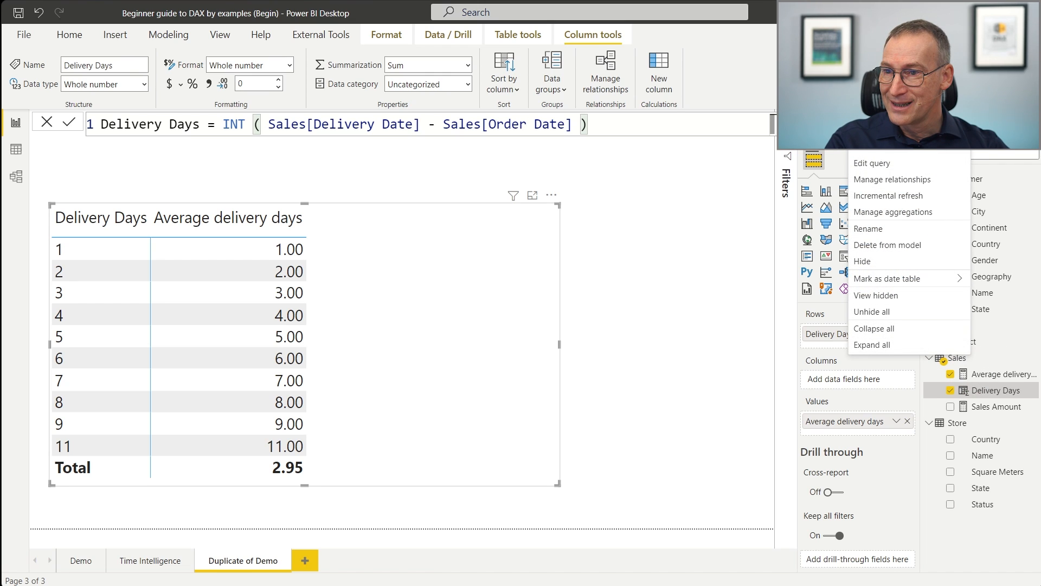
{"action": "left_click", "coordinate": [880, 98]}
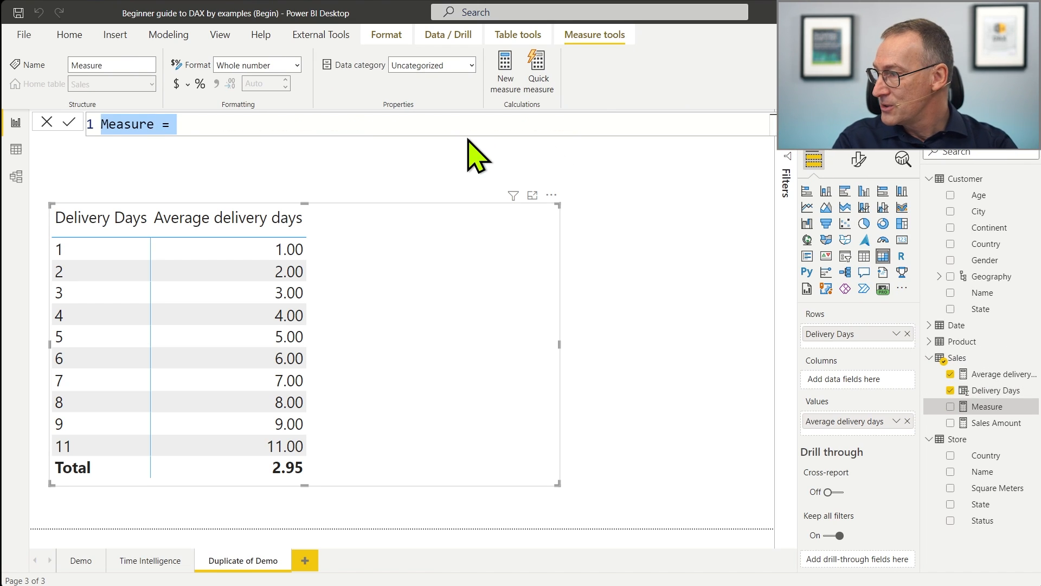
{"action": "type", "text": "#"}
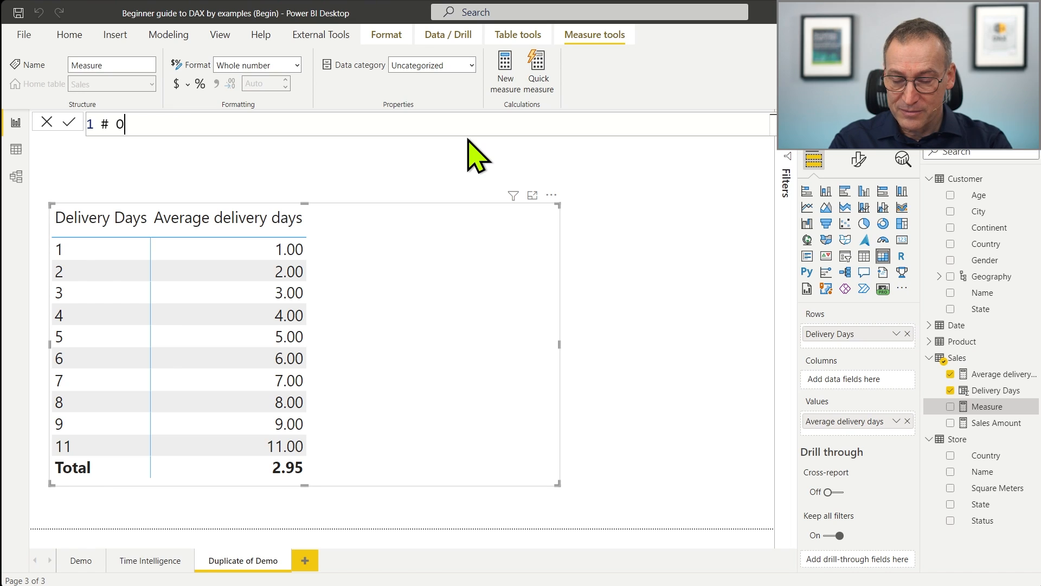
{"action": "type", "text": " Orders ="}
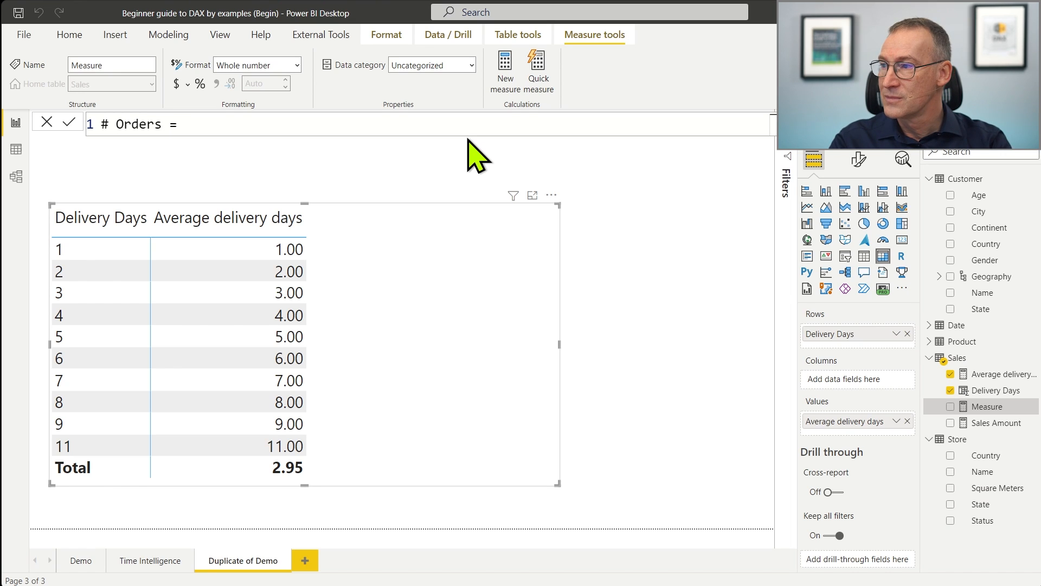
Define the # Orders measure on a new line as DISTINCTCOUNT( Sales[Order Number] ) and commit it.
{"action": "key", "text": "shift+Return"}
{"action": "type", "text": "DIST"}
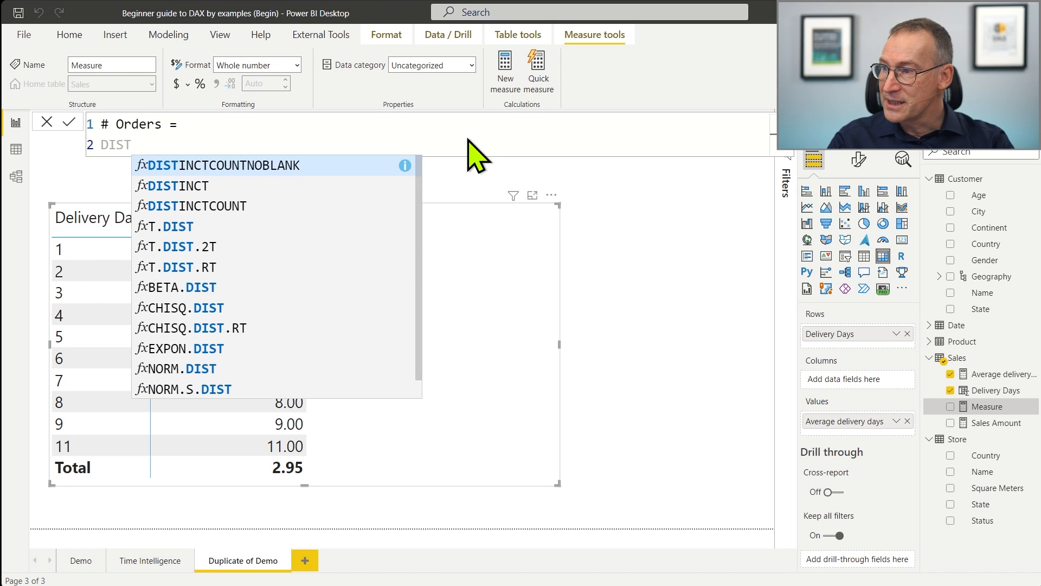
{"action": "key", "text": "Down"}
{"action": "key", "text": "Down"}
{"action": "key", "text": "Tab"}
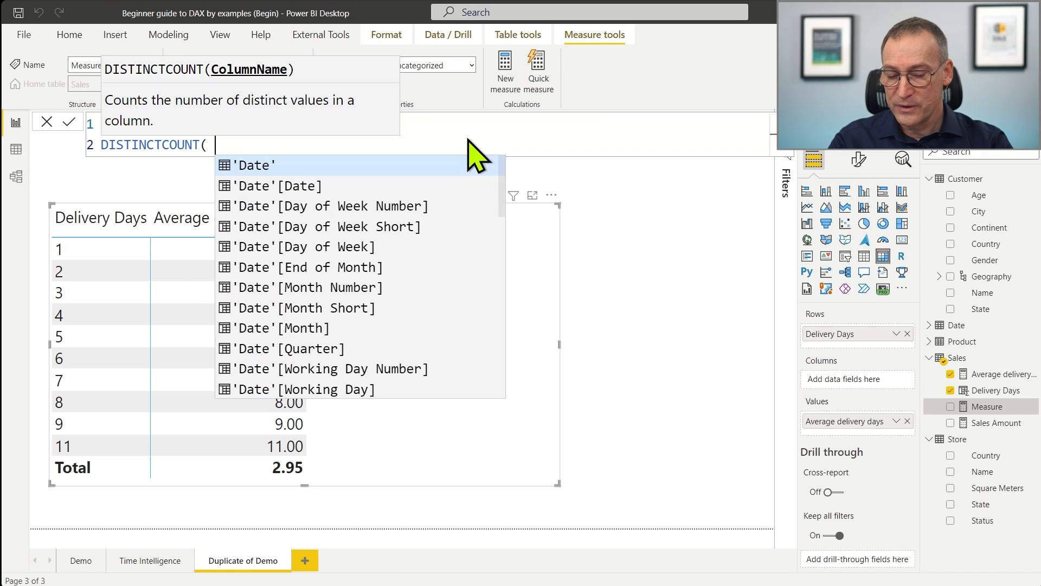
{"action": "type", "text": "Sales[O"}
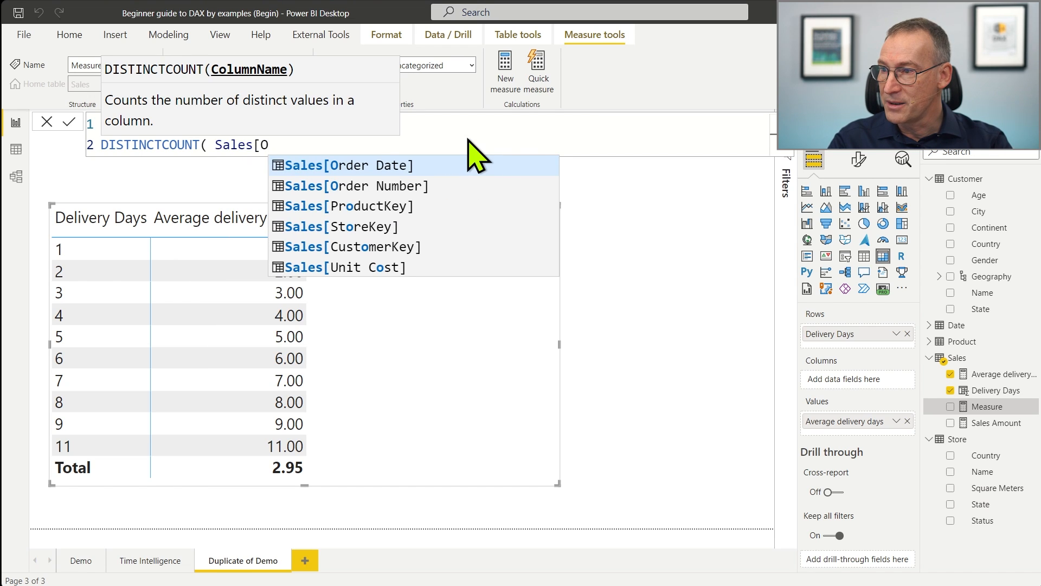
{"action": "key", "text": "Down"}
{"action": "key", "text": "Down"}
{"action": "key", "text": "Up"}
{"action": "key", "text": "Tab"}
{"action": "type", "text": ")"}
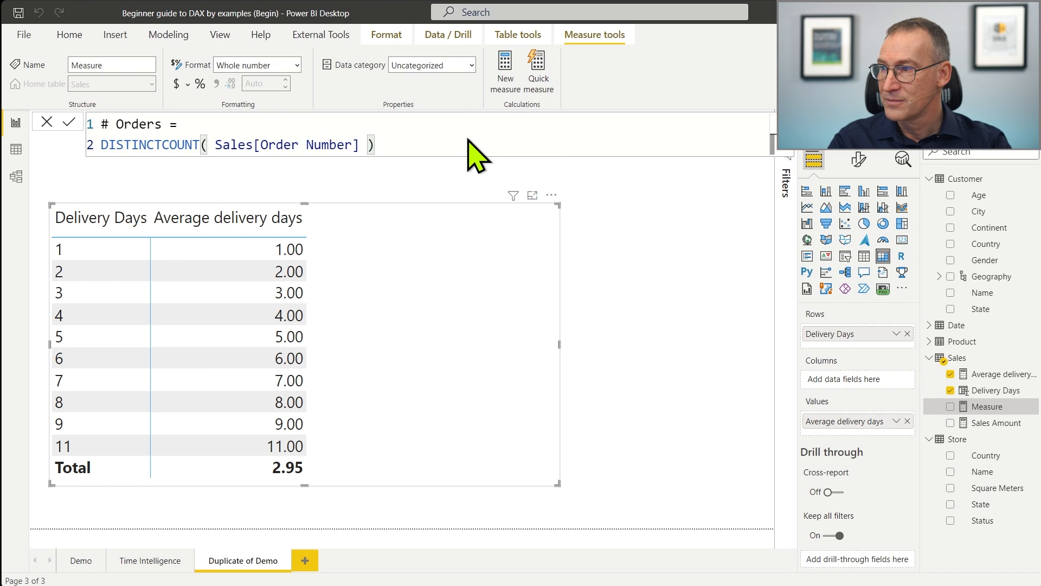
{"action": "key", "text": "Return"}
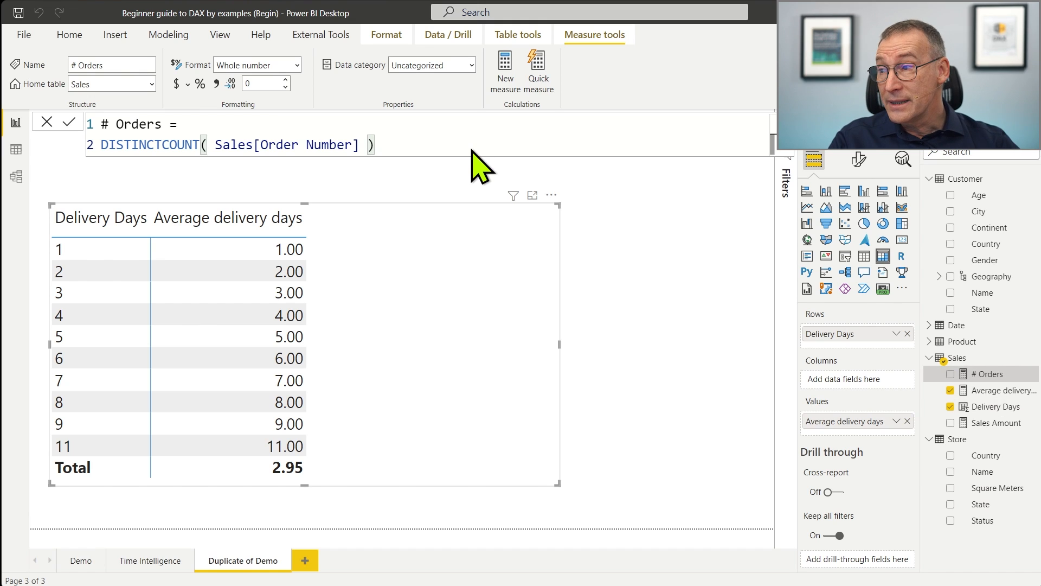
Wrap the DISTINCTCOUNT expression of the # Orders measure in CALCULATE, indented on its own line.
{"action": "left_click", "coordinate": [189, 124]}
{"action": "key", "text": "Return"}
{"action": "type", "text": "CALCULATE ("}
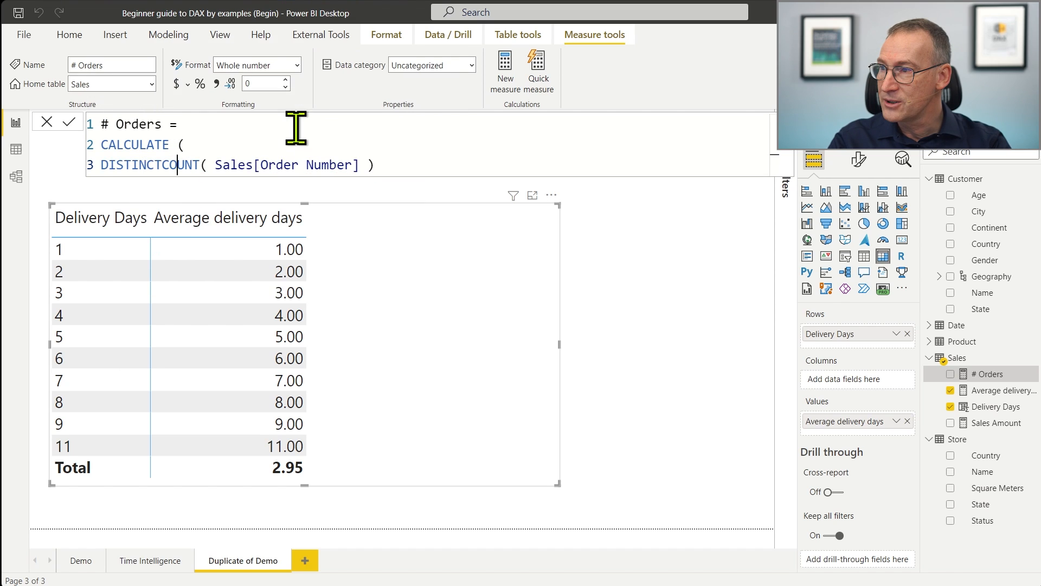
{"action": "key", "text": "Home"}
{"action": "key", "text": "Tab"}
{"action": "key", "text": "ctrl+Right"}
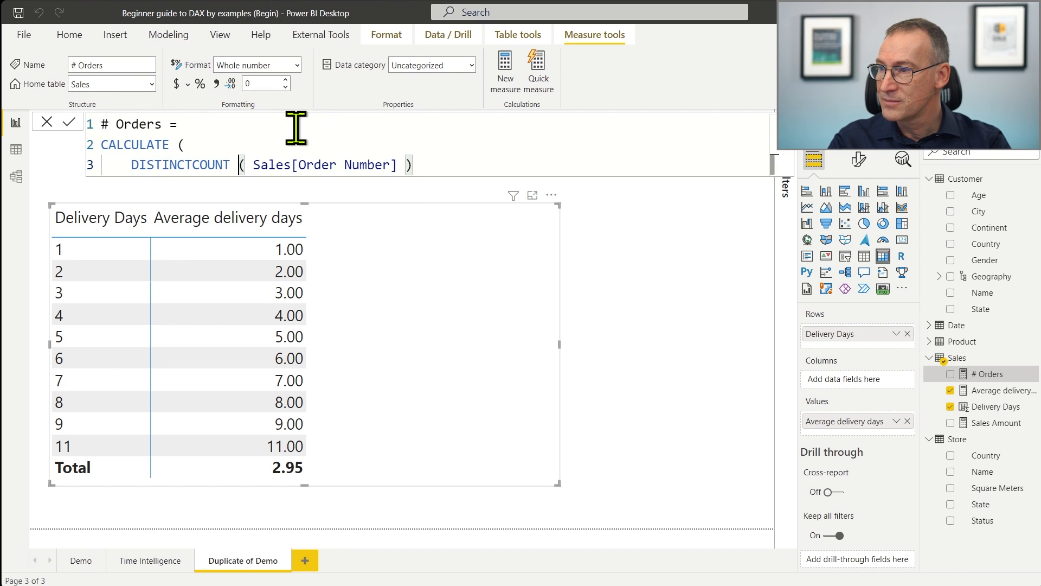
Add the filter Store[Name] = "Online Store" to the CALCULATE of # Orders and close the formula.
{"action": "type", "text": ","}
{"action": "key", "text": "Return"}
{"action": "type", "text": "St"}
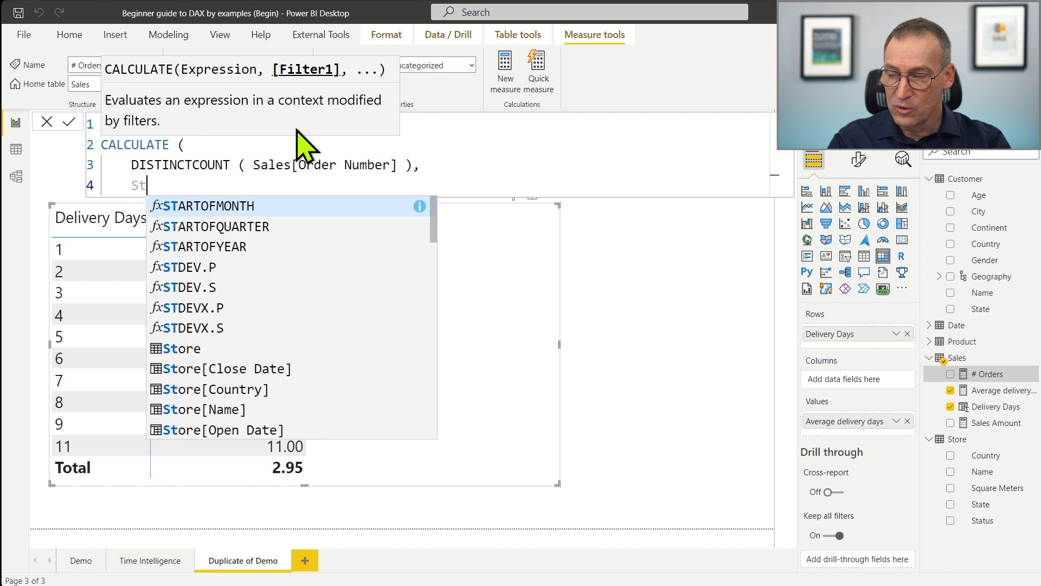
{"action": "type", "text": "ore[Name] = \"Online S"}
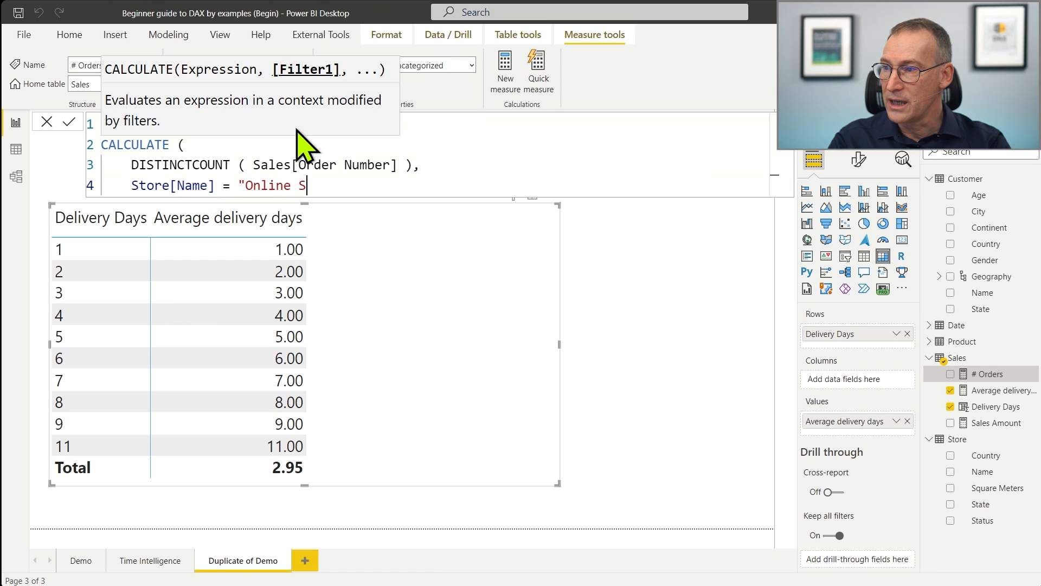
{"action": "type", "text": "tore\""}
{"action": "key", "text": "Return"}
{"action": "type", "text": ")"}
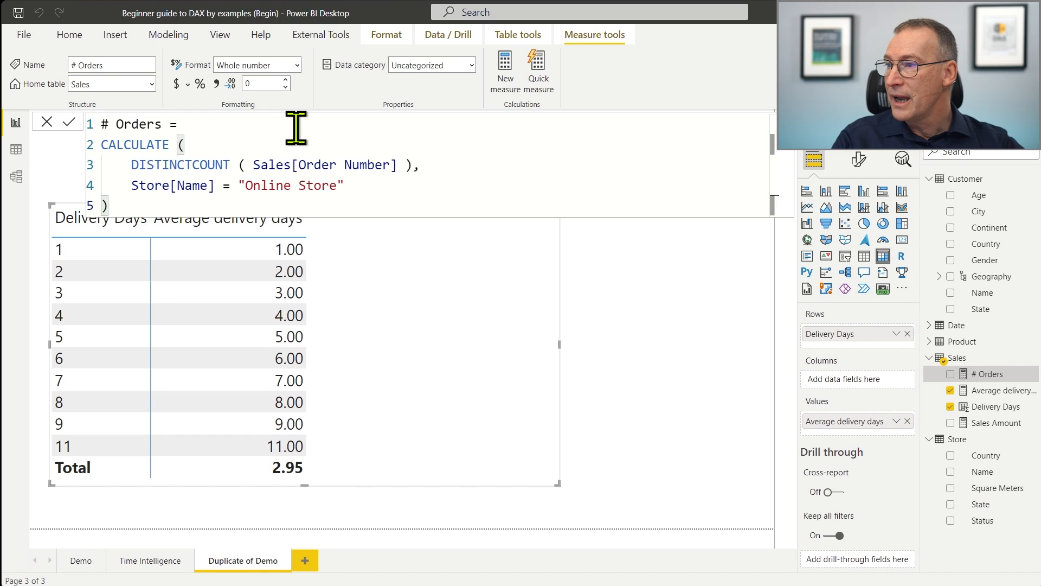
Add # Orders to the matrix values and remove Average delivery days from the visual.
{"action": "left_click_drag", "start_coordinate": [992, 376], "coordinate": [450, 334]}
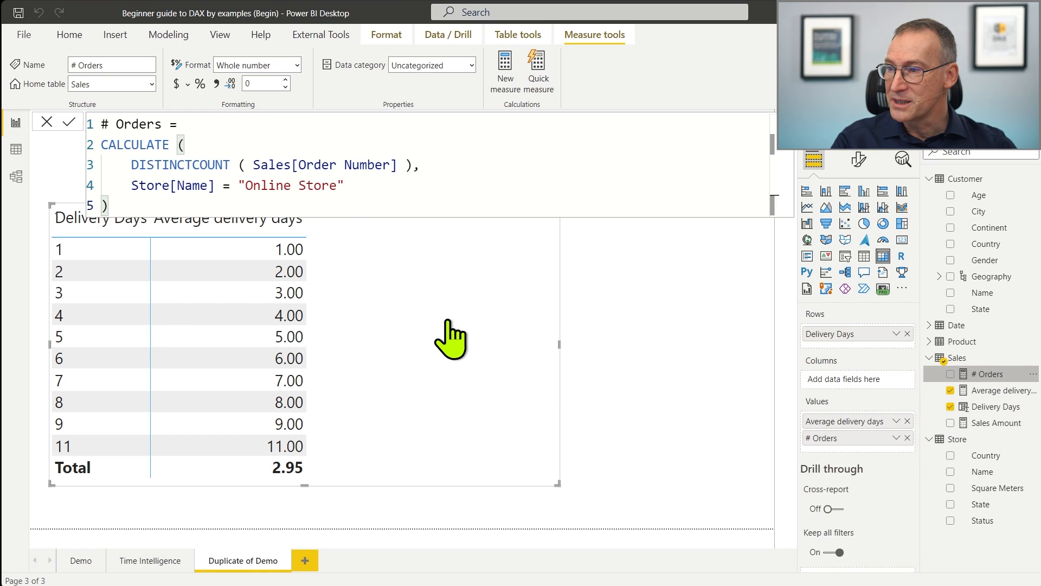
{"action": "left_click", "coordinate": [601, 335]}
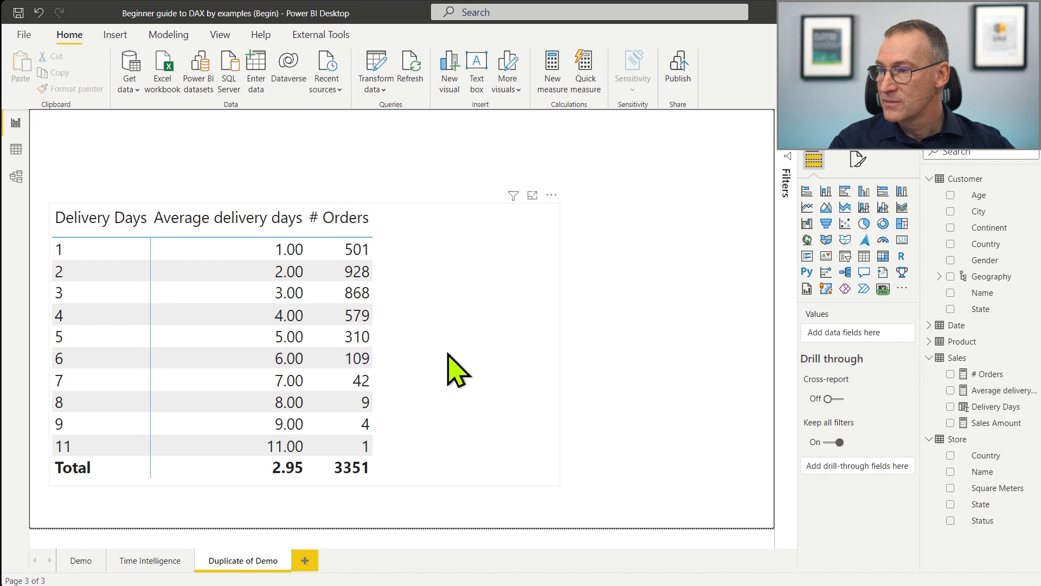
{"action": "left_click", "coordinate": [396, 318]}
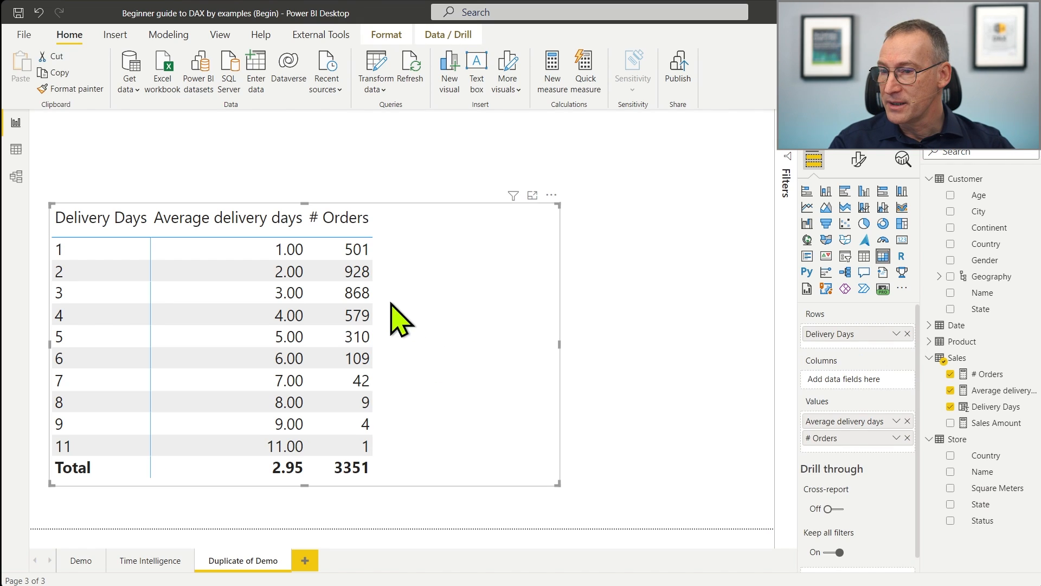
{"action": "left_click", "coordinate": [950, 390]}
Convert the matrix to a stacked column chart and enlarge it to nearly the page's full width and slightly more height.
{"action": "left_click", "coordinate": [827, 192]}
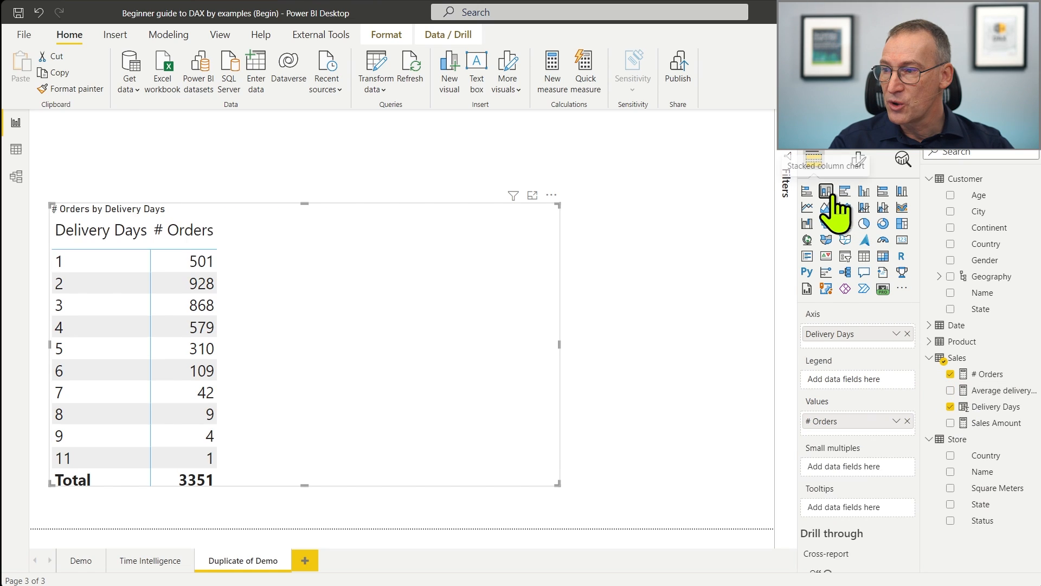
{"action": "left_click_drag", "start_coordinate": [559, 345], "coordinate": [725, 358]}
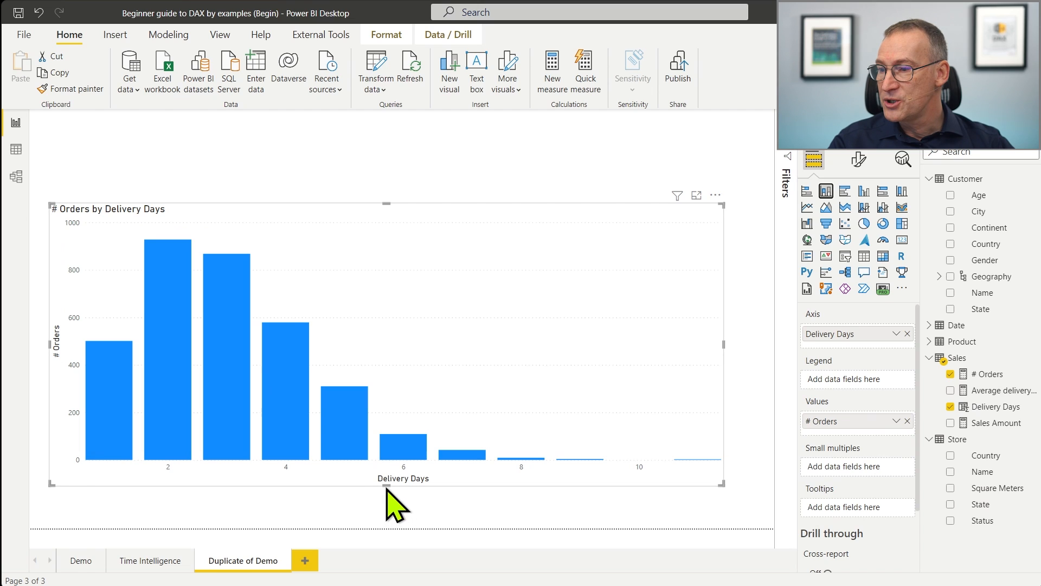
{"action": "left_click_drag", "start_coordinate": [388, 499], "coordinate": [388, 505]}
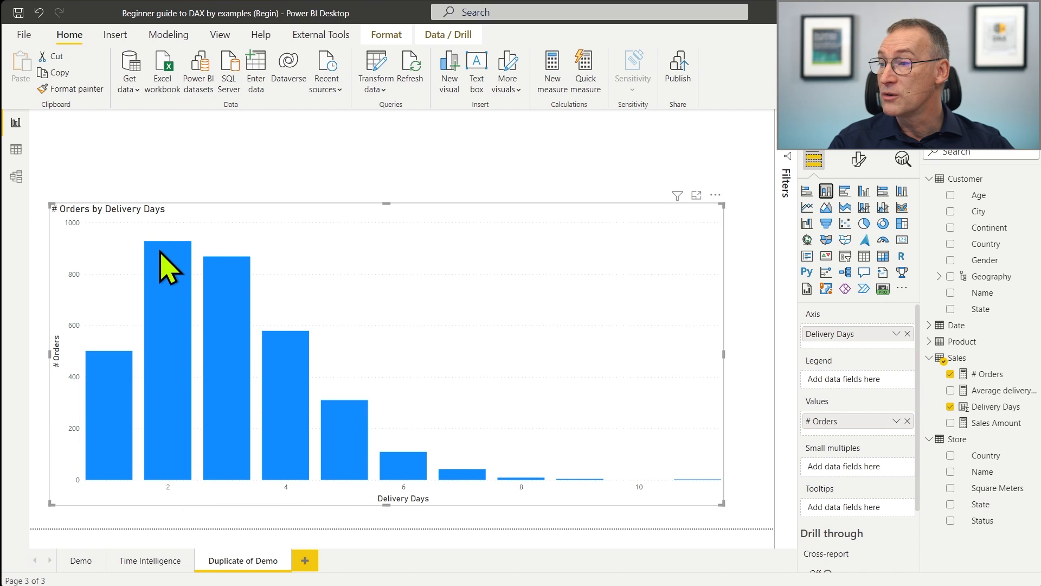
Examine the order counts of the chart's columns for the shortest delivery days.
{"action": "mouse_move", "coordinate": [169, 267]}
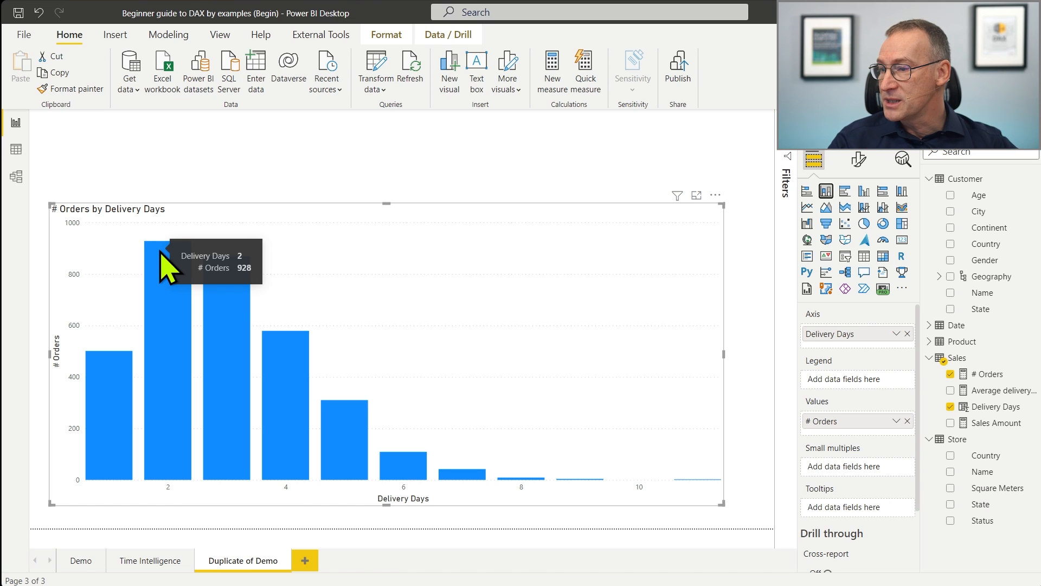
{"action": "mouse_move", "coordinate": [215, 349]}
{"action": "mouse_move", "coordinate": [301, 406]}
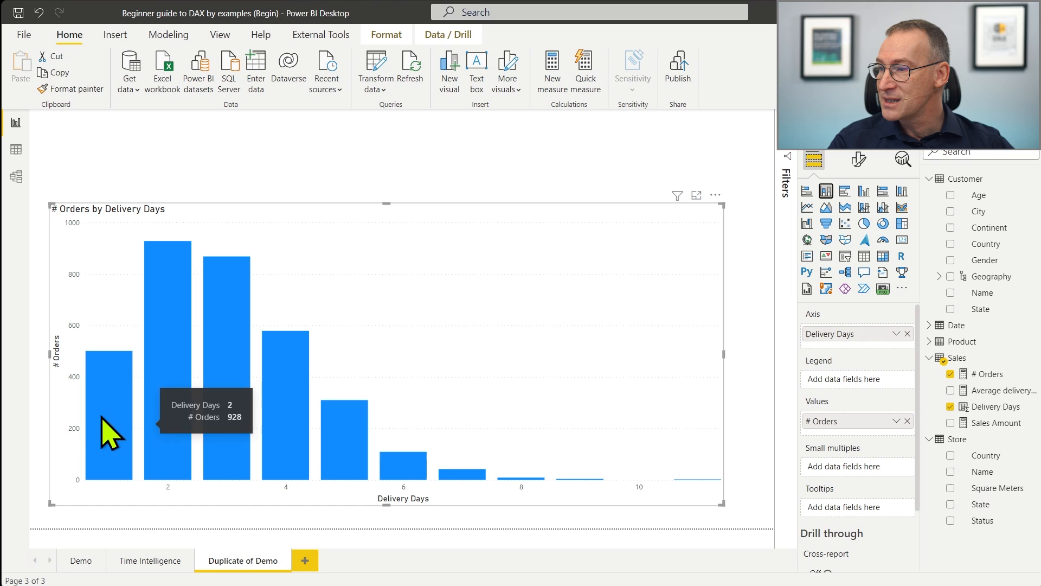
{"action": "mouse_move", "coordinate": [332, 457]}
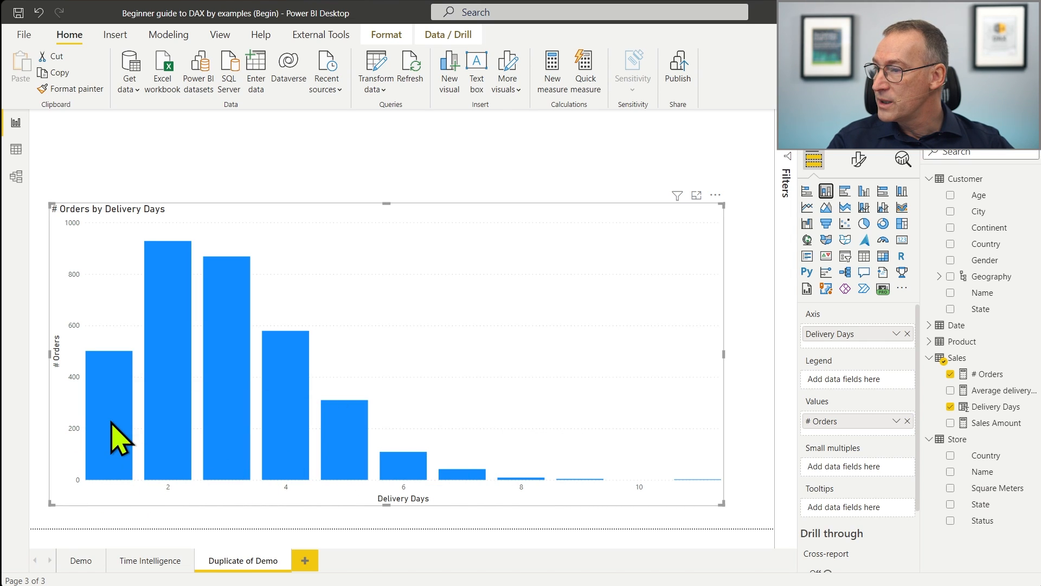
{"action": "mouse_move", "coordinate": [111, 423]}
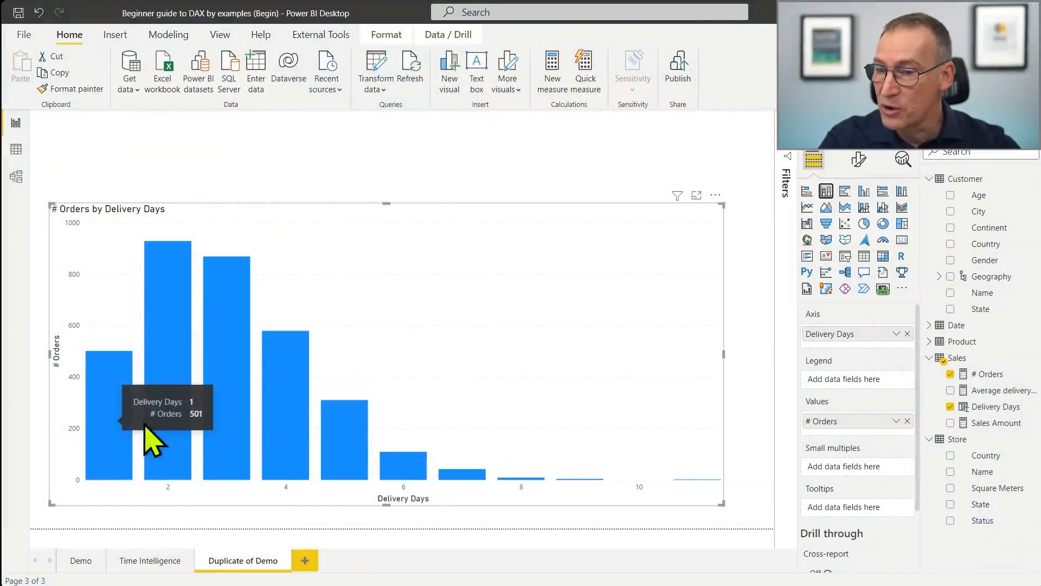
Turn the column chart back into a matrix and copy the complete # Orders measure definition.
{"action": "left_click", "coordinate": [881, 258]}
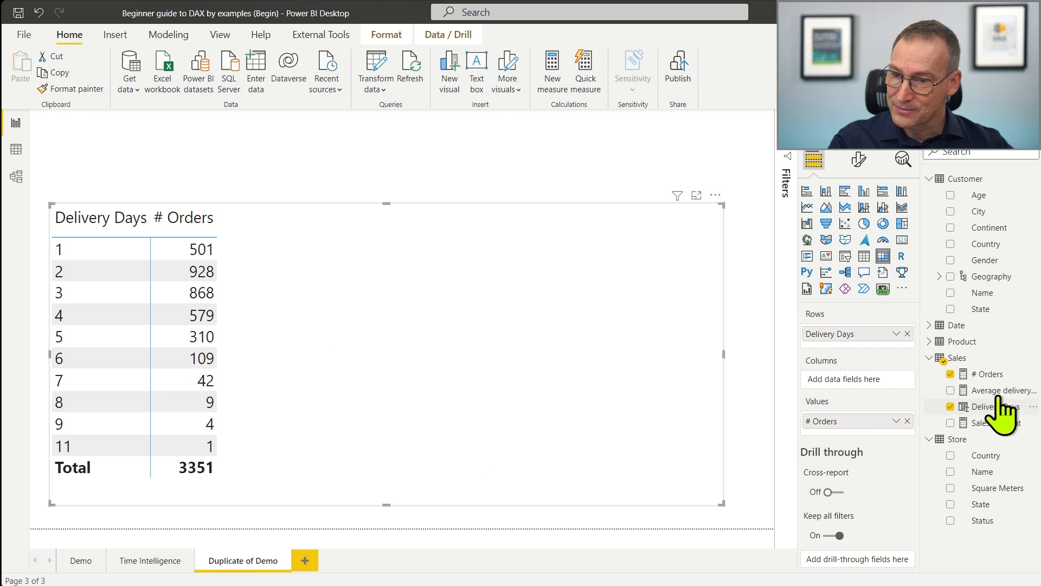
{"action": "left_click", "coordinate": [993, 374]}
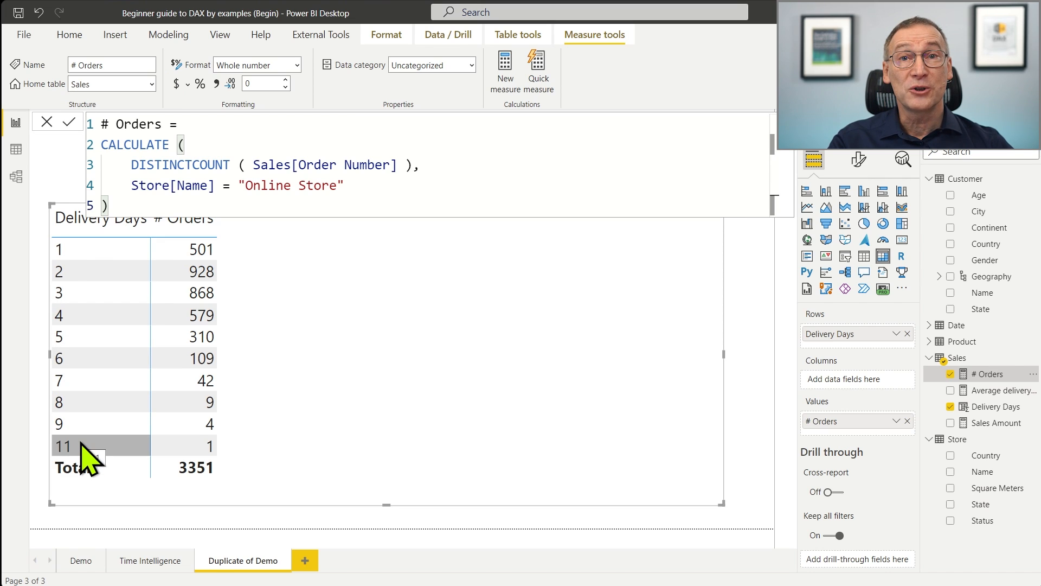
{"action": "left_click_drag", "start_coordinate": [158, 205], "coordinate": [89, 112]}
{"action": "key", "text": "ctrl+c"}
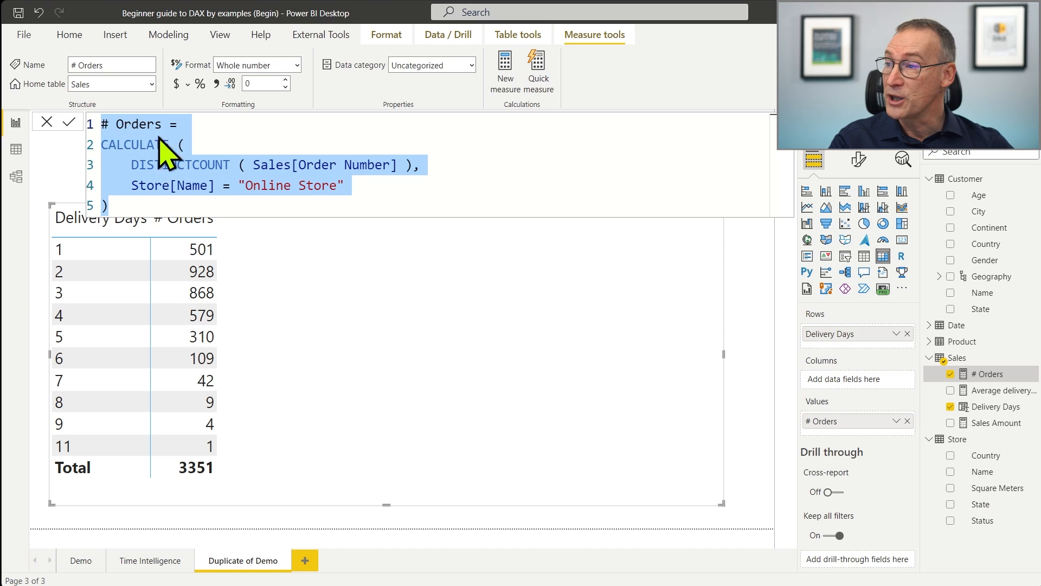
Add a measure named #All Orders to the Sales table, reusing the copied # Orders formula without its name line.
{"action": "left_click", "coordinate": [990, 377]}
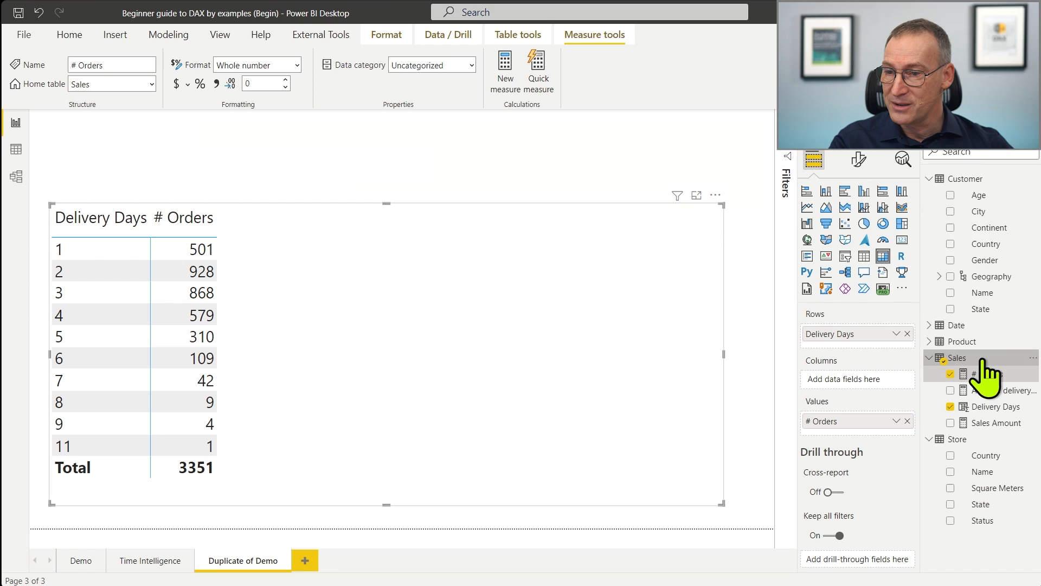
{"action": "right_click", "coordinate": [983, 360]}
{"action": "left_click", "coordinate": [890, 101]}
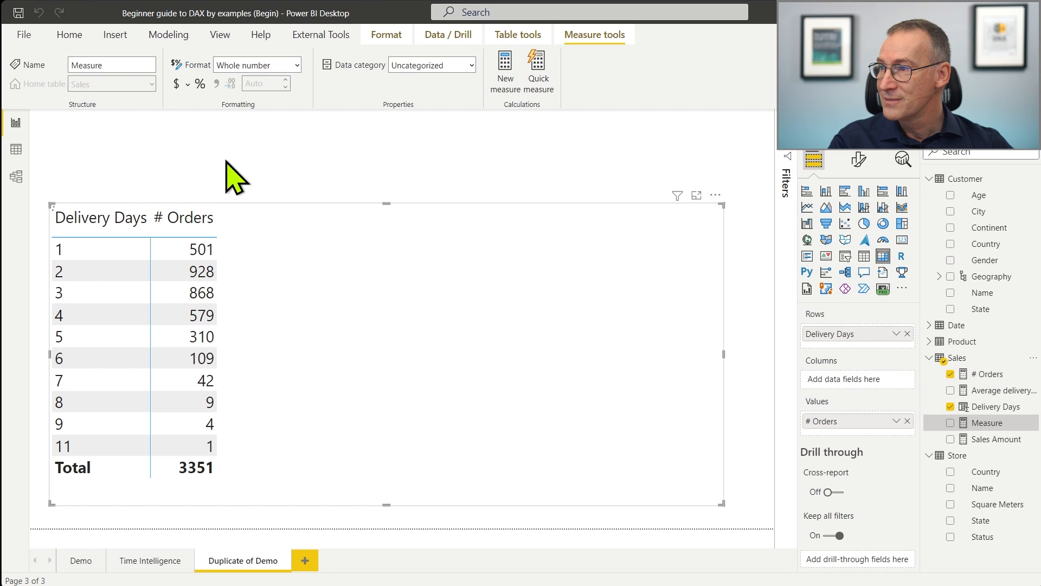
{"action": "type", "text": "#All Orders ="}
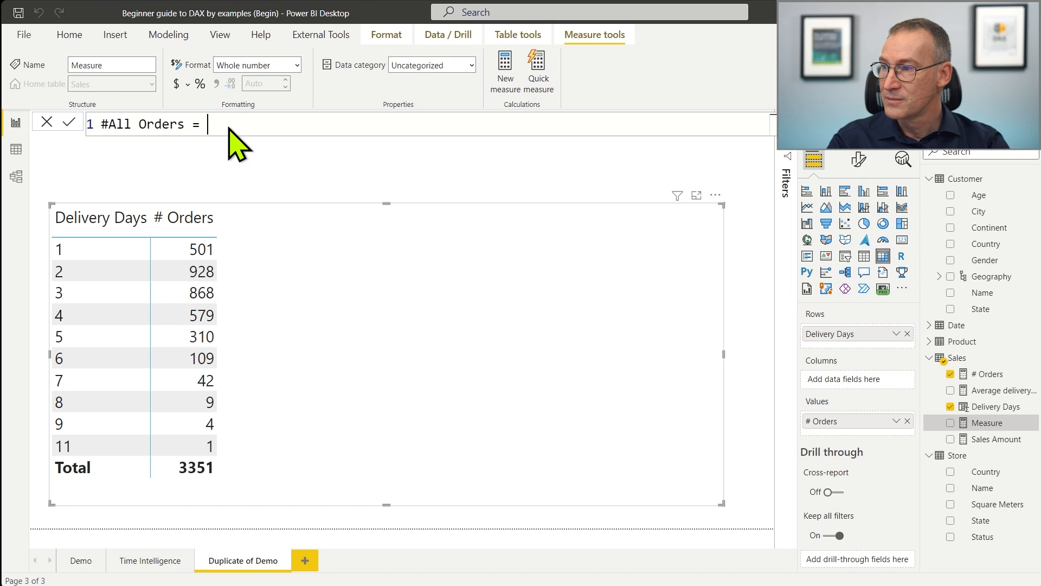
{"action": "key", "text": "shift+Return"}
{"action": "key", "text": "ctrl+v"}
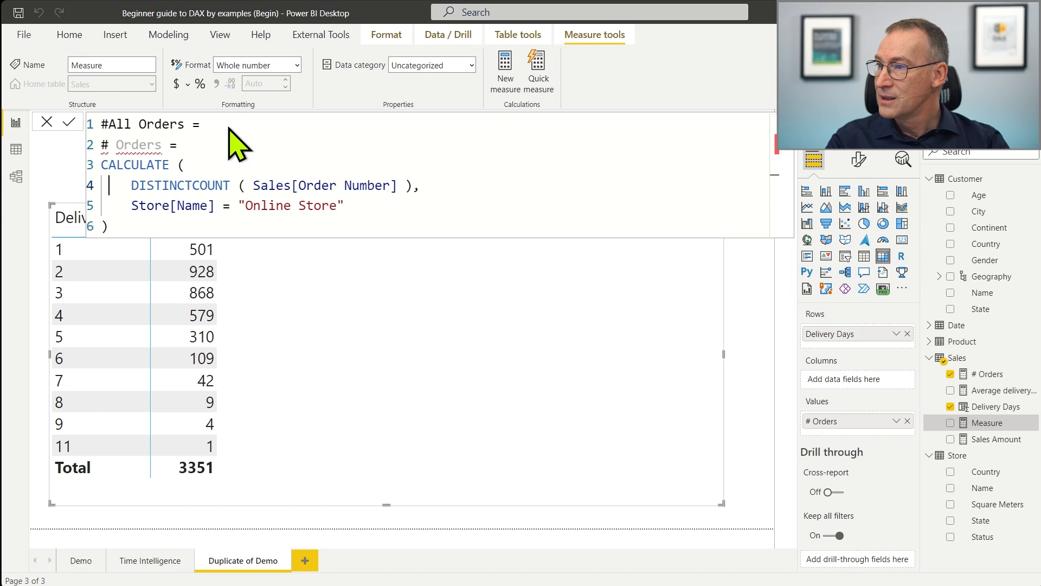
{"action": "key", "text": "shift+Down"}
{"action": "key", "text": "Delete"}
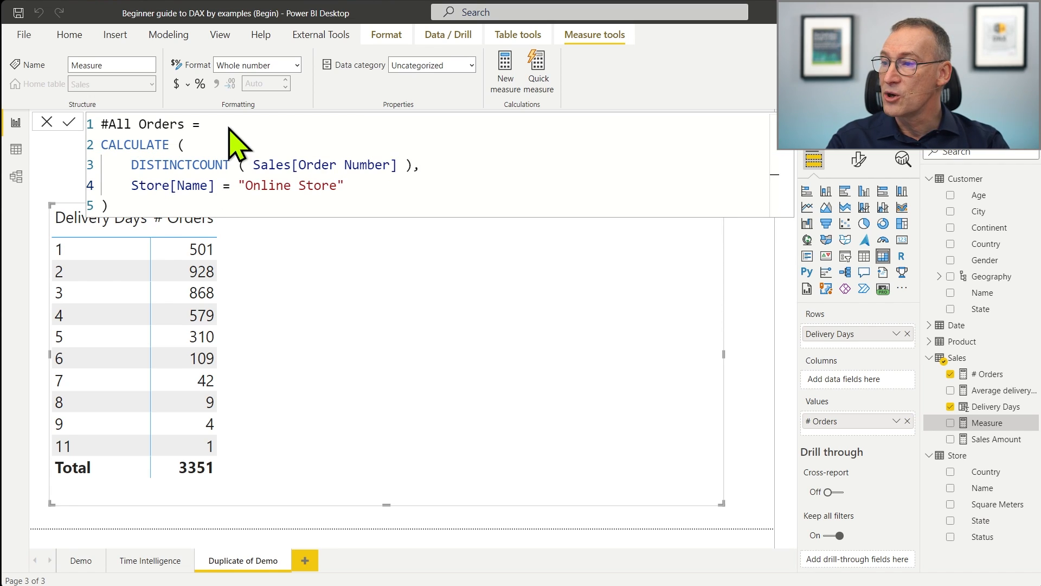
Add REMOVEFILTERS ( Sales[Delivery Days] ) on a new line as a further CALCULATE argument of #All Orders.
{"action": "type", "text": ","}
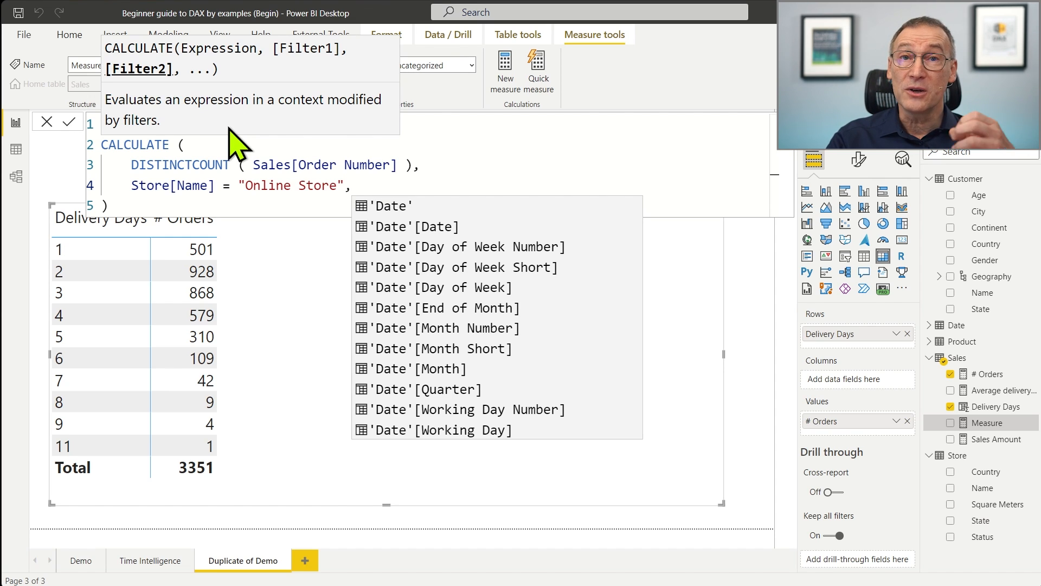
{"action": "key", "text": "shift+Return"}
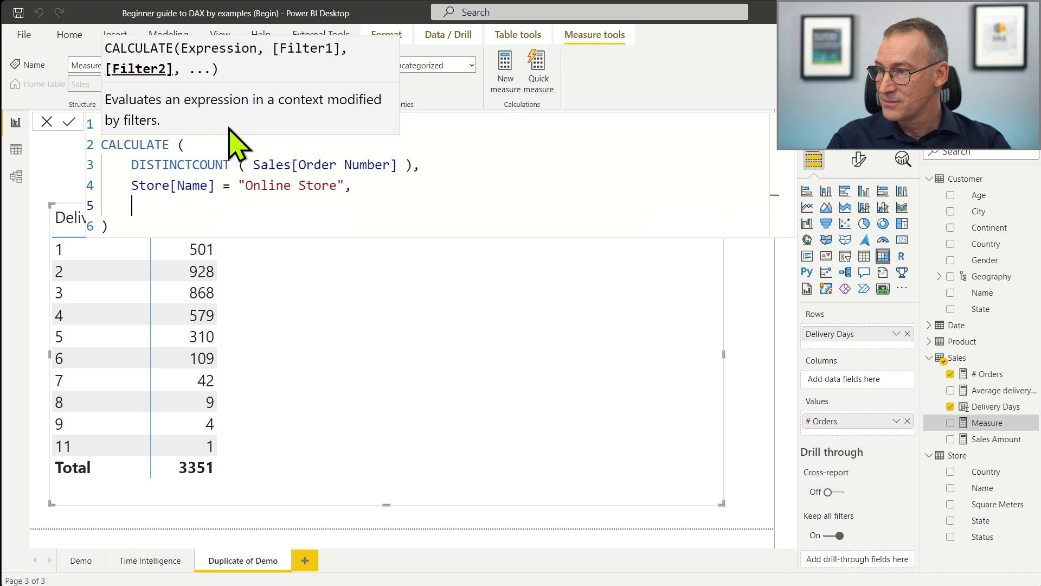
{"action": "type", "text": "REMOVEFILTE"}
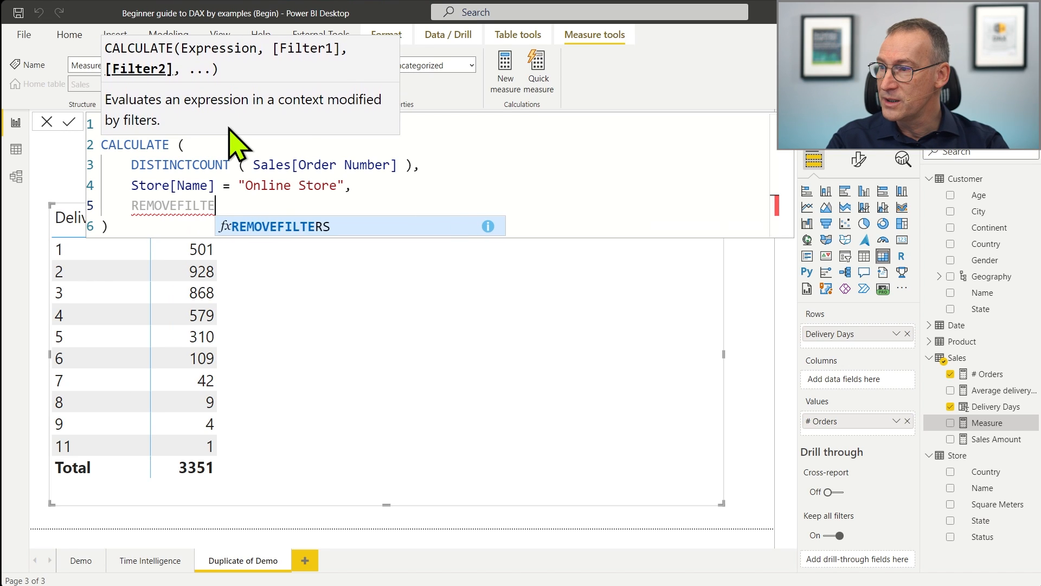
{"action": "type", "text": "RS ( Deli"}
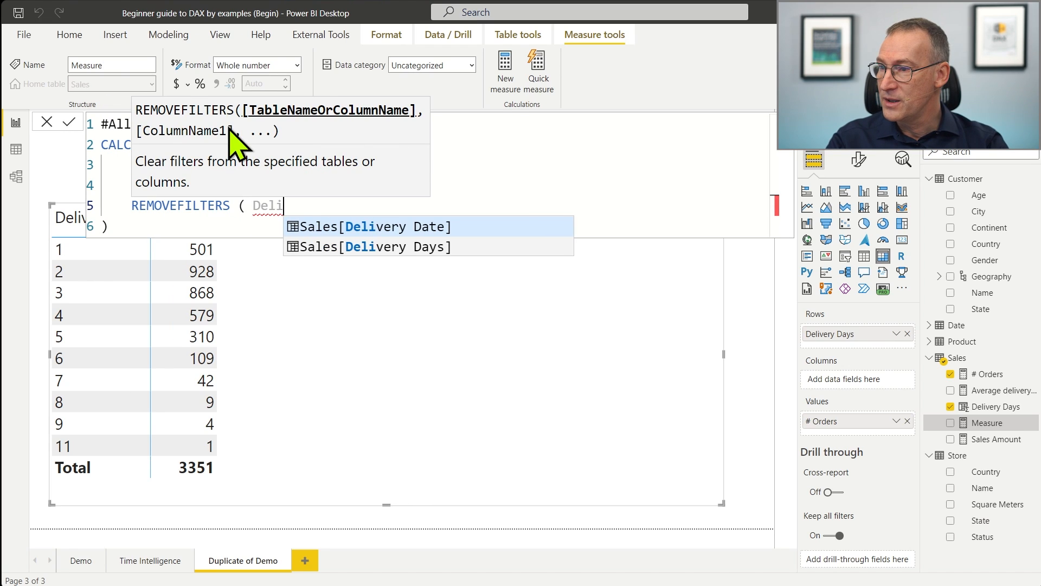
{"action": "key", "text": "Down"}
{"action": "key", "text": "Tab"}
{"action": "type", "text": ")"}
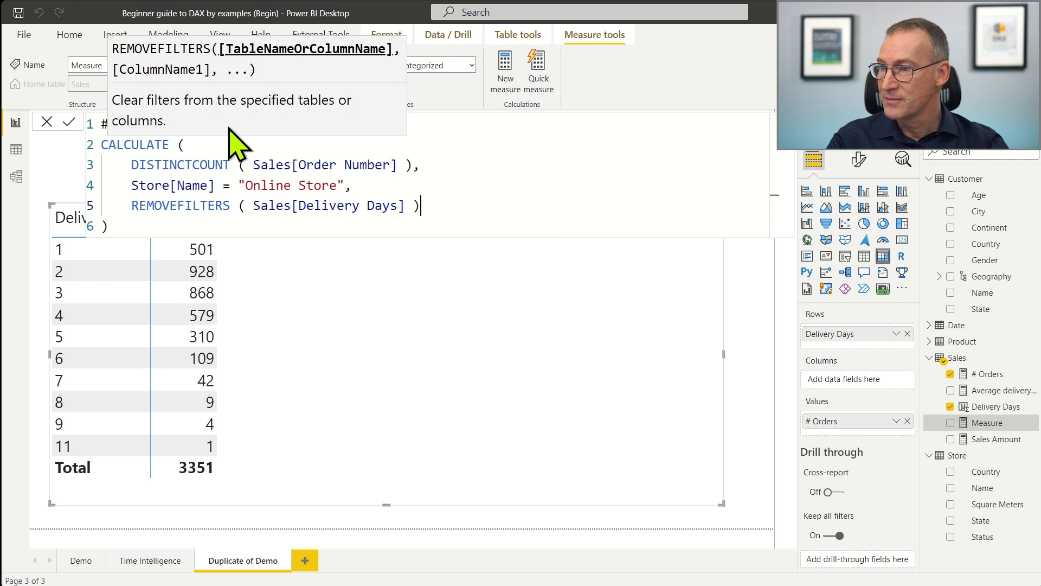
{"action": "key", "text": "Down"}
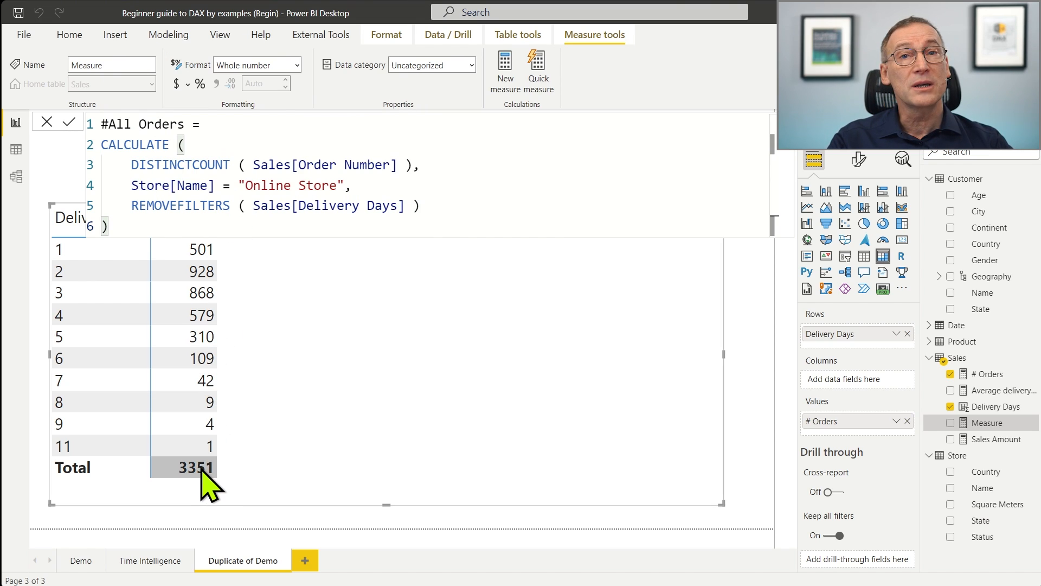
Commit the #All Orders measure and add it to the matrix values.
{"action": "left_click", "coordinate": [355, 197]}
{"action": "key", "text": "Return"}
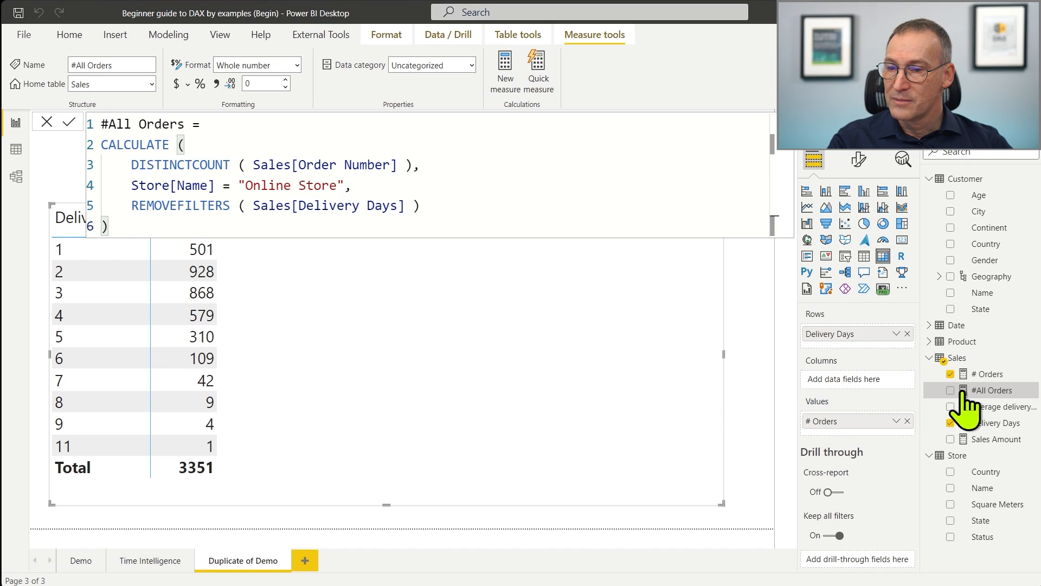
{"action": "left_click_drag", "start_coordinate": [961, 396], "coordinate": [360, 376]}
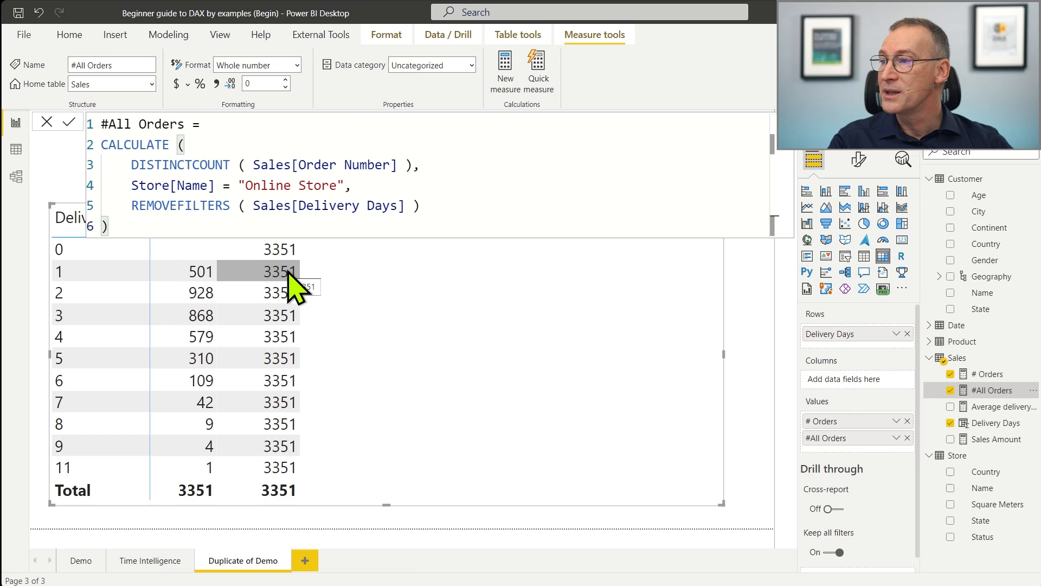
Add a new measure named Pct Orders to the Sales table.
{"action": "left_click", "coordinate": [973, 360]}
{"action": "right_click", "coordinate": [976, 360]}
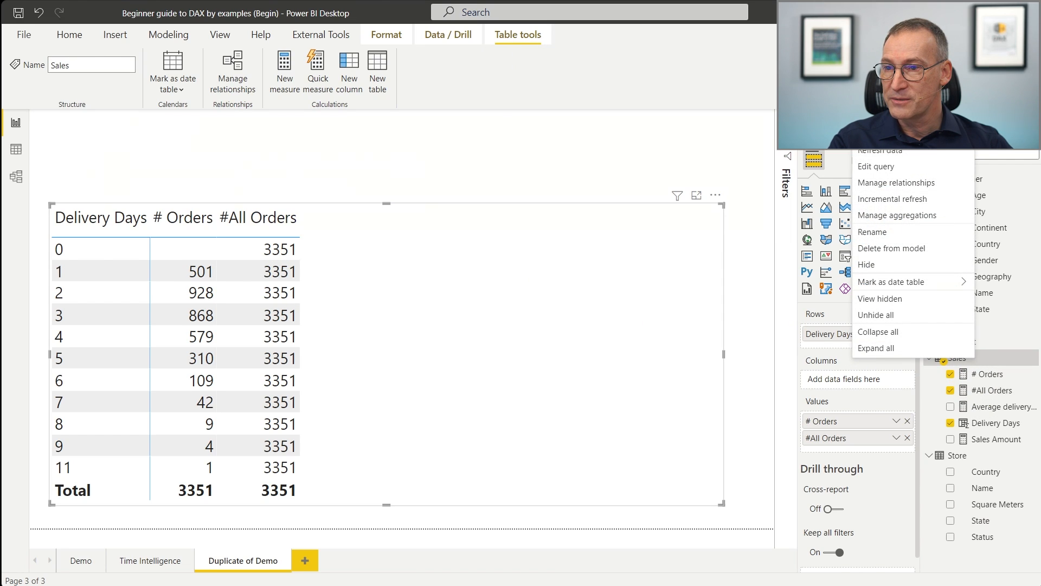
{"action": "left_click", "coordinate": [890, 134]}
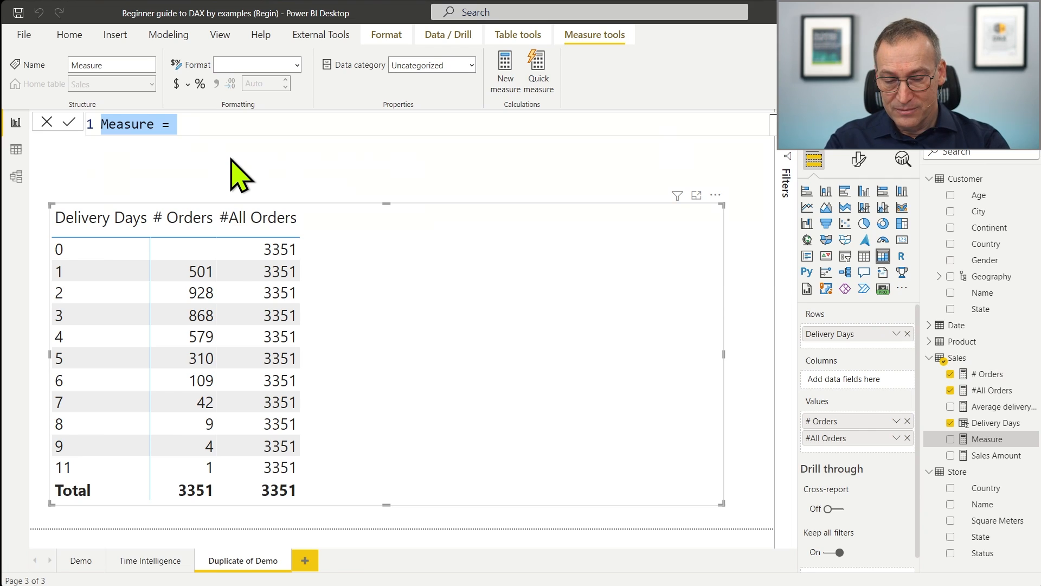
{"action": "type", "text": "#"}
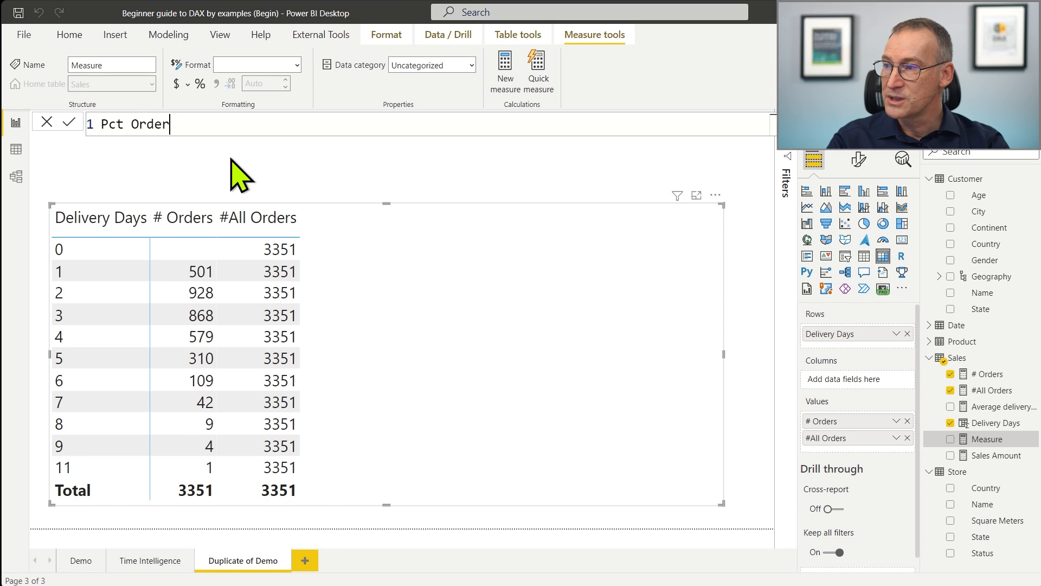
{"action": "key", "text": "shift+Return"}
Define Pct Orders as DIVIDE ( [# Orders], [#All Orders] ), commit it and format it as a percentage.
{"action": "type", "text": "DIV"}
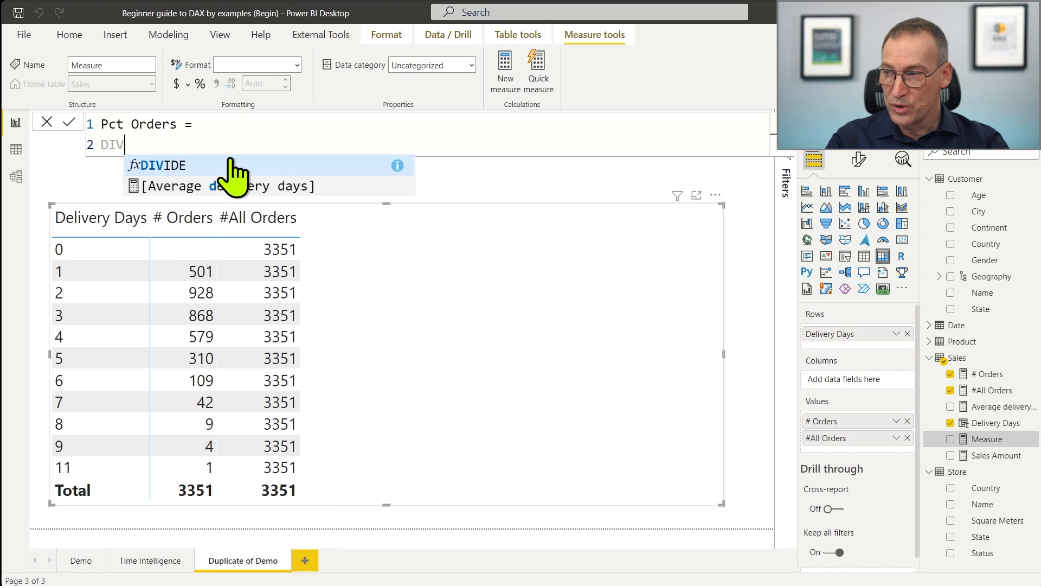
{"action": "type", "text": "IDE ( ["}
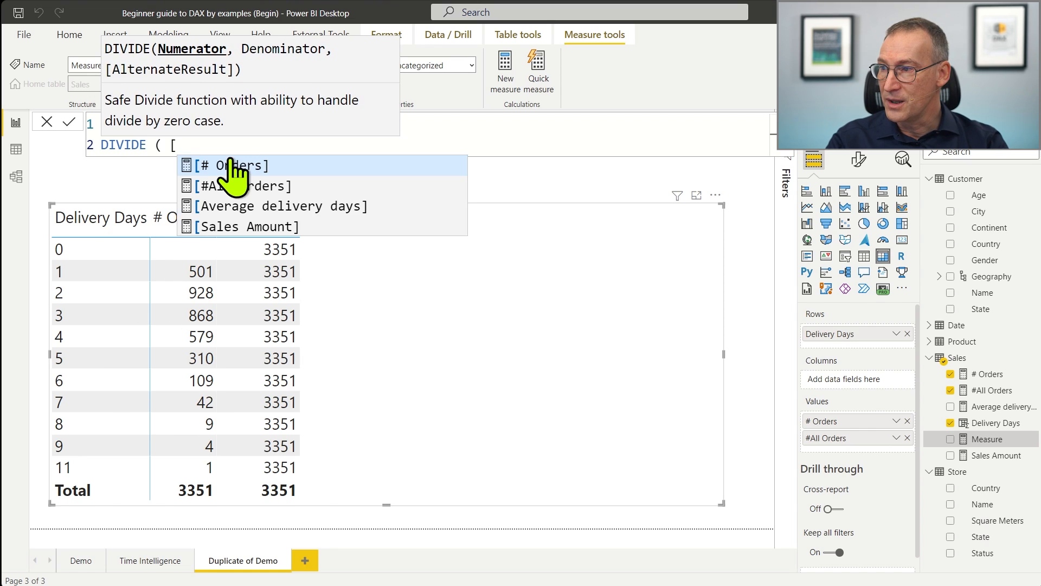
{"action": "key", "text": "Tab"}
{"action": "type", "text": ", ["}
{"action": "key", "text": "Down"}
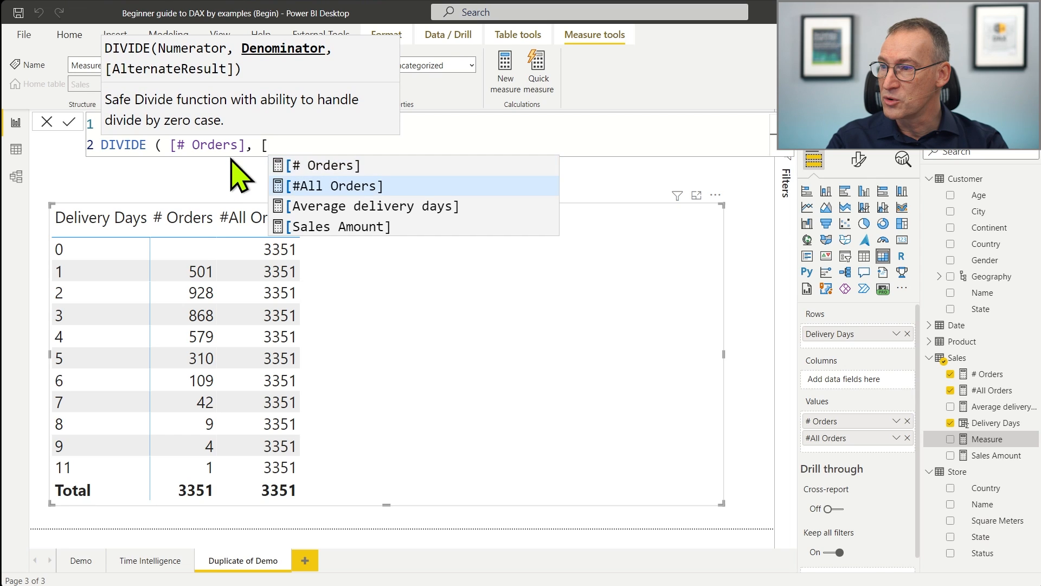
{"action": "key", "text": "Tab"}
{"action": "type", "text": ")"}
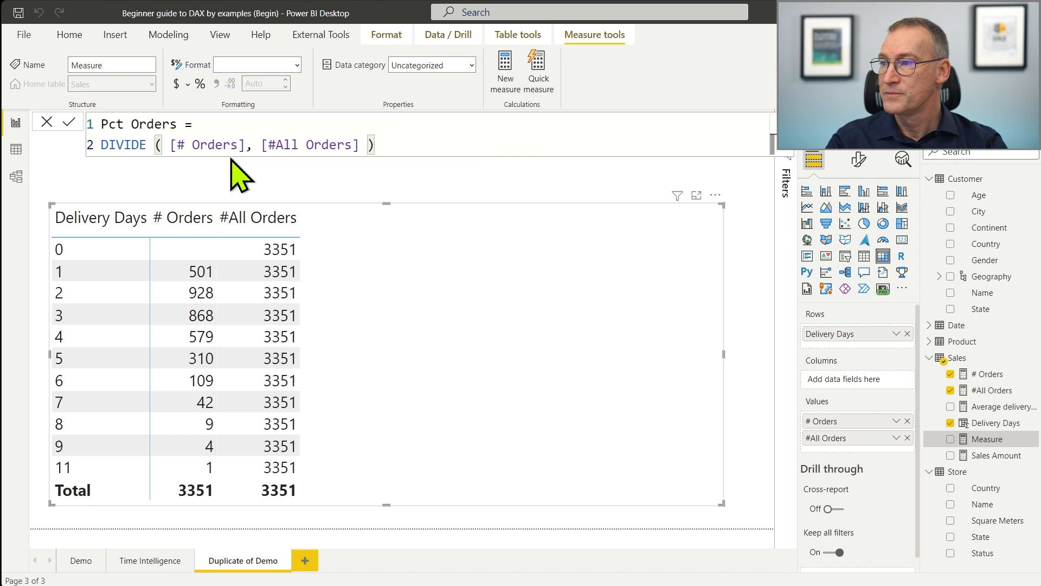
{"action": "key", "text": "Return"}
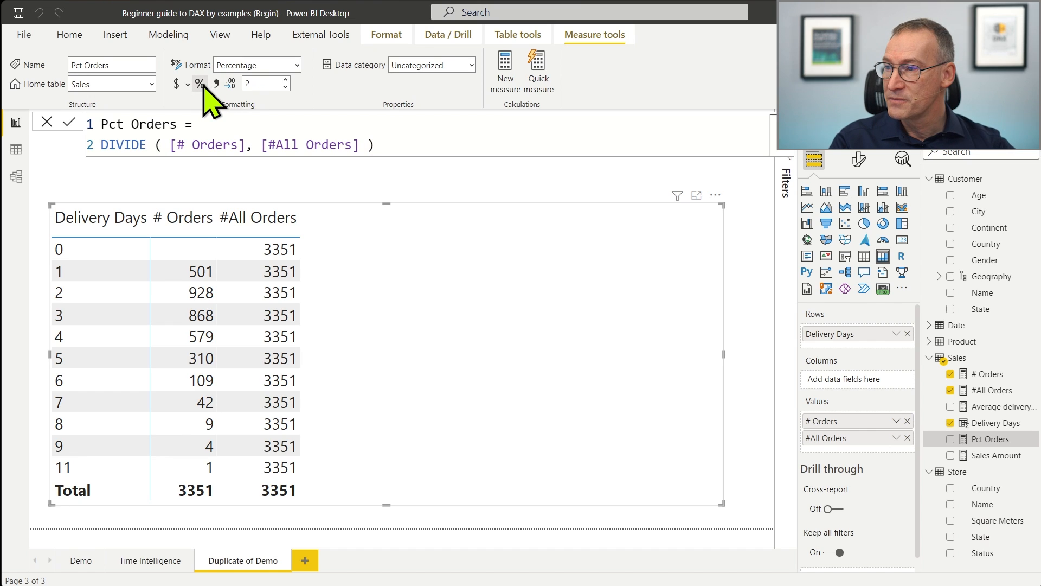
Replace #All Orders with Pct Orders in the Delivery Days matrix, and add Pct Orders to the Country matrix on the Demo page.
{"action": "left_click", "coordinate": [905, 438]}
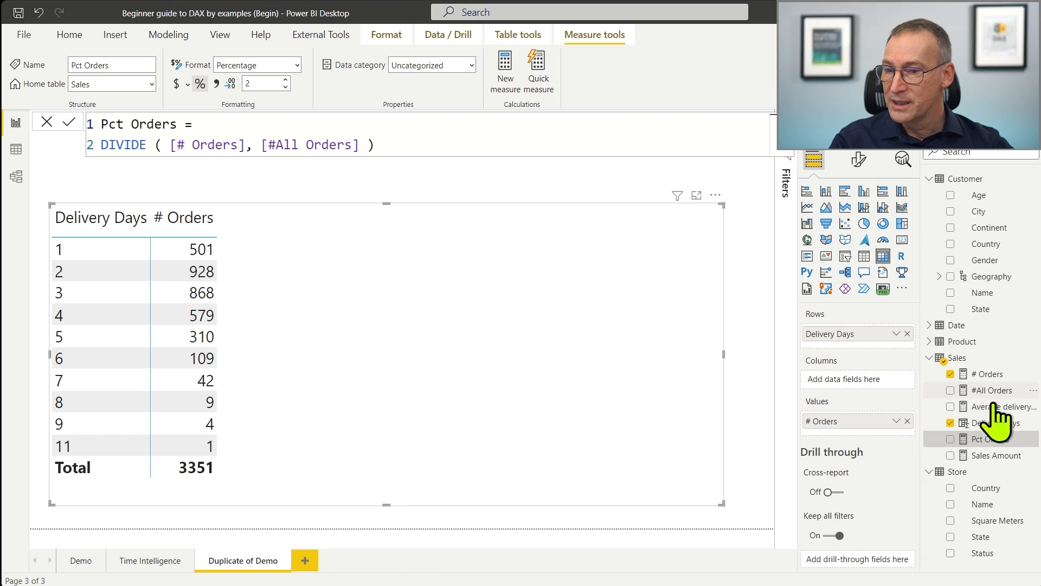
{"action": "left_click_drag", "start_coordinate": [988, 438], "coordinate": [389, 347]}
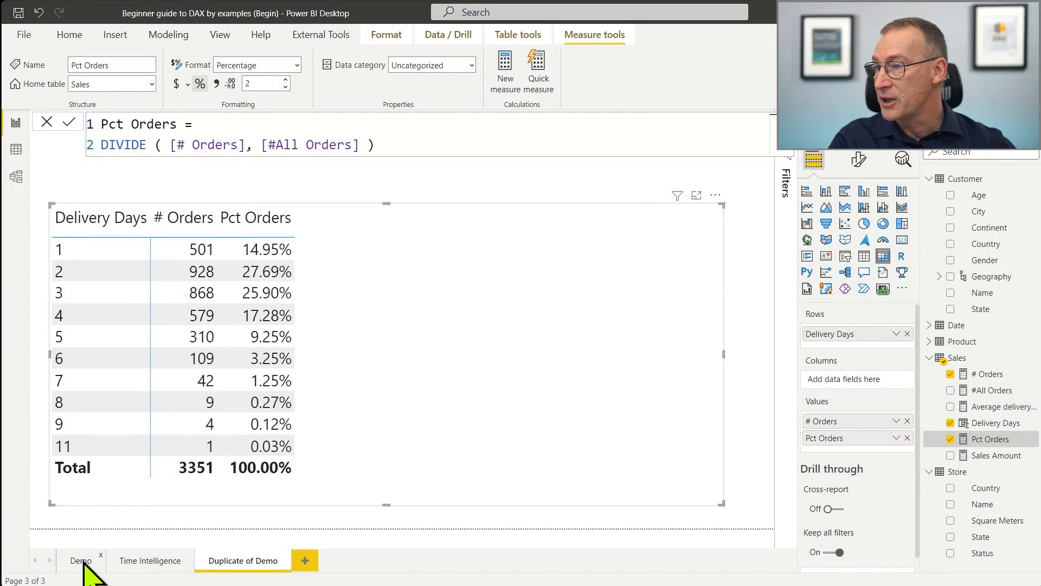
{"action": "left_click", "coordinate": [85, 564]}
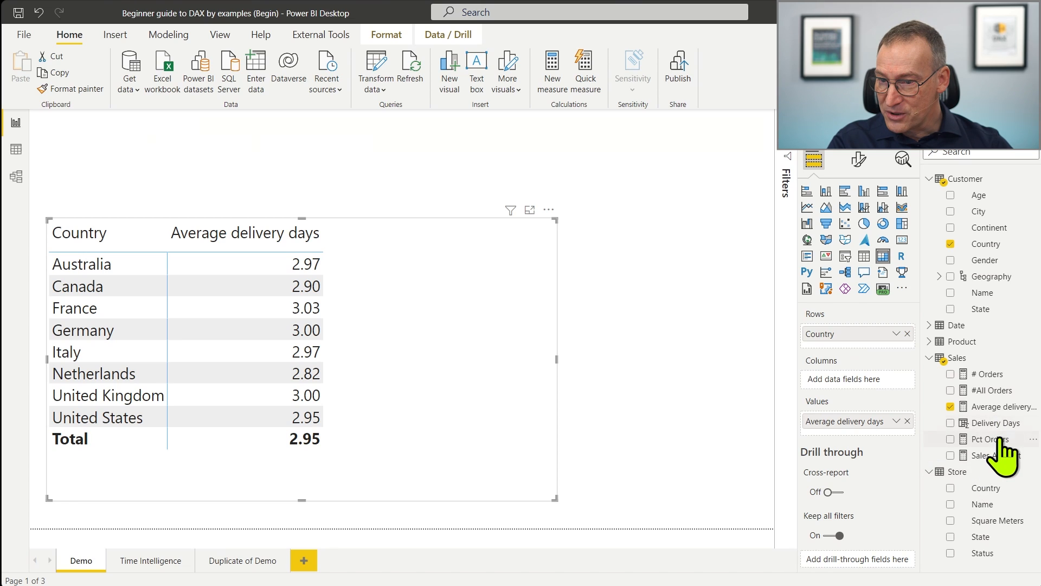
{"action": "left_click_drag", "start_coordinate": [993, 439], "coordinate": [441, 354]}
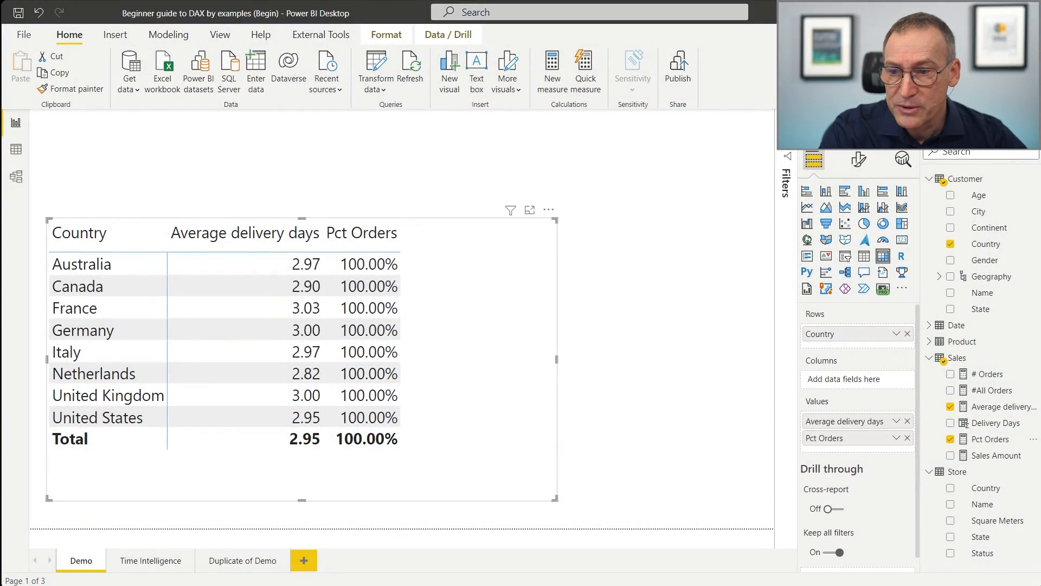
Add a new measure named Pct 7 Days to the Sales table.
{"action": "left_click", "coordinate": [975, 358]}
{"action": "right_click", "coordinate": [975, 359]}
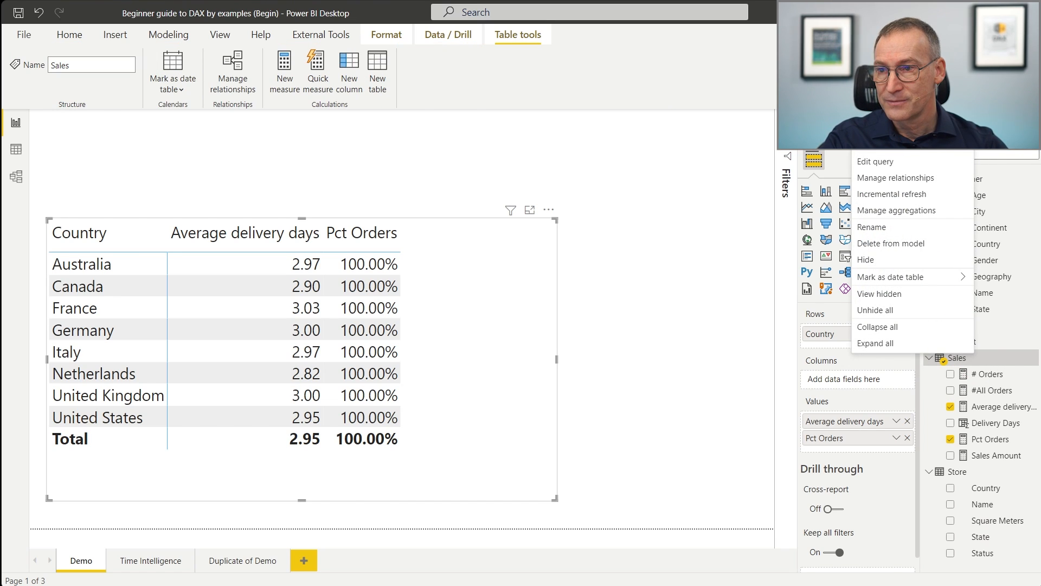
{"action": "left_click", "coordinate": [878, 96]}
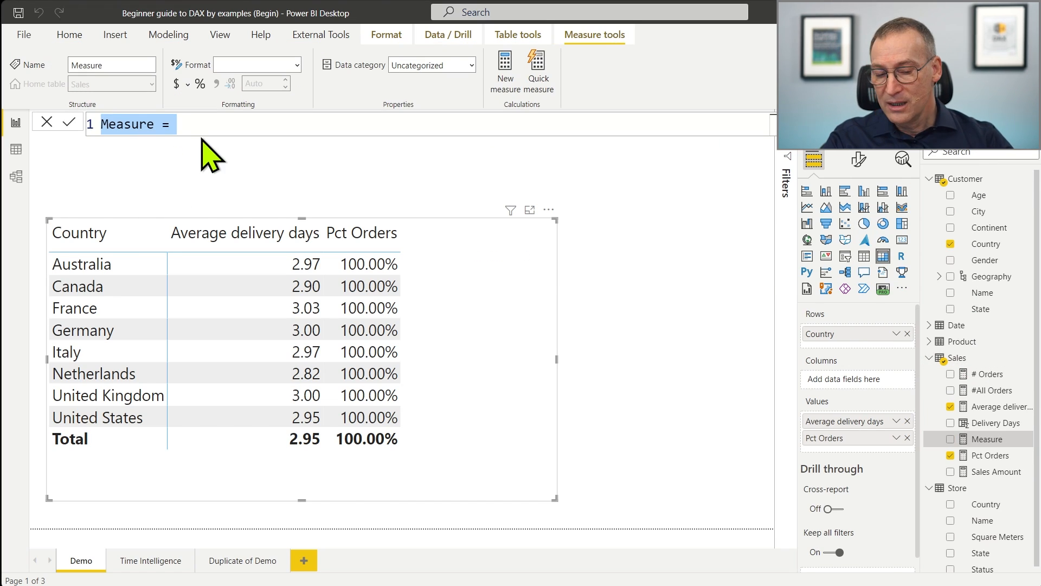
{"action": "type", "text": "Pct 7 Days"}
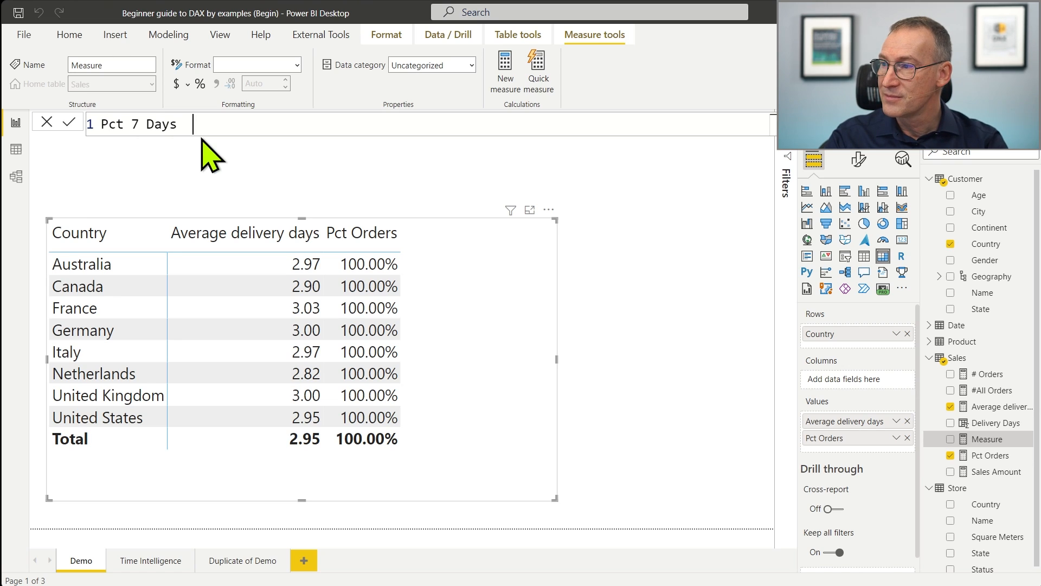
{"action": "type", "text": " = CALCULATE"}
{"action": "key", "text": "shift+Return"}
Begin the Pct 7 Days formula with CALCULATE and [Pct Orders] as its expression argument on a separate line.
{"action": "type", "text": "CALC"}
{"action": "key", "text": "Tab"}
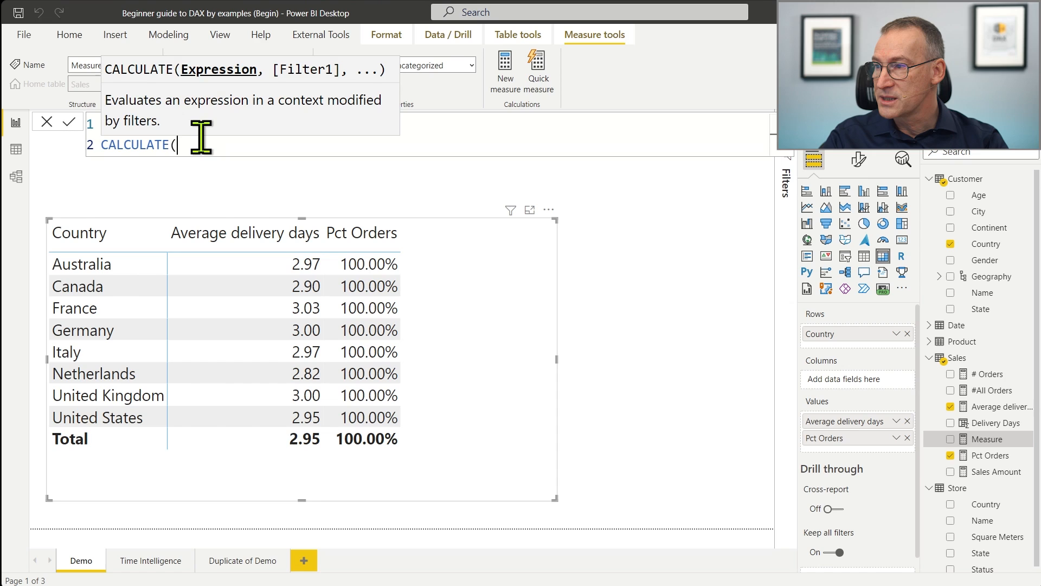
{"action": "key", "text": "Left"}
{"action": "key", "text": "Right"}
{"action": "key", "text": "shift+Return"}
{"action": "key", "text": "Tab"}
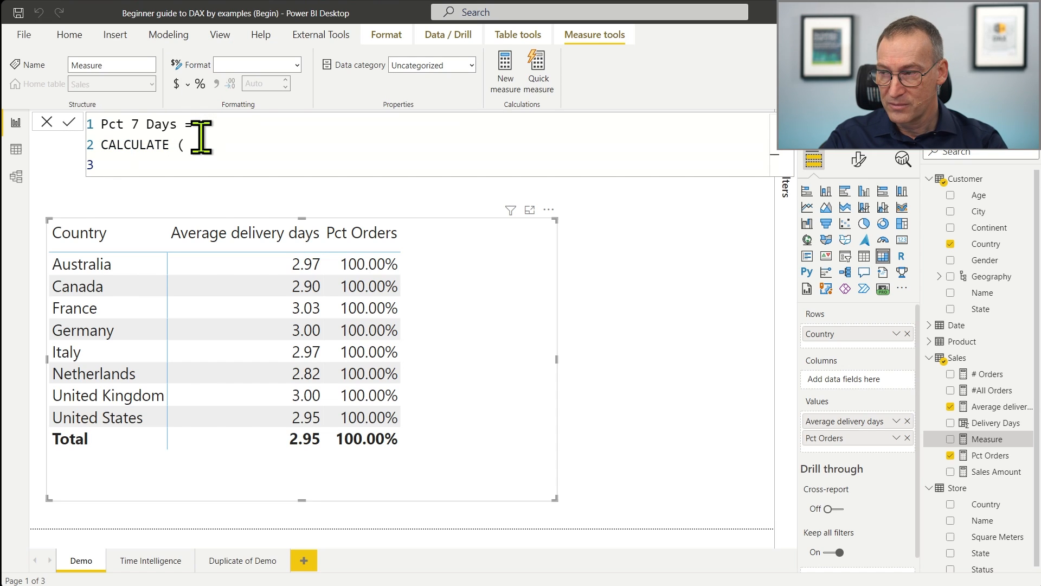
{"action": "type", "text": "[P"}
{"action": "key", "text": "Tab"}
{"action": "type", "text": ","}
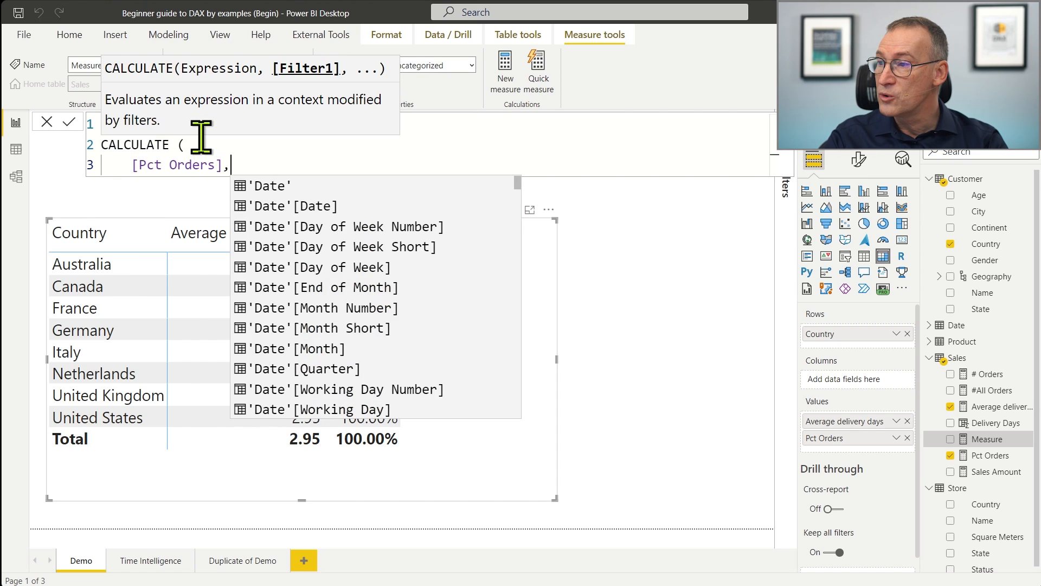
{"action": "key", "text": "shift+Return"}
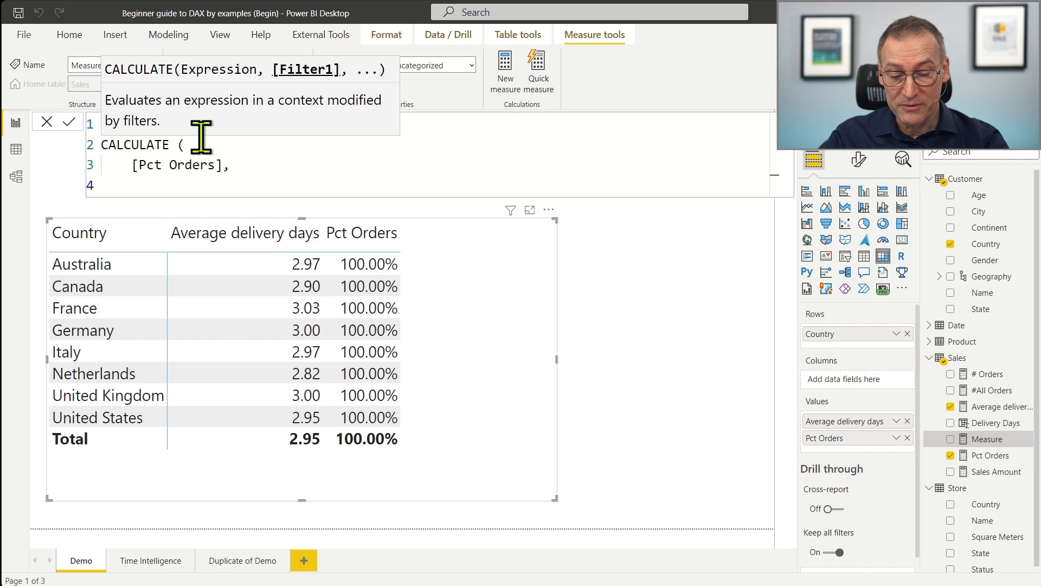
Add the filter argument Sales[Delivery Days] <= 7 to the Pct 7 Days formula.
{"action": "type", "text": "Sale"}
{"action": "key", "text": "Down"}
{"action": "key", "text": "Down"}
{"action": "key", "text": "Down"}
{"action": "key", "text": "Down"}
{"action": "key", "text": "Down"}
{"action": "key", "text": "Down"}
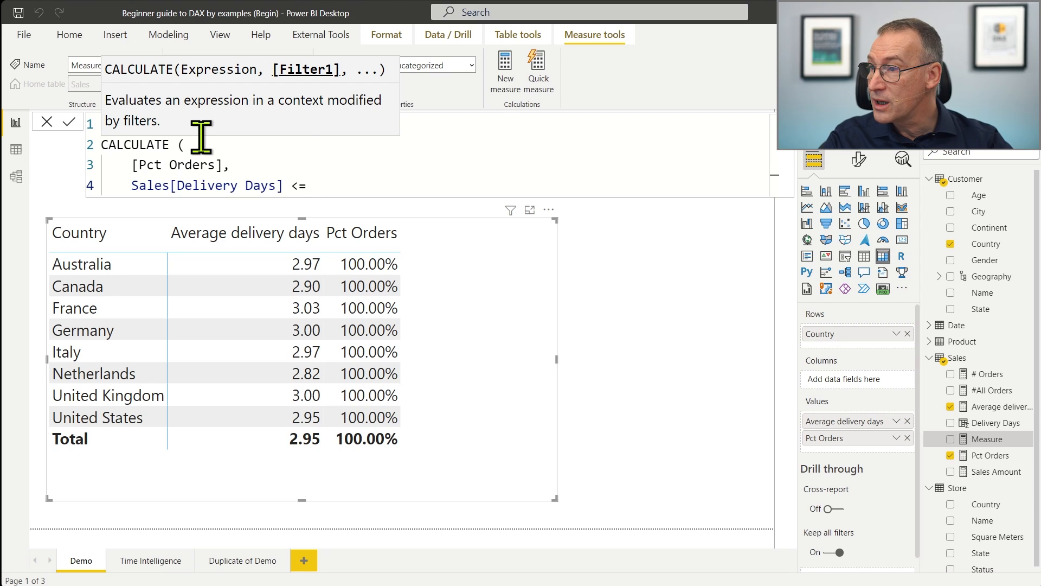
{"action": "left_click", "coordinate": [390, 144]}
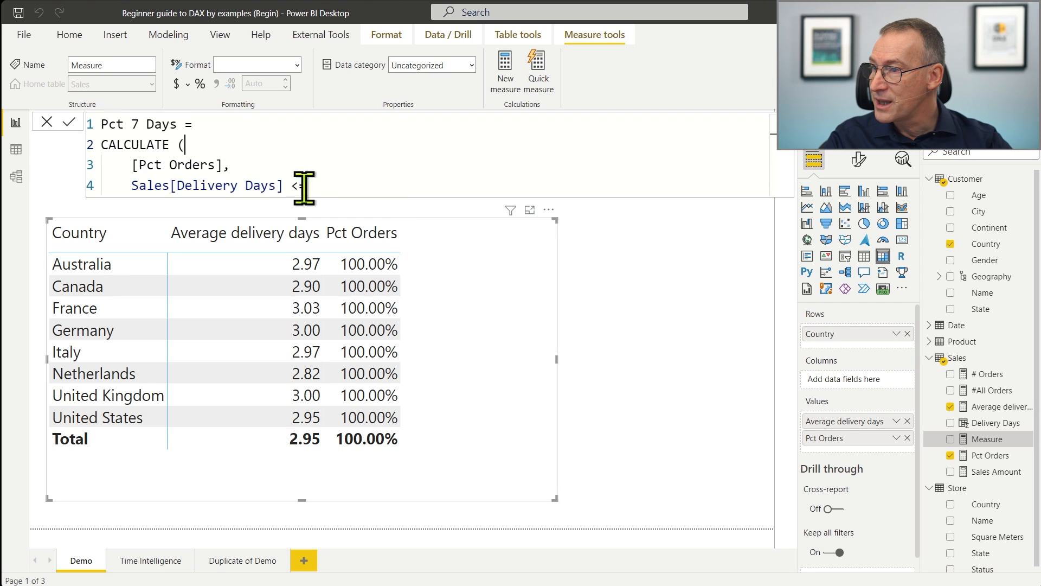
{"action": "left_click", "coordinate": [331, 190]}
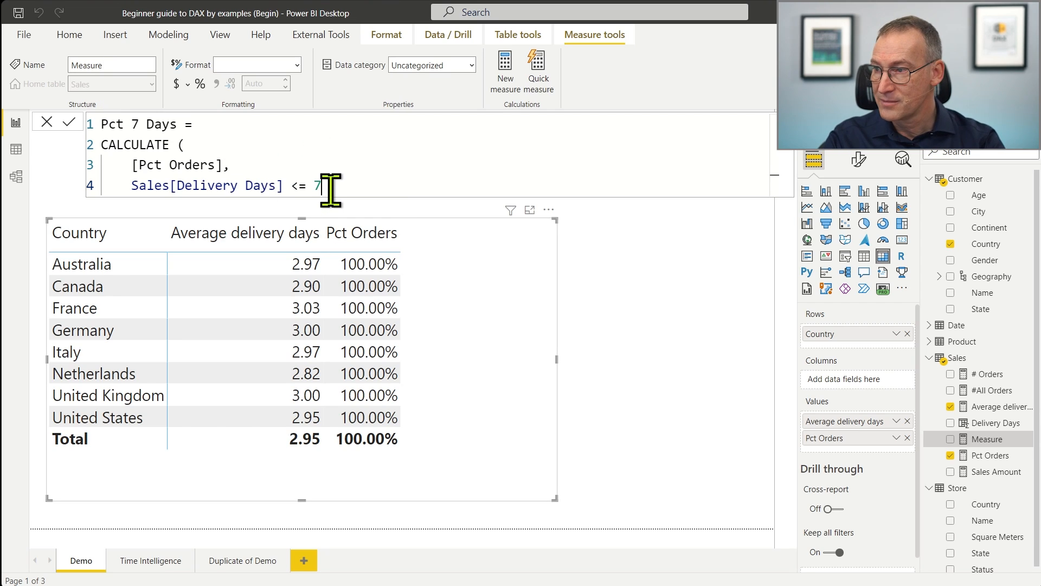
{"action": "type", "text": "7"}
Close the CALCULATE expression with a parenthesis on its own line and commit the Pct 7 Days measure.
{"action": "key", "text": "shift+Return"}
{"action": "key", "text": "Up"}
{"action": "key", "text": "Up"}
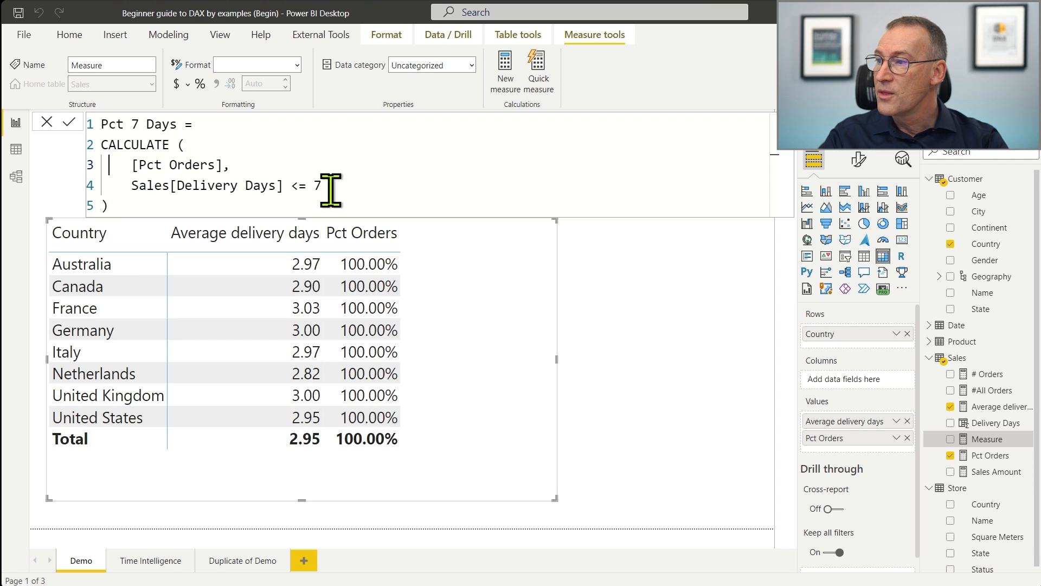
{"action": "key", "text": "shift+Down"}
{"action": "key", "text": "Up"}
{"action": "key", "text": "Home"}
{"action": "key", "text": "Down"}
{"action": "key", "text": "shift+Down"}
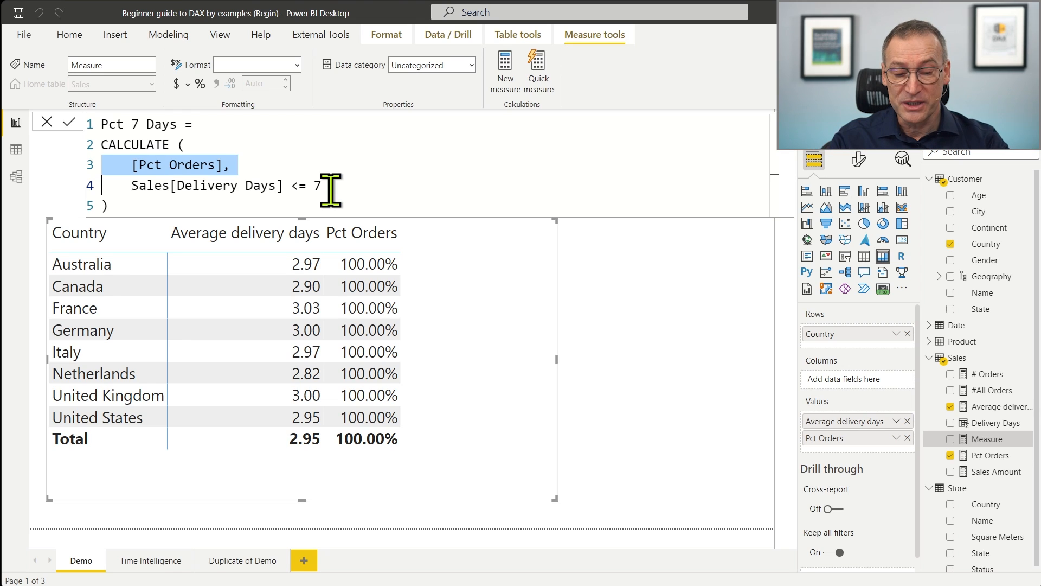
{"action": "left_click", "coordinate": [332, 200]}
{"action": "key", "text": "Return"}
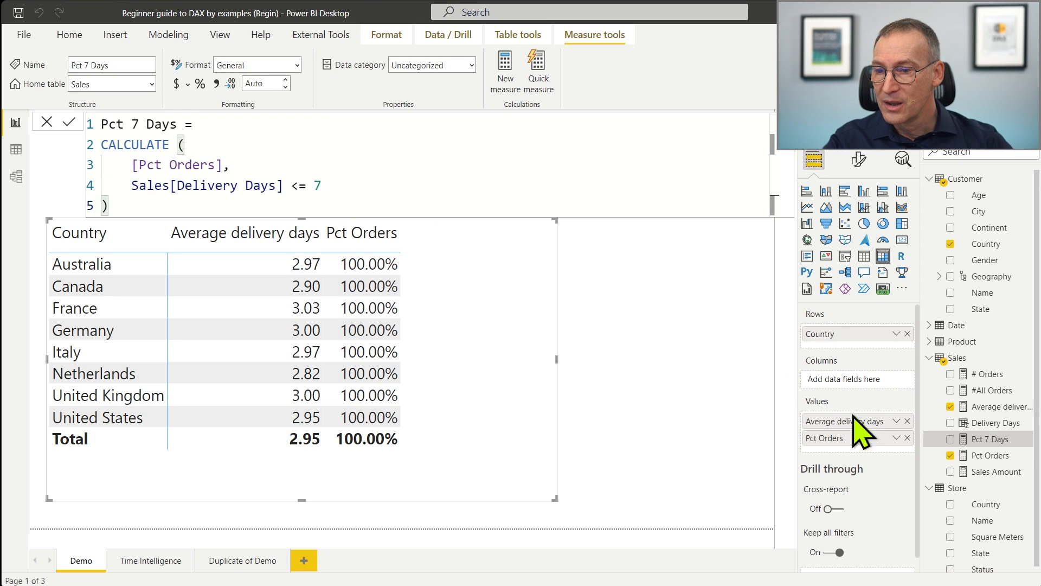
Add Pct 7 Days to the Country matrix formatted as a percentage, and widen the matrix visual.
{"action": "left_click_drag", "start_coordinate": [990, 441], "coordinate": [498, 325]}
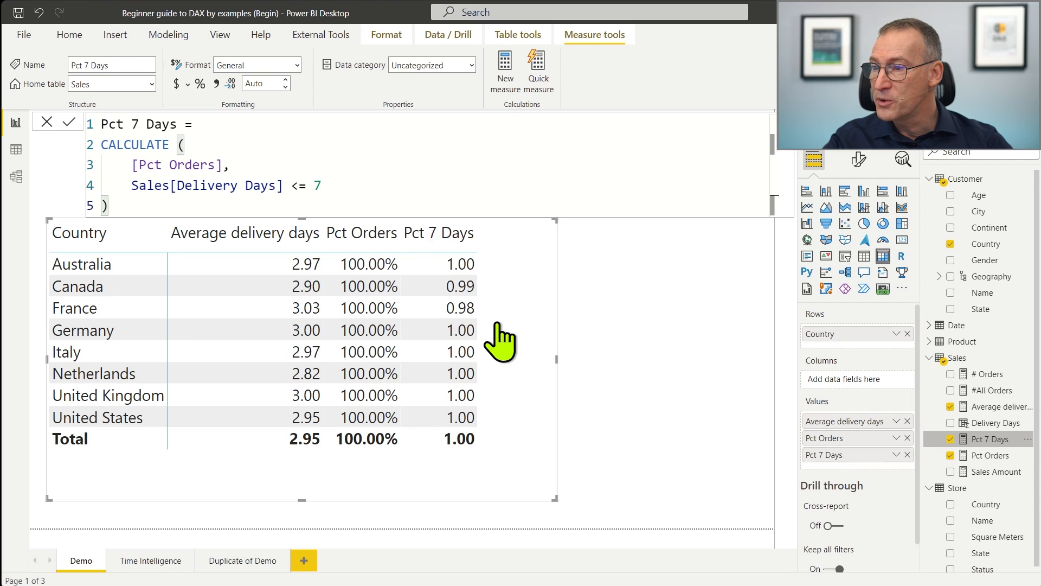
{"action": "left_click", "coordinate": [199, 84]}
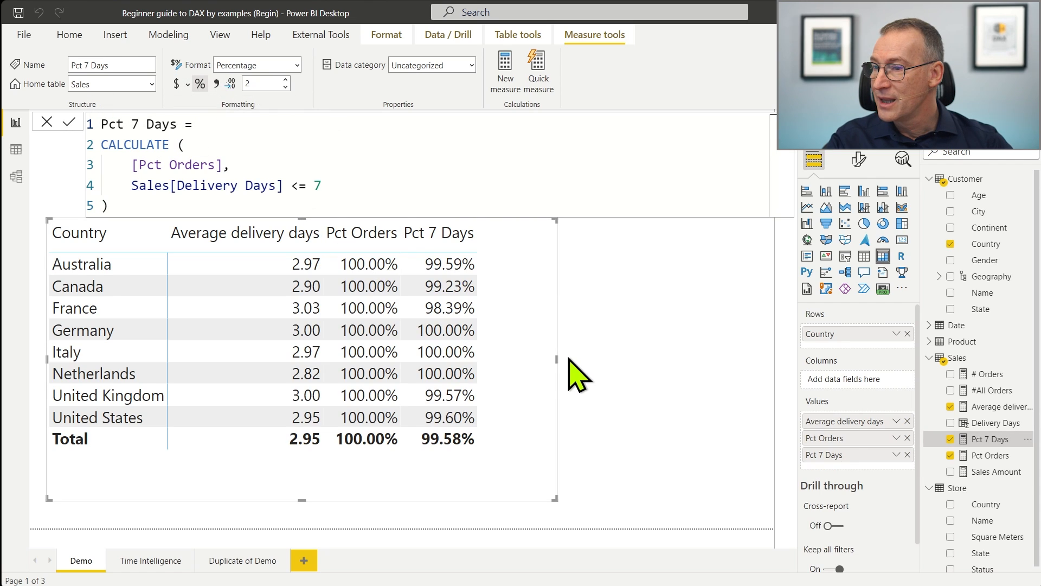
{"action": "left_click_drag", "start_coordinate": [558, 362], "coordinate": [659, 365]}
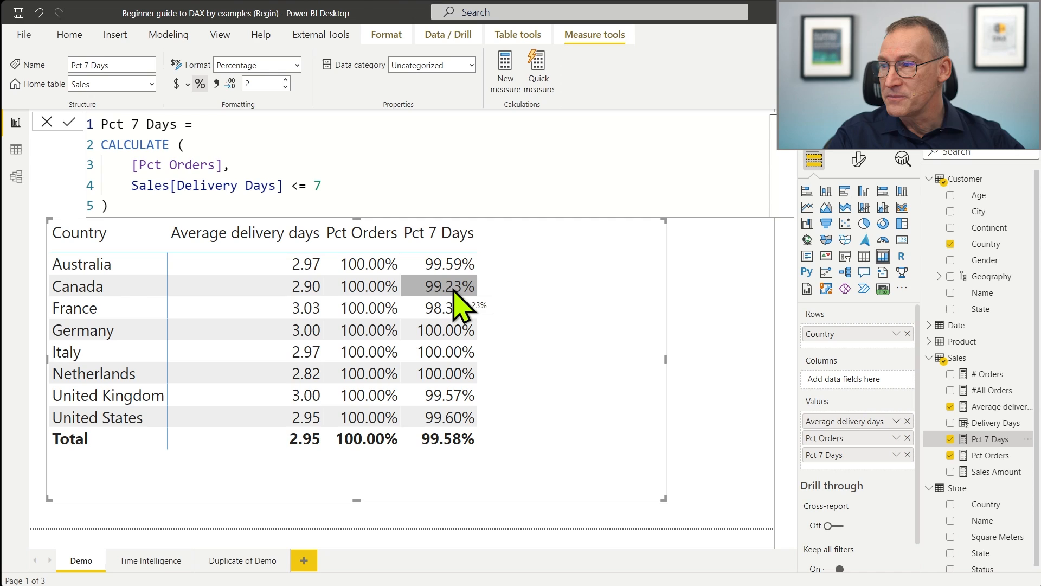
Copy the complete Pct 7 Days definition into a new measure in the Sales table.
{"action": "left_click_drag", "start_coordinate": [237, 202], "coordinate": [85, 139]}
{"action": "key", "text": "ctrl+c"}
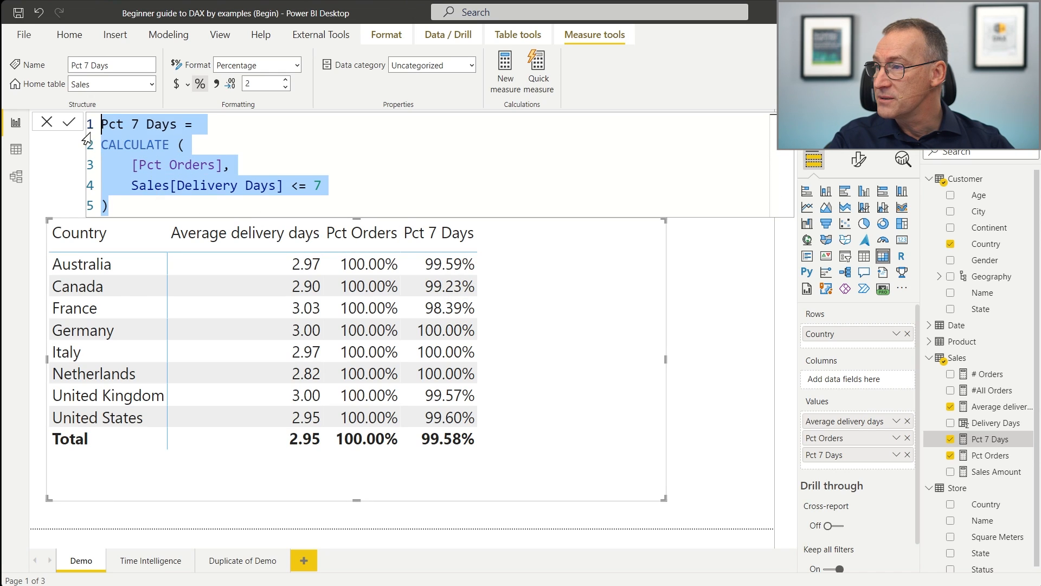
{"action": "key", "text": "Escape"}
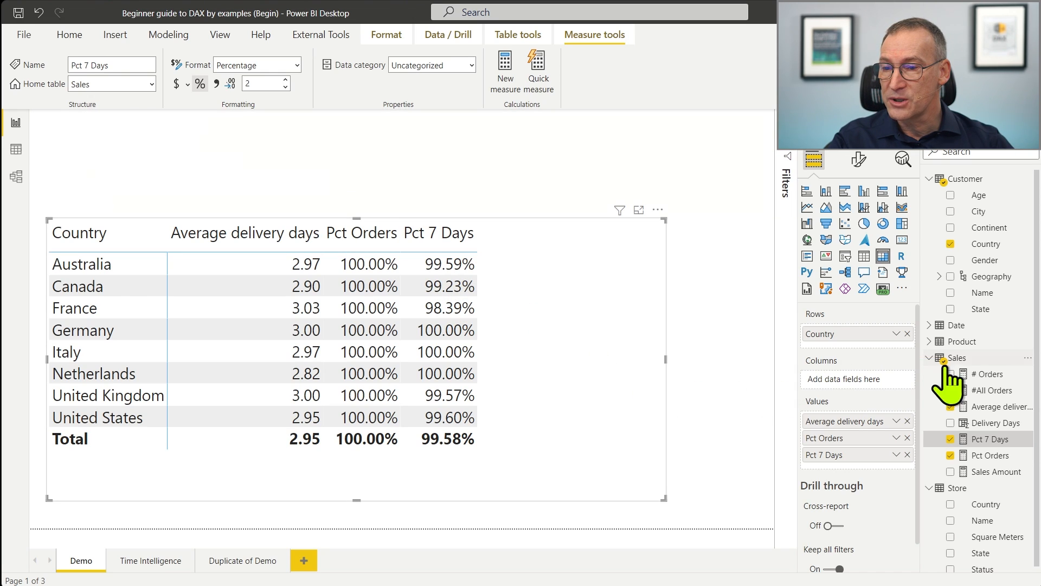
{"action": "left_click", "coordinate": [965, 360]}
{"action": "right_click", "coordinate": [965, 360]}
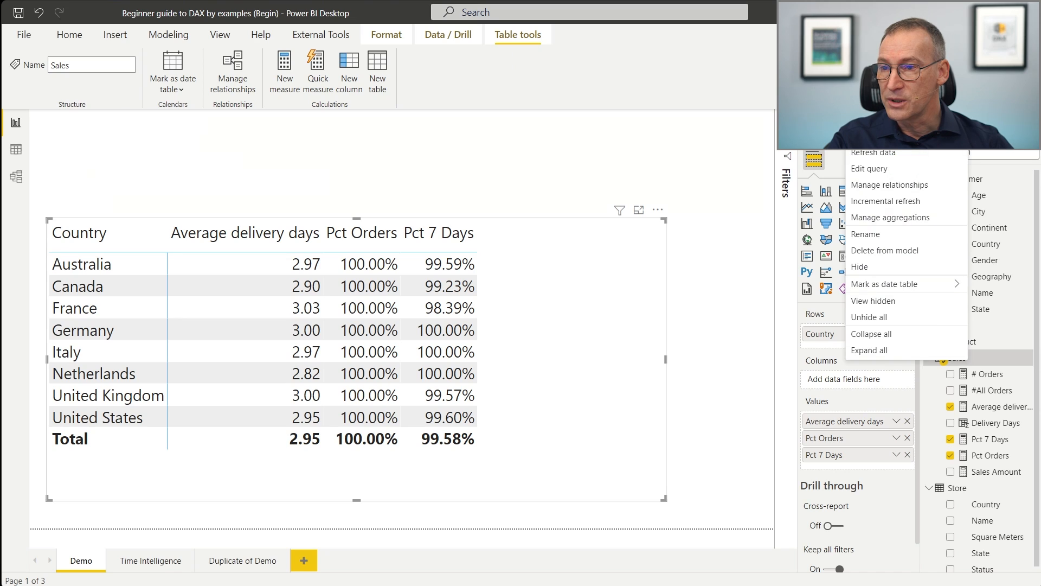
{"action": "left_click", "coordinate": [874, 103]}
{"action": "key", "text": "ctrl+v"}
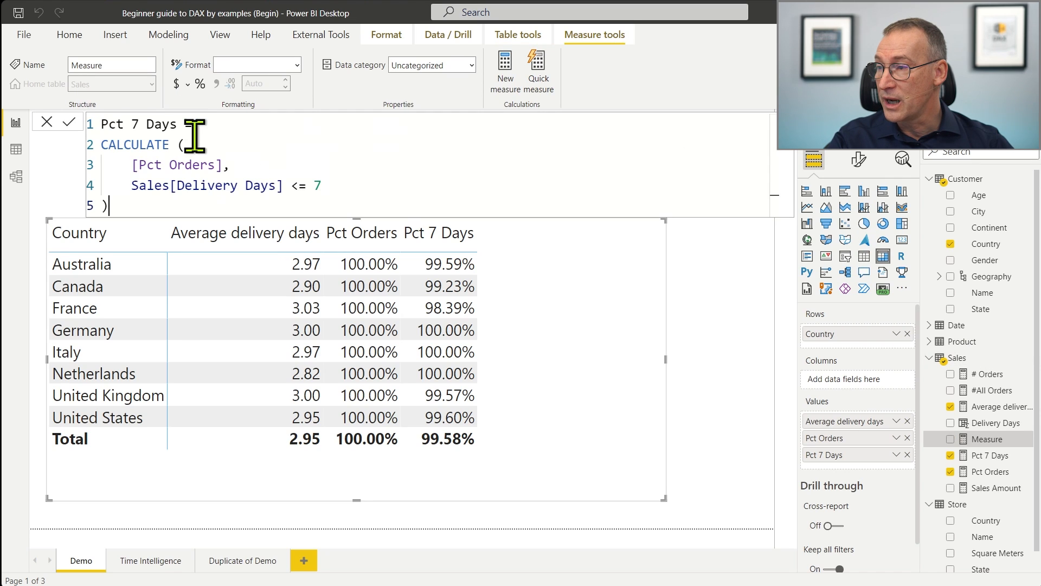
Rename the copied measure Pct 3 Days, change its Delivery Days limit to 3 and commit it.
{"action": "left_click", "coordinate": [140, 125]}
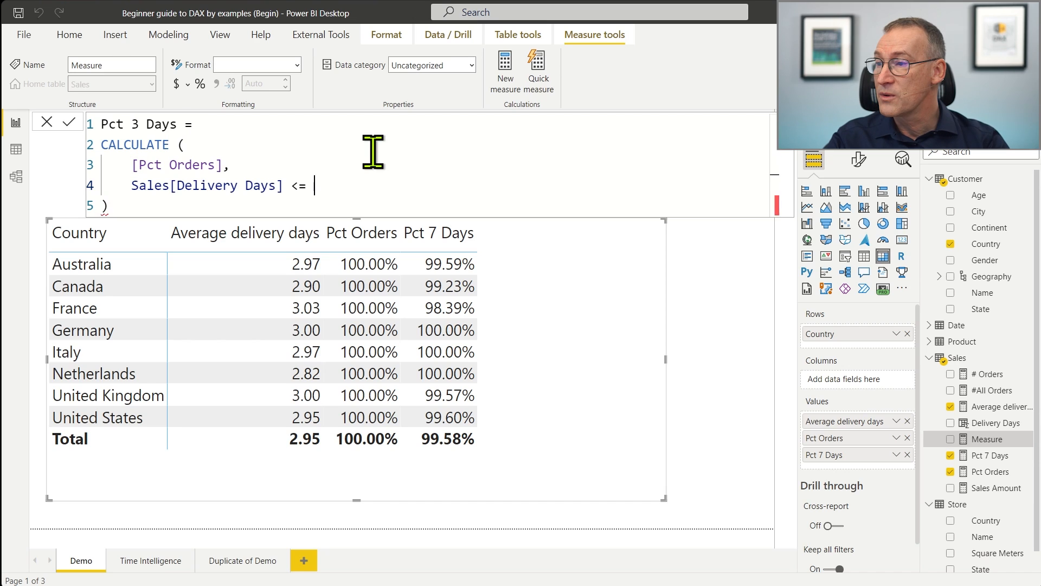
{"action": "type", "text": "3"}
{"action": "key", "text": "Down"}
{"action": "key", "text": "Return"}
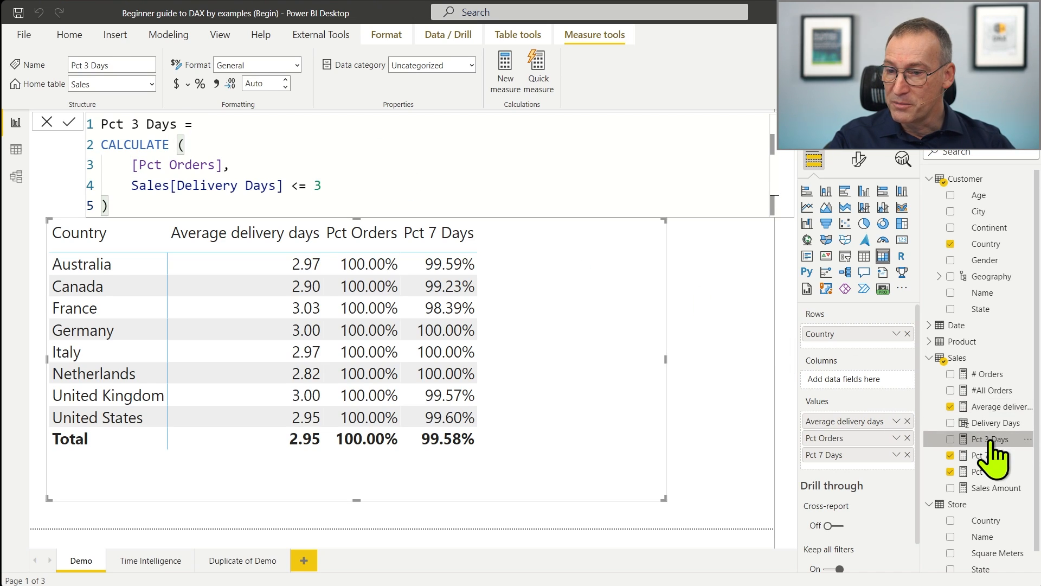
Add Pct 3 Days to the Country matrix and format it as a percentage.
{"action": "left_click_drag", "start_coordinate": [992, 439], "coordinate": [535, 335]}
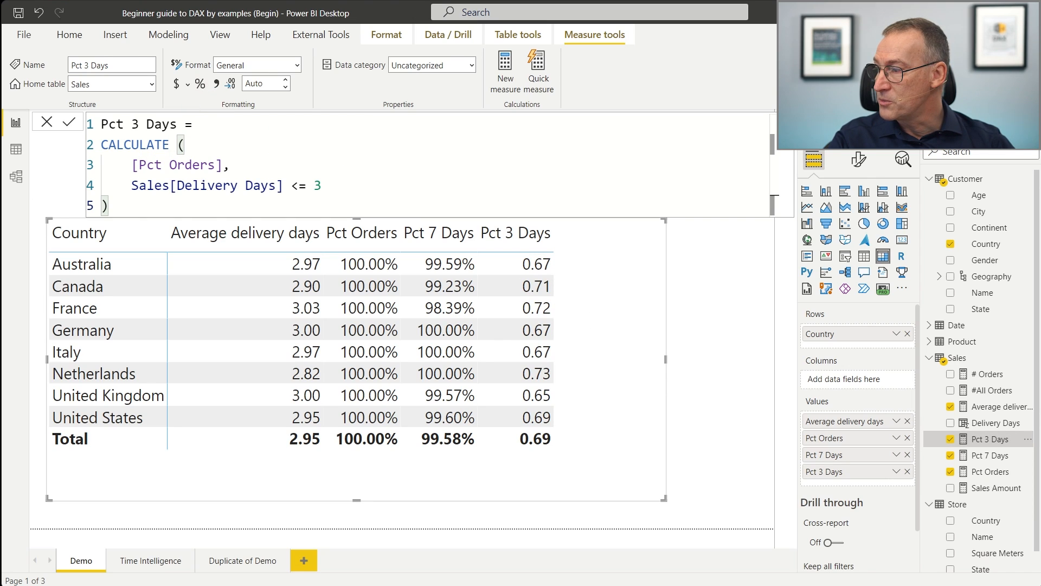
{"action": "left_click", "coordinate": [200, 83]}
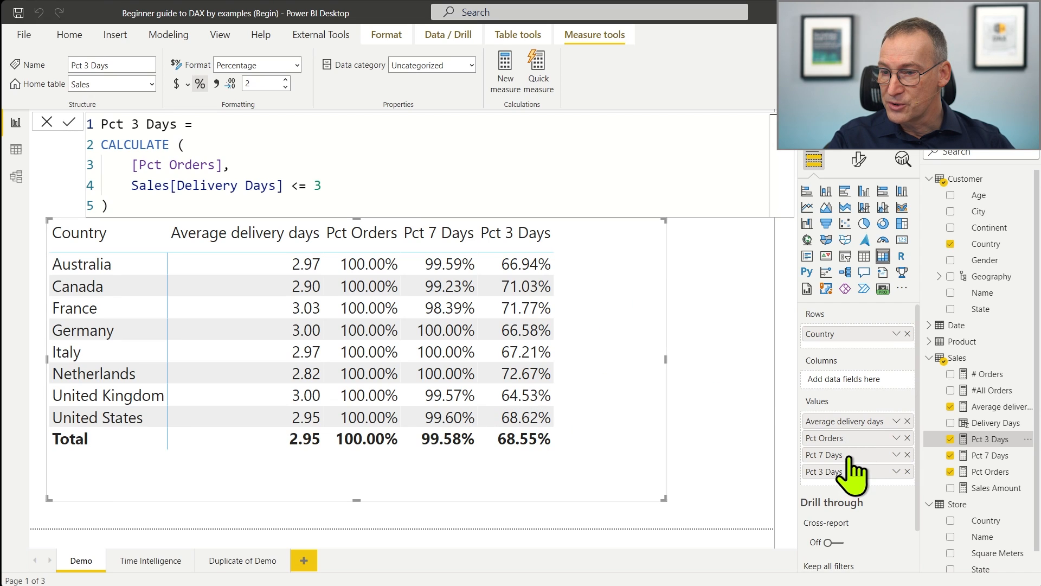
Place Pct 7 Days after Pct 3 Days in the matrix values and remove Pct Orders from the matrix.
{"action": "left_click_drag", "start_coordinate": [850, 459], "coordinate": [855, 485]}
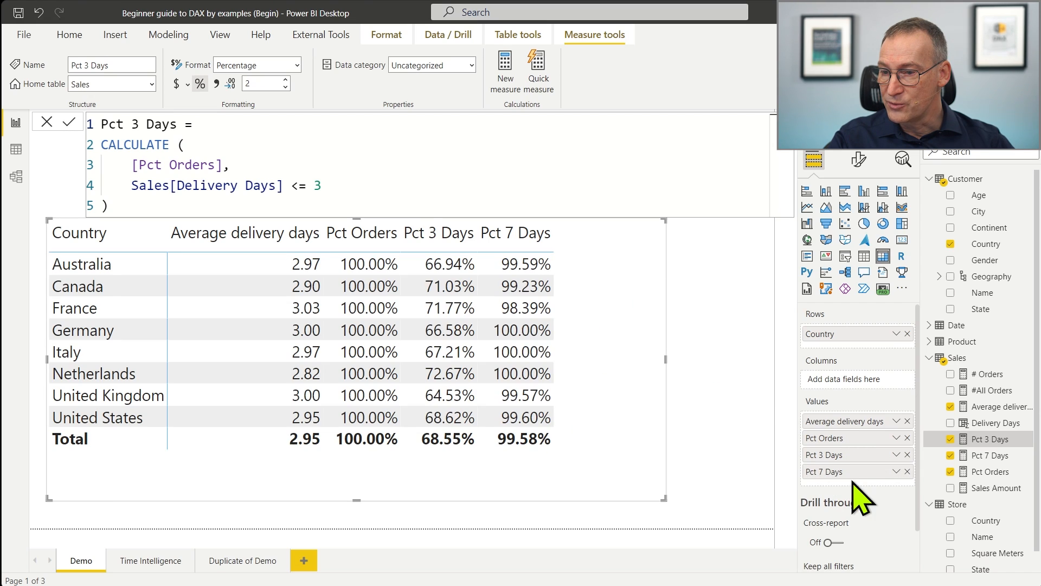
{"action": "left_click", "coordinate": [907, 439]}
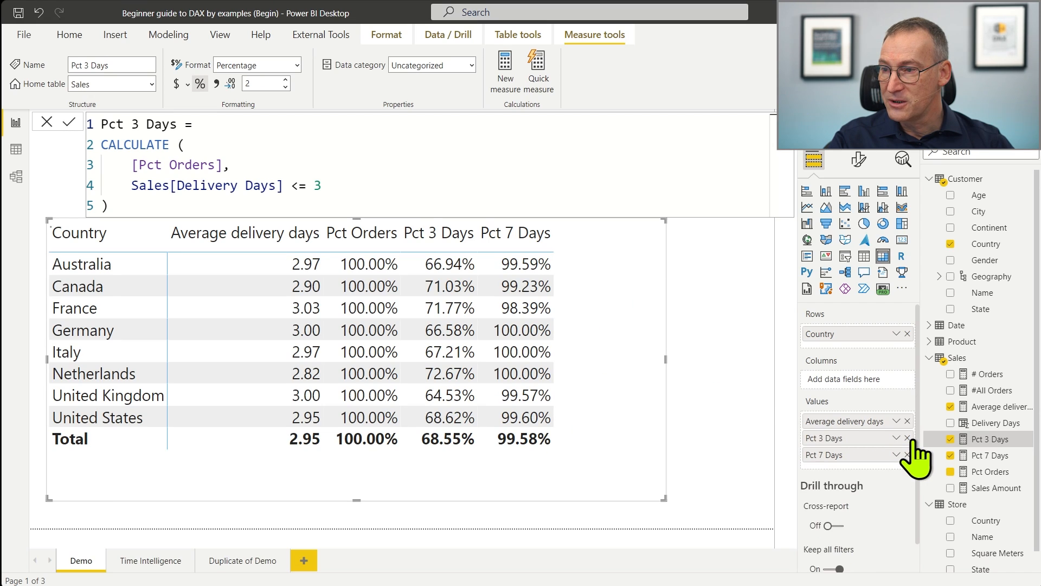
{"action": "left_click", "coordinate": [736, 411]}
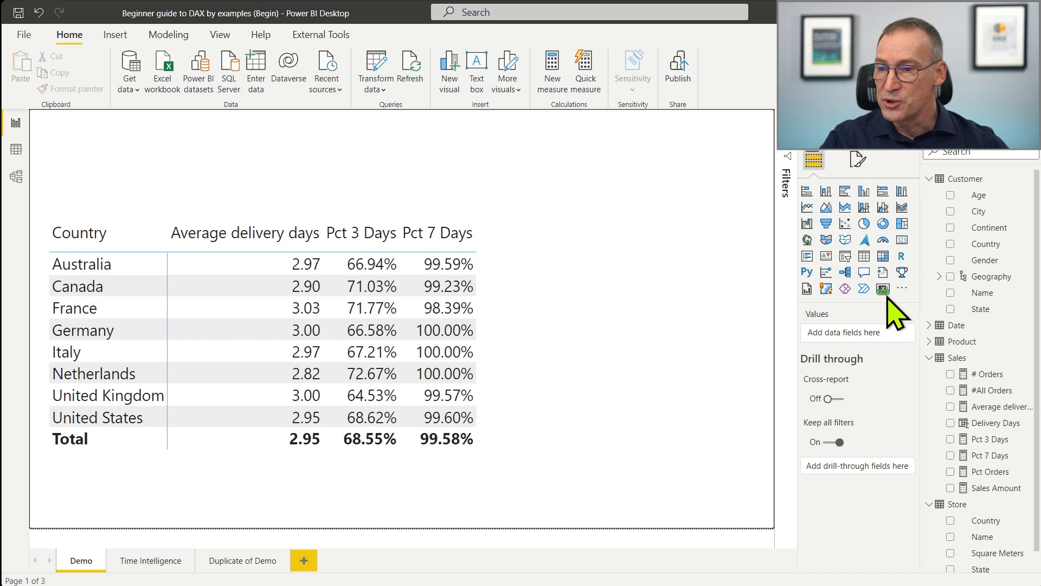
Remove the Average delivery days measure from the country matrix.
{"action": "left_click", "coordinate": [628, 309]}
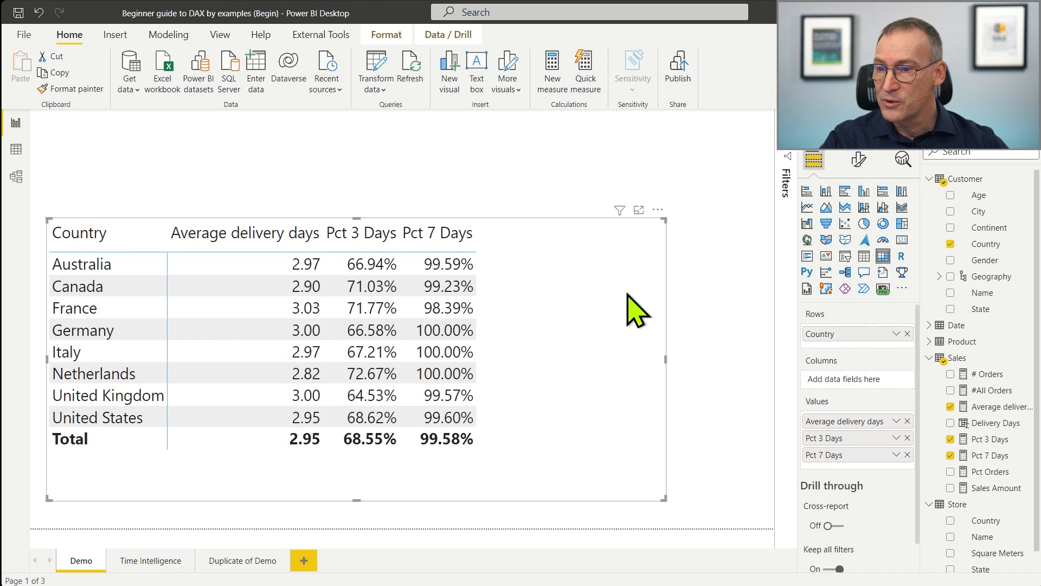
{"action": "left_click", "coordinate": [951, 407]}
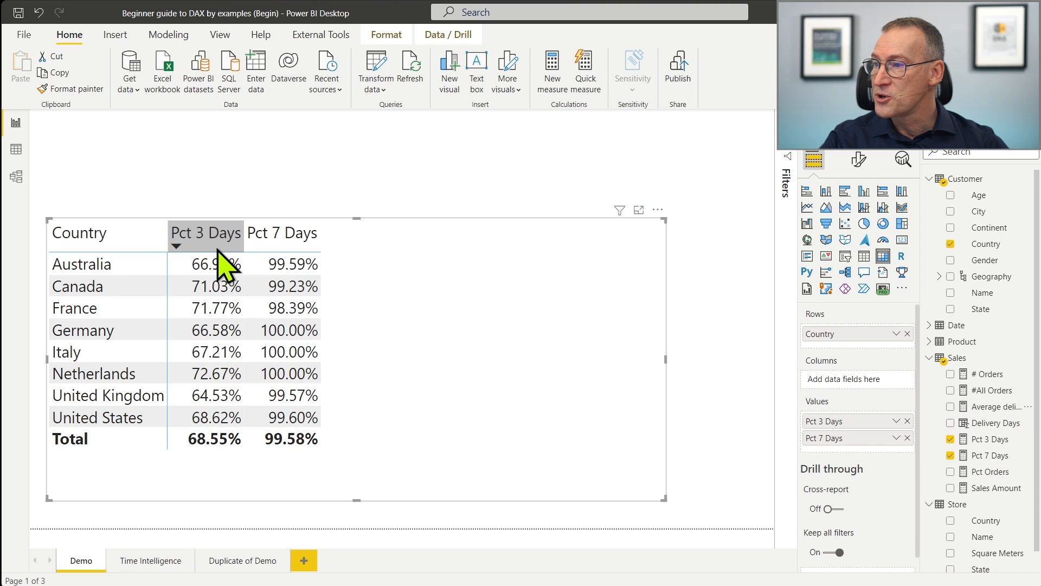
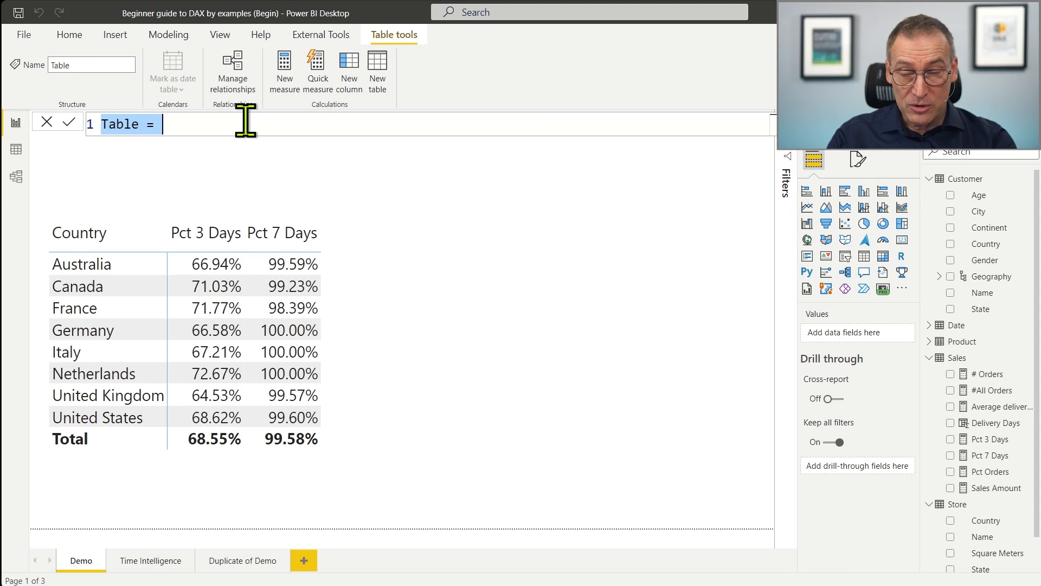
Define the new calculated table as Days = { 1, 2, 3, 5, 7, 10, 15 }.
{"action": "type", "text": "Days = { 1, 2, 3, 5, 7, 10, 15"}
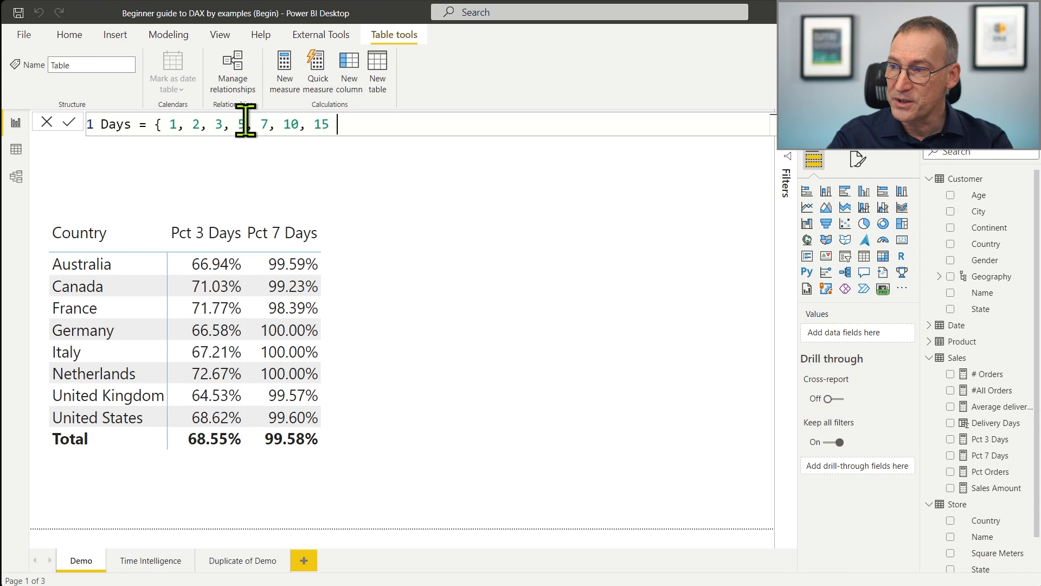
{"action": "type", "text": "}"}
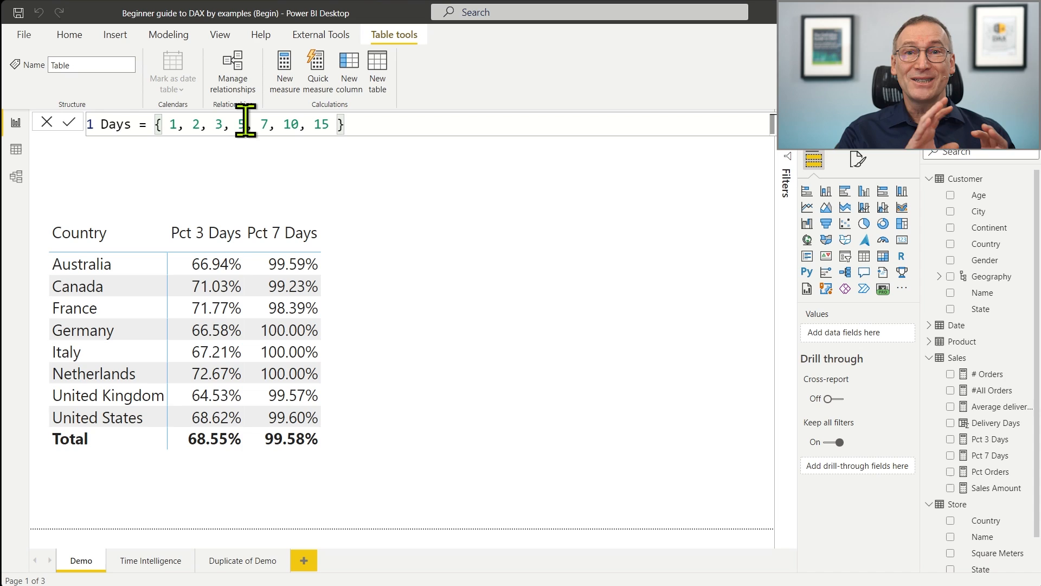
{"action": "key", "text": "Return"}
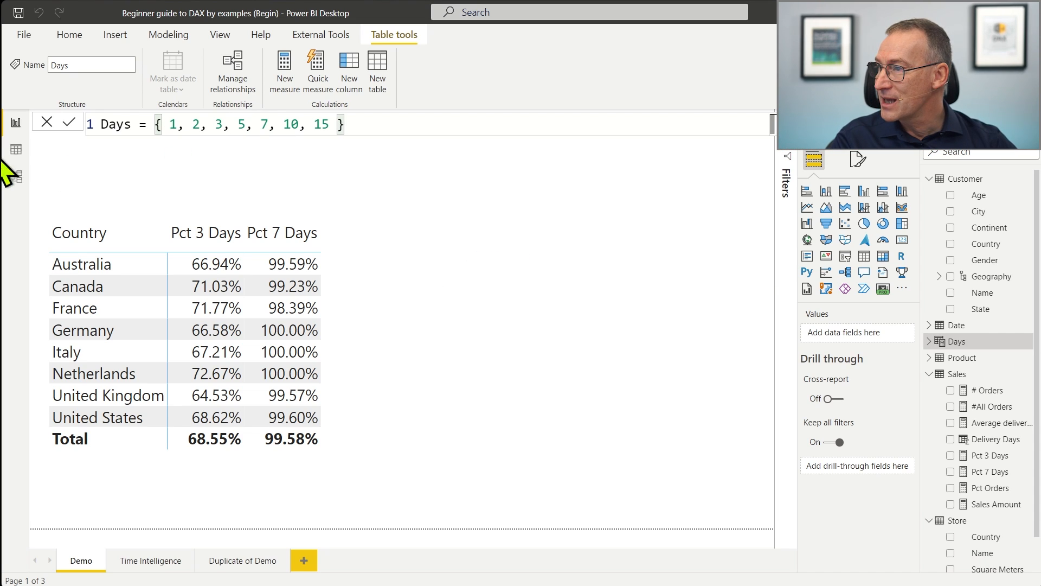
Show the Days table's data and wrap its value list in SELECTCOLUMNS, with the list indented on its own line.
{"action": "left_click", "coordinate": [17, 152]}
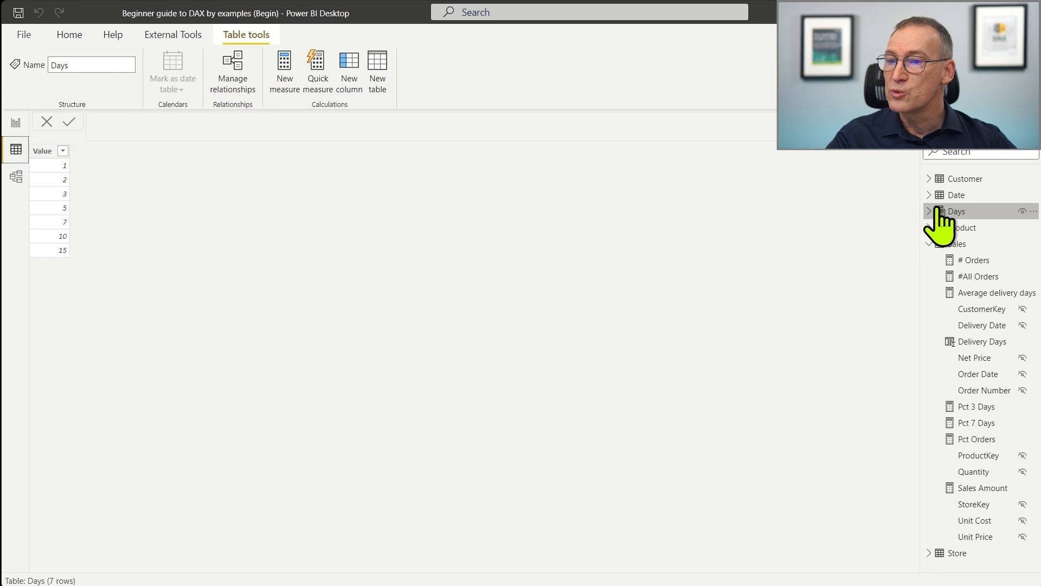
{"action": "right_click", "coordinate": [41, 154]}
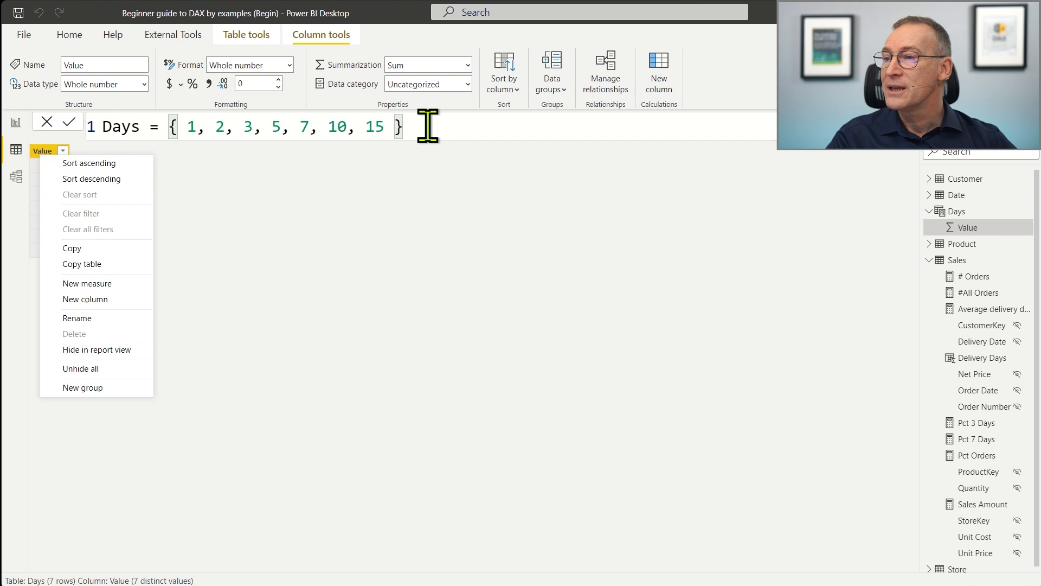
{"action": "left_click", "coordinate": [428, 126]}
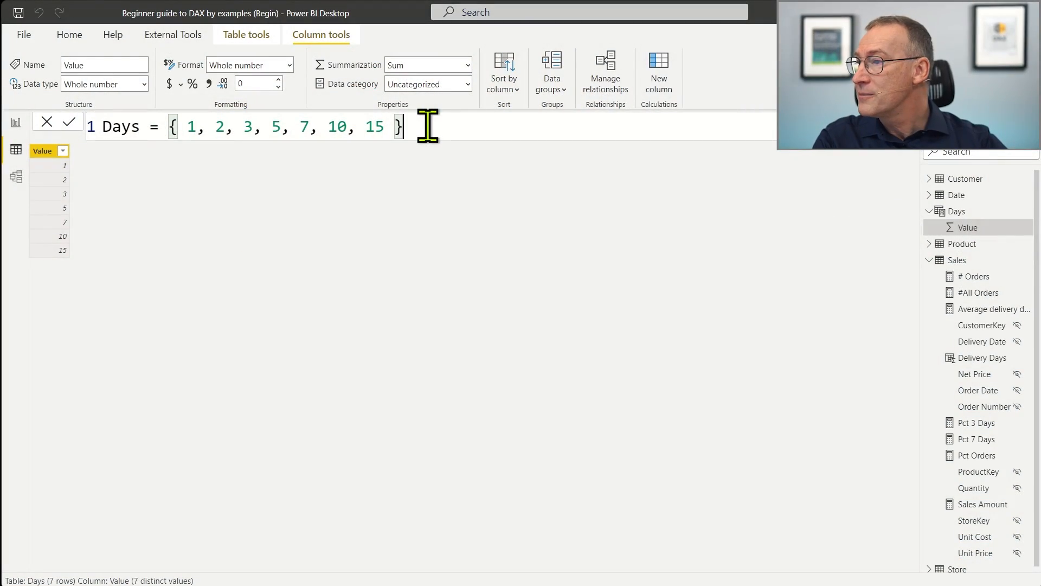
{"action": "left_click", "coordinate": [176, 128]}
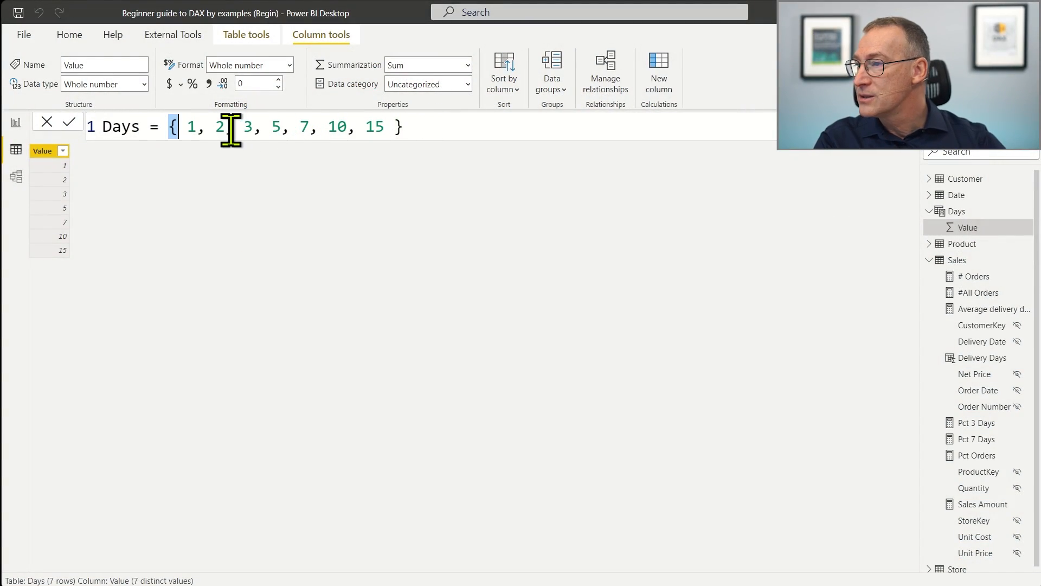
{"action": "key", "text": "Left"}
{"action": "key", "text": "Return"}
{"action": "key", "text": "Return"}
{"action": "key", "text": "Up"}
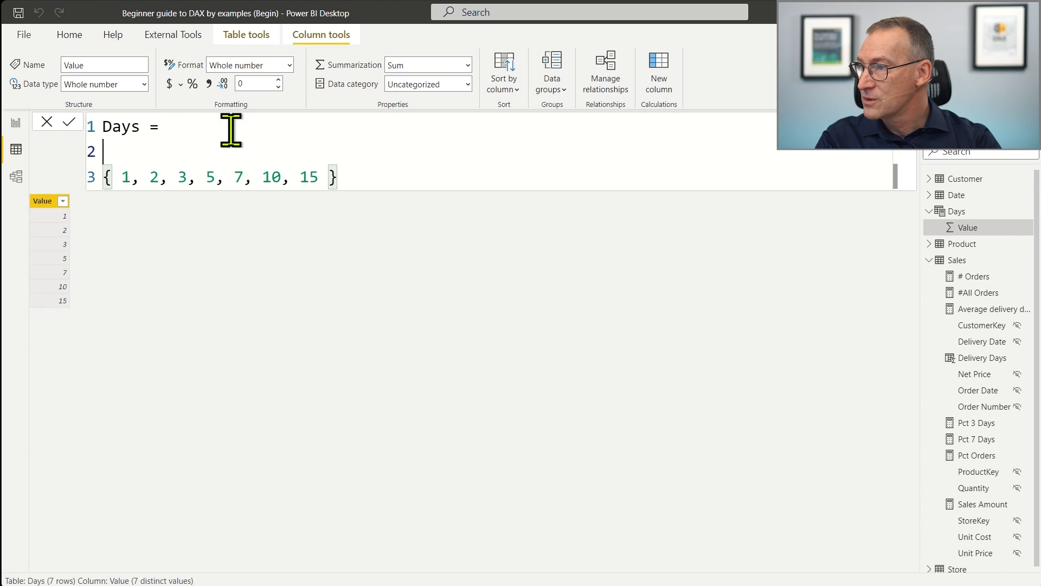
{"action": "type", "text": "SELECT"}
{"action": "key", "text": "Tab"}
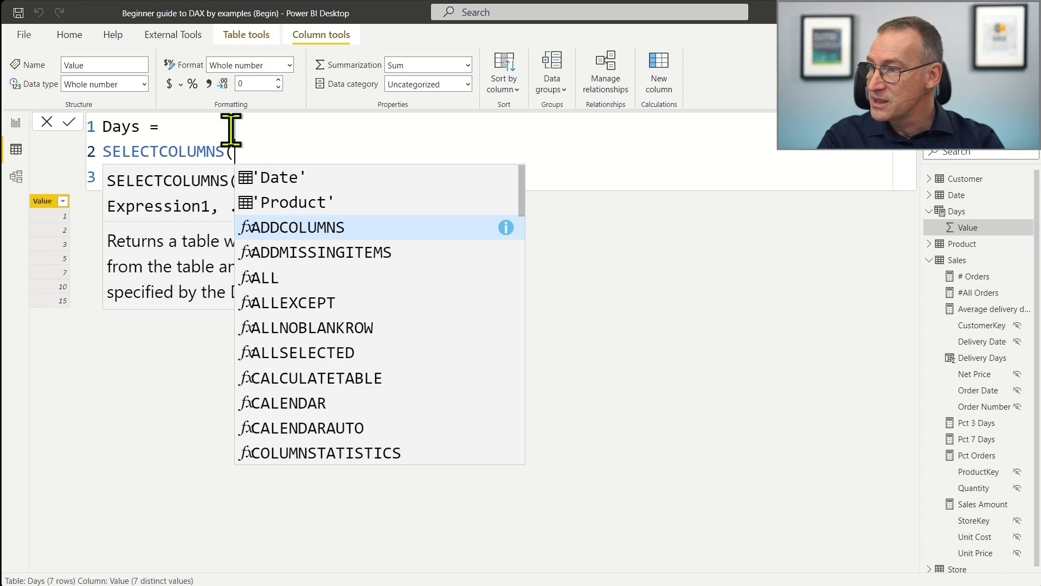
{"action": "key", "text": "Home"}
{"action": "key", "text": "Down"}
{"action": "key", "text": "Tab"}
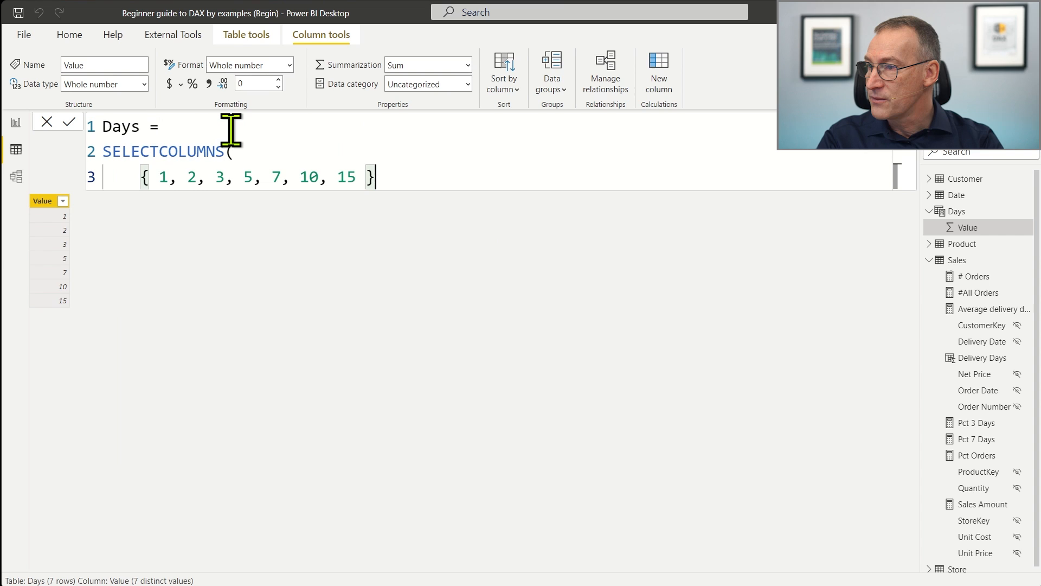
Complete SELECTCOLUMNS with the column name "Days" and the expression [Value], closing the function on a new line.
{"action": "key", "text": "shift+Return"}
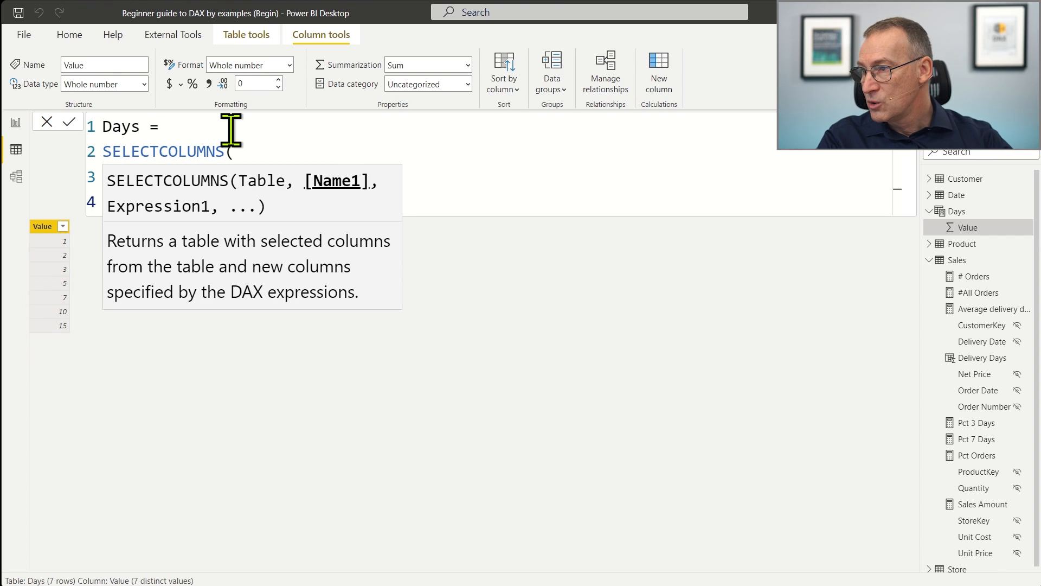
{"action": "type", "text": "\""}
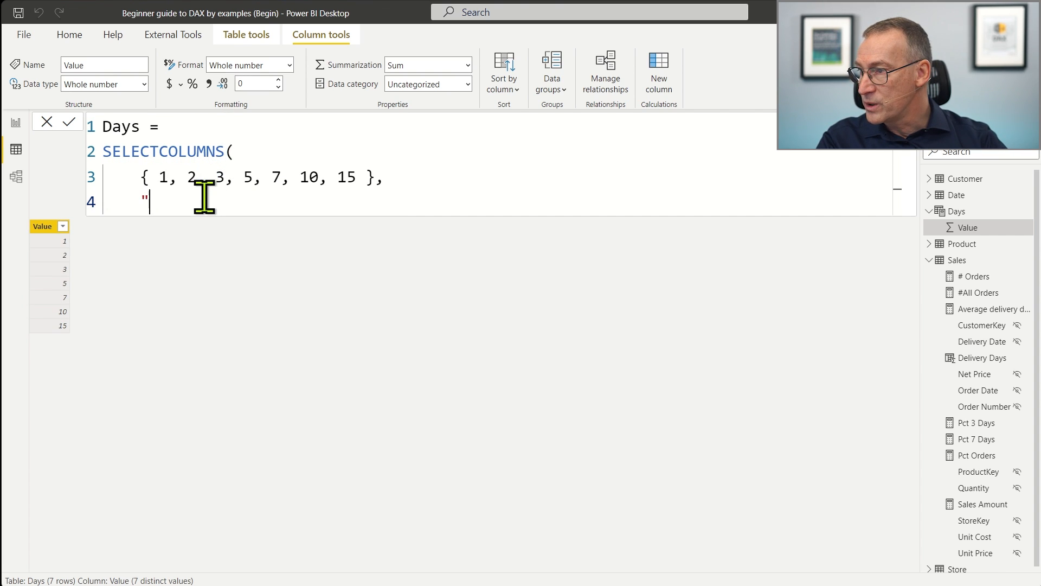
{"action": "type", "text": "Days\""}
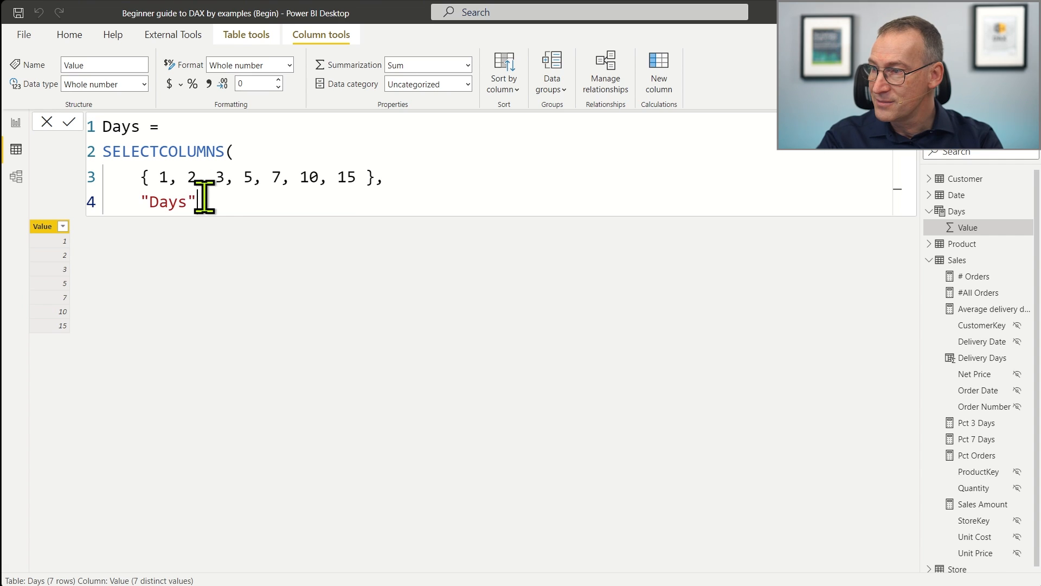
{"action": "type", "text": ", ["}
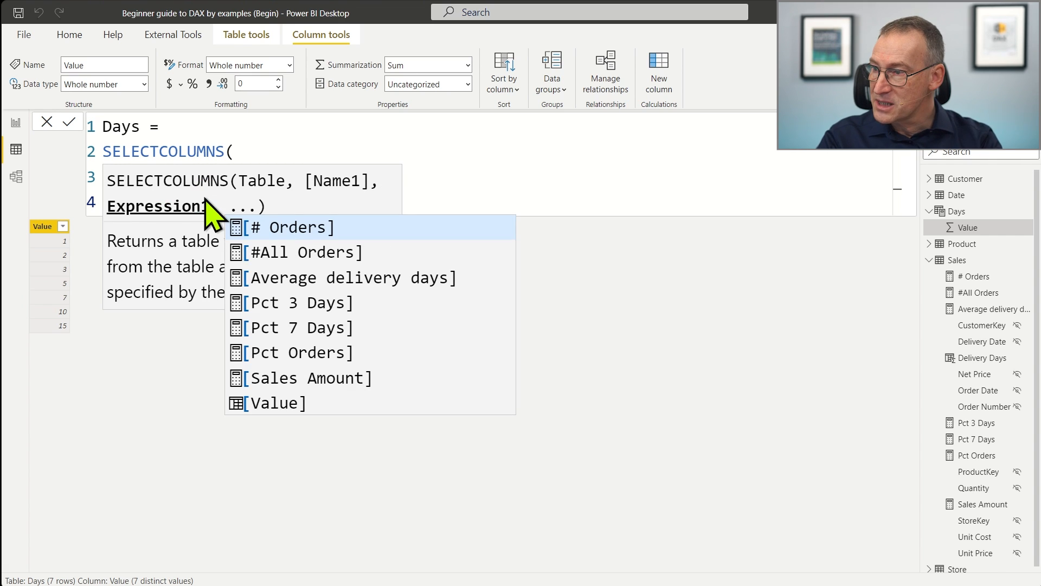
{"action": "key", "text": "Down"}
{"action": "key", "text": "Down"}
{"action": "key", "text": "Down"}
{"action": "key", "text": "Down"}
{"action": "key", "text": "Down"}
{"action": "key", "text": "Down"}
{"action": "key", "text": "Down"}
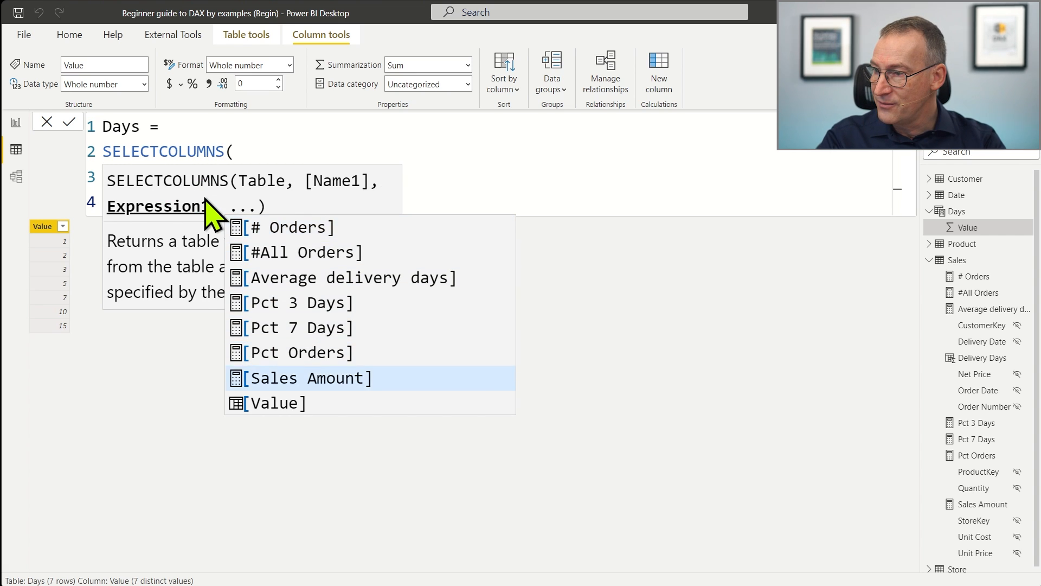
{"action": "key", "text": "Tab"}
{"action": "key", "text": "shift+Return"}
{"action": "type", "text": ")"}
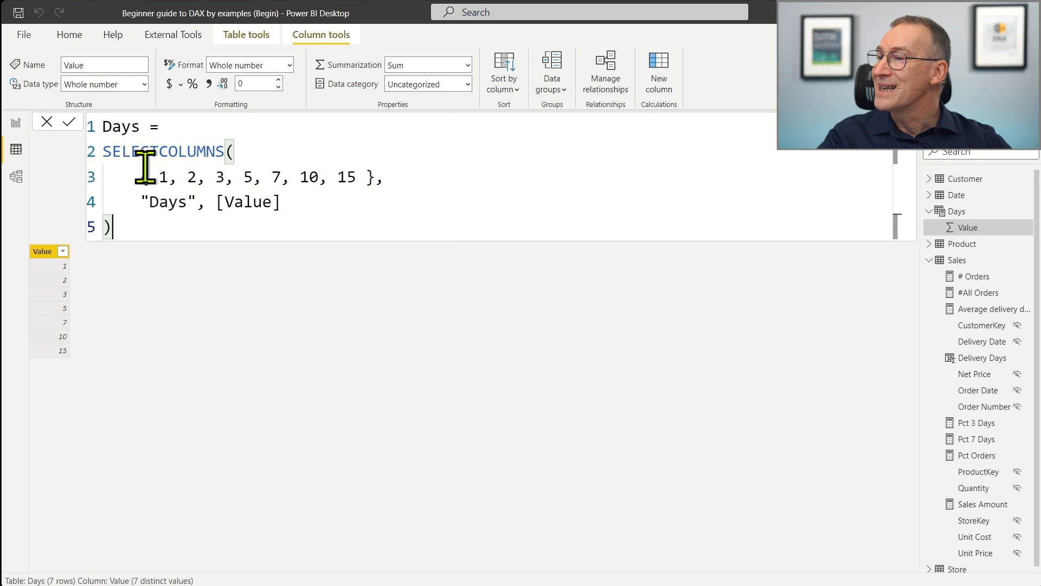
Review the value list, [Value] and "Days" arguments of SELECTCOLUMNS, and commit the Days table definition.
{"action": "left_click_drag", "start_coordinate": [140, 176], "coordinate": [396, 173]}
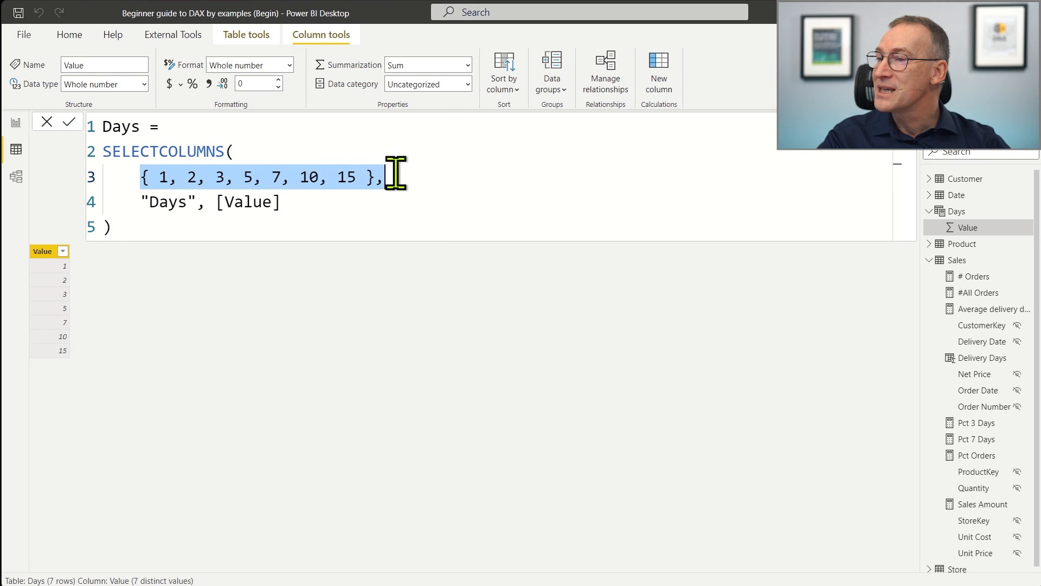
{"action": "left_click", "coordinate": [301, 202]}
{"action": "left_click_drag", "start_coordinate": [217, 209], "coordinate": [280, 205]}
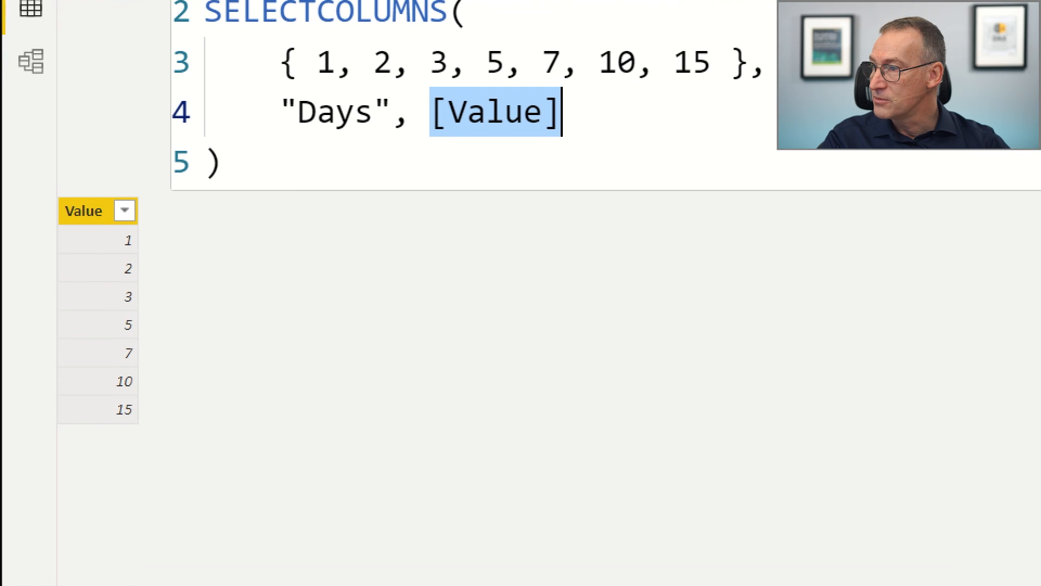
{"action": "left_click_drag", "start_coordinate": [38, 181], "coordinate": [175, 446]}
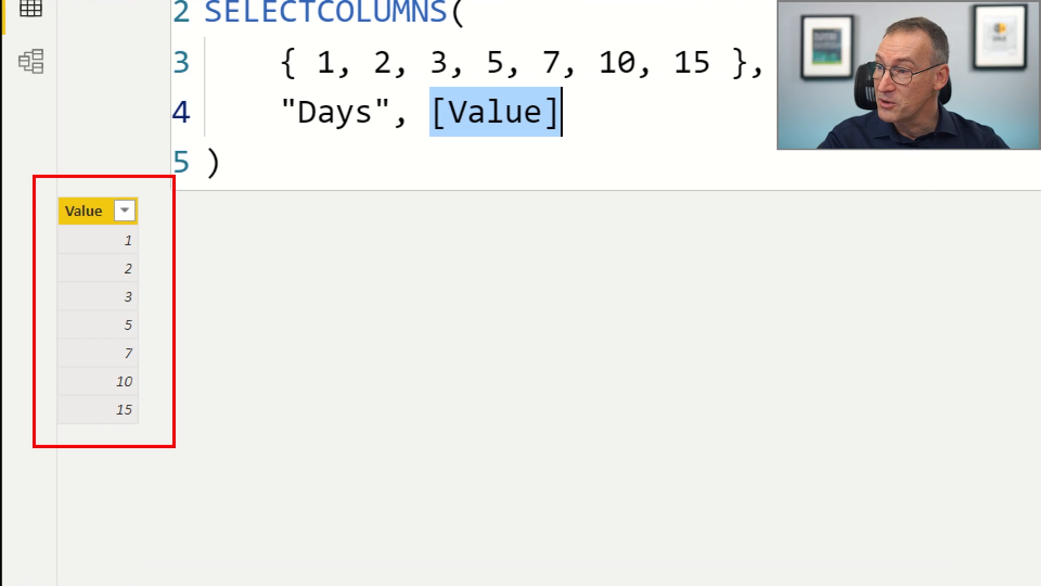
{"action": "left_click_drag", "start_coordinate": [150, 204], "coordinate": [176, 205]}
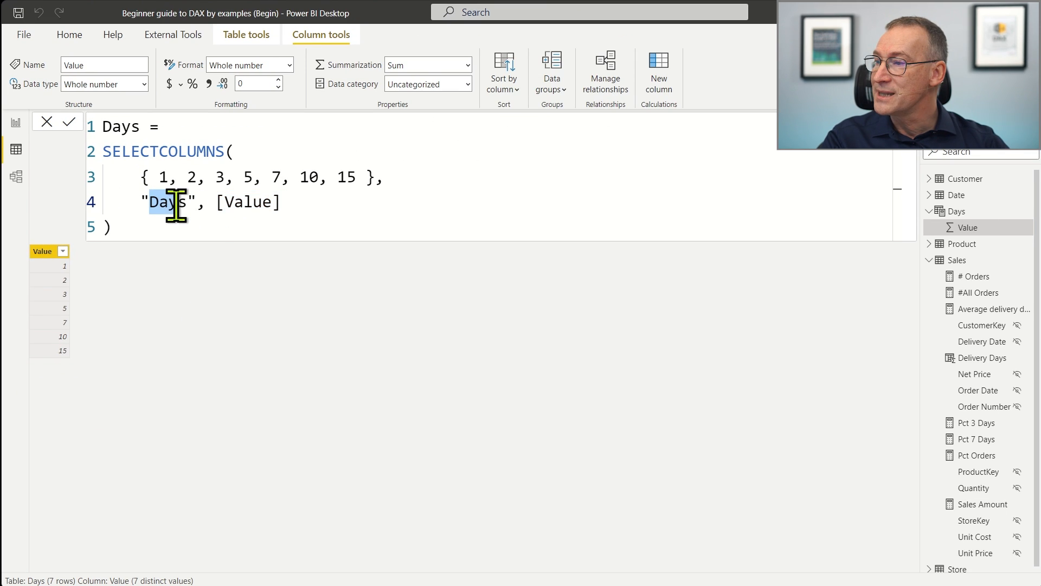
{"action": "double_click", "coordinate": [194, 163]}
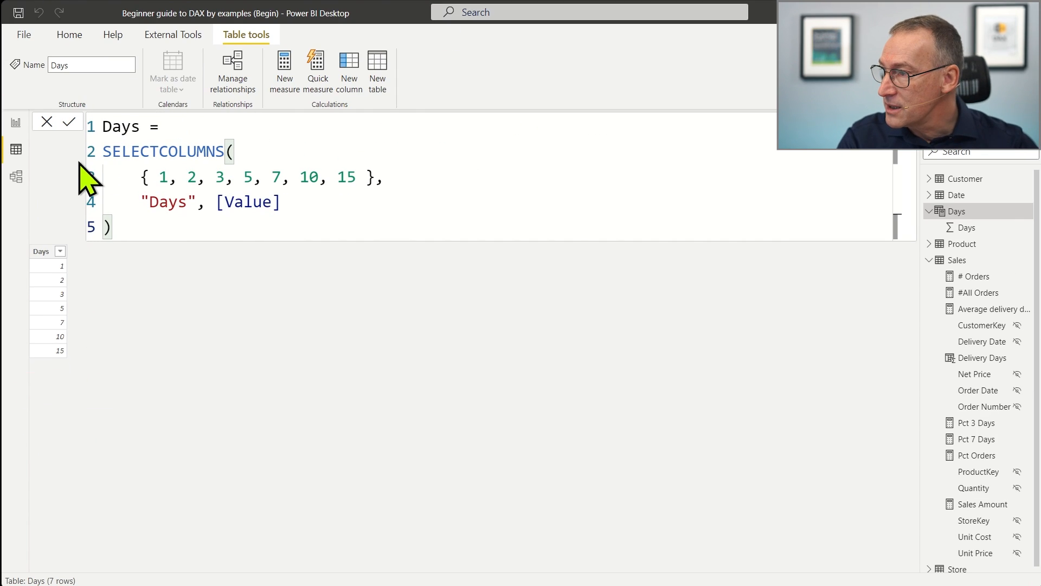
In the report's country matrix, remove Pct 7 Days and put the Days column of the Days table on the columns.
{"action": "left_click", "coordinate": [18, 126]}
{"action": "left_click", "coordinate": [498, 318]}
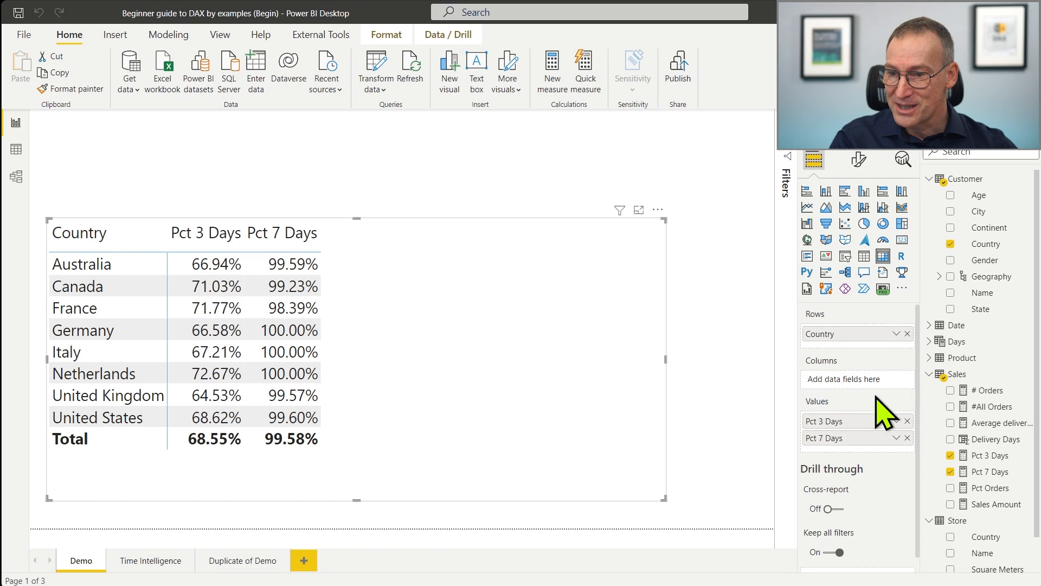
{"action": "left_click", "coordinate": [950, 471]}
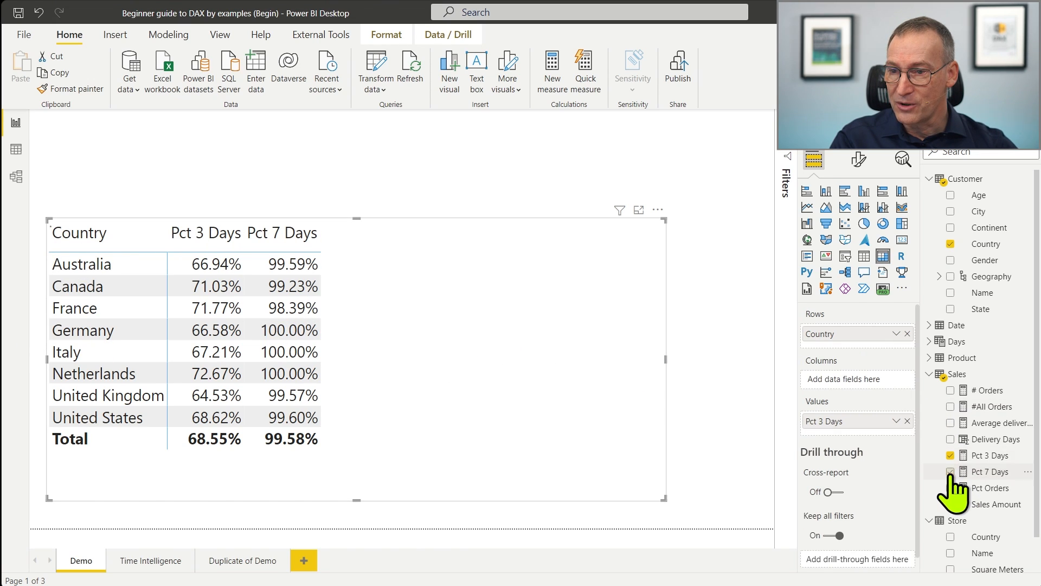
{"action": "left_click", "coordinate": [934, 345]}
{"action": "left_click_drag", "start_coordinate": [979, 359], "coordinate": [845, 387]}
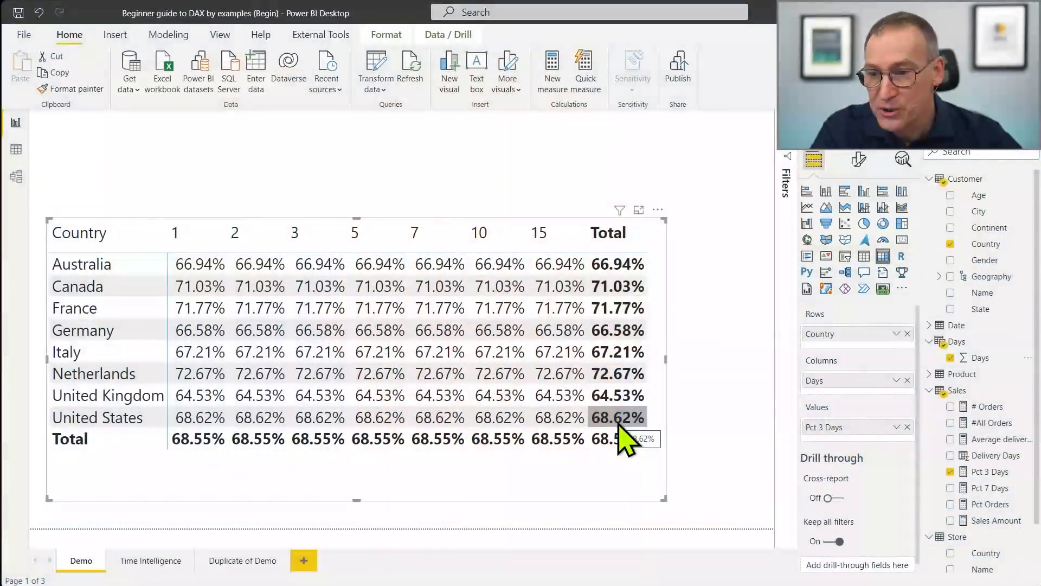
Copy the entire formula of the Pct 3 Days measure.
{"action": "left_click", "coordinate": [982, 476]}
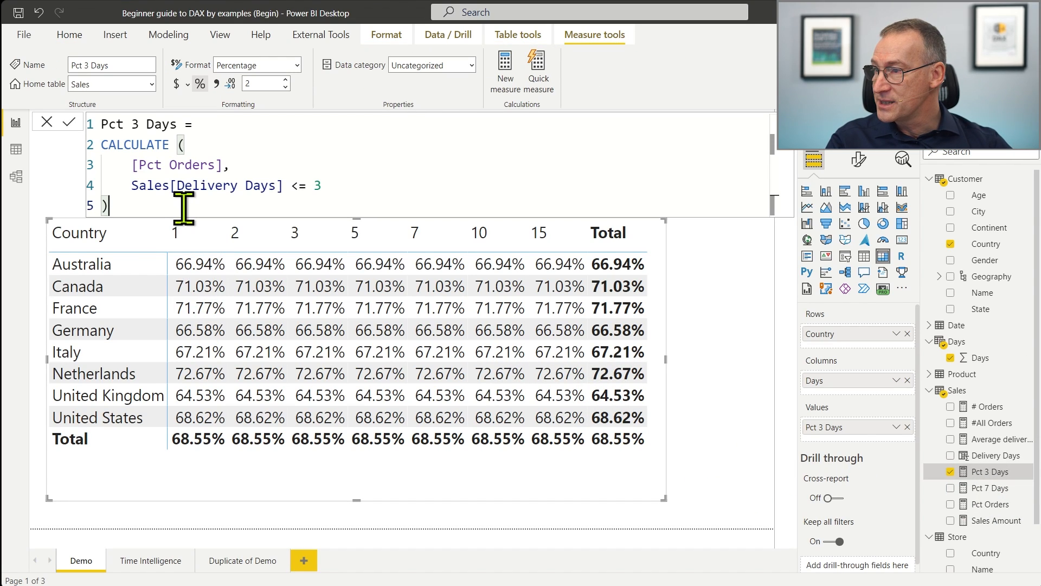
{"action": "left_click_drag", "start_coordinate": [184, 208], "coordinate": [100, 126]}
{"action": "key", "text": "ctrl+c"}
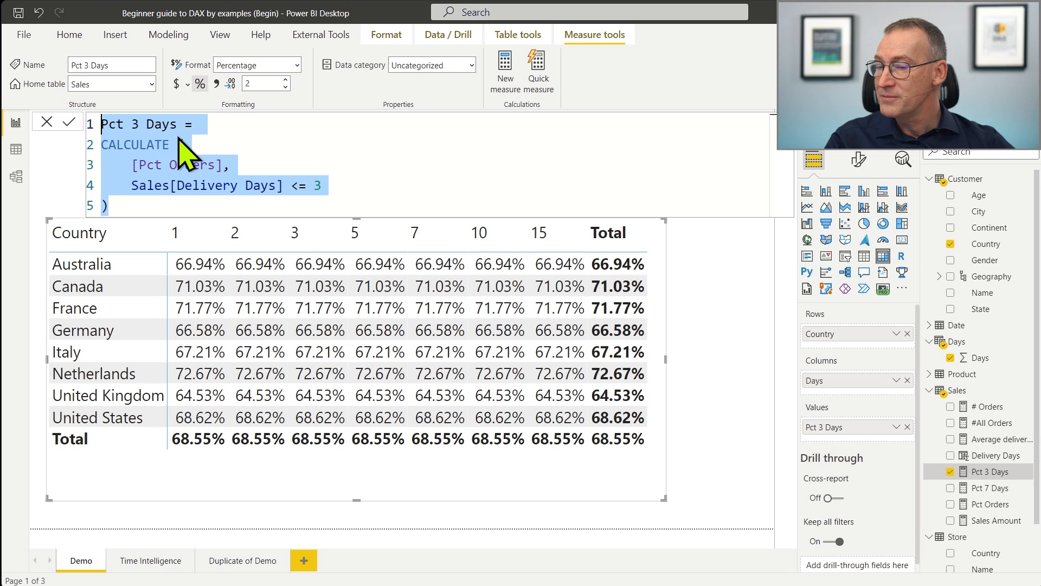
{"action": "left_click", "coordinate": [286, 217]}
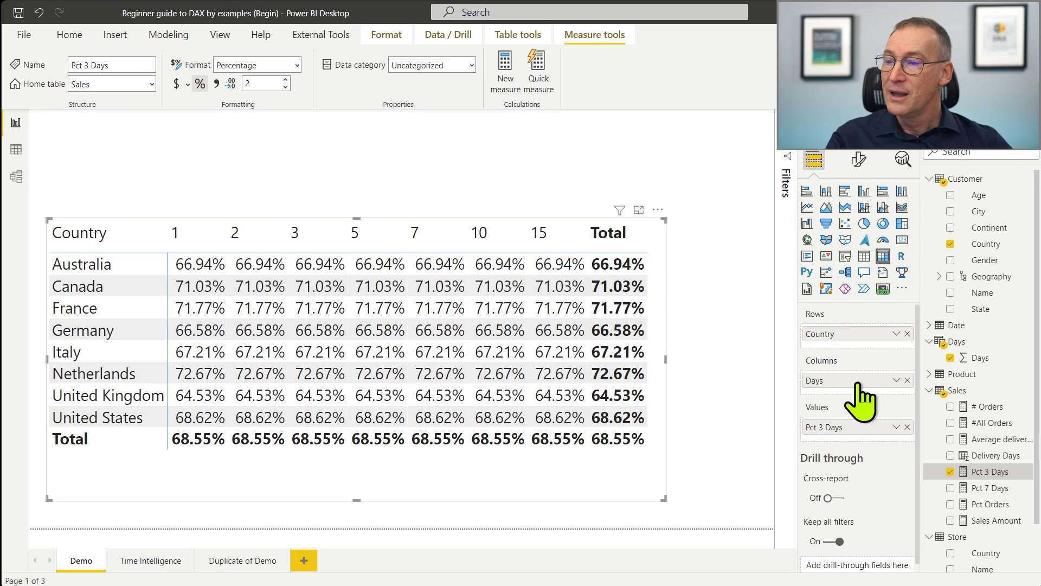
Start a new measure in the Sales table from the copied formula and name it Pct x Days.
{"action": "right_click", "coordinate": [964, 392]}
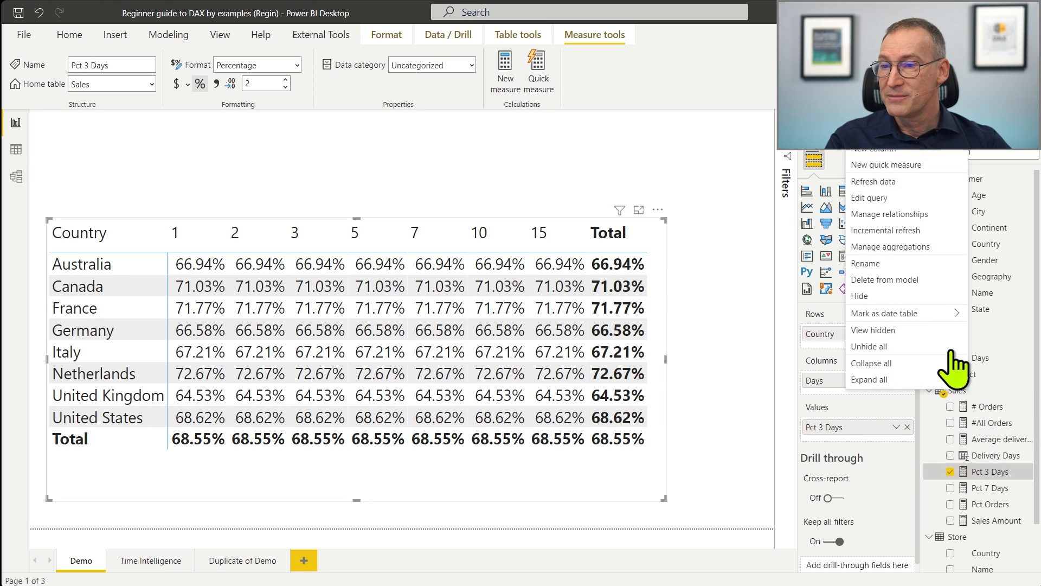
{"action": "left_click", "coordinate": [903, 138]}
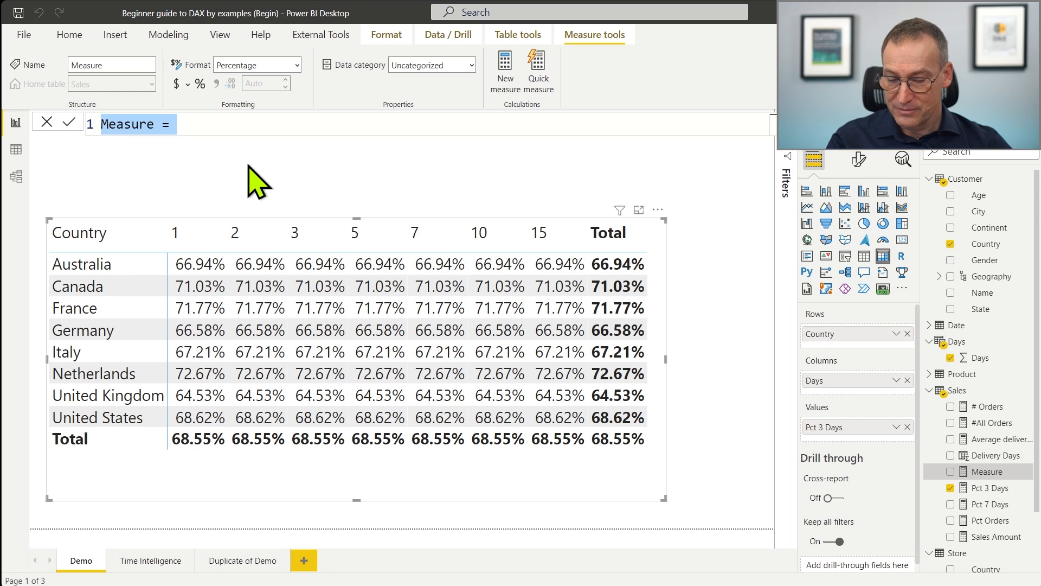
{"action": "key", "text": "ctrl+v"}
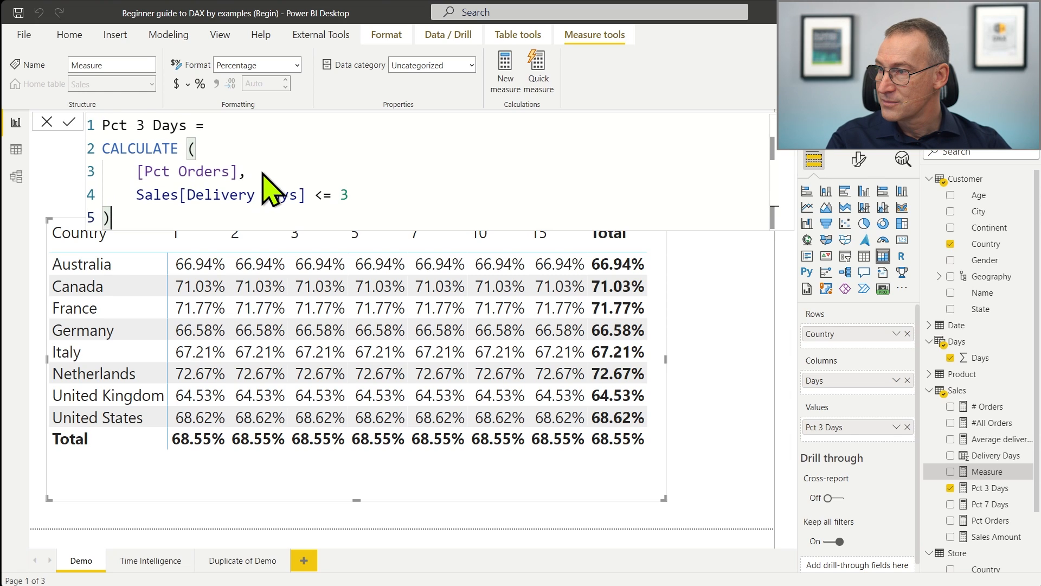
{"action": "left_click", "coordinate": [248, 142]}
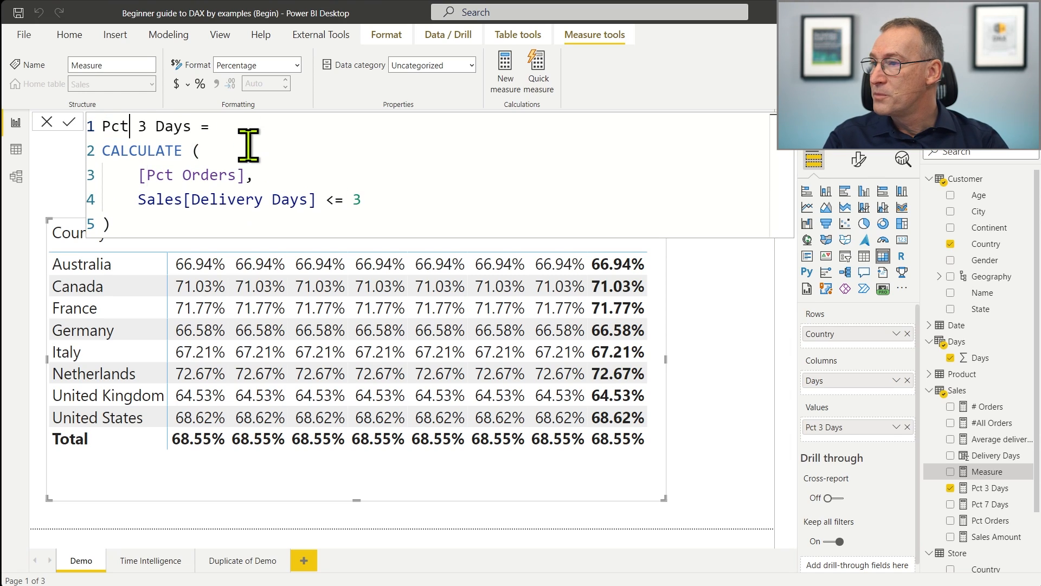
{"action": "key", "text": "Delete"}
{"action": "type", "text": "x"}
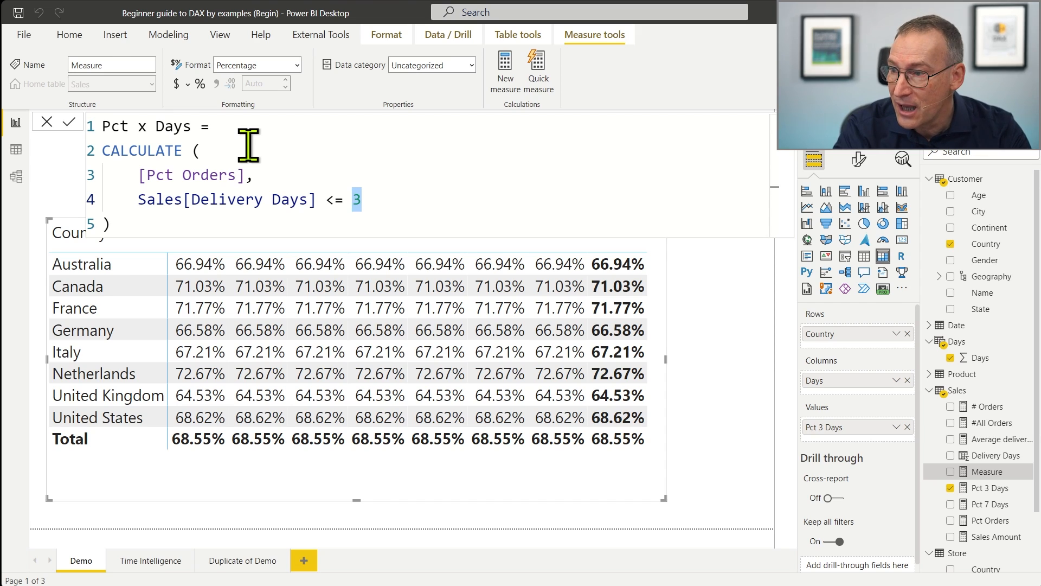
Replace the 3 in the Delivery Days condition of Pct x Days with Days[Days].
{"action": "type", "text": "Da"}
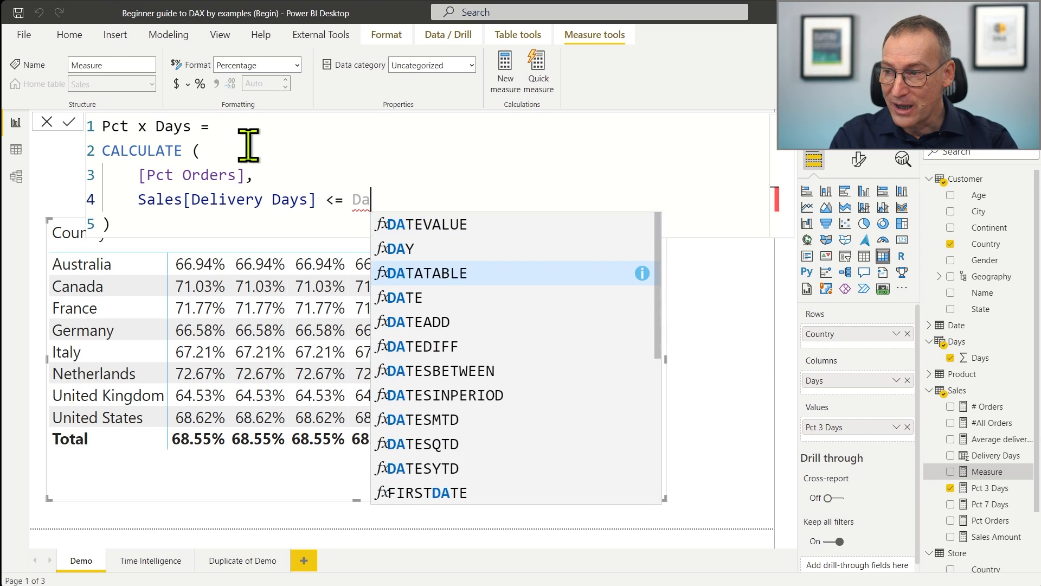
{"action": "type", "text": "ys[D"}
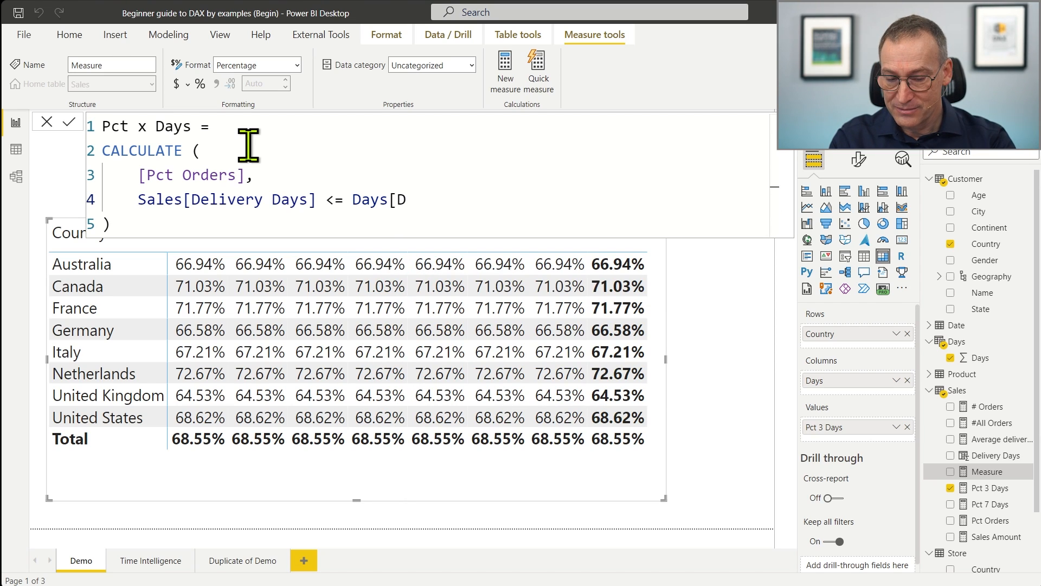
{"action": "type", "text": "ays]"}
{"action": "key", "text": "ctrl+shift+Left"}
{"action": "key", "text": "ctrl+shift+Left"}
{"action": "key", "text": "ctrl+shift+Left"}
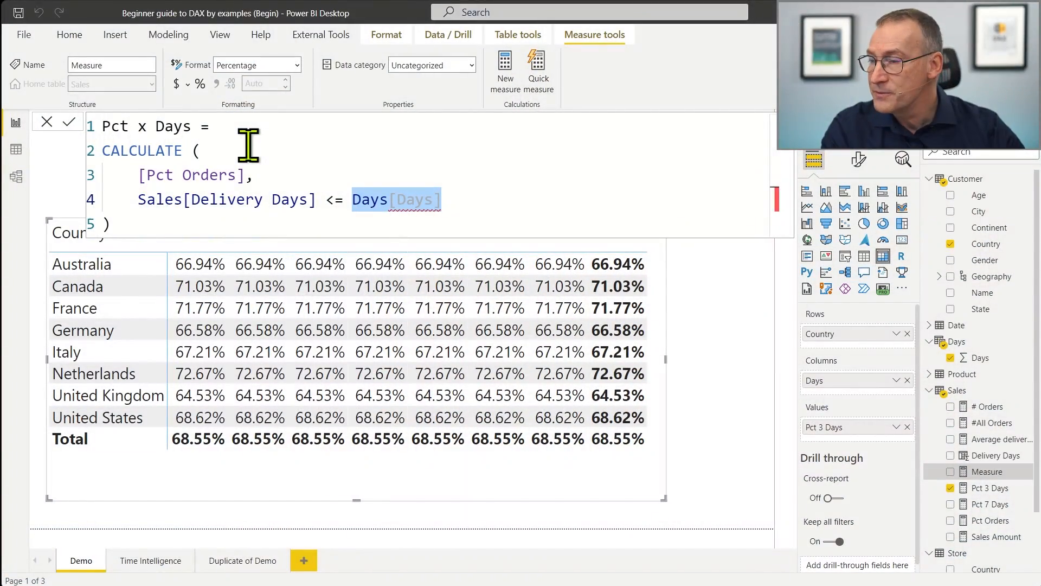
Add a variable xDays before CALCULATE, assigned SELECTEDVALUE of Days[Days].
{"action": "left_click", "coordinate": [305, 125]}
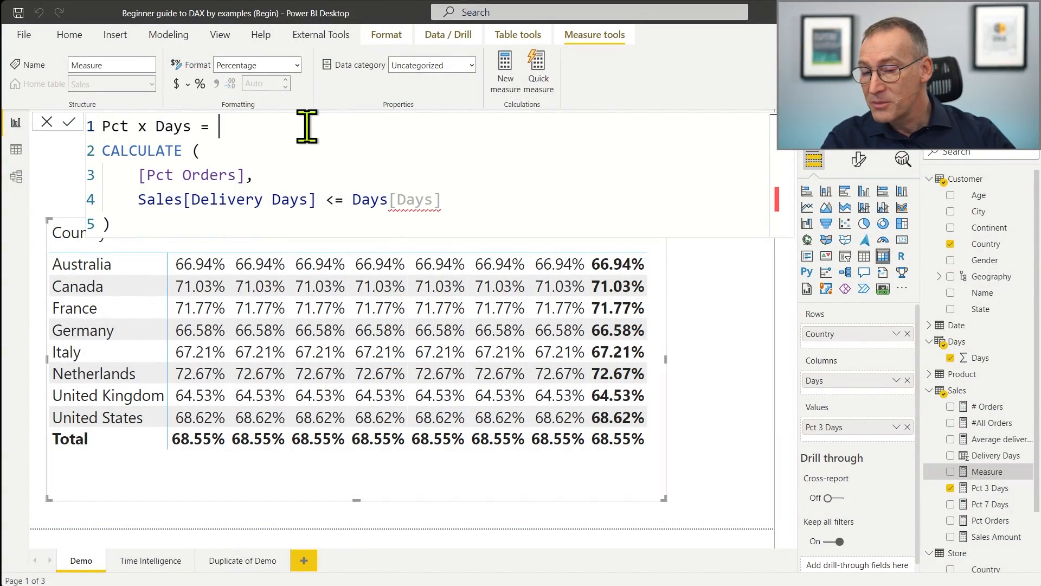
{"action": "key", "text": "shift+Return"}
{"action": "type", "text": "VAR "}
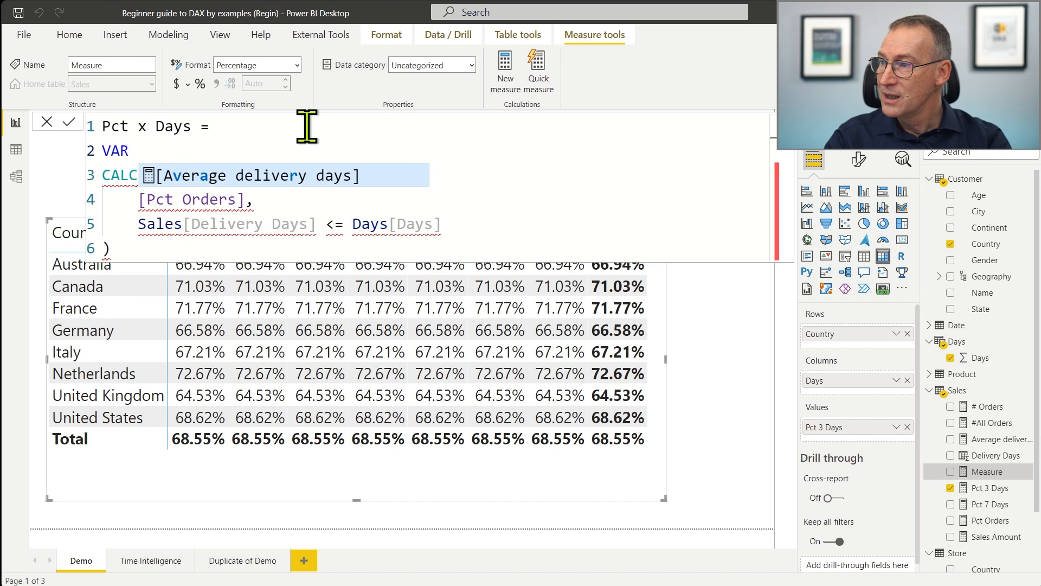
{"action": "type", "text": "x"}
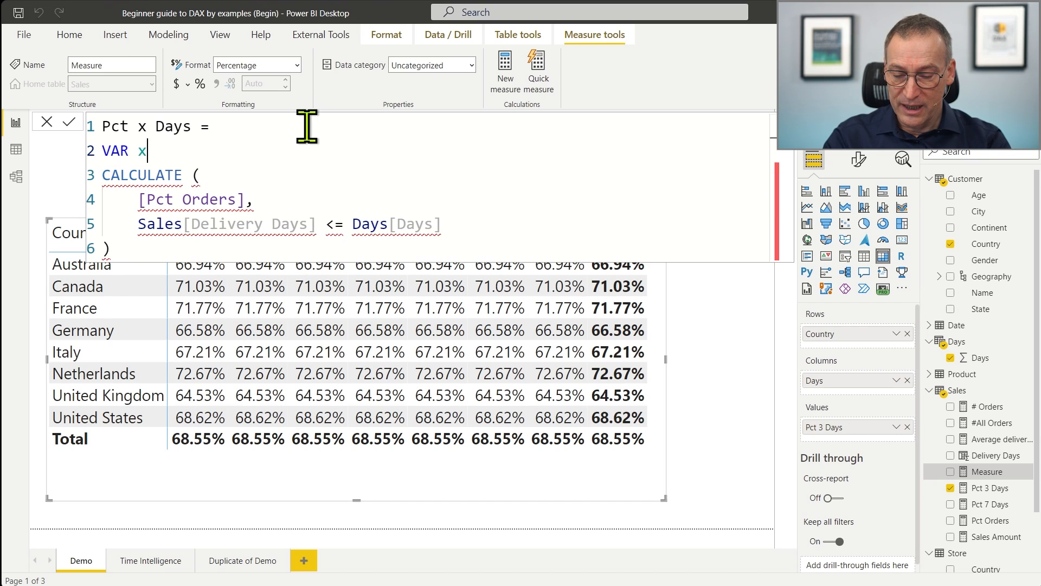
{"action": "type", "text": "Days = SEKE"}
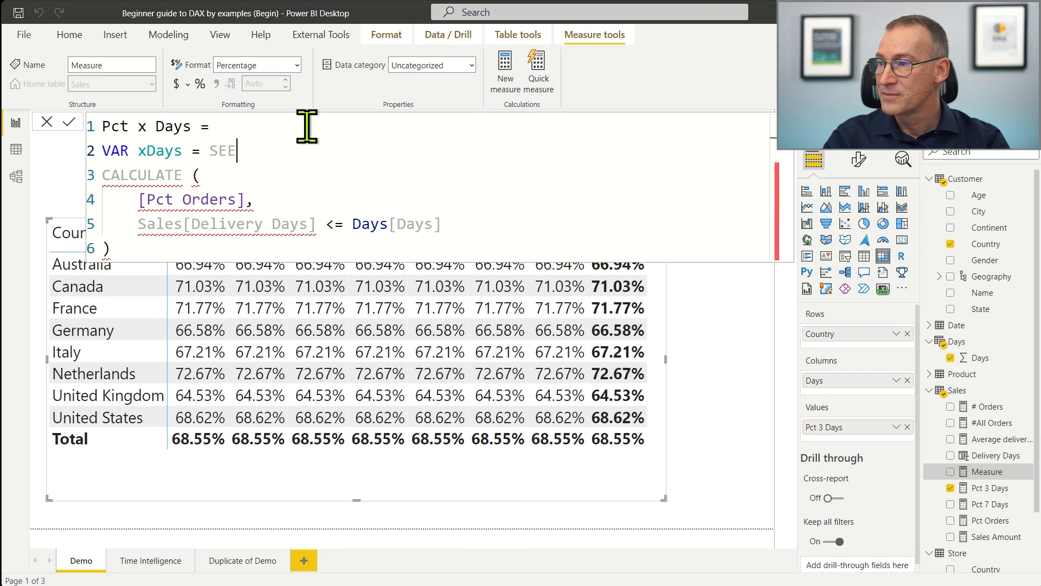
{"action": "type", "text": "LEC"}
{"action": "key", "text": "Down"}
{"action": "key", "text": "Down"}
{"action": "key", "text": "Down"}
{"action": "key", "text": "Down"}
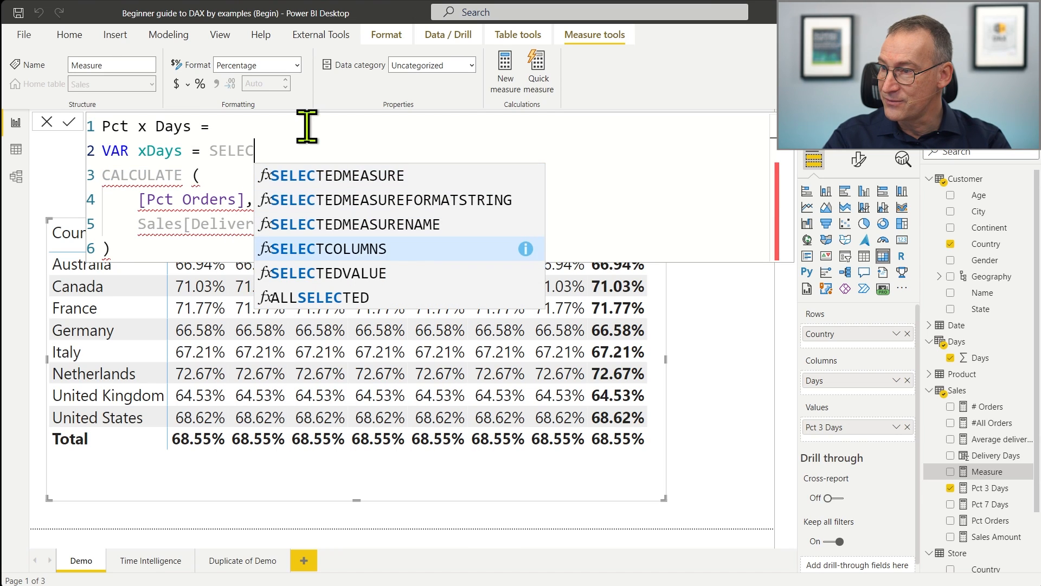
{"action": "key", "text": "Tab"}
{"action": "type", "text": "Days"}
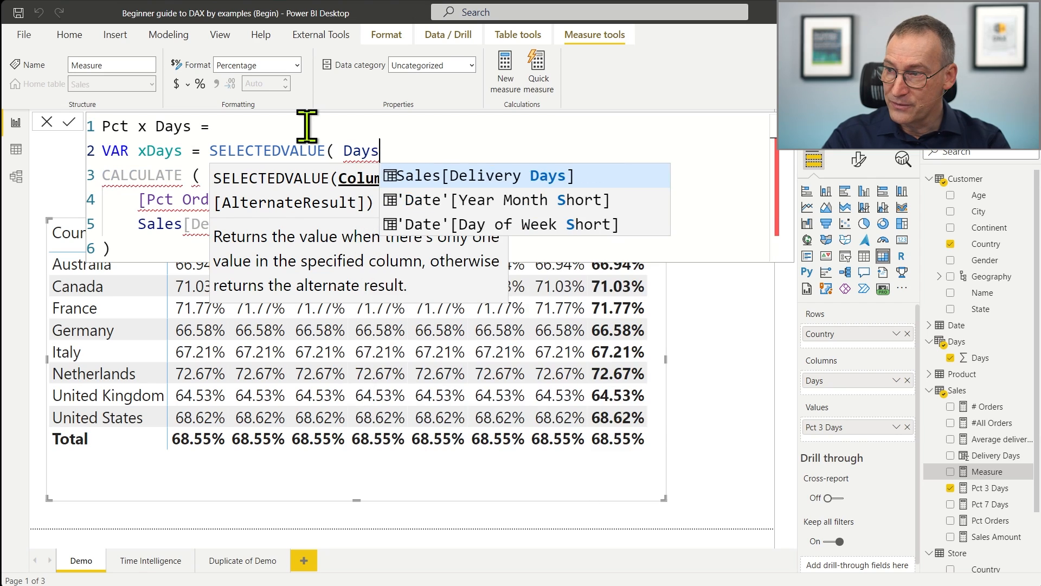
{"action": "type", "text": "[Days]"}
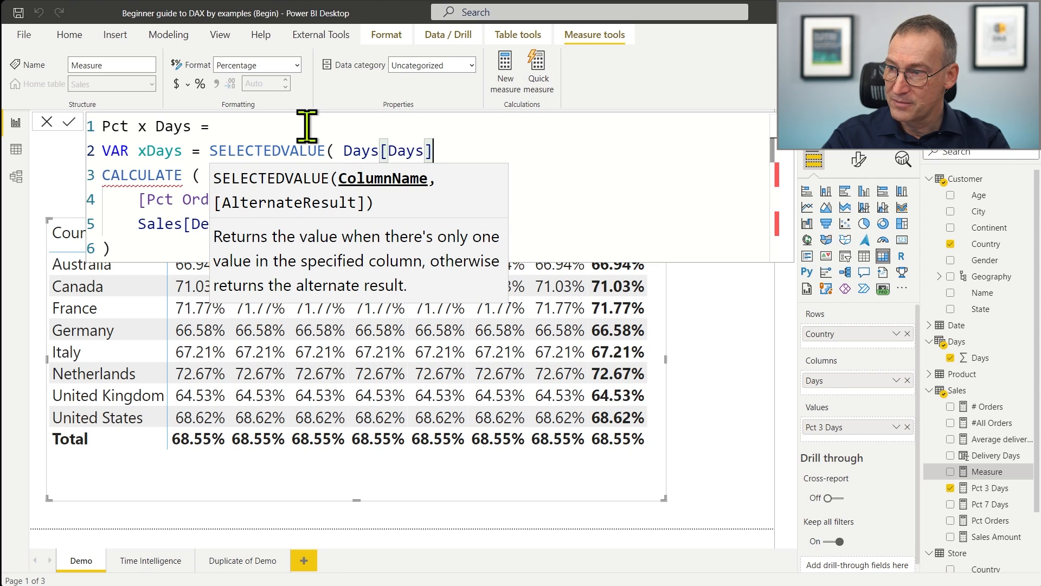
Declare a second variable, Result, that holds the CALCULATE expression, and indent the expression one level.
{"action": "key", "text": "Return"}
{"action": "type", "text": "RETU"}
{"action": "key", "text": "shift+Home"}
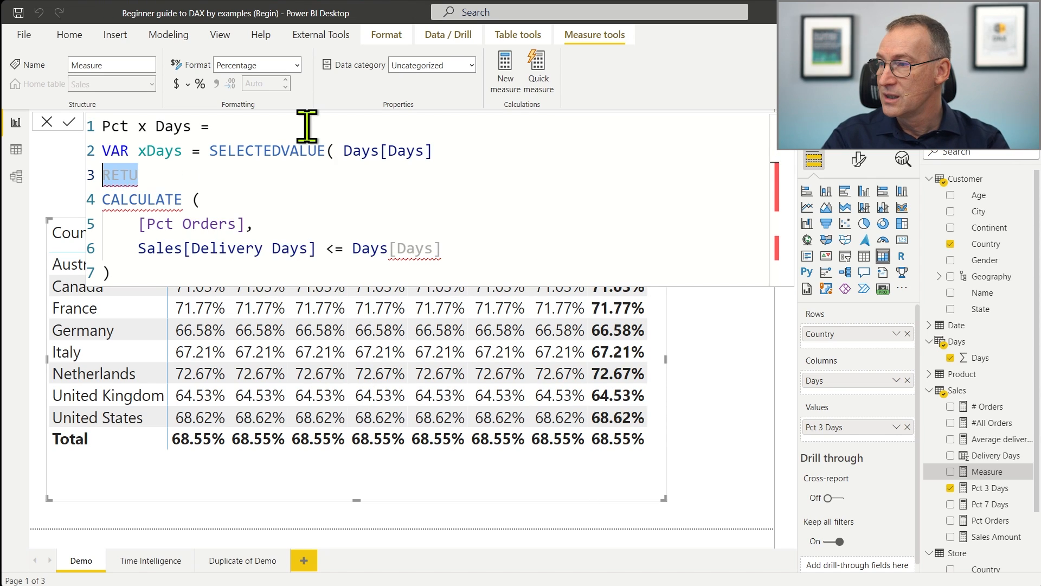
{"action": "type", "text": "VAR "}
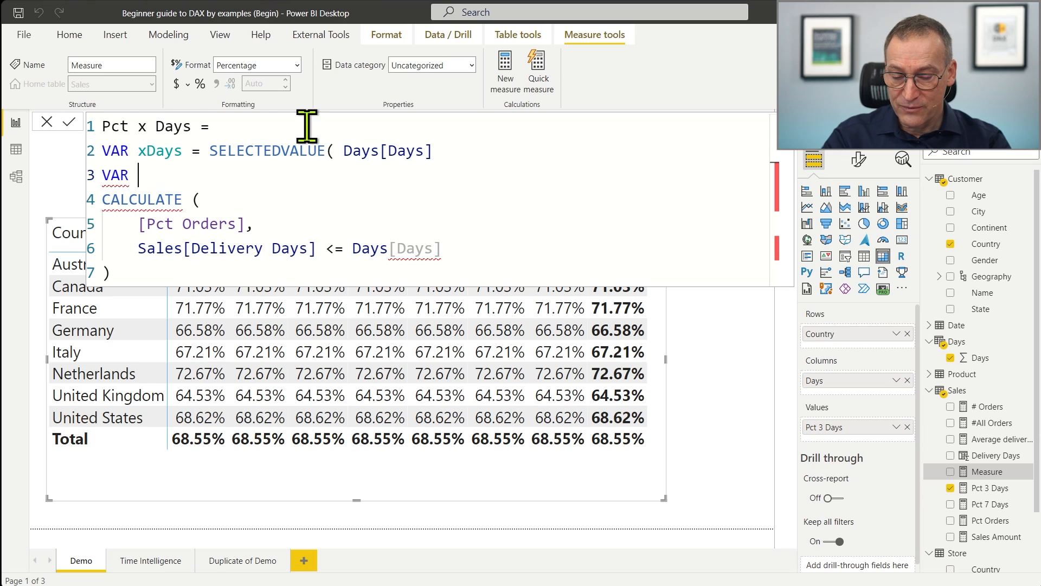
{"action": "type", "text": "Result ="}
{"action": "key", "text": "Down"}
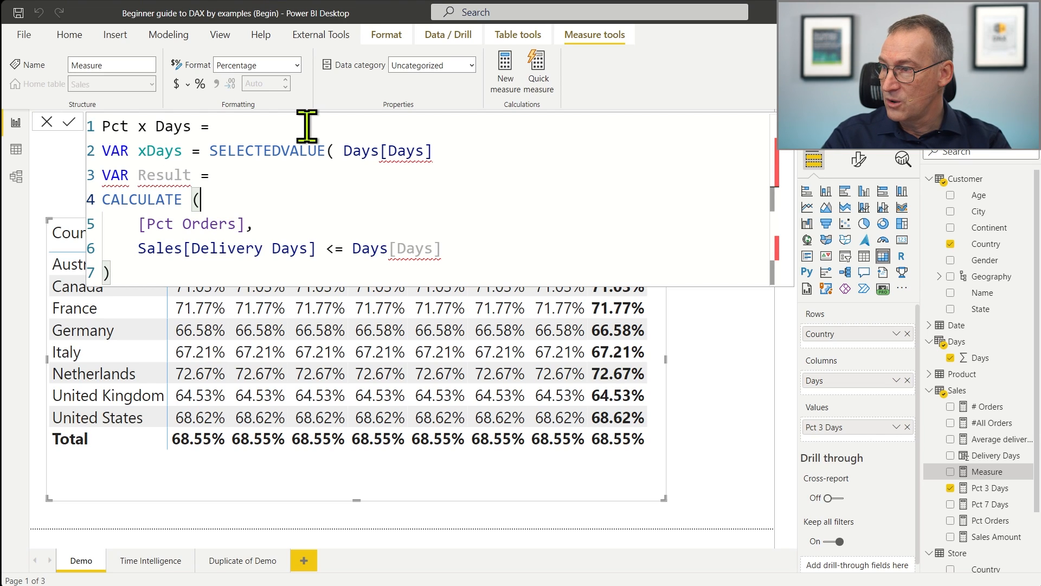
{"action": "key", "text": "Home"}
{"action": "key", "text": "shift+ctrl+End"}
{"action": "key", "text": "Tab"}
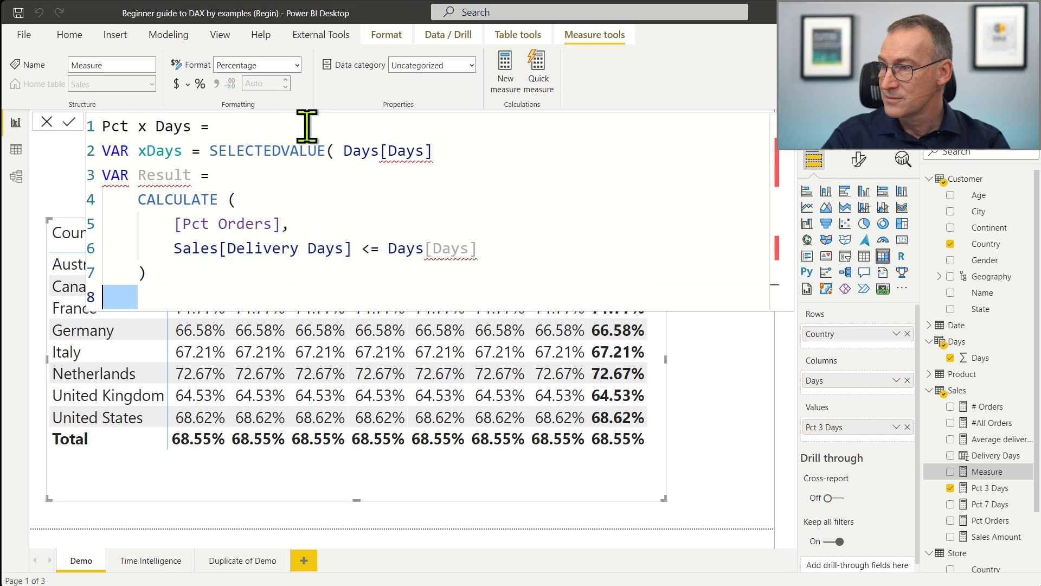
End the Pct x Days formula with a RETURN section that returns Result.
{"action": "type", "text": "RETURN"}
{"action": "key", "text": "Return"}
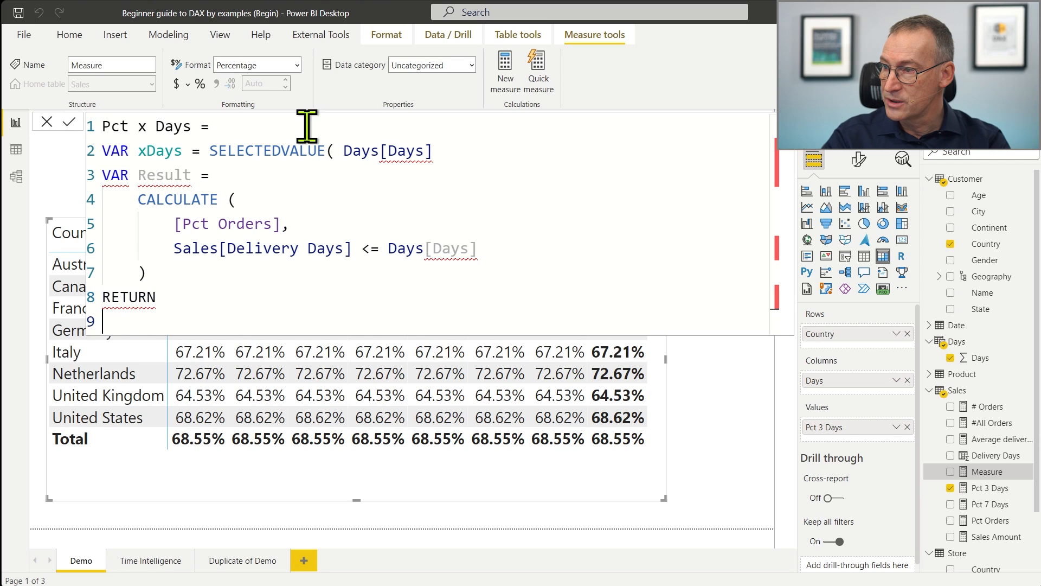
{"action": "key", "text": "Tab"}
{"action": "type", "text": "Result"}
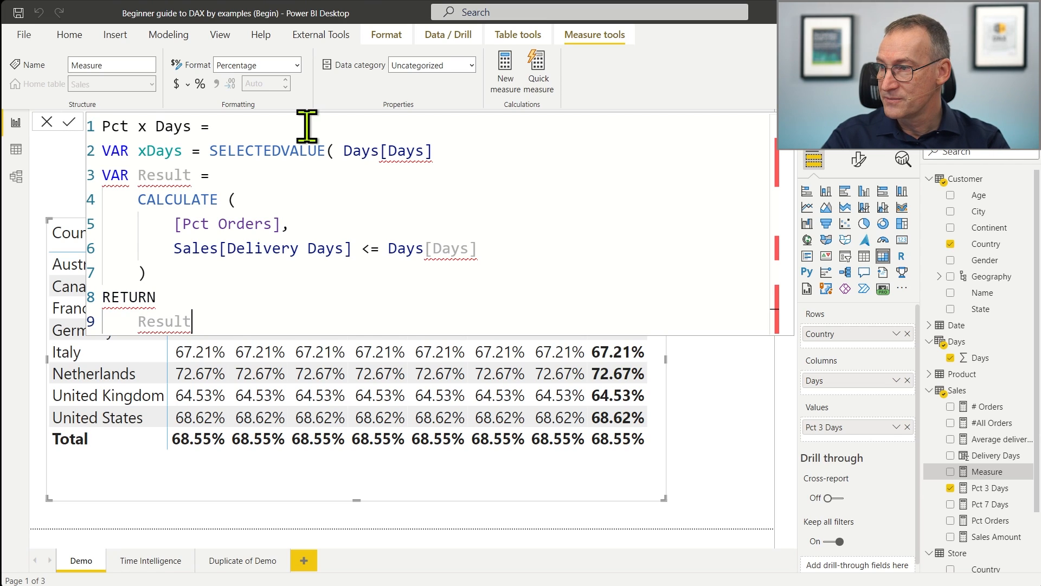
Add the missing closing parenthesis to SELECTEDVALUE in the xDays definition.
{"action": "key", "text": "Up"}
{"action": "key", "text": "Up"}
{"action": "key", "text": "Up"}
{"action": "key", "text": "Up"}
{"action": "key", "text": "Up"}
{"action": "key", "text": "Up"}
{"action": "key", "text": "Up"}
{"action": "key", "text": "End"}
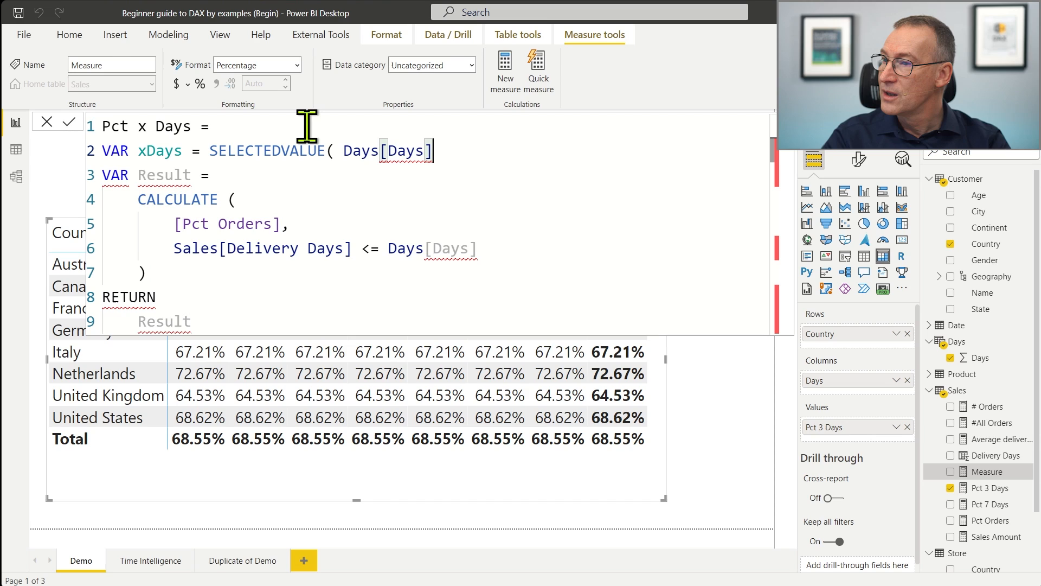
{"action": "type", "text": ")"}
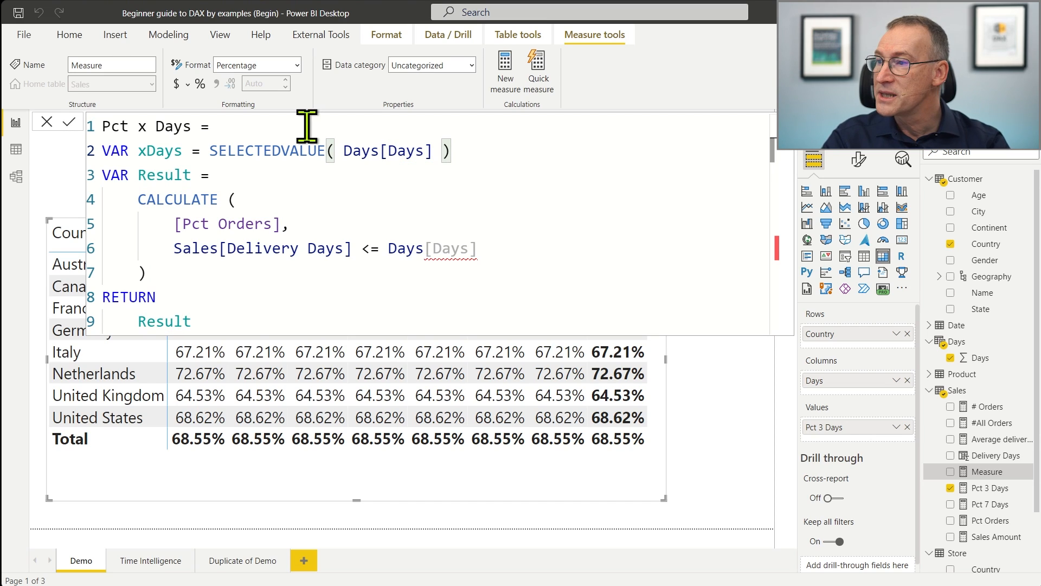
Replace Days[Days] in the Delivery Days condition with the xDays variable.
{"action": "key", "text": "Home"}
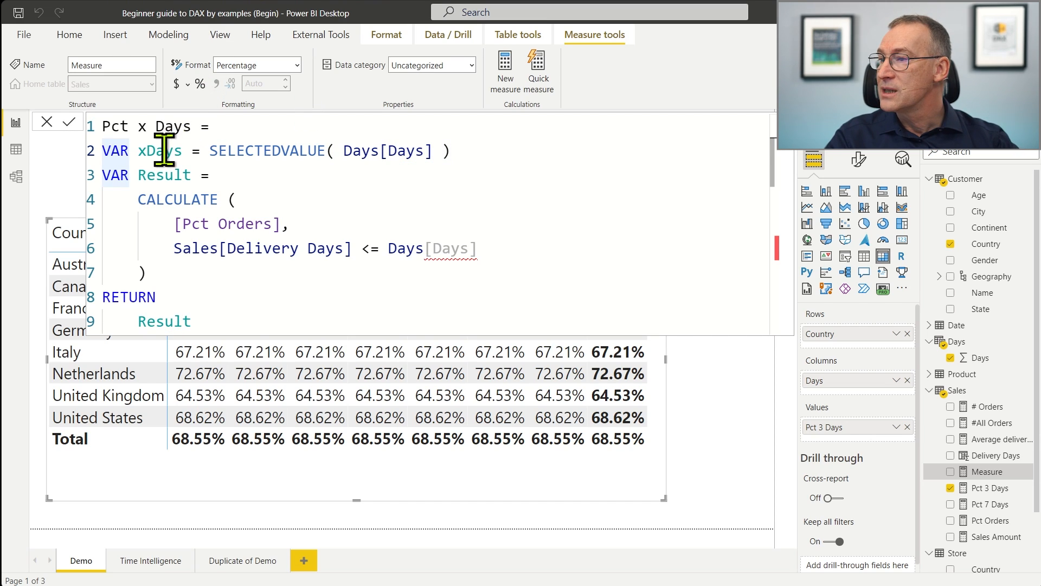
{"action": "double_click", "coordinate": [164, 150]}
{"action": "key", "text": "ctrl+c"}
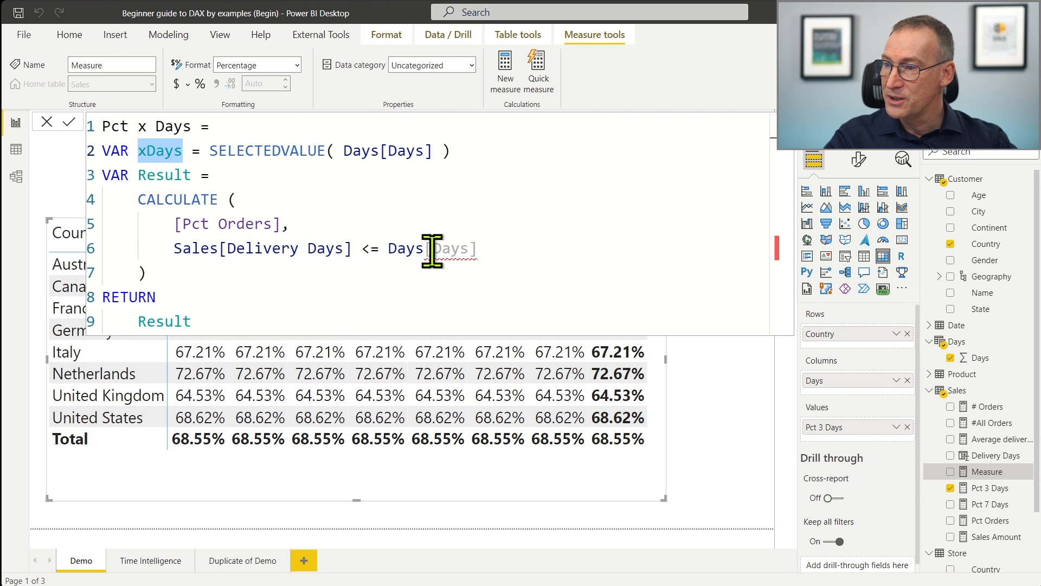
{"action": "left_click", "coordinate": [388, 250]}
{"action": "left_click_drag", "start_coordinate": [388, 251], "coordinate": [505, 254]}
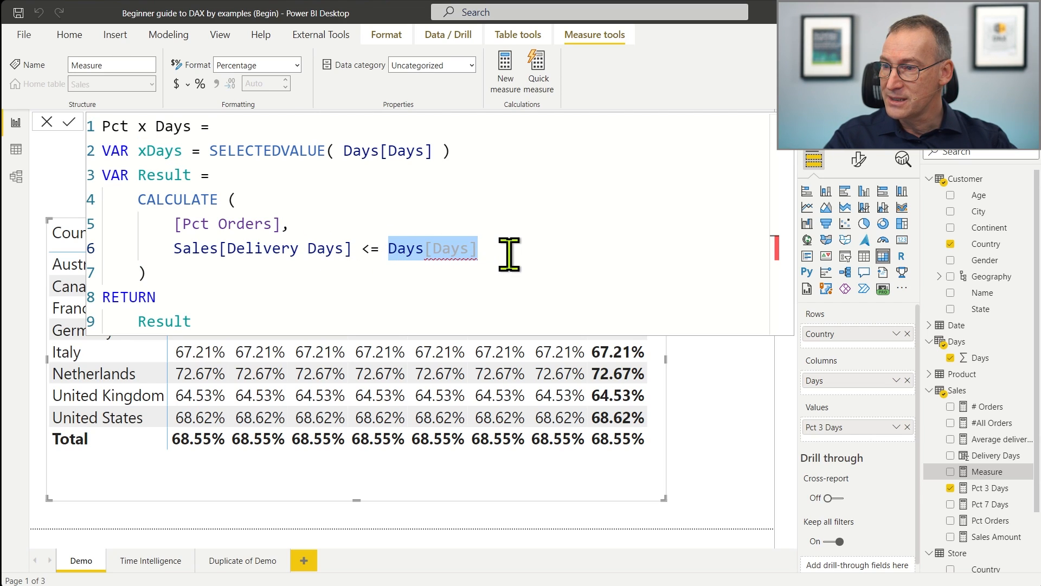
{"action": "key", "text": "ctrl+v"}
Commit the Pct x Days measure and format it as a percentage.
{"action": "left_click", "coordinate": [283, 296]}
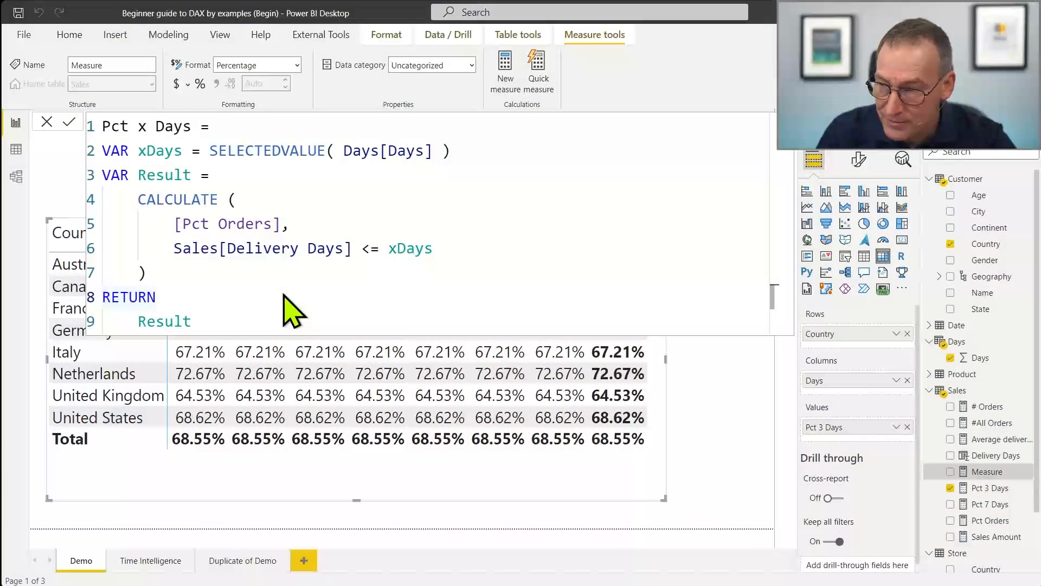
{"action": "key", "text": "Return"}
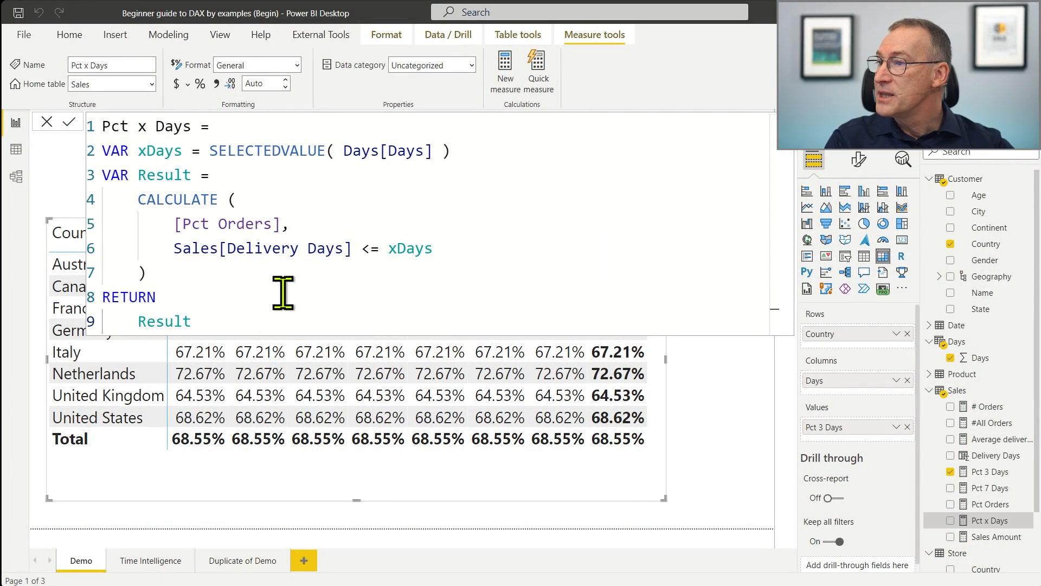
{"action": "left_click", "coordinate": [200, 83]}
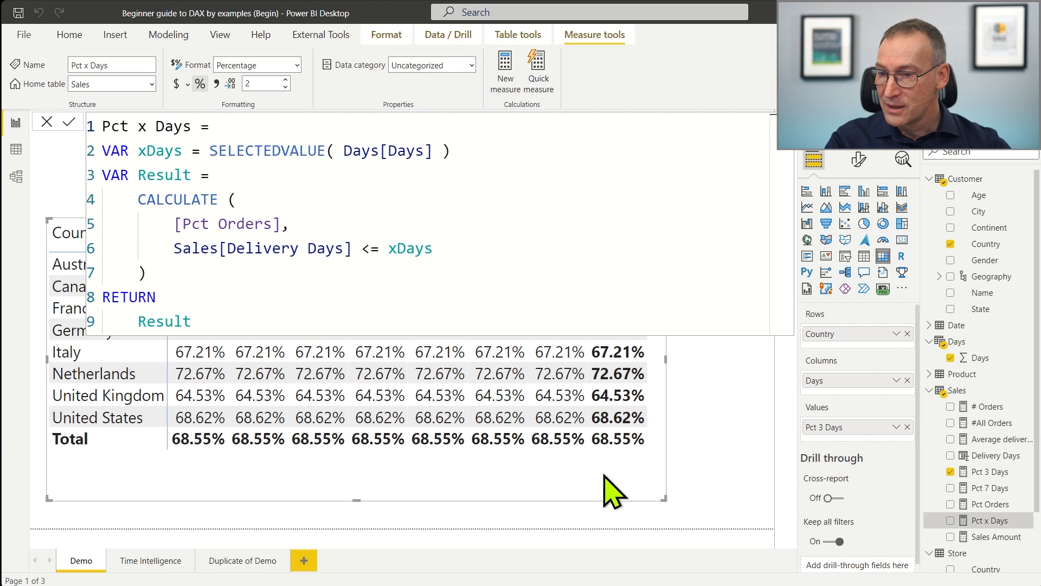
Replace Pct 3 Days with Pct x Days as the value of the country matrix.
{"action": "left_click", "coordinate": [907, 427]}
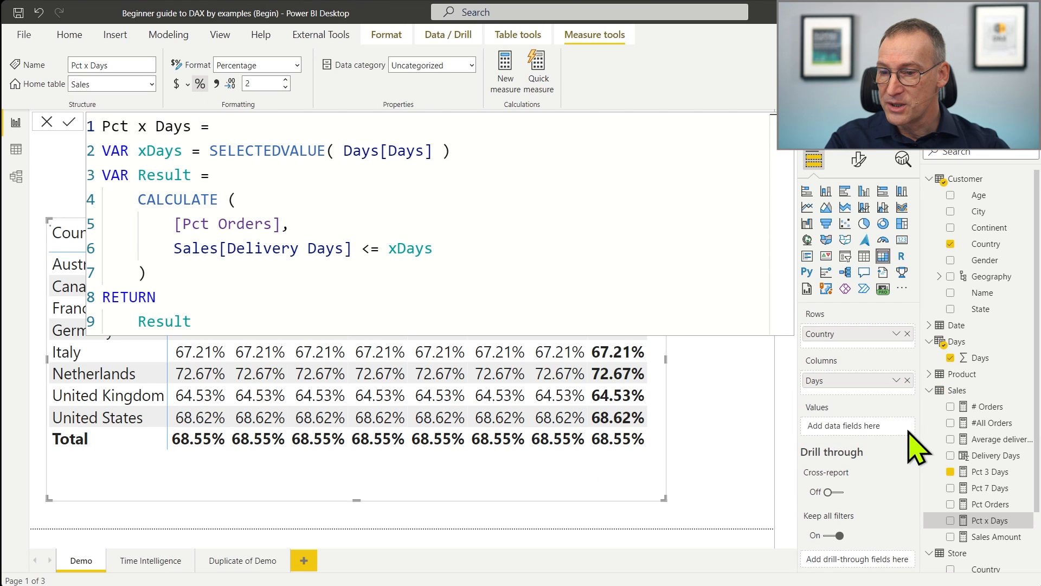
{"action": "left_click_drag", "start_coordinate": [991, 522], "coordinate": [495, 458]}
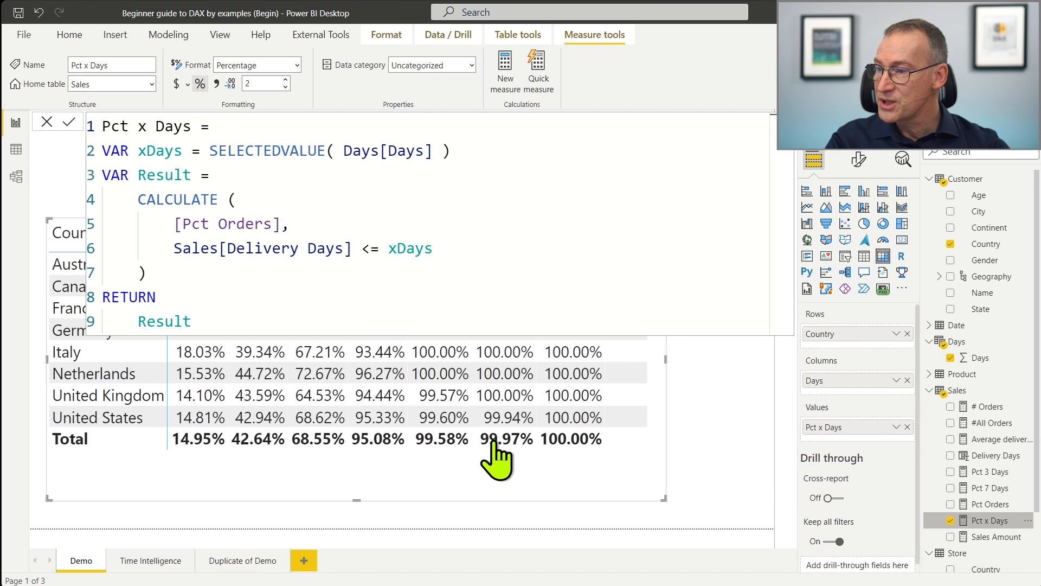
Move the matrix to the lower-left corner of the report page and reduce its height from the upper edge.
{"action": "left_click", "coordinate": [734, 455]}
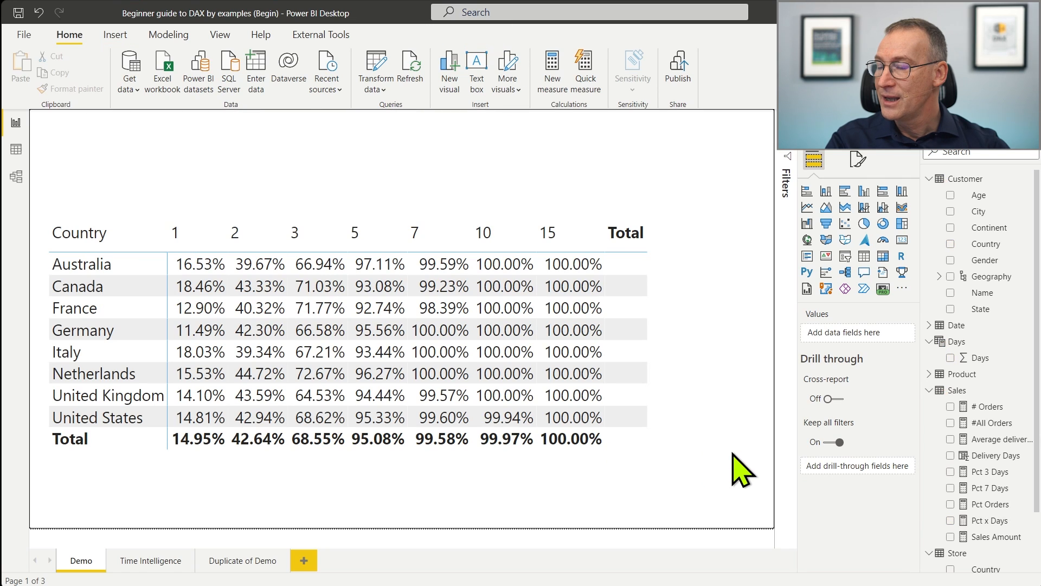
{"action": "left_click_drag", "start_coordinate": [576, 470], "coordinate": [560, 497]}
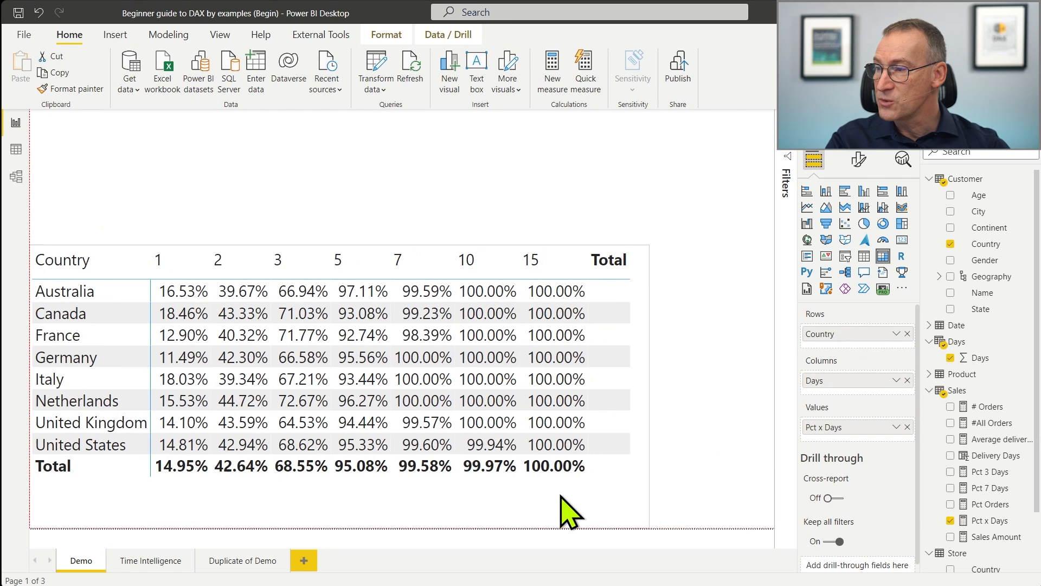
{"action": "left_click_drag", "start_coordinate": [344, 245], "coordinate": [347, 276]}
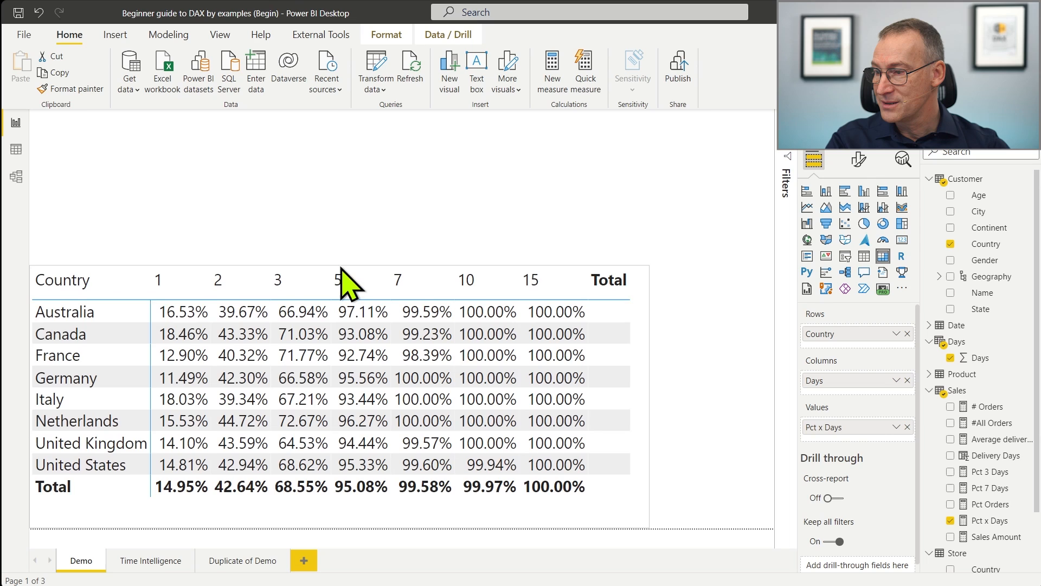
Reopen the Pct x Days formula in smaller text and examine the matrix percentages, marking the 10 and 15 day columns.
{"action": "left_click", "coordinate": [990, 520]}
{"action": "scroll", "coordinate": [412, 277], "scroll_direction": "down", "scroll_amount": 2}
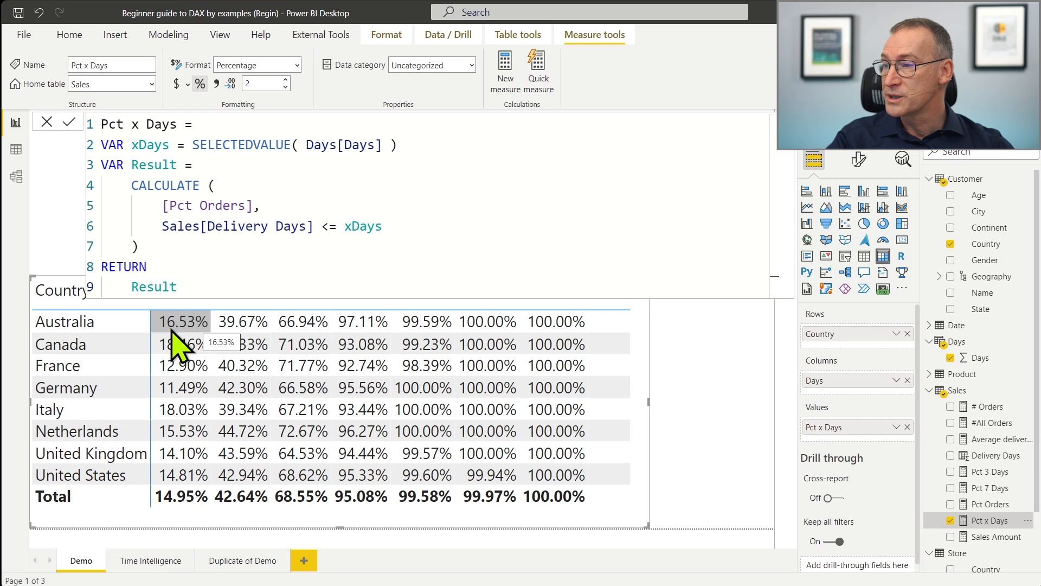
{"action": "scroll", "coordinate": [370, 246], "scroll_direction": "down", "scroll_amount": 2}
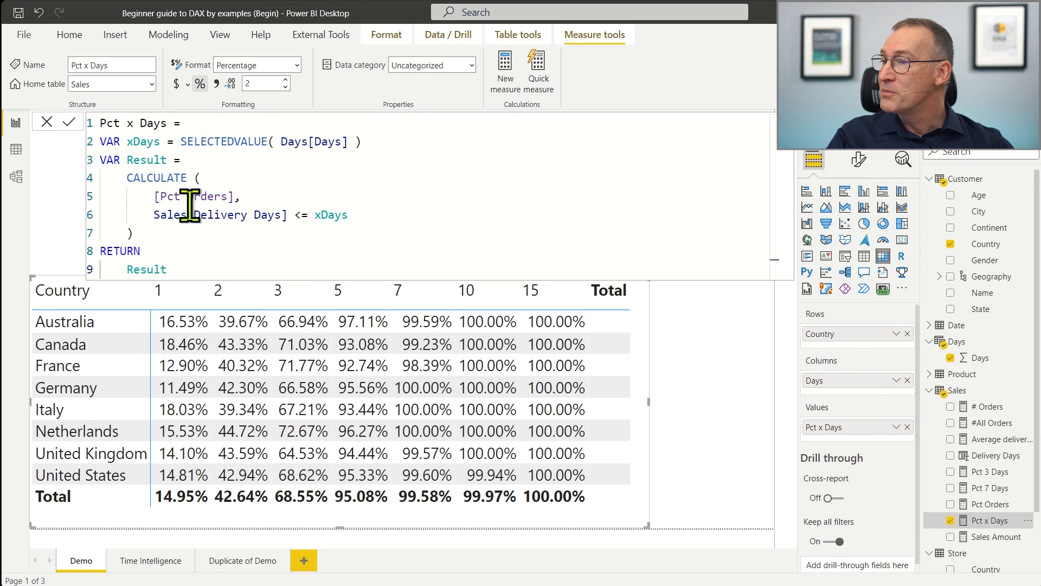
{"action": "scroll", "coordinate": [190, 205], "scroll_direction": "up", "scroll_amount": 1}
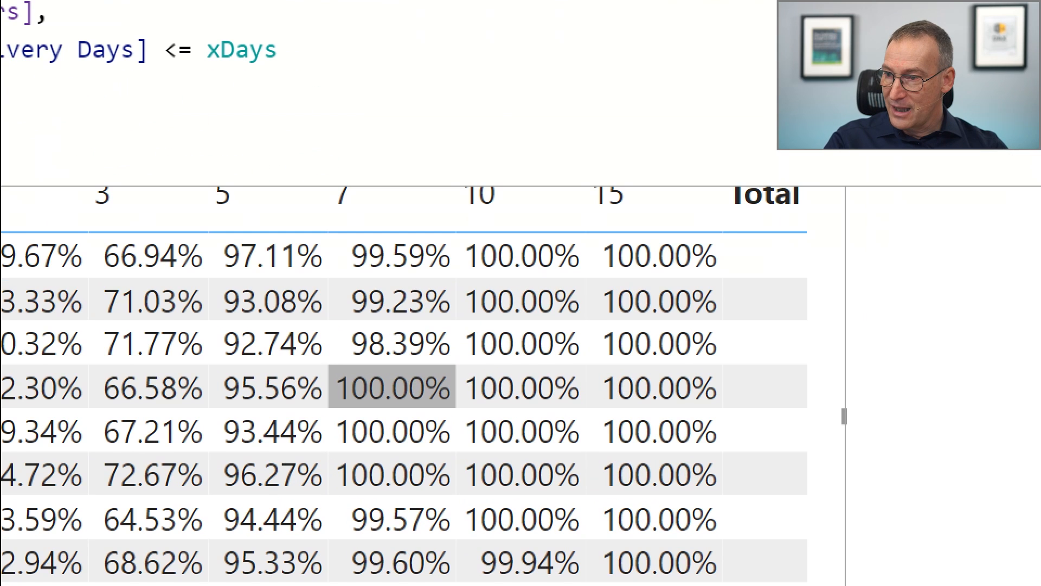
{"action": "left_click_drag", "start_coordinate": [458, 249], "coordinate": [599, 557]}
{"action": "mouse_move", "coordinate": [590, 235]}
{"action": "left_mouse_down"}
{"action": "mouse_move", "coordinate": [662, 360]}
{"action": "mouse_move", "coordinate": [730, 548]}
{"action": "left_mouse_up"}
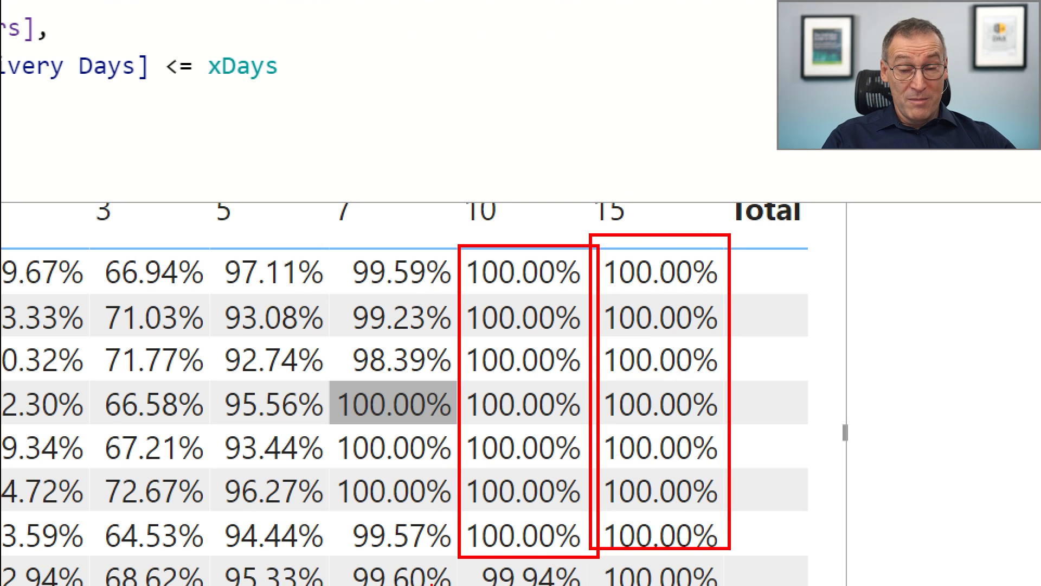
{"action": "key", "text": "Escape"}
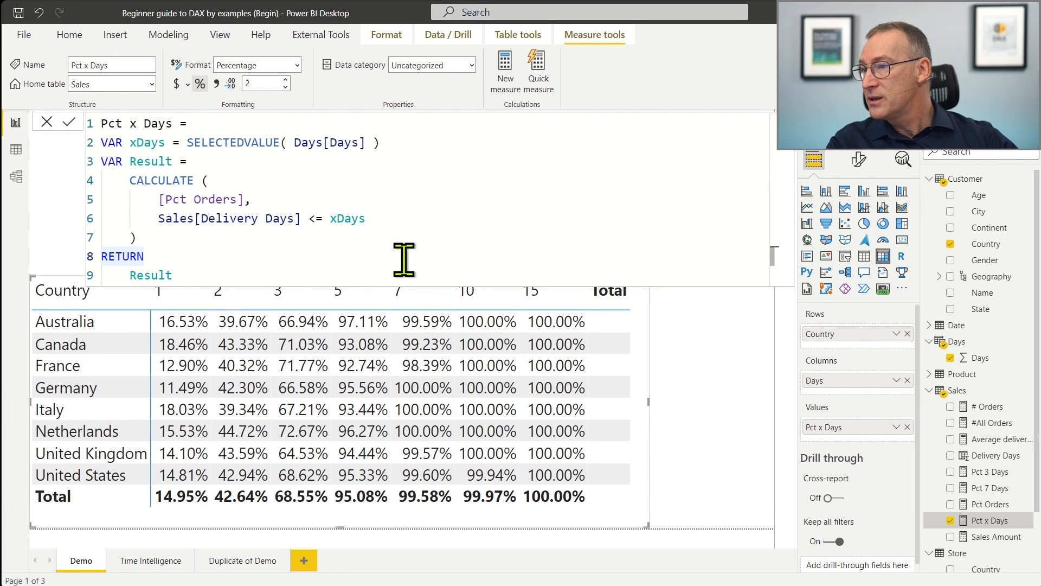
Change the Pct x Days return expression to IF ( Result < 1, Result ) and commit the measure.
{"action": "key", "text": "Down"}
{"action": "key", "text": "Home"}
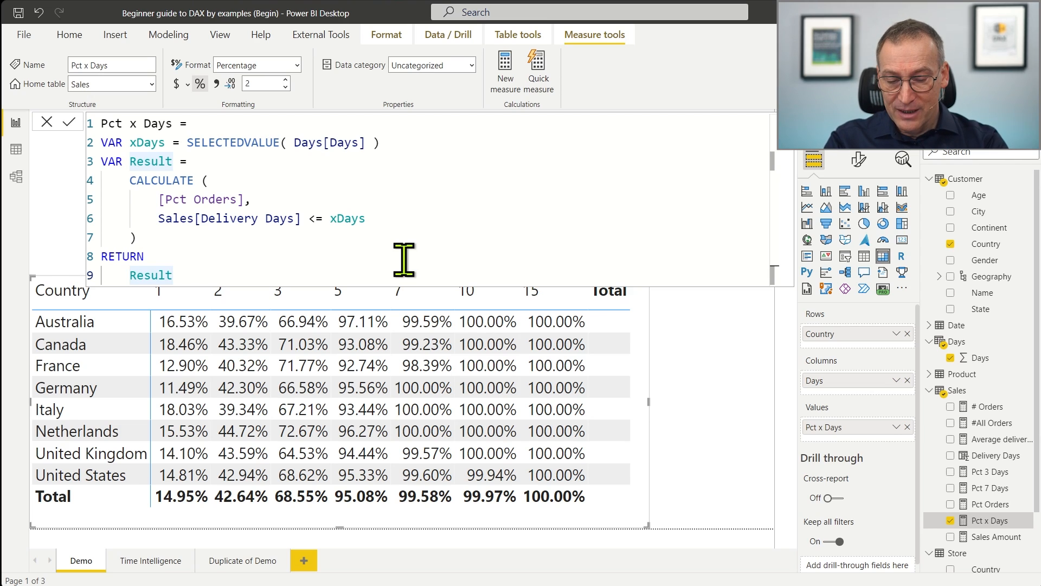
{"action": "type", "text": "IF ("}
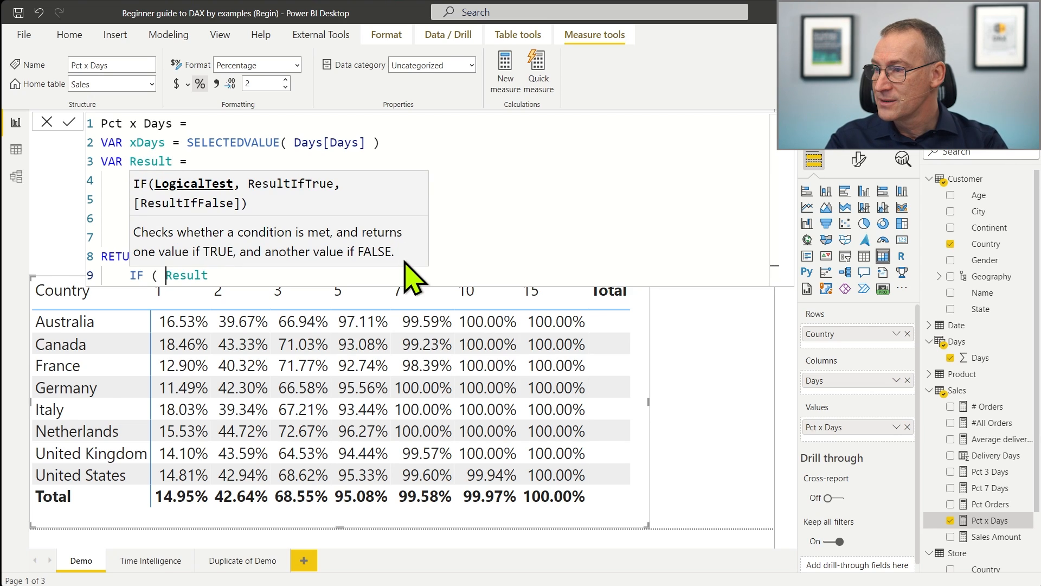
{"action": "key", "text": "End"}
{"action": "type", "text": ">"}
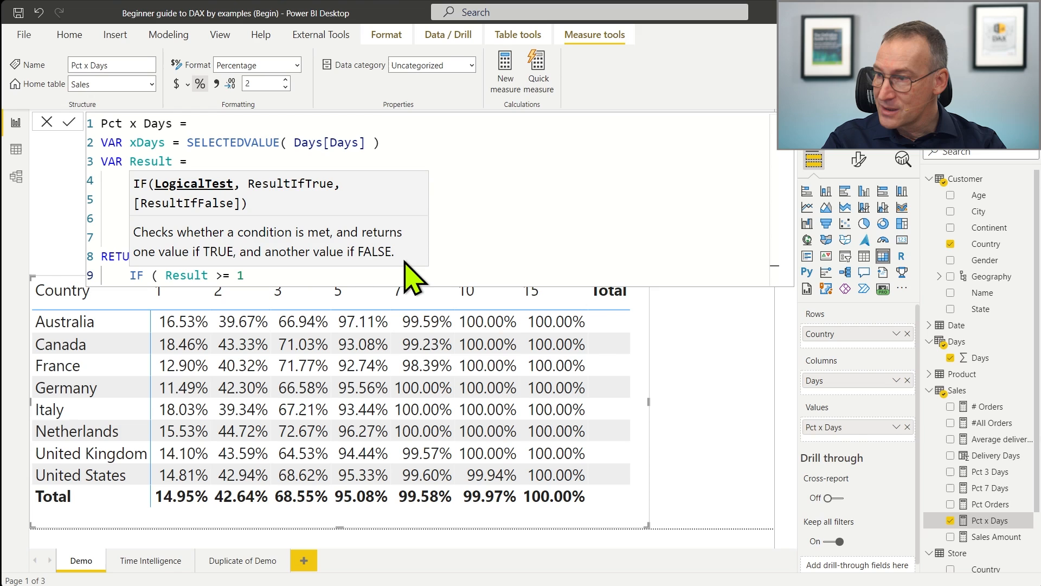
{"action": "key", "text": "Left"}
{"action": "key", "text": "Left"}
{"action": "key", "text": "Left"}
{"action": "key", "text": "BackSpace"}
{"action": "type", "text": "< 1"}
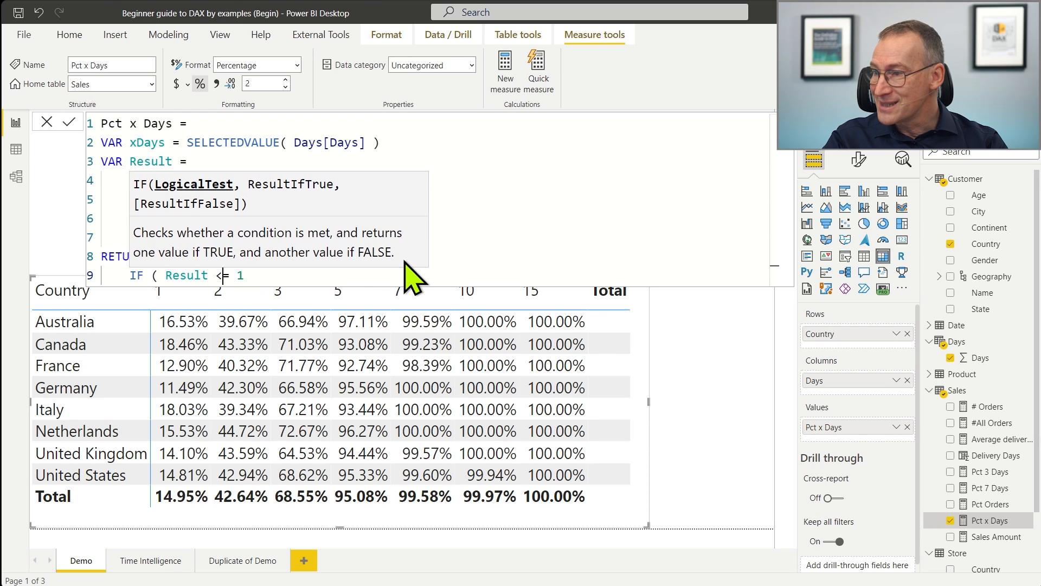
{"action": "type", "text": ", Result"}
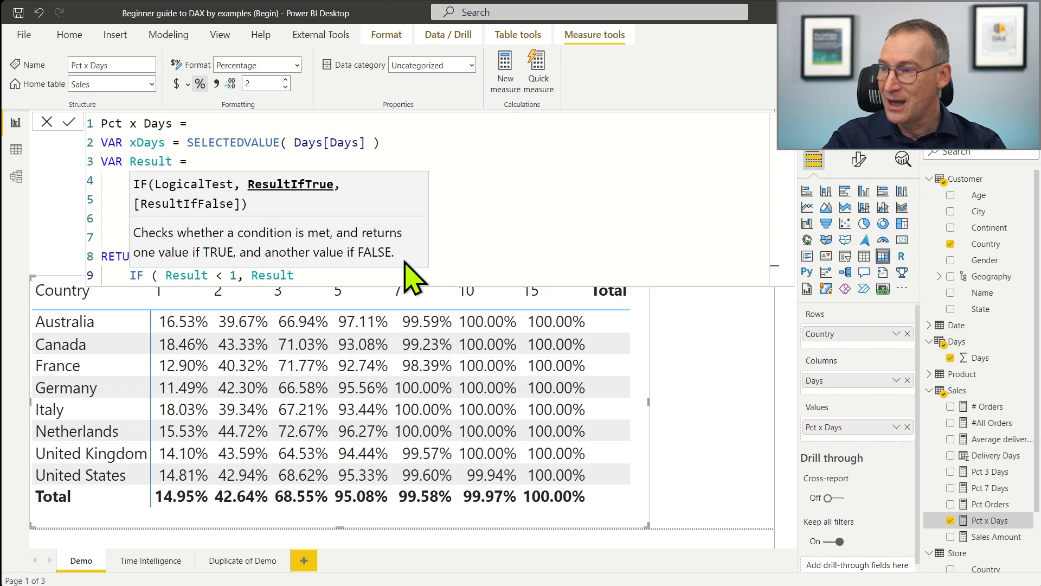
{"action": "type", "text": " )"}
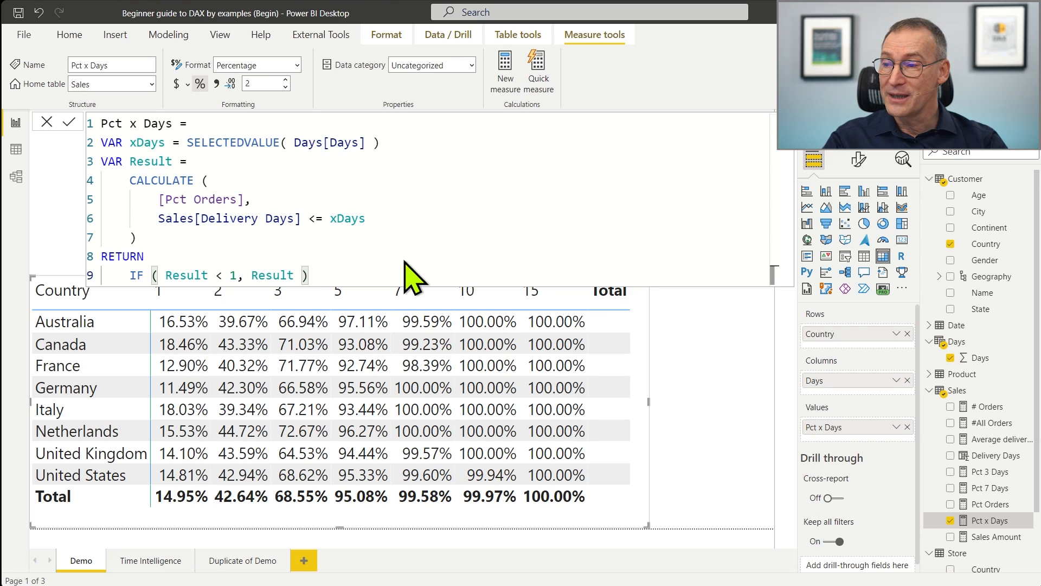
{"action": "key", "text": "Return"}
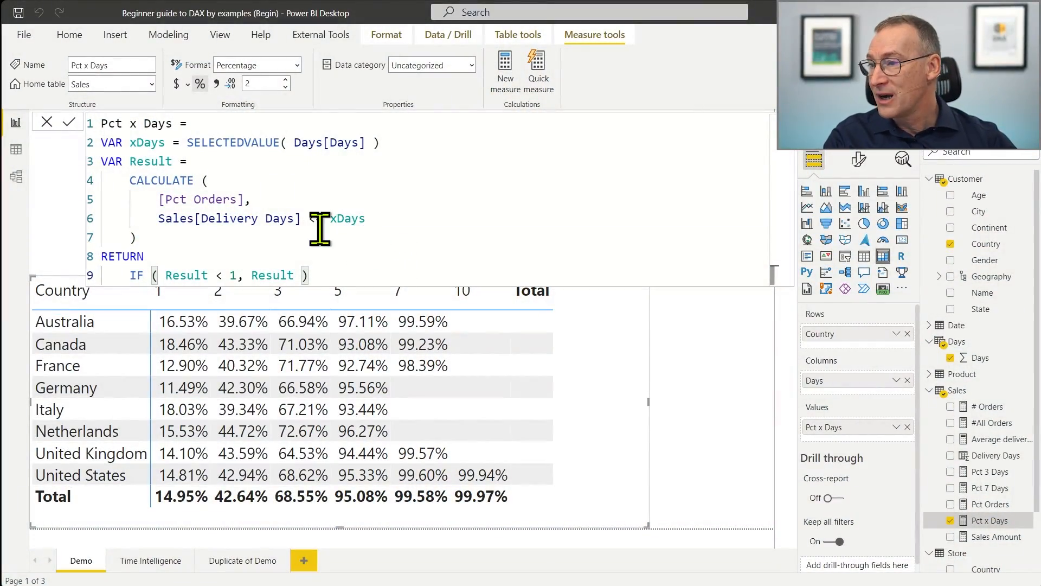
Start a new variable named PrevResult on its own line between the Result variable and RETURN.
{"action": "left_click", "coordinate": [310, 236]}
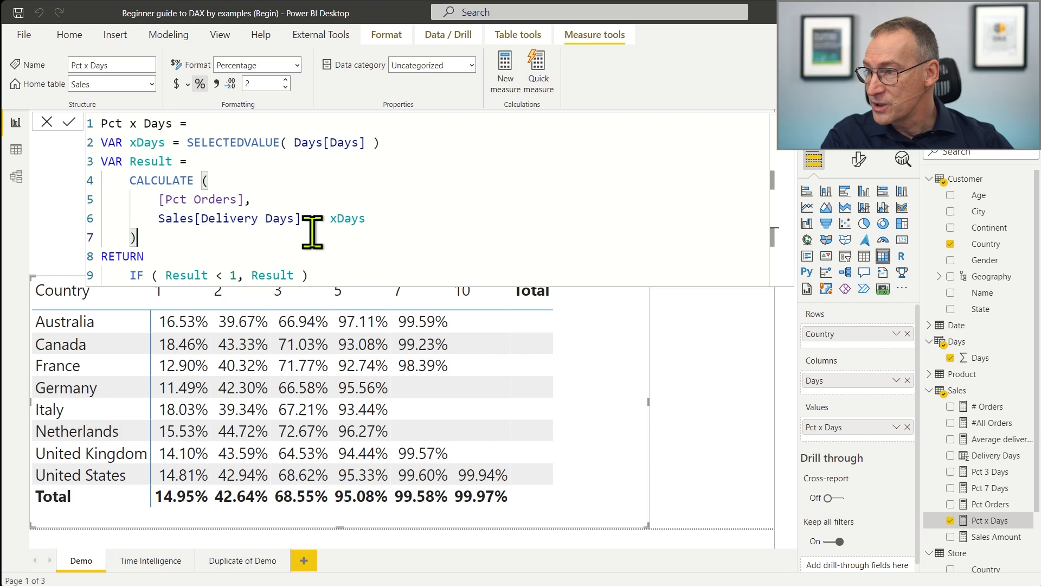
{"action": "key", "text": "Return"}
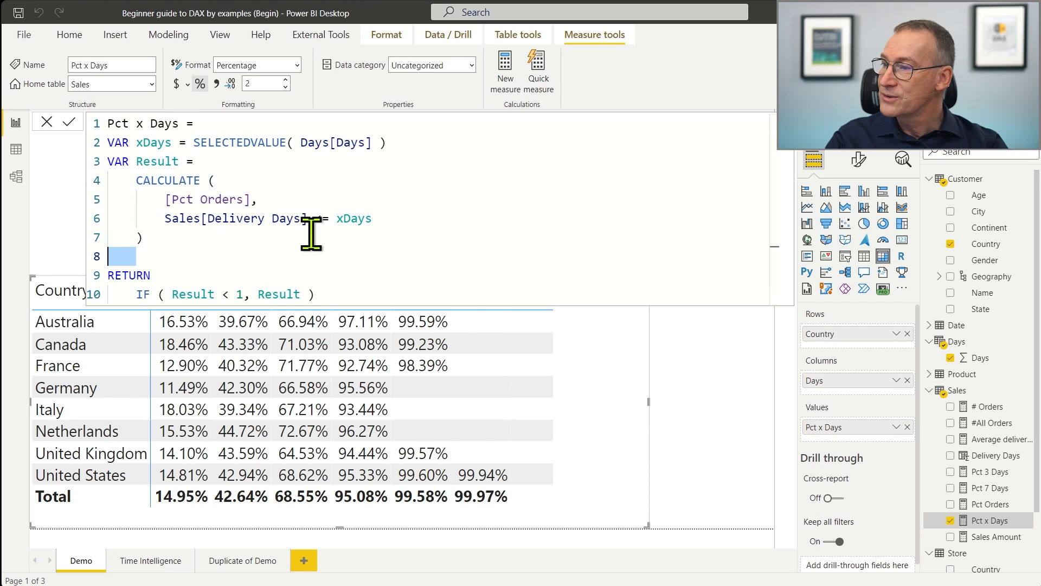
{"action": "type", "text": "VAR "}
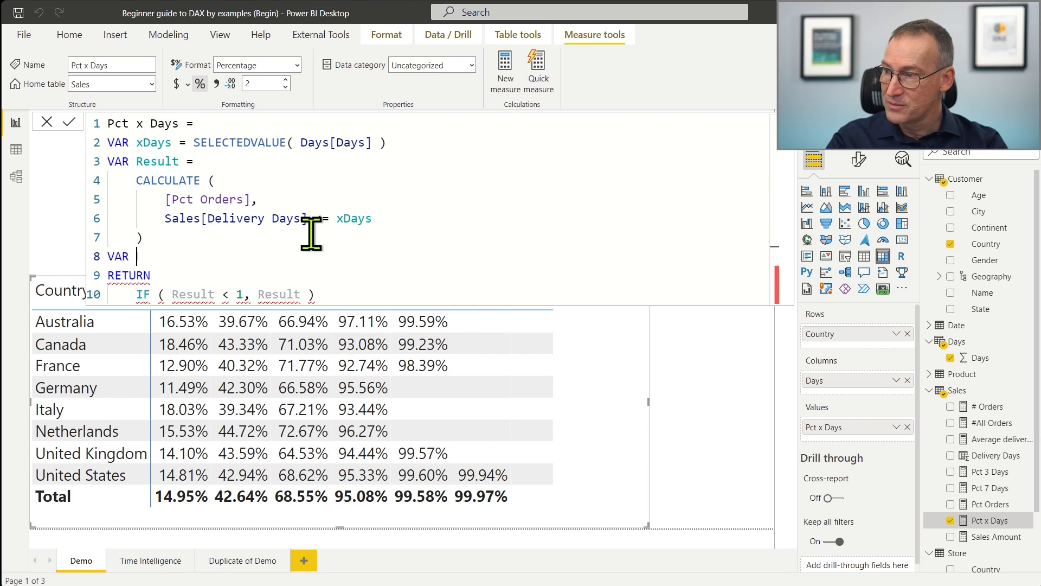
{"action": "type", "text": "Cgec"}
{"action": "key", "text": "BackSpace"}
{"action": "key", "text": "BackSpace"}
{"action": "key", "text": "BackSpace"}
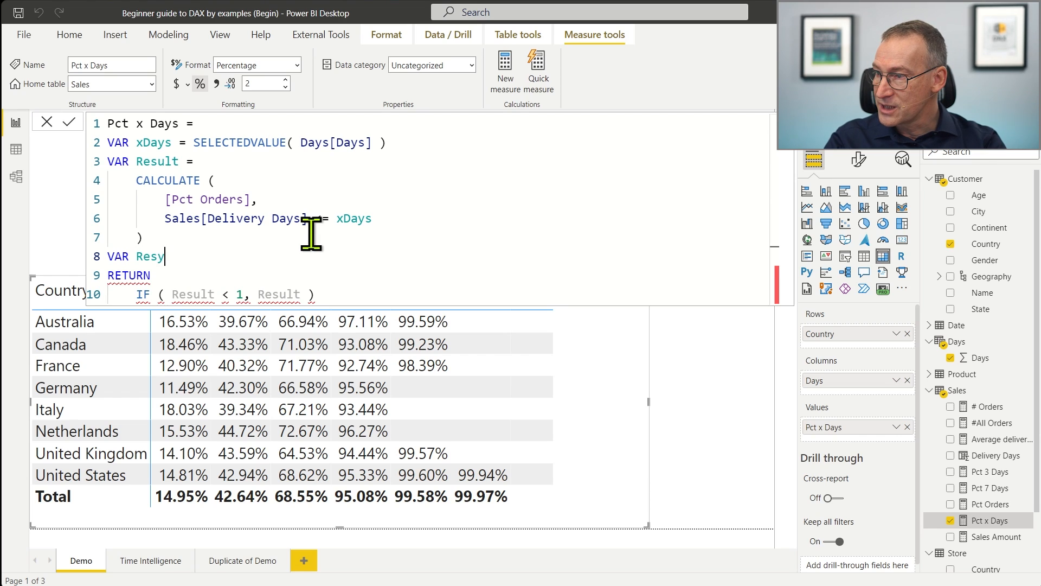
{"action": "key", "text": "BackSpace"}
{"action": "key", "text": "BackSpace"}
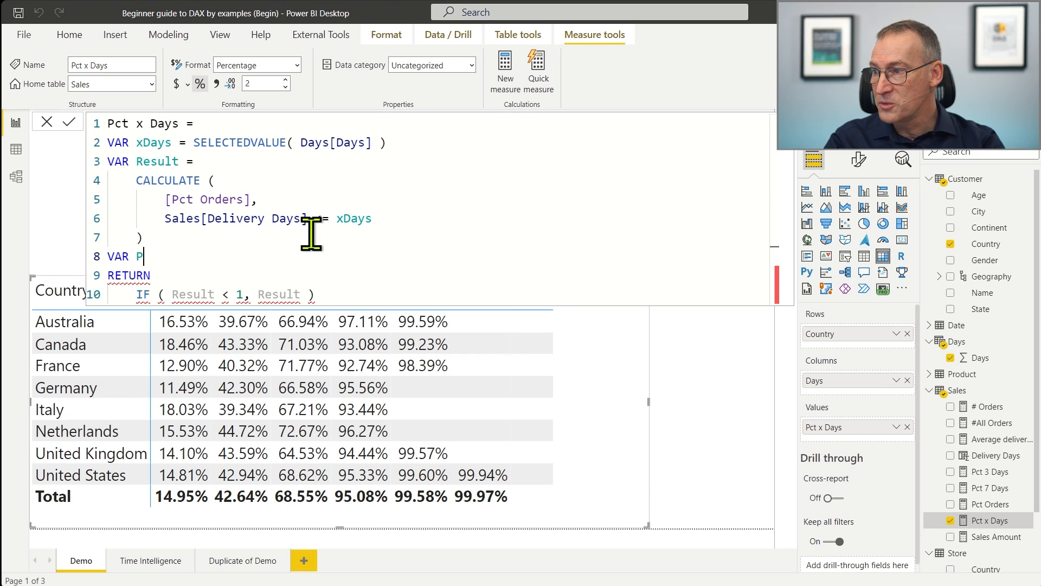
{"action": "type", "text": "PrevResult "}
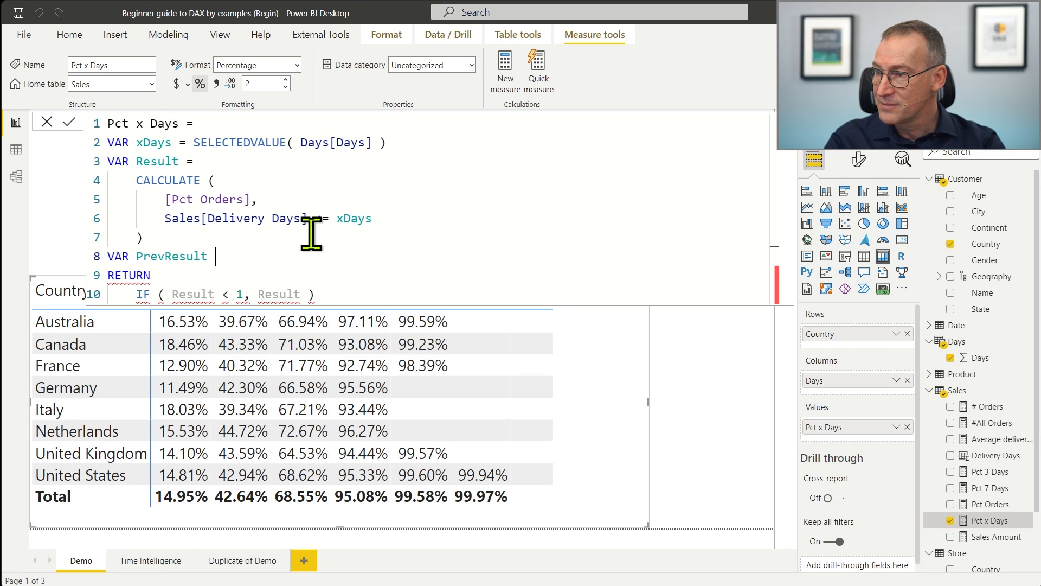
{"action": "type", "text": "="}
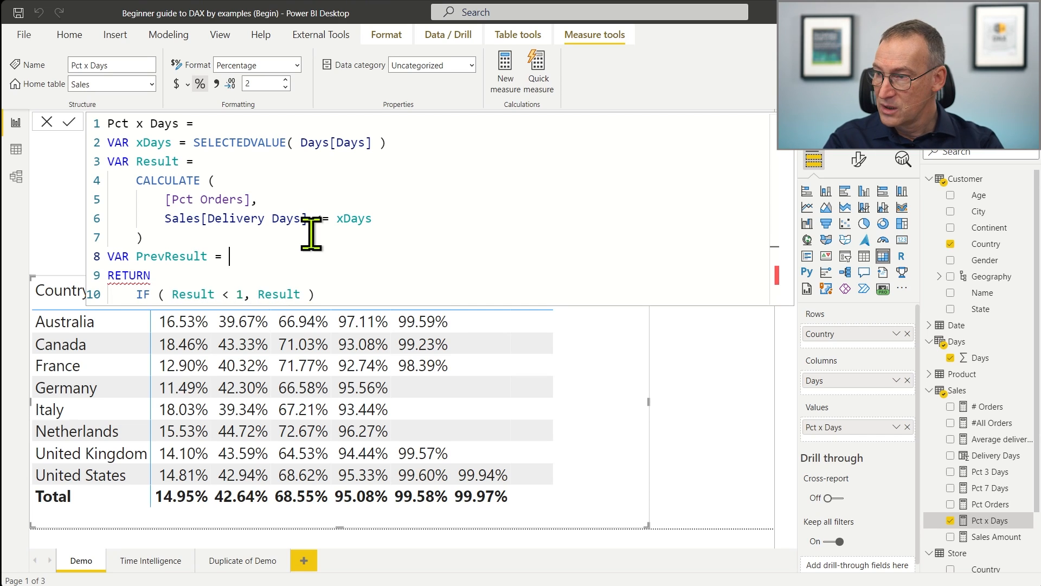
Copy the CALCULATE block of the Result variable and paste it as the expression of PrevResult.
{"action": "key", "text": "Up"}
{"action": "key", "text": "Up"}
{"action": "key", "text": "Up"}
{"action": "key", "text": "Up"}
{"action": "key", "text": "shift+Down"}
{"action": "key", "text": "shift+Down"}
{"action": "key", "text": "shift+Down"}
{"action": "key", "text": "shift+Down"}
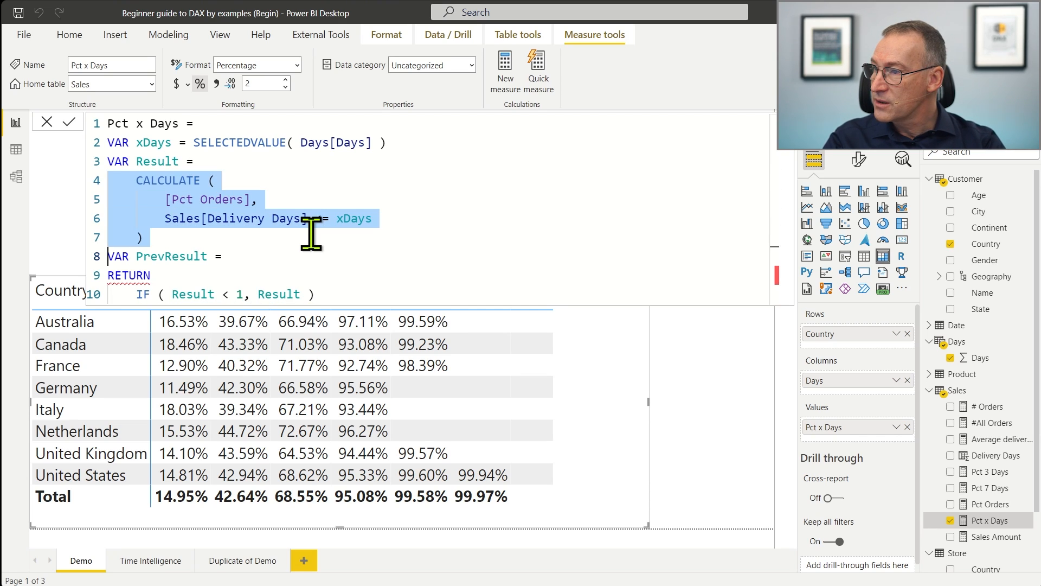
{"action": "key", "text": "ctrl+c"}
{"action": "key", "text": "Down"}
{"action": "key", "text": "ctrl+v"}
Change the delivery days filter in the PrevResult block to <= xDays - 1.
{"action": "key", "text": "Up"}
{"action": "key", "text": "Up"}
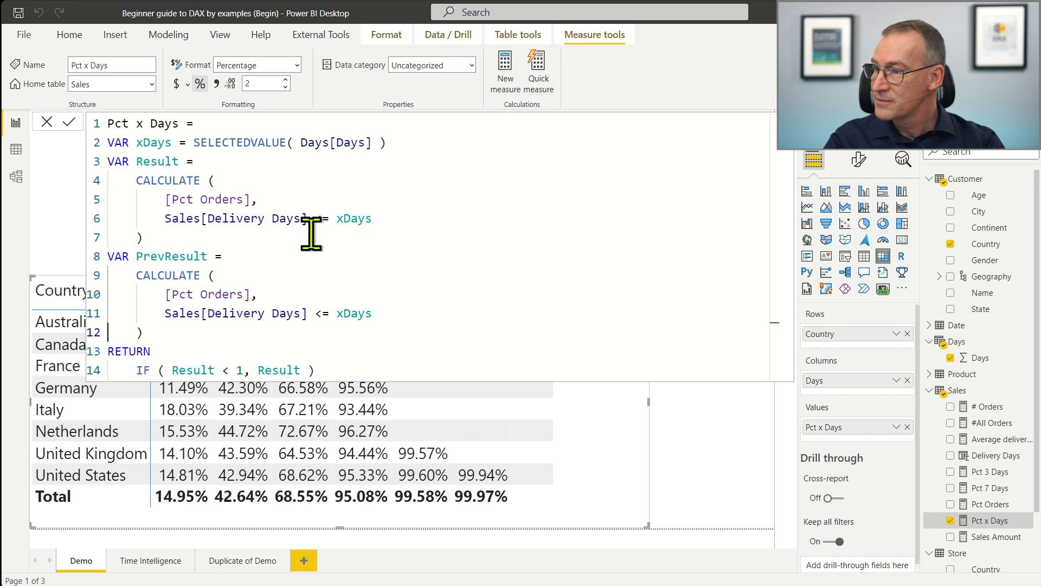
{"action": "key", "text": "End"}
{"action": "type", "text": "- 2"}
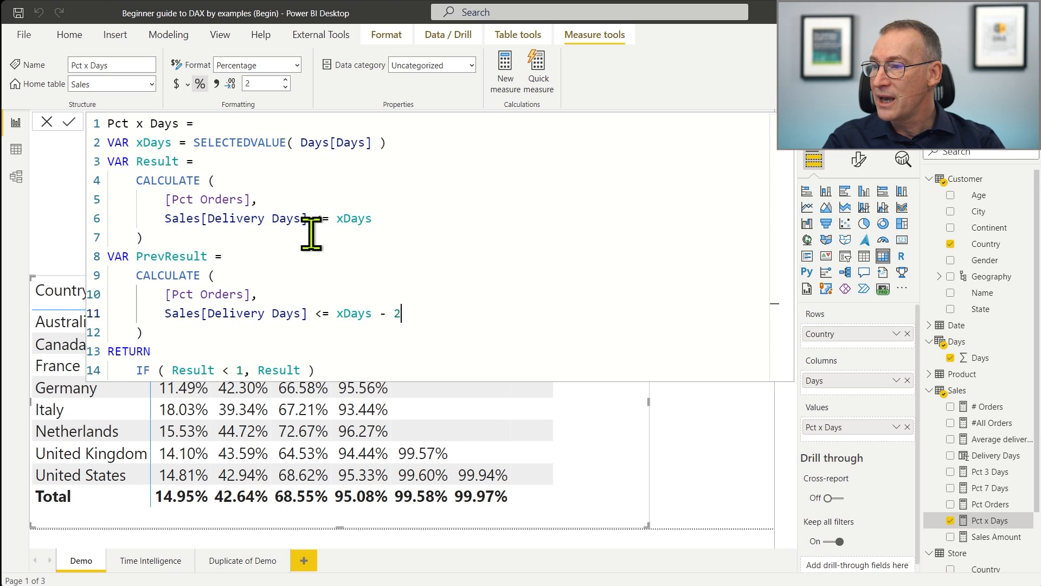
{"action": "key", "text": "BackSpace"}
{"action": "type", "text": "1"}
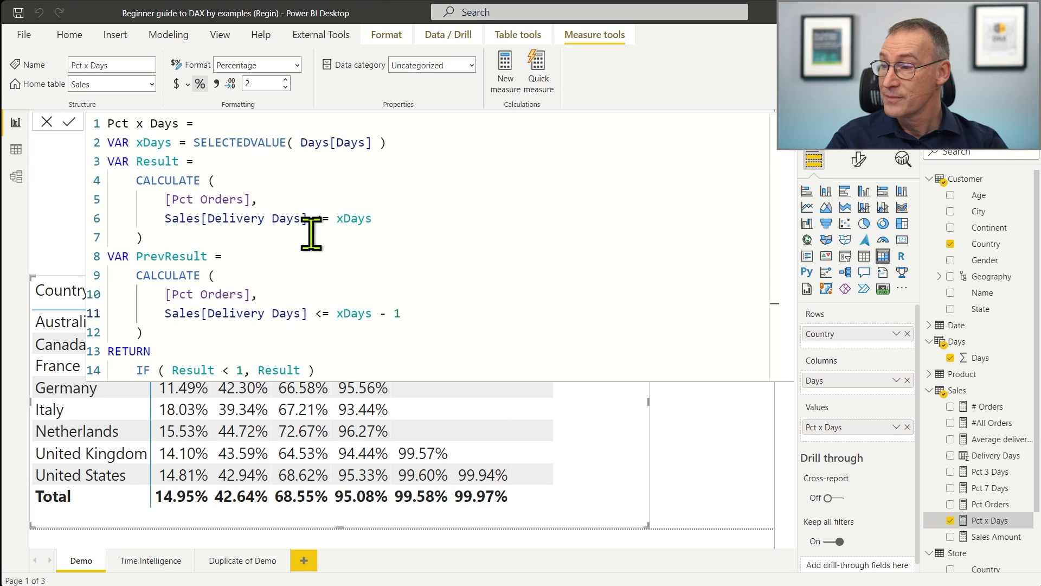
Change the IF condition to PrevResult < 1 and commit the Pct x Days measure.
{"action": "key", "text": "Down"}
{"action": "key", "text": "Down"}
{"action": "key", "text": "Down"}
{"action": "key", "text": "Home"}
{"action": "key", "text": "Right"}
{"action": "key", "text": "Right"}
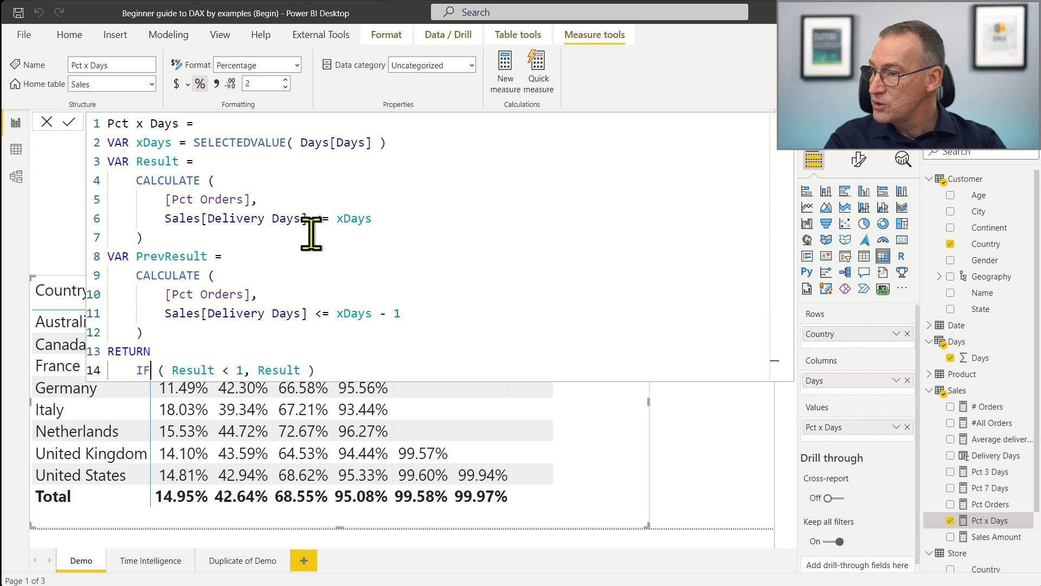
{"action": "key", "text": "Right"}
{"action": "key", "text": "Right"}
{"action": "key", "text": "Right"}
{"action": "type", "text": "Prev"}
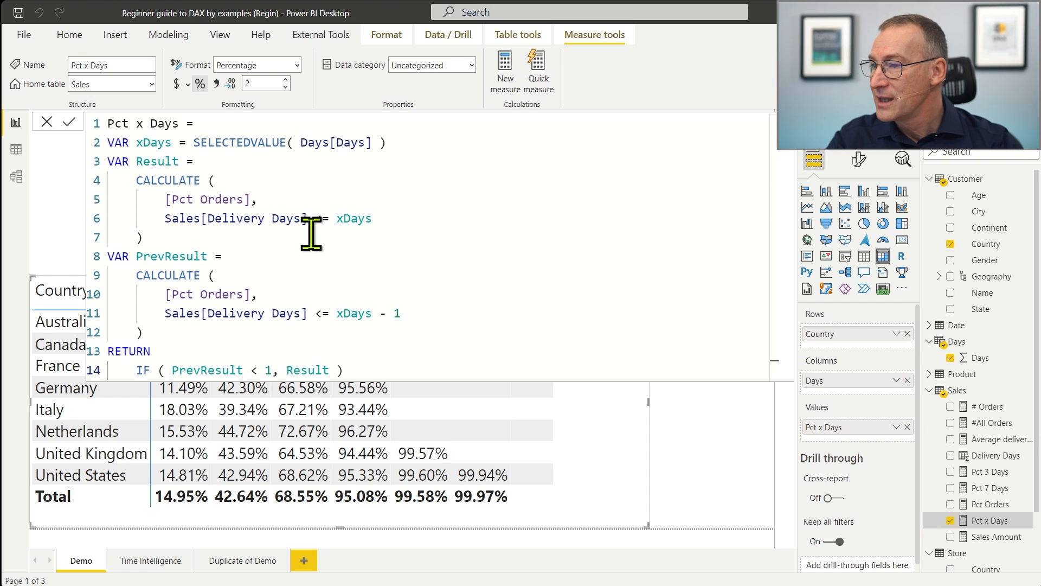
{"action": "key", "text": "Return"}
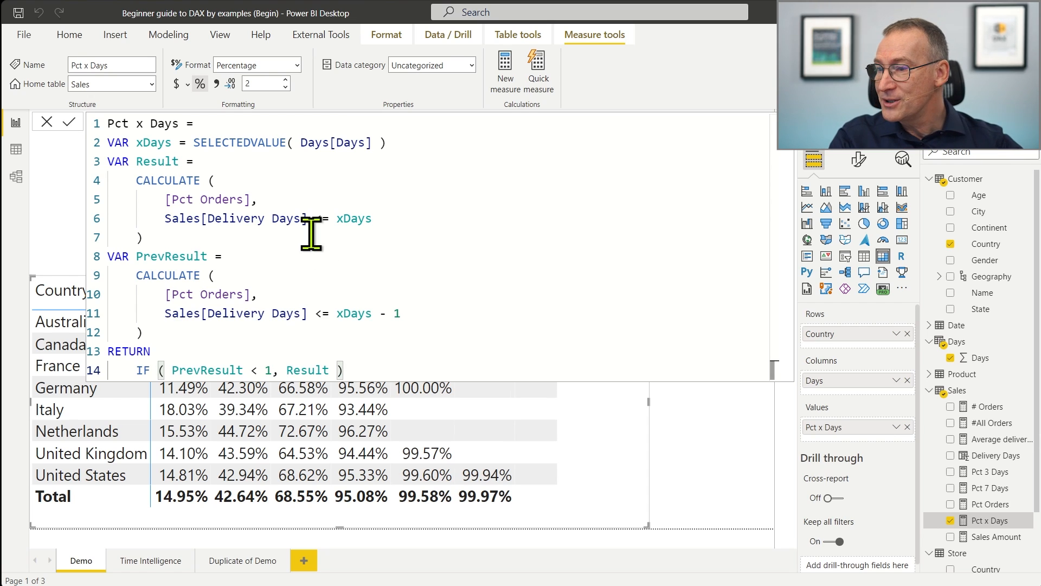
Reopen the Pct x Days formula in smaller text, and shorten the country matrix and move it down clear of the formula.
{"action": "left_click", "coordinate": [700, 448]}
{"action": "left_click", "coordinate": [624, 392]}
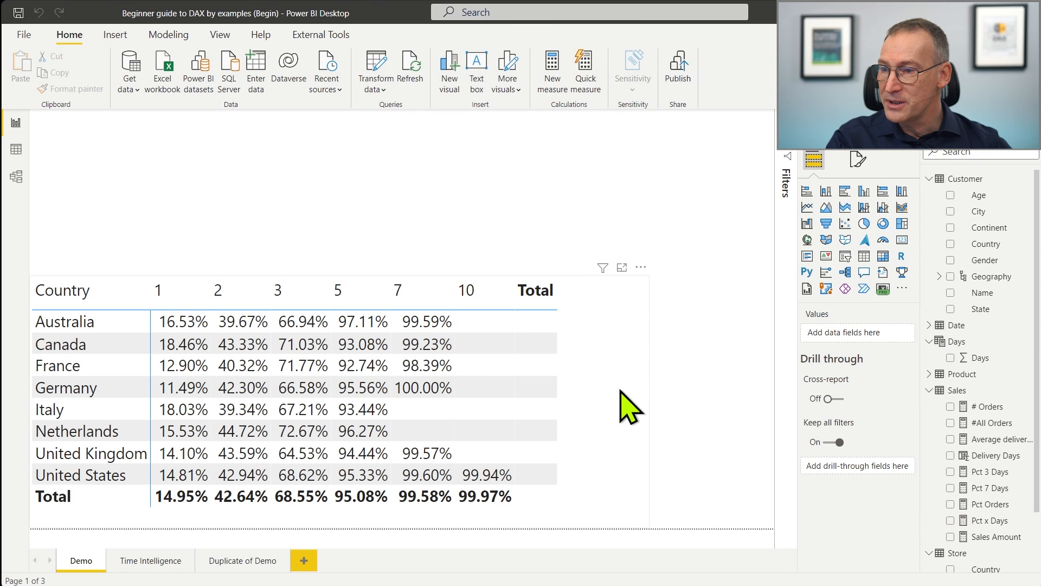
{"action": "left_click", "coordinate": [991, 521]}
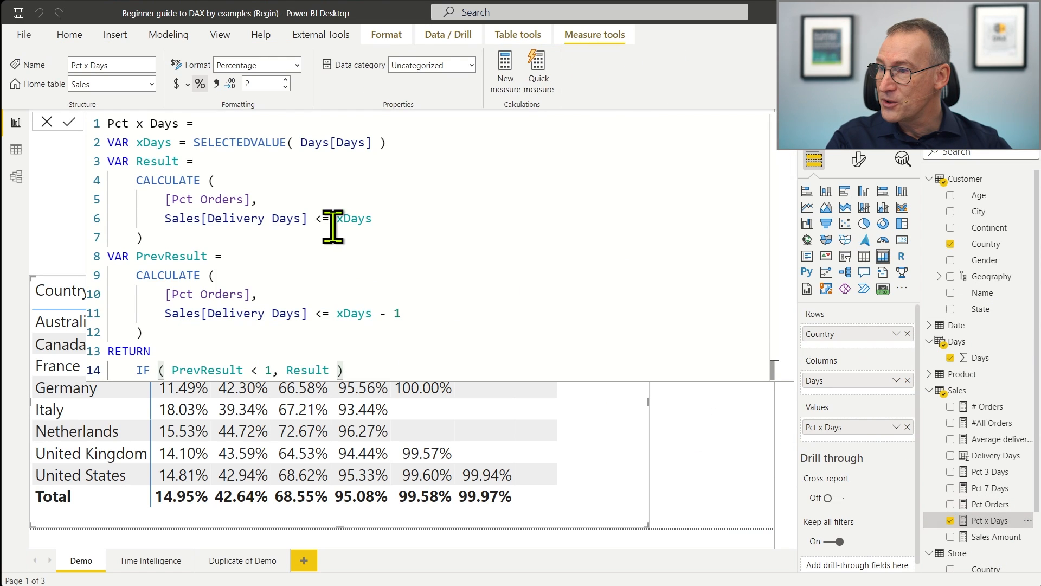
{"action": "scroll", "coordinate": [332, 227], "scroll_direction": "down", "scroll_amount": 2, "text": "ctrl"}
{"action": "scroll", "coordinate": [332, 226], "scroll_direction": "down", "scroll_amount": 1, "text": "ctrl"}
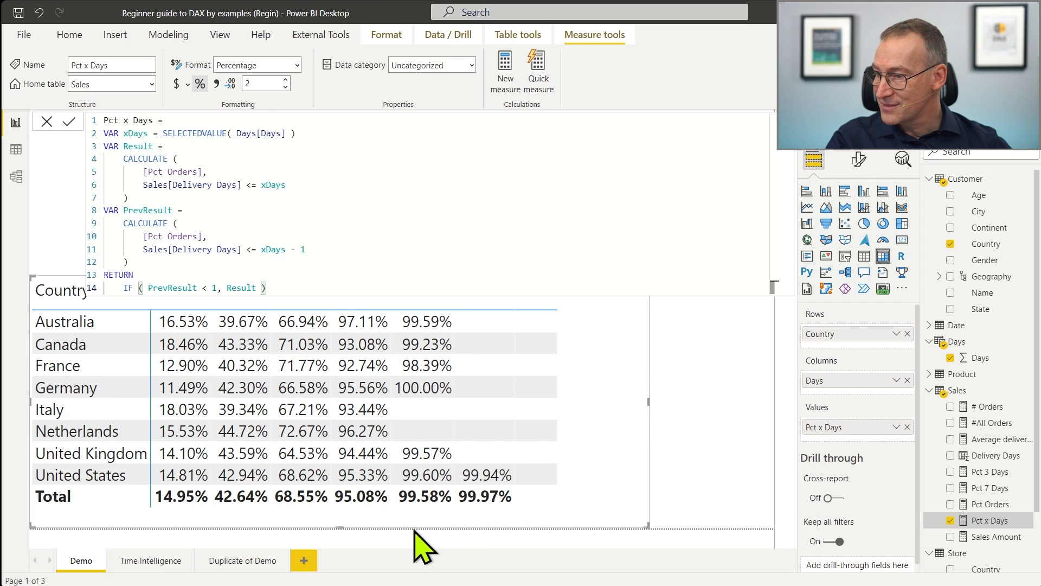
{"action": "left_click_drag", "start_coordinate": [339, 527], "coordinate": [339, 504]}
{"action": "left_click_drag", "start_coordinate": [592, 413], "coordinate": [595, 436]}
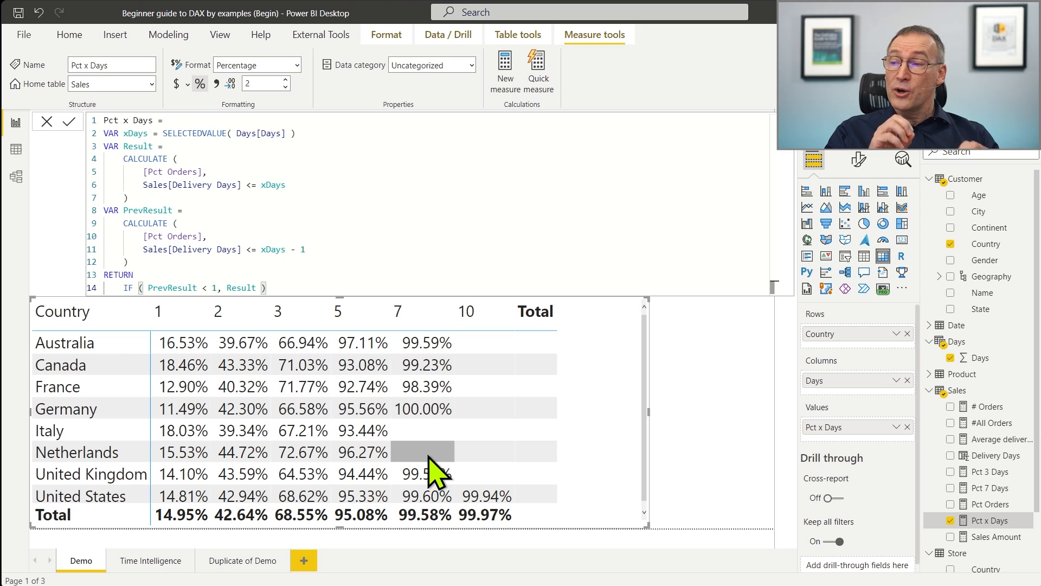
Examine the xDays and xDays - 1 filters in the enlarged Pct x Days formula against the matrix percentages.
{"action": "scroll", "coordinate": [339, 248], "scroll_direction": "up", "scroll_amount": 3}
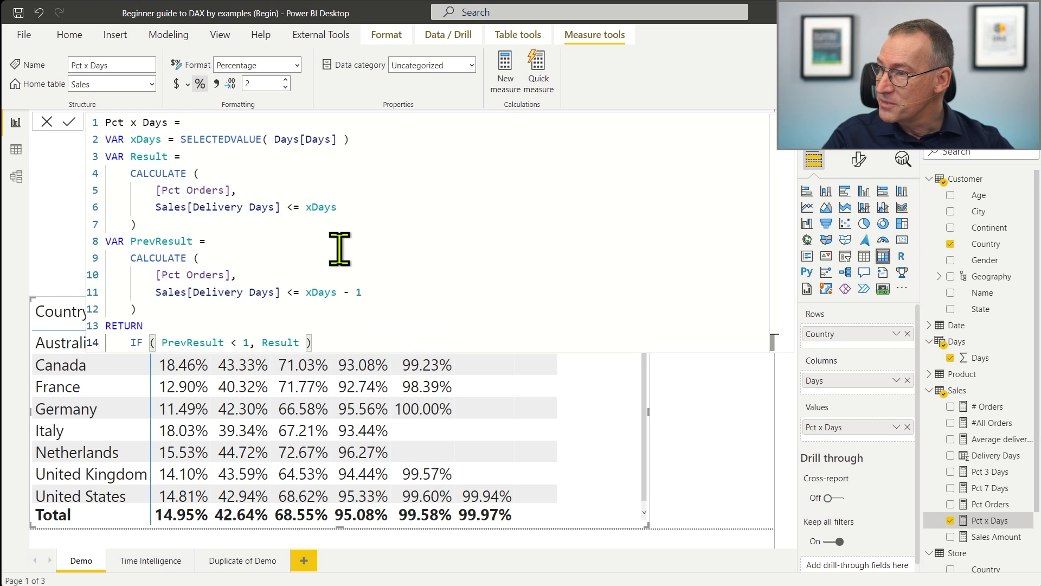
{"action": "double_click", "coordinate": [322, 207]}
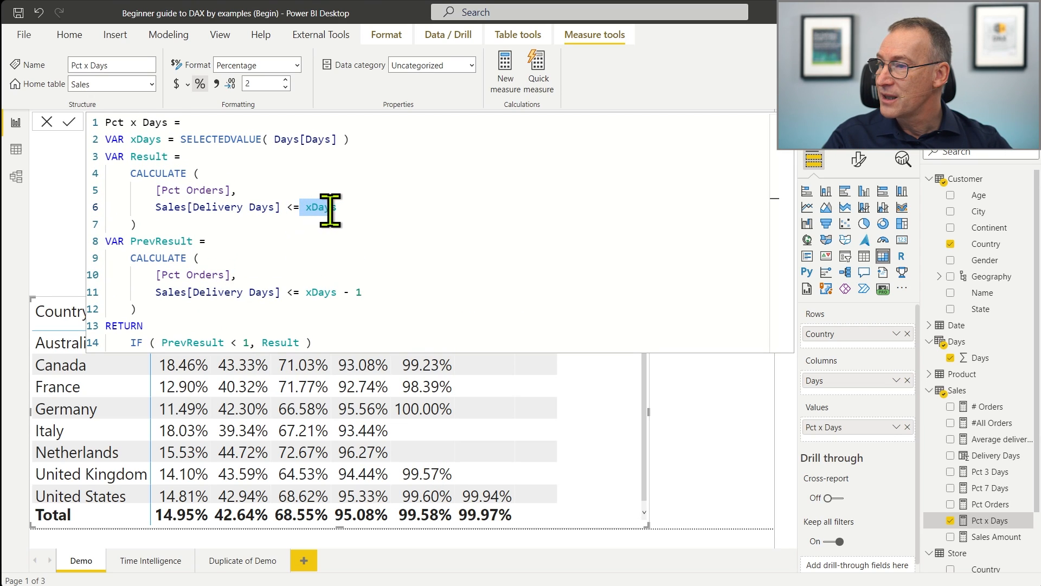
{"action": "left_click_drag", "start_coordinate": [300, 297], "coordinate": [367, 302]}
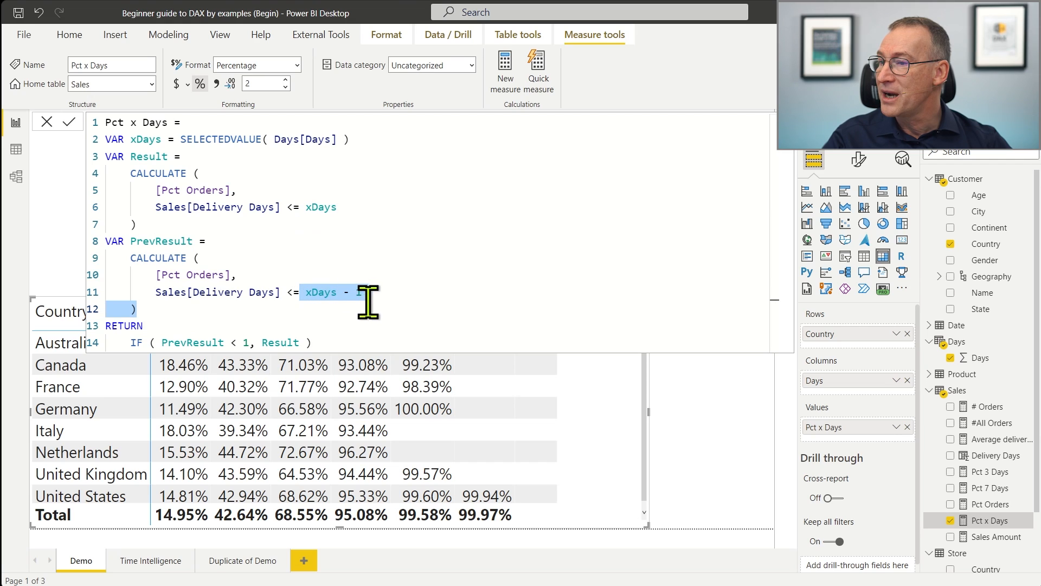
{"action": "scroll", "coordinate": [418, 250], "scroll_direction": "down", "scroll_amount": 1}
{"action": "scroll", "coordinate": [418, 251], "scroll_direction": "down", "scroll_amount": 2}
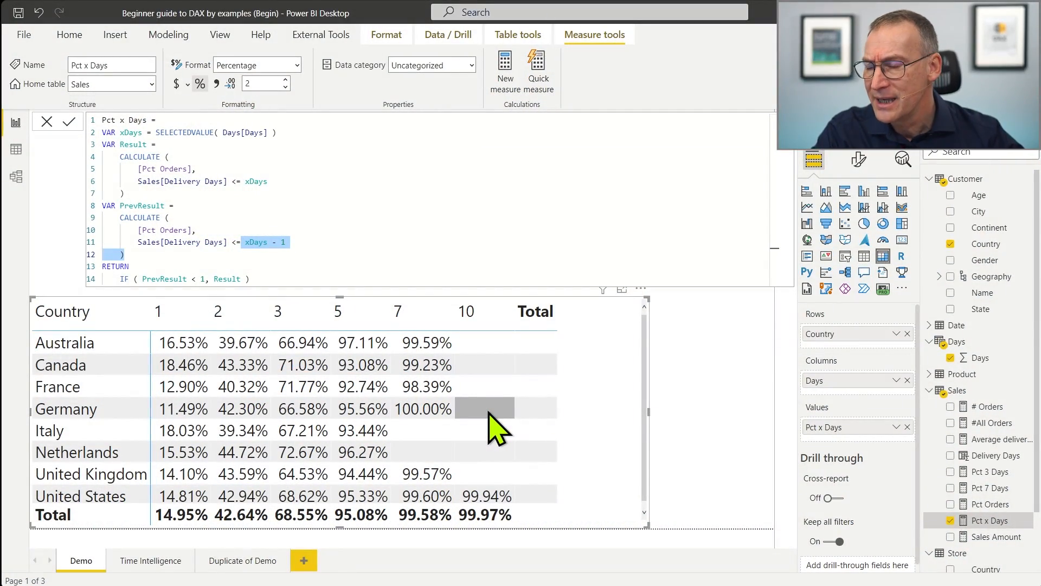
{"action": "left_click", "coordinate": [606, 360]}
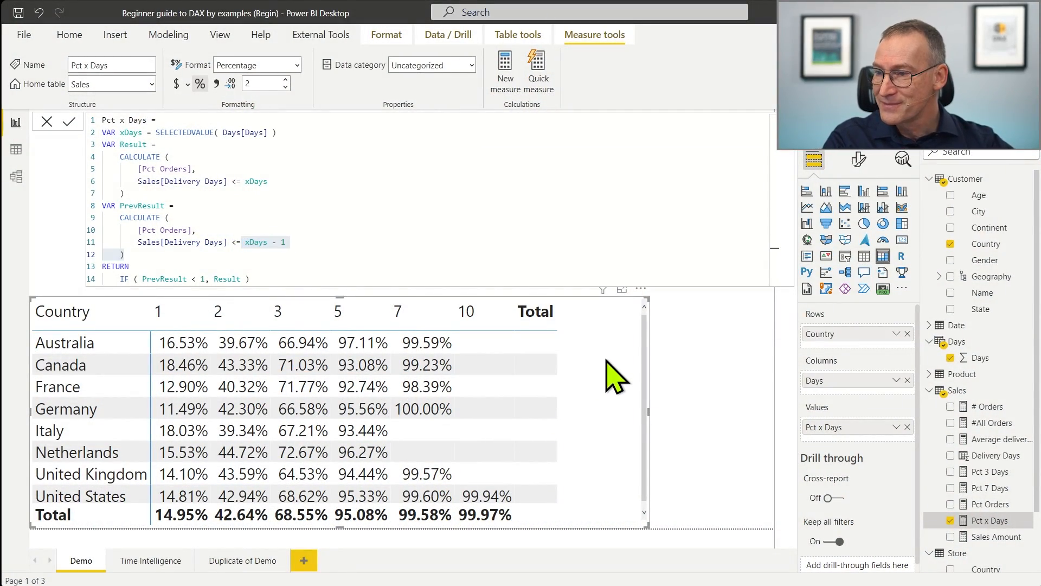
Add the values 8 and 9 between 7 and 10 in the Days table formula and commit it.
{"action": "left_click", "coordinate": [979, 358]}
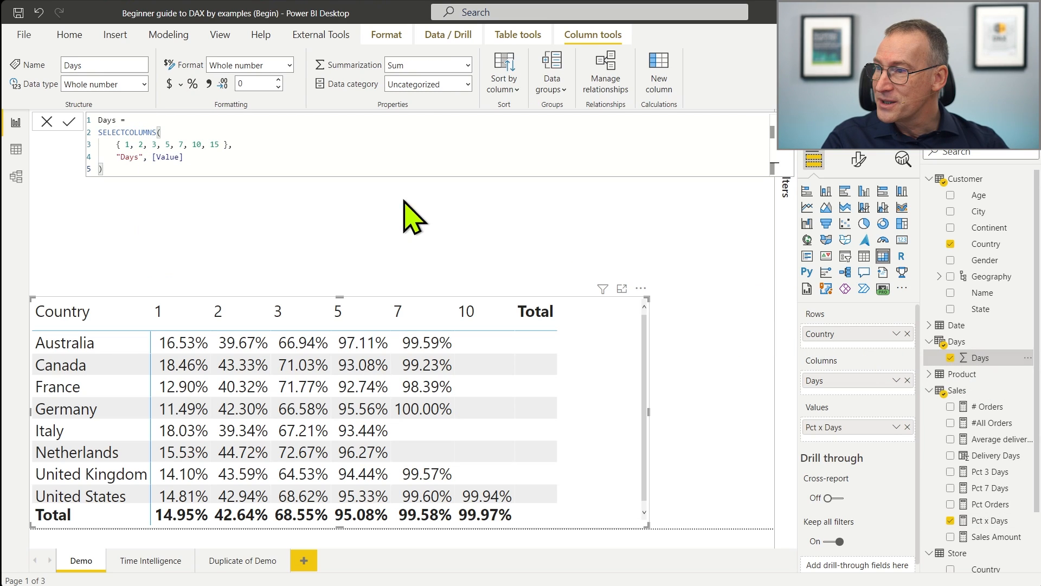
{"action": "scroll", "coordinate": [205, 135], "scroll_direction": "up", "scroll_amount": 4}
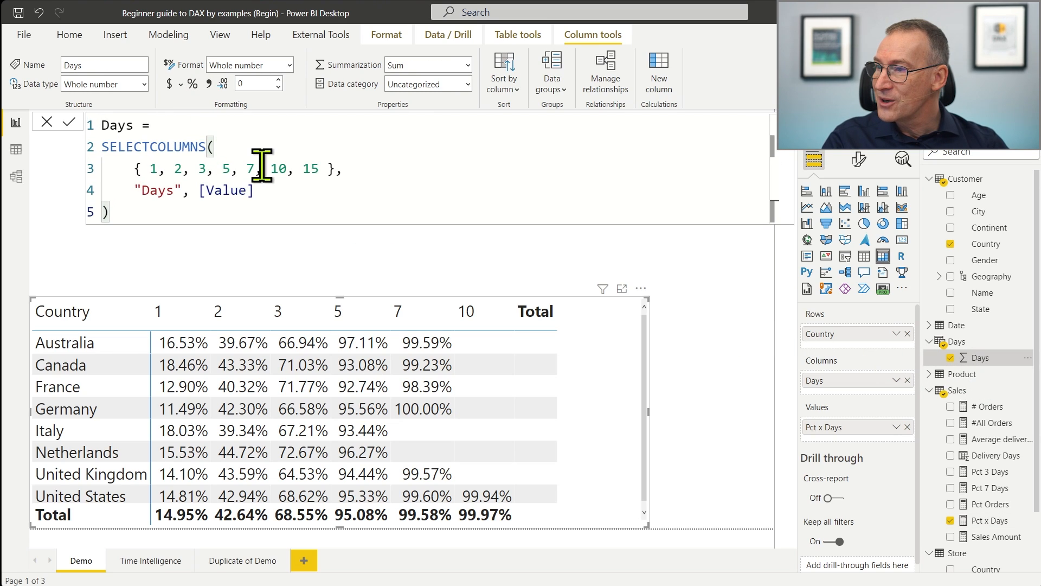
{"action": "left_click", "coordinate": [262, 166]}
{"action": "type", "text": "8,"}
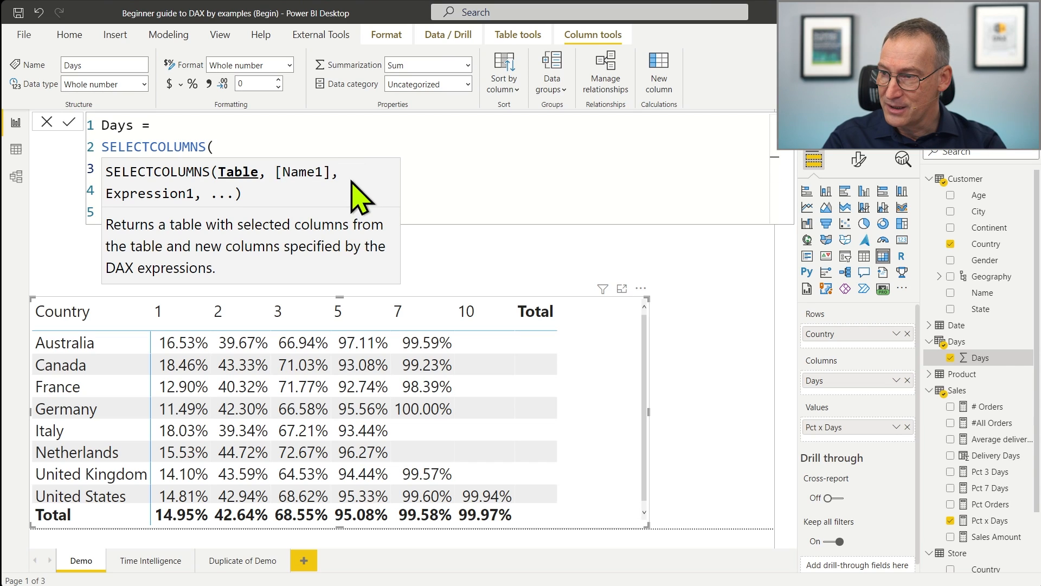
{"action": "left_click", "coordinate": [430, 165]}
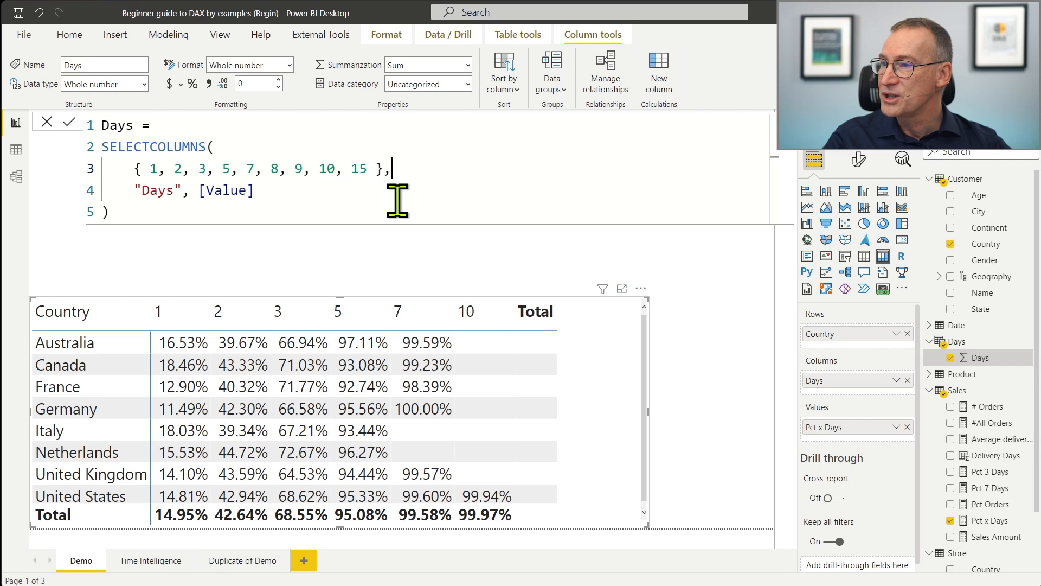
{"action": "left_click", "coordinate": [397, 201]}
{"action": "left_click", "coordinate": [407, 215]}
{"action": "key", "text": "Return"}
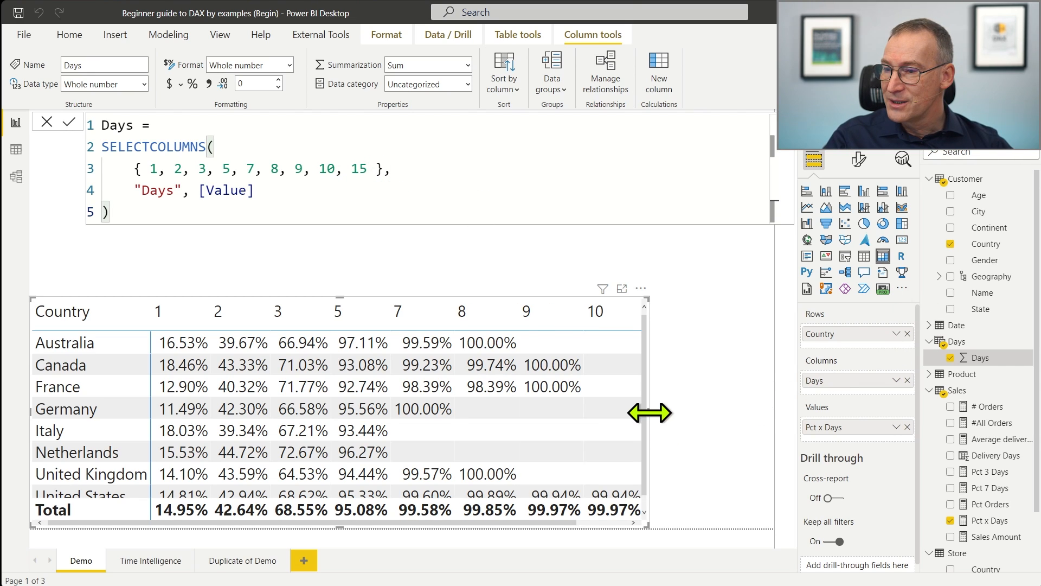
Widen the country matrix to fit its columns, and remove 8 and 9 from the Days table formula and commit it.
{"action": "left_click_drag", "start_coordinate": [650, 413], "coordinate": [764, 437]}
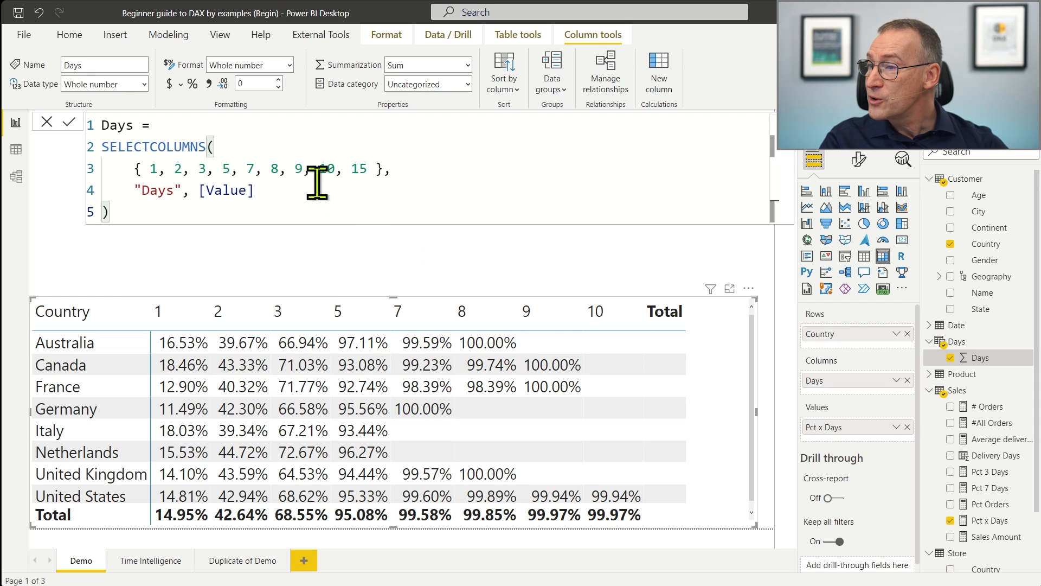
{"action": "left_click", "coordinate": [278, 168]}
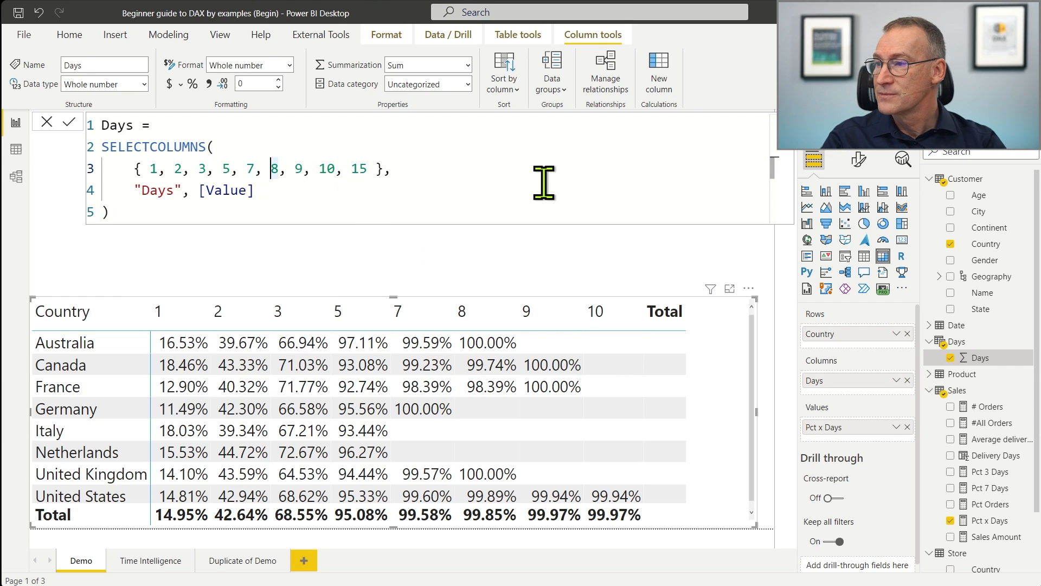
{"action": "key", "text": "shift+Right"}
{"action": "key", "text": "shift+Right"}
{"action": "key", "text": "shift+Right"}
{"action": "key", "text": "shift+Right"}
{"action": "key", "text": "shift+Right"}
{"action": "key", "text": "shift+Right"}
{"action": "key", "text": "Delete"}
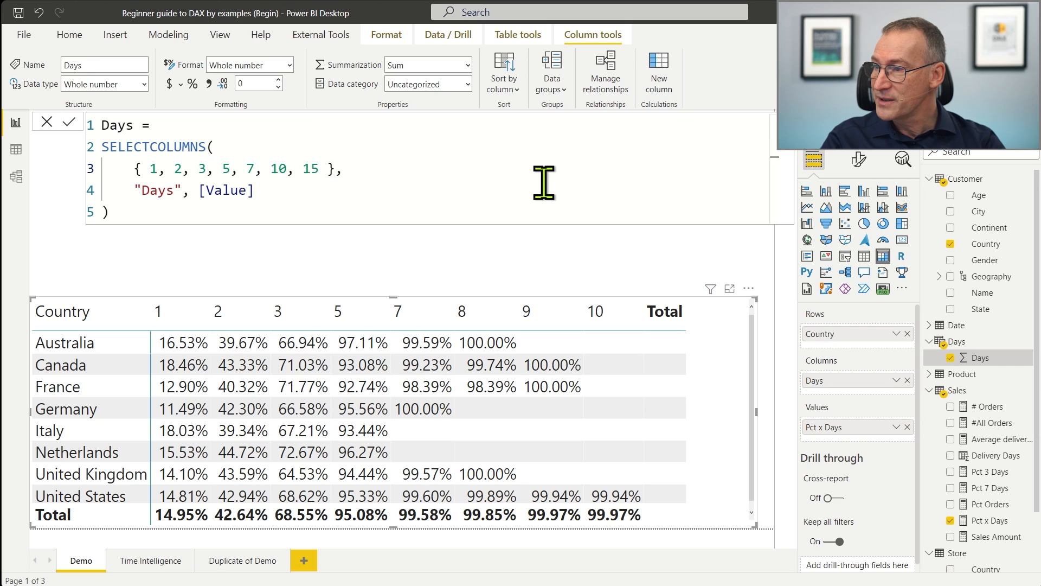
{"action": "key", "text": "Return"}
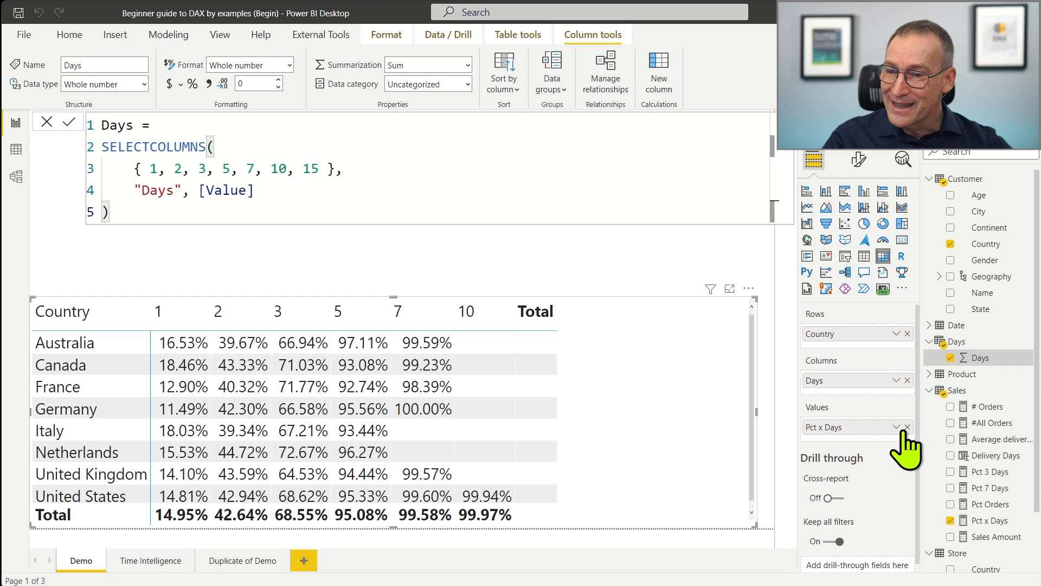
Examine the PrevResult variable and its xDays - 1 filter in the Pct x Days formula.
{"action": "left_click", "coordinate": [985, 521]}
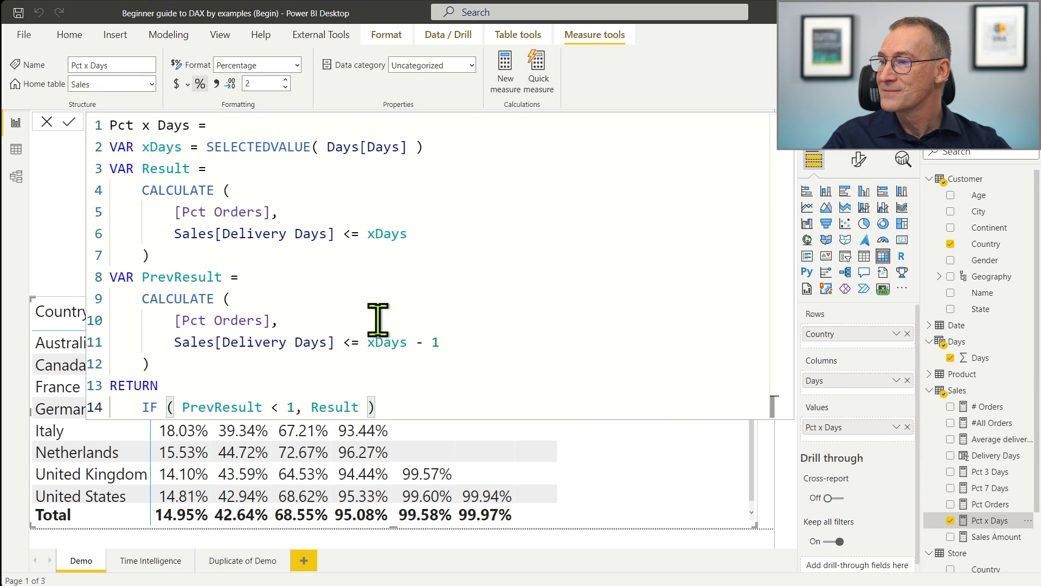
{"action": "left_click_drag", "start_coordinate": [142, 282], "coordinate": [223, 282]}
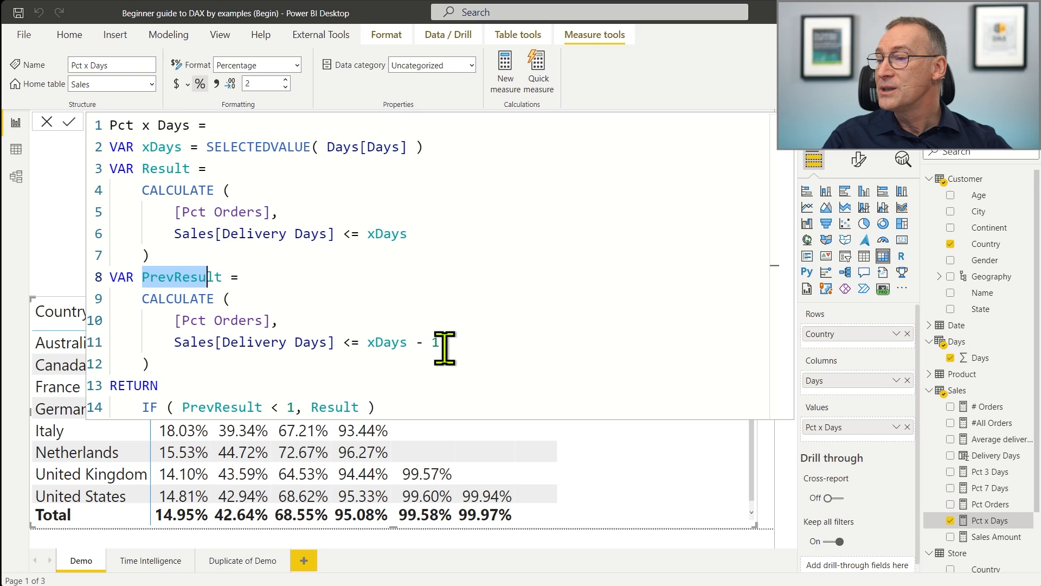
{"action": "left_click_drag", "start_coordinate": [367, 342], "coordinate": [458, 348]}
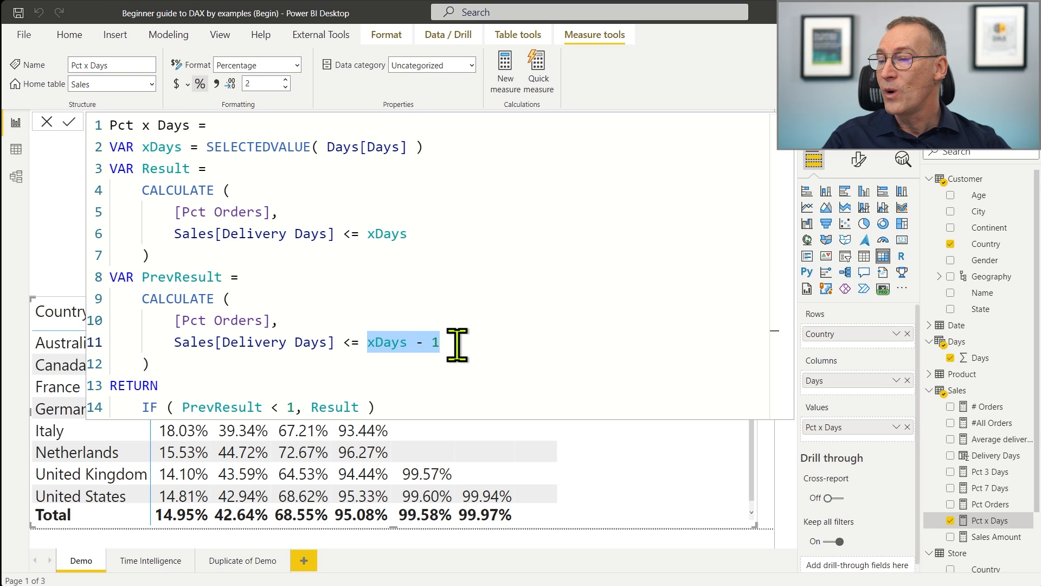
{"action": "left_click", "coordinate": [460, 342]}
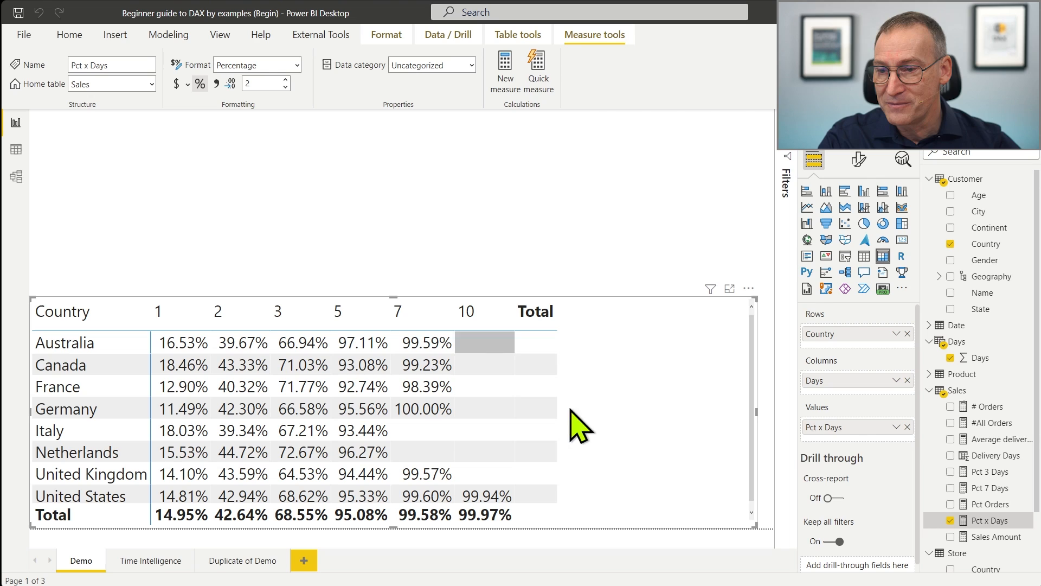
Add the variable PrevValue = MAX ( Days[Days] ) between Result and PrevResult in the Pct x Days formula.
{"action": "left_click", "coordinate": [990, 505]}
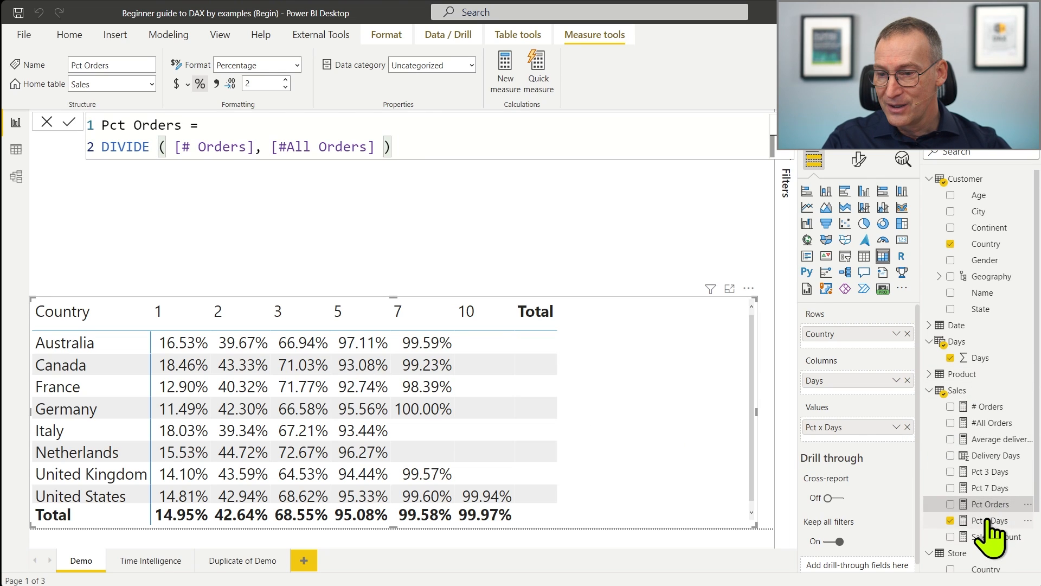
{"action": "left_click", "coordinate": [988, 521]}
{"action": "left_click", "coordinate": [197, 260]}
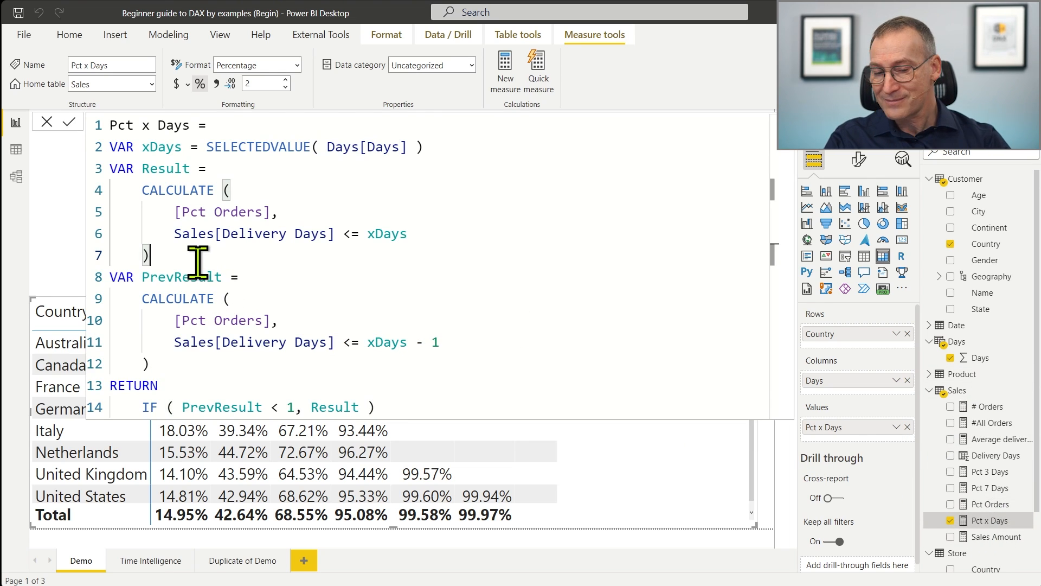
{"action": "key", "text": "Return"}
{"action": "key", "text": "BackSpace"}
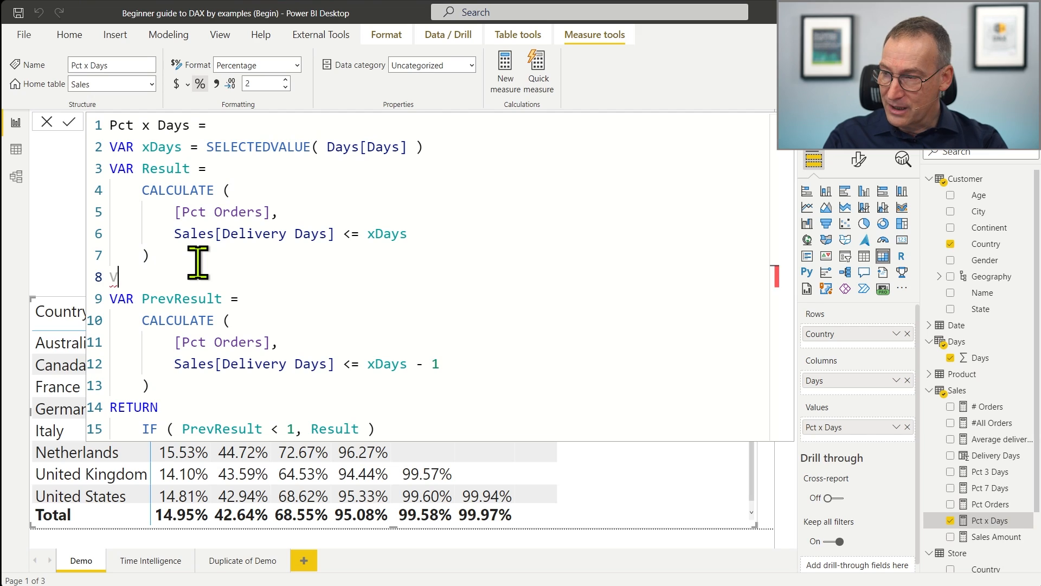
{"action": "type", "text": "VAR Prev"}
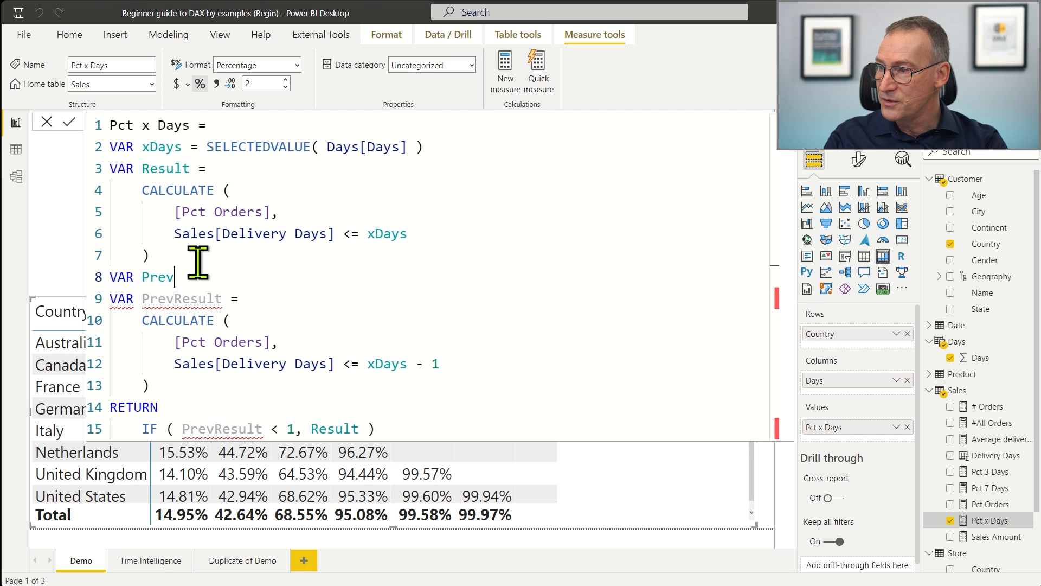
{"action": "type", "text": "Value ="}
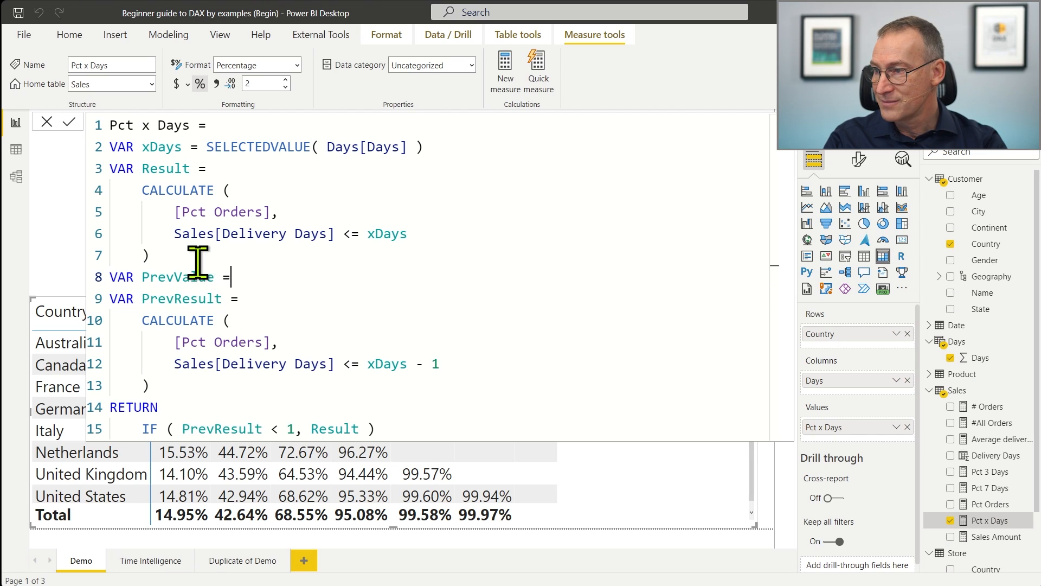
{"action": "type", "text": " CALCU"}
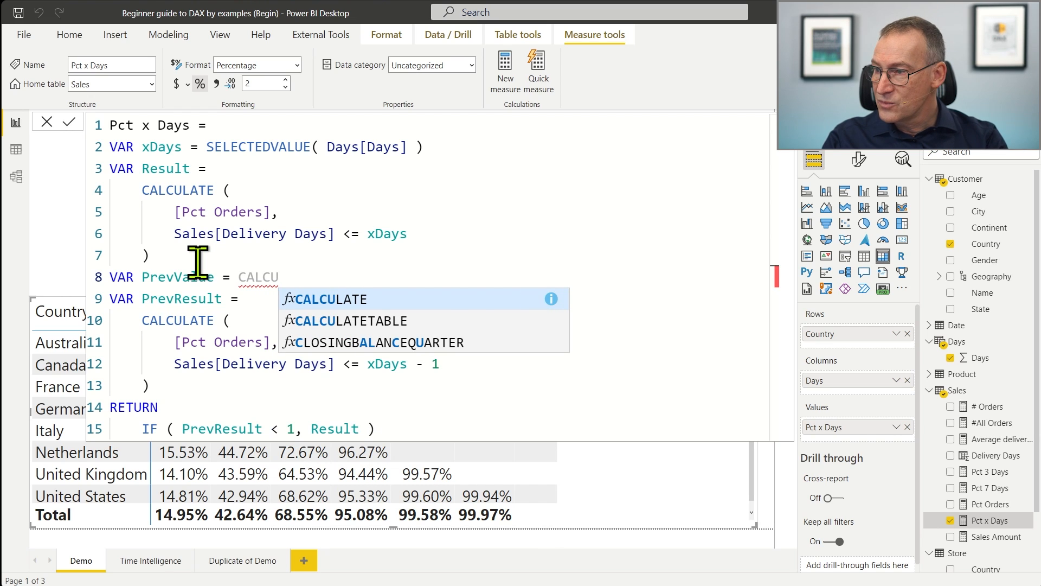
{"action": "key", "text": "ctrl+shift+Left"}
{"action": "type", "text": "MA"}
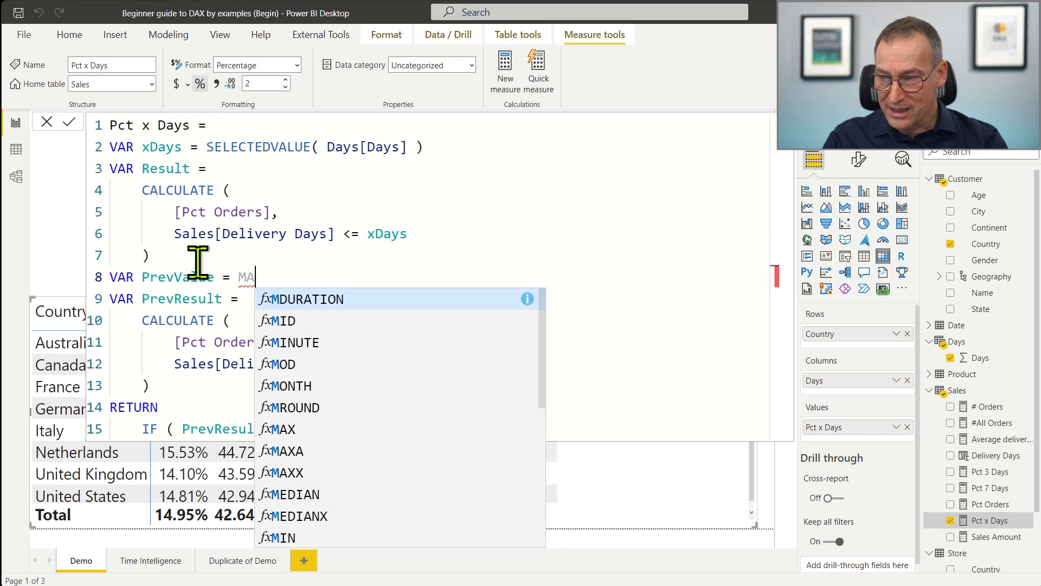
{"action": "type", "text": "X ( D"}
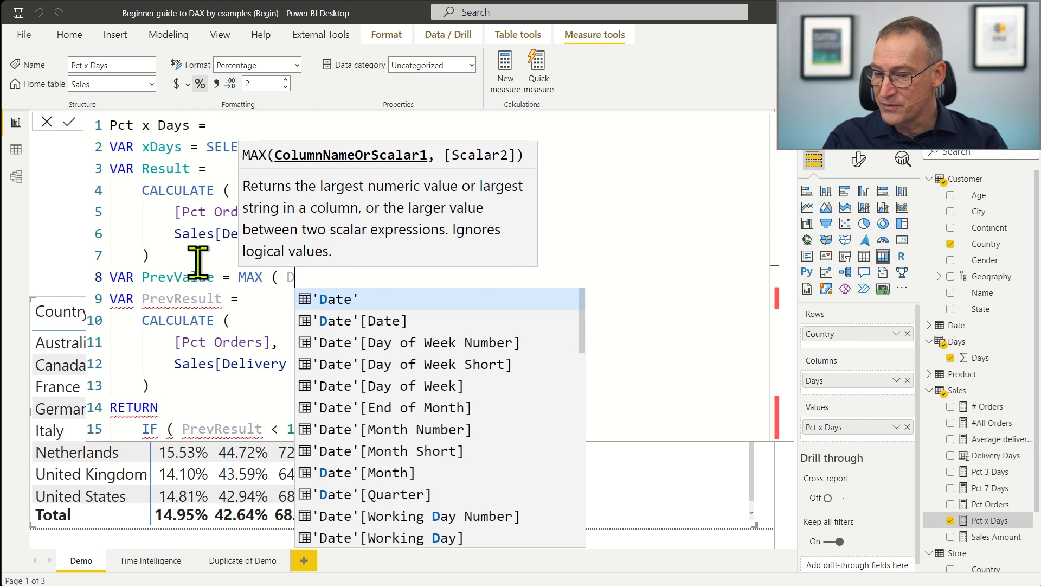
{"action": "type", "text": "ays[D"}
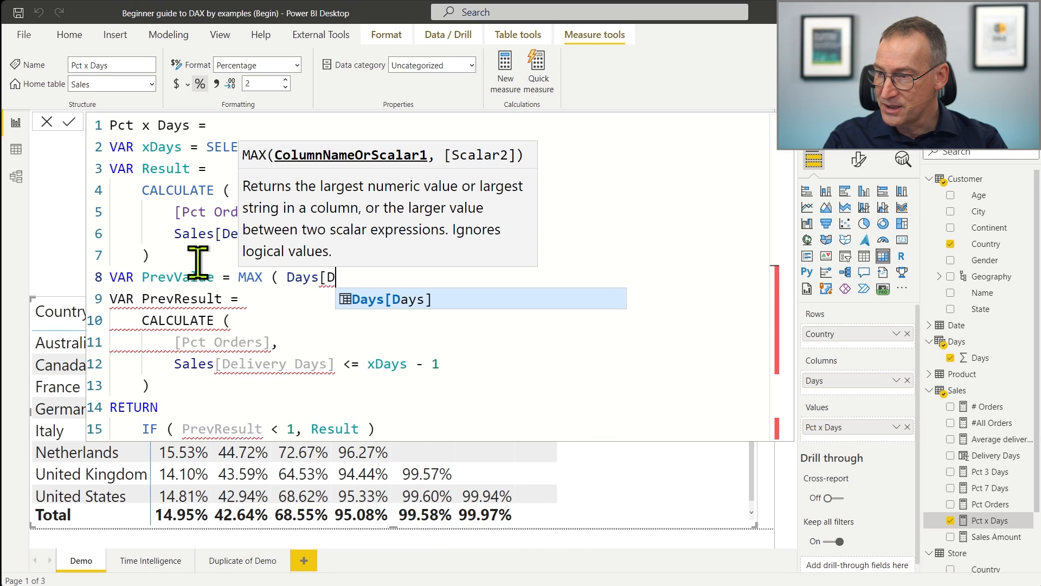
{"action": "key", "text": "Tab"}
{"action": "type", "text": ")"}
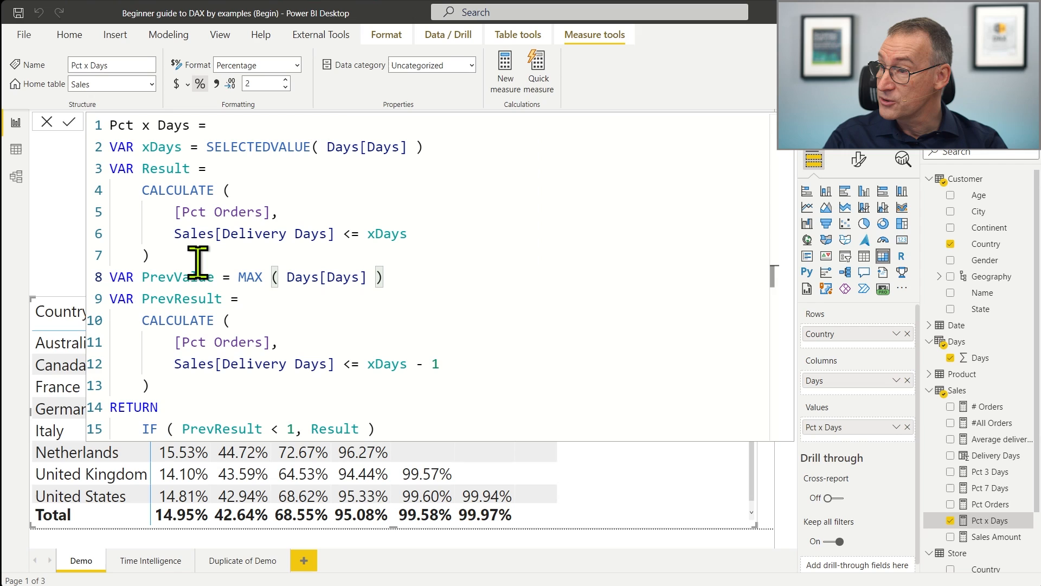
Wrap PrevValue's MAX expression in CALCULATE with the filter Days[Days] < xDays.
{"action": "left_click", "coordinate": [198, 264]}
{"action": "type", "text": "CALCU"}
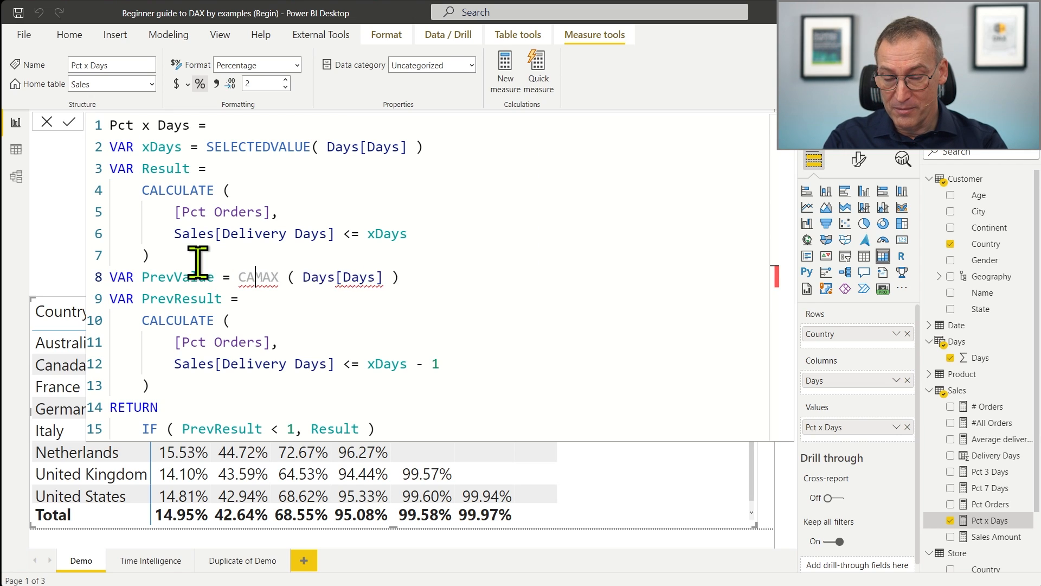
{"action": "type", "text": "LATE ("}
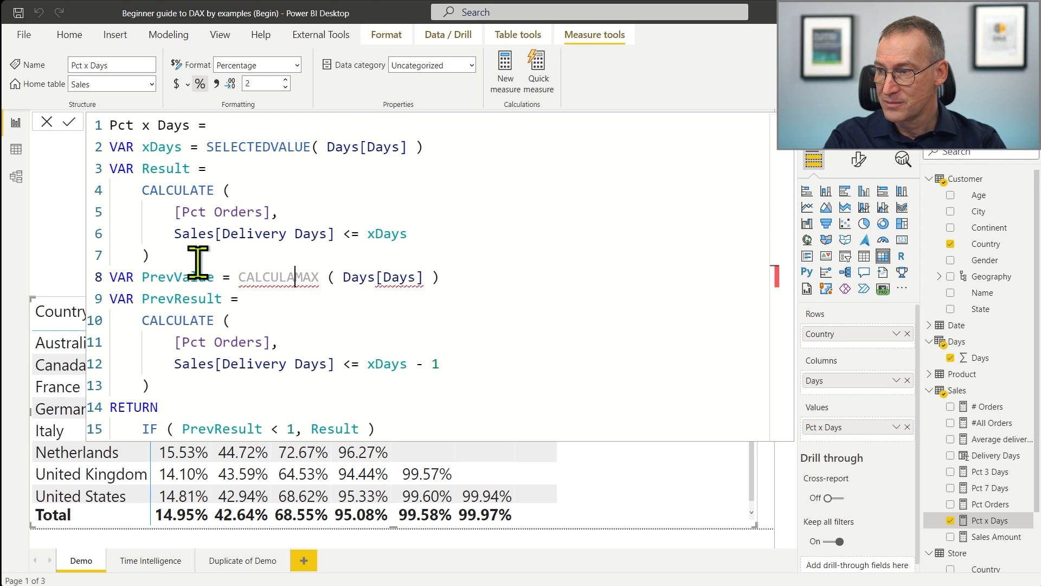
{"action": "key", "text": "End"}
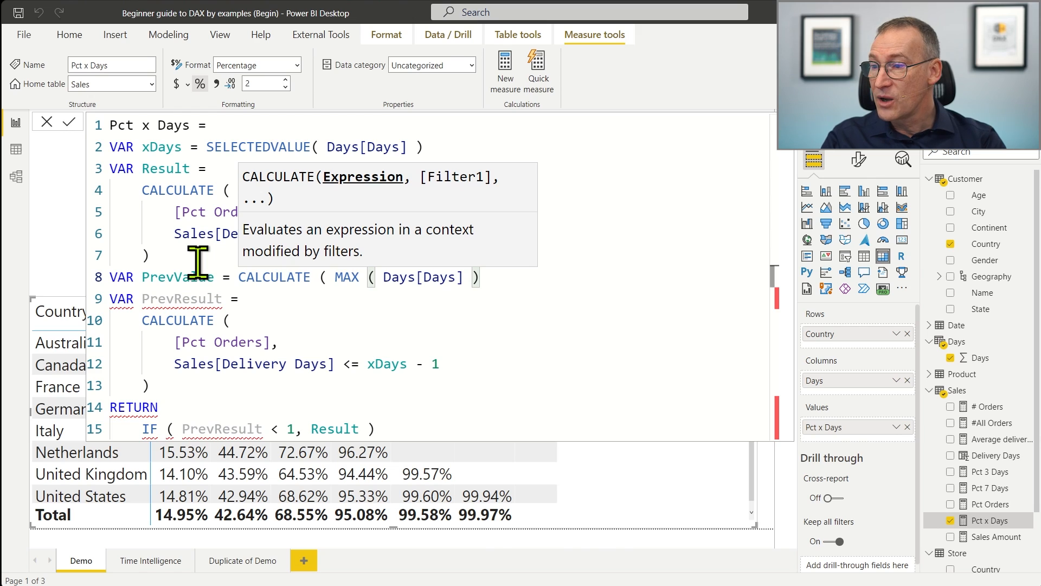
{"action": "type", "text": ", Days["}
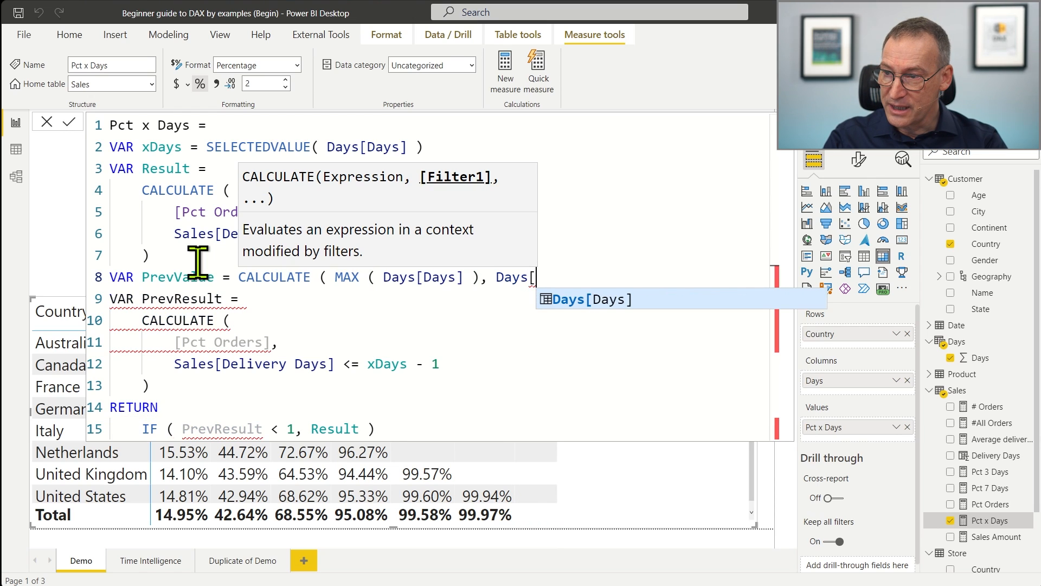
{"action": "key", "text": "Tab"}
{"action": "type", "text": "<"}
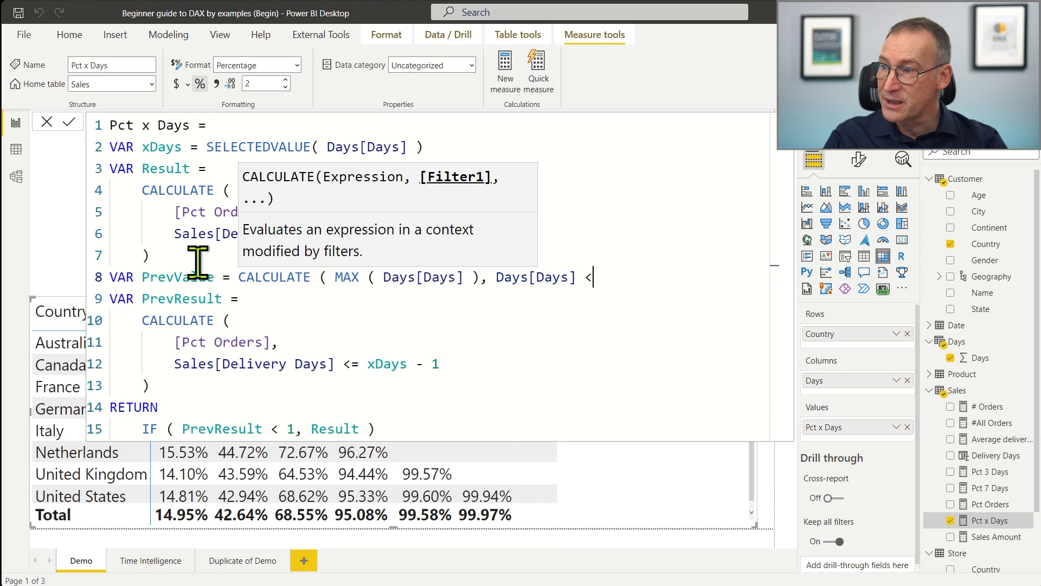
{"action": "type", "text": " xDays )"}
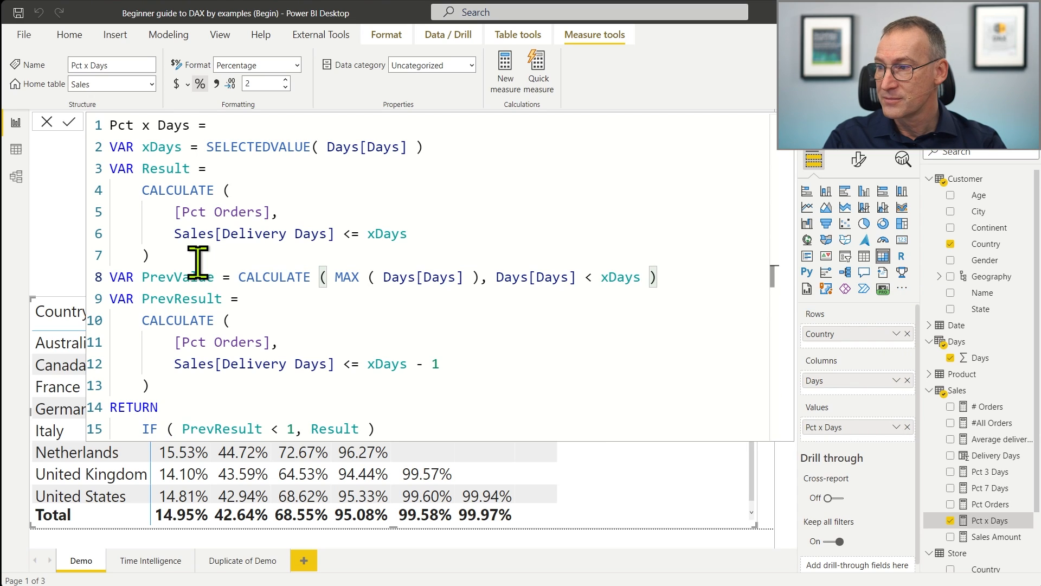
Rename the PrevValue variable as PrevxDays.
{"action": "key", "text": "Home"}
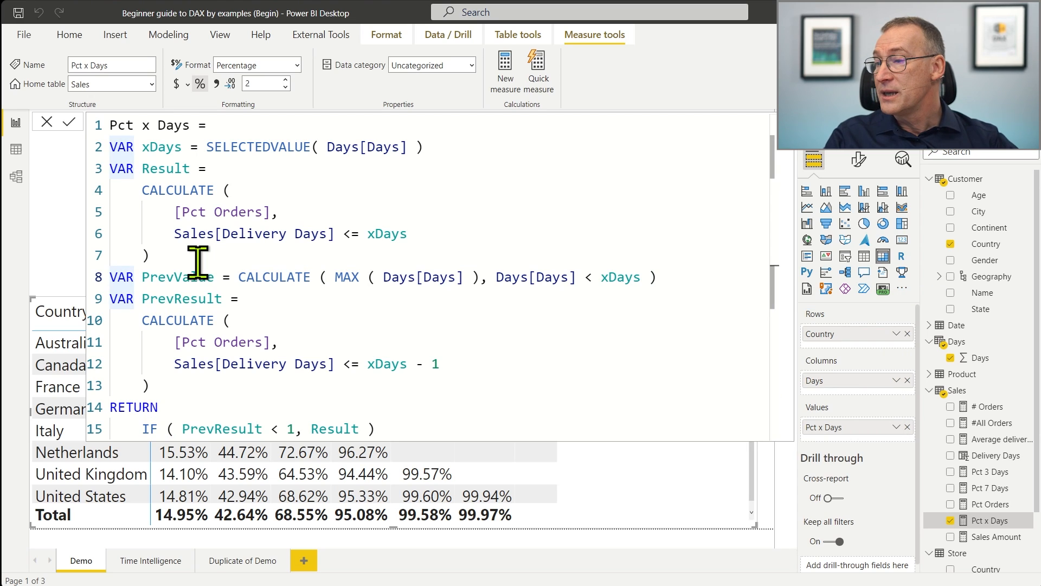
{"action": "left_click", "coordinate": [215, 281]}
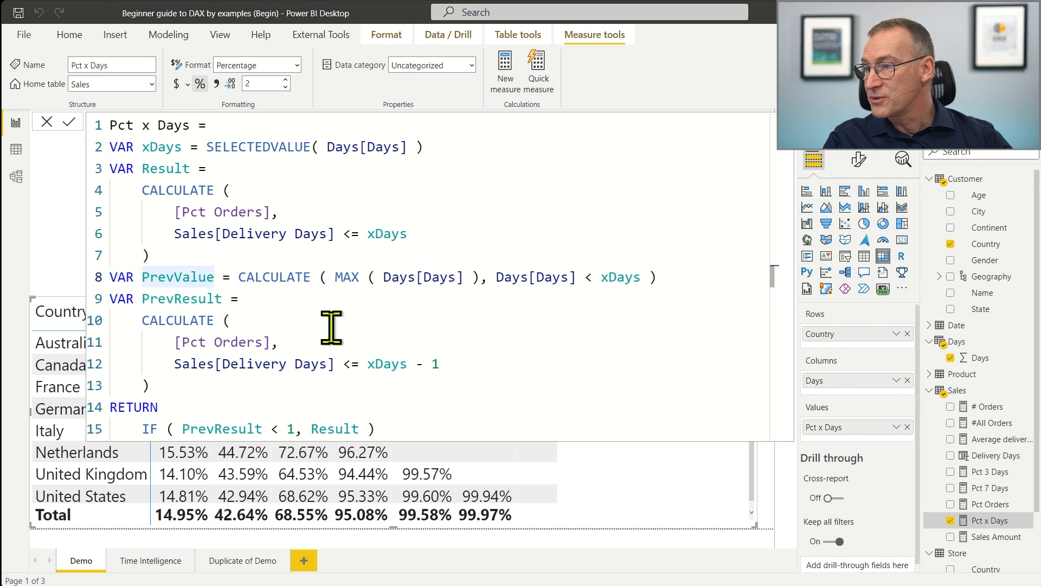
{"action": "key", "text": "BackSpace"}
{"action": "key", "text": "BackSpace"}
{"action": "key", "text": "BackSpace"}
{"action": "key", "text": "BackSpace"}
{"action": "key", "text": "BackSpace"}
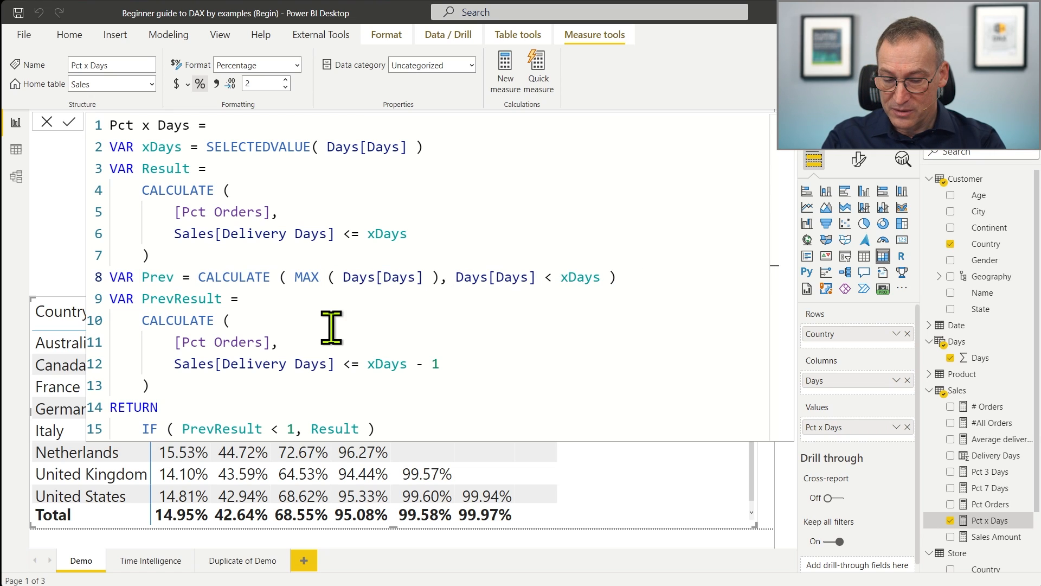
{"action": "type", "text": "xDays"}
{"action": "key", "text": "ctrl+shift+Left"}
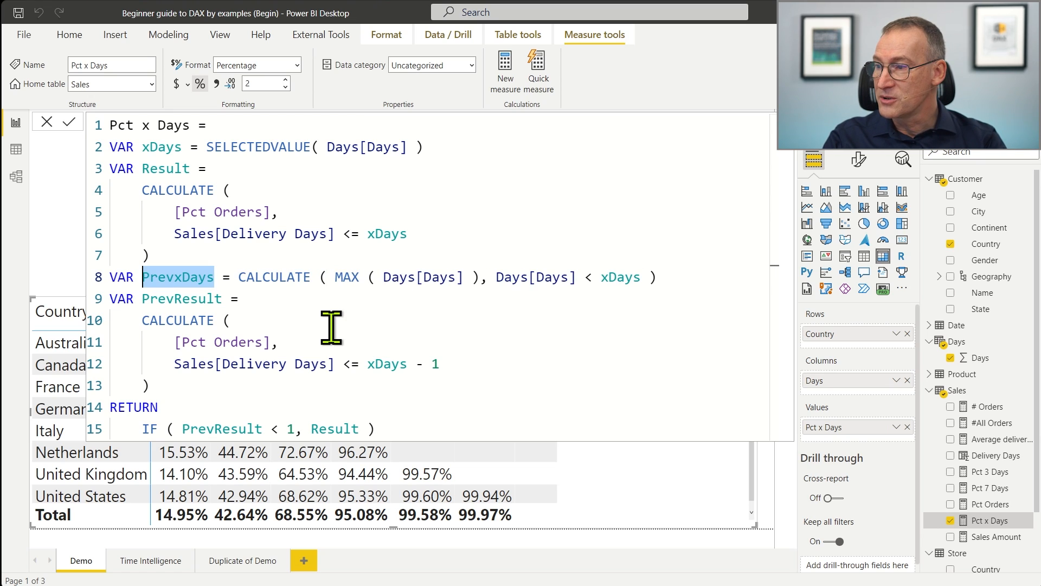
{"action": "left_click", "coordinate": [331, 327]}
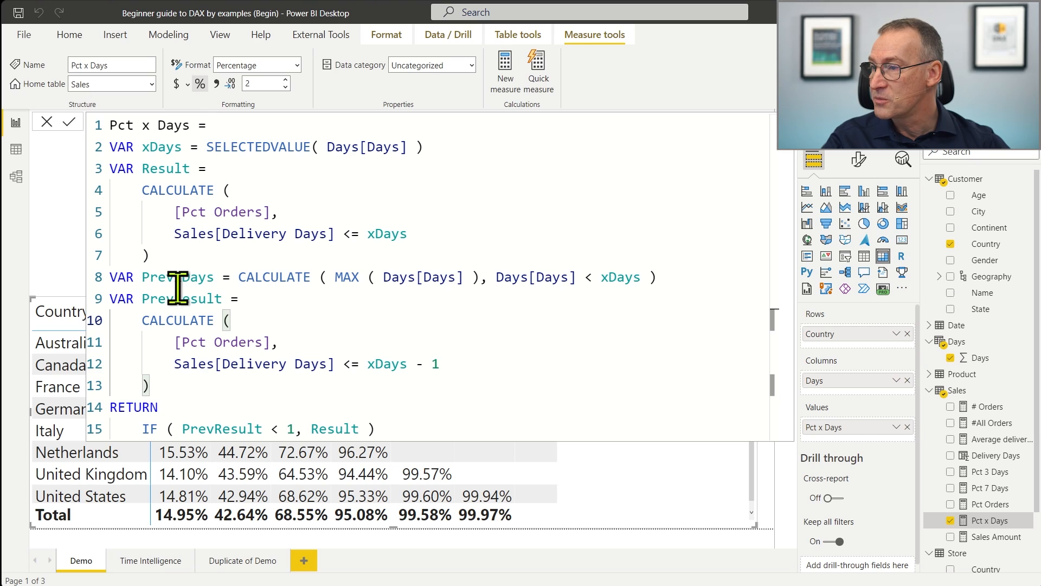
Replace xDays - 1 with PrevxDays in the PrevResult filter, commit the Pct x Days measure and reduce the formula text size.
{"action": "double_click", "coordinate": [181, 277]}
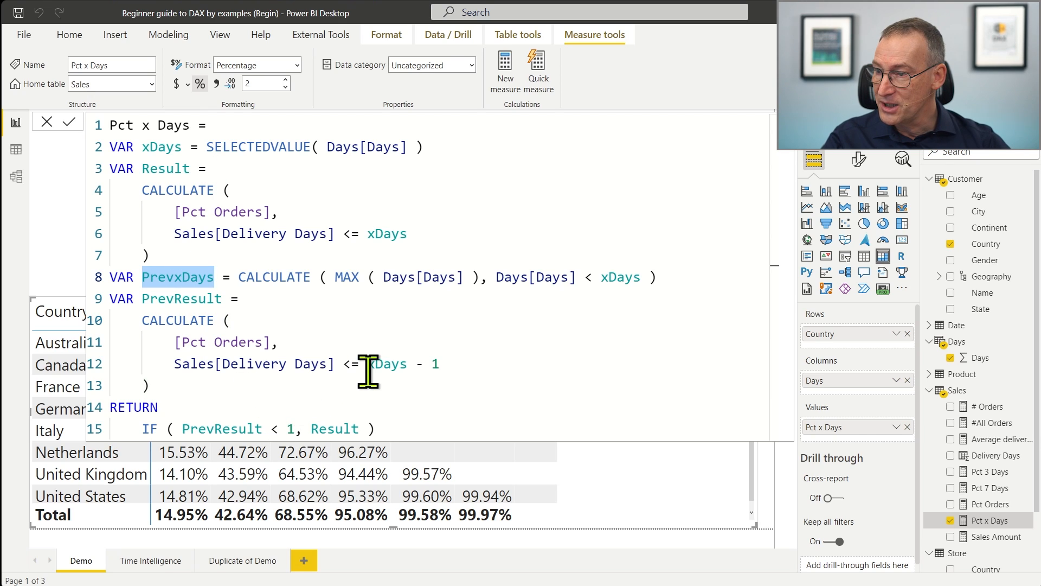
{"action": "left_click_drag", "start_coordinate": [368, 364], "coordinate": [462, 365]}
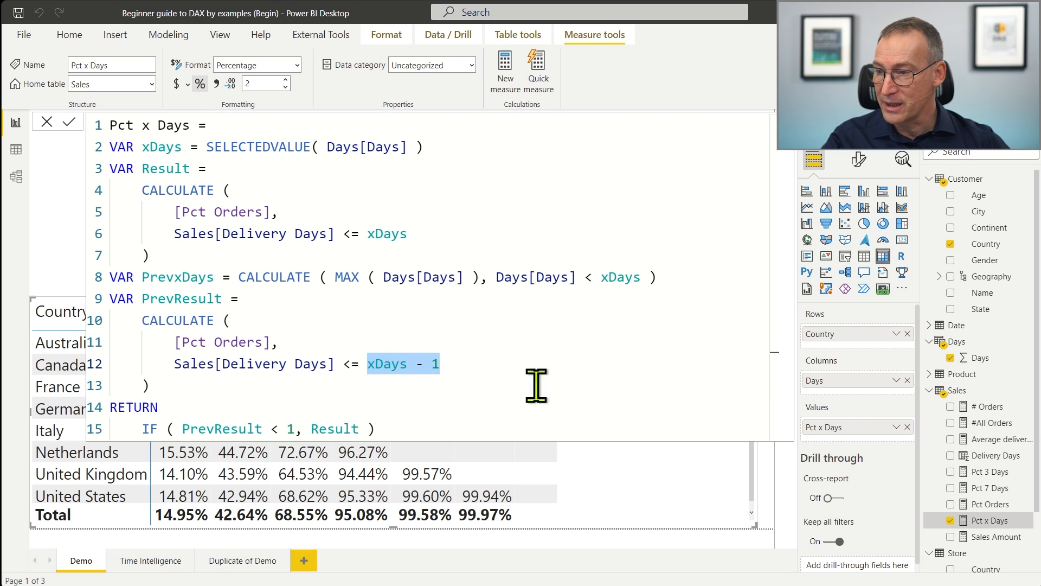
{"action": "type", "text": "PrevxDays"}
{"action": "left_click", "coordinate": [345, 392]}
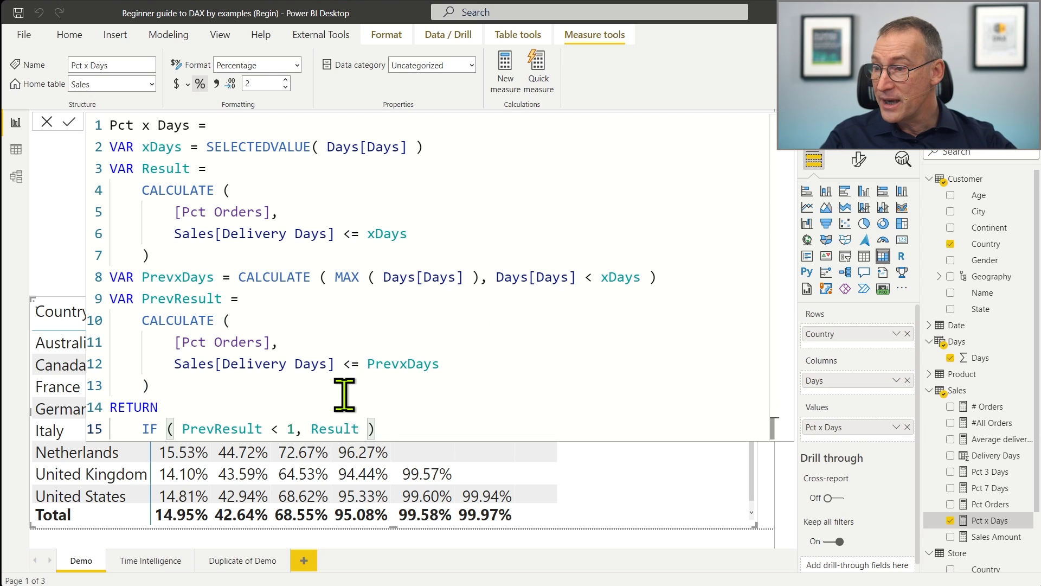
{"action": "scroll", "coordinate": [380, 323], "scroll_direction": "down", "scroll_amount": 2}
{"action": "scroll", "coordinate": [380, 322], "scroll_direction": "down", "scroll_amount": 1}
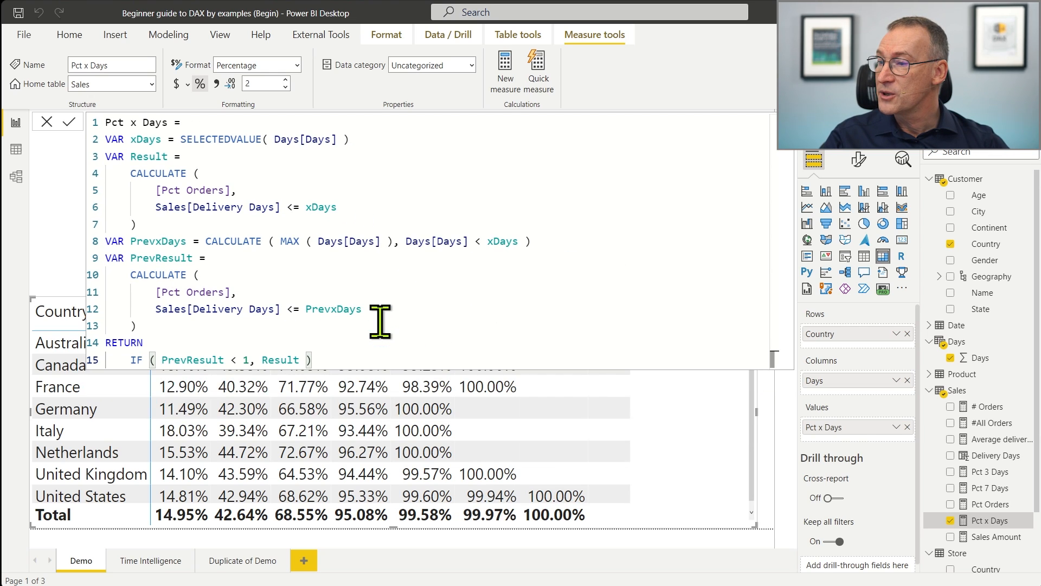
{"action": "left_click", "coordinate": [492, 210]}
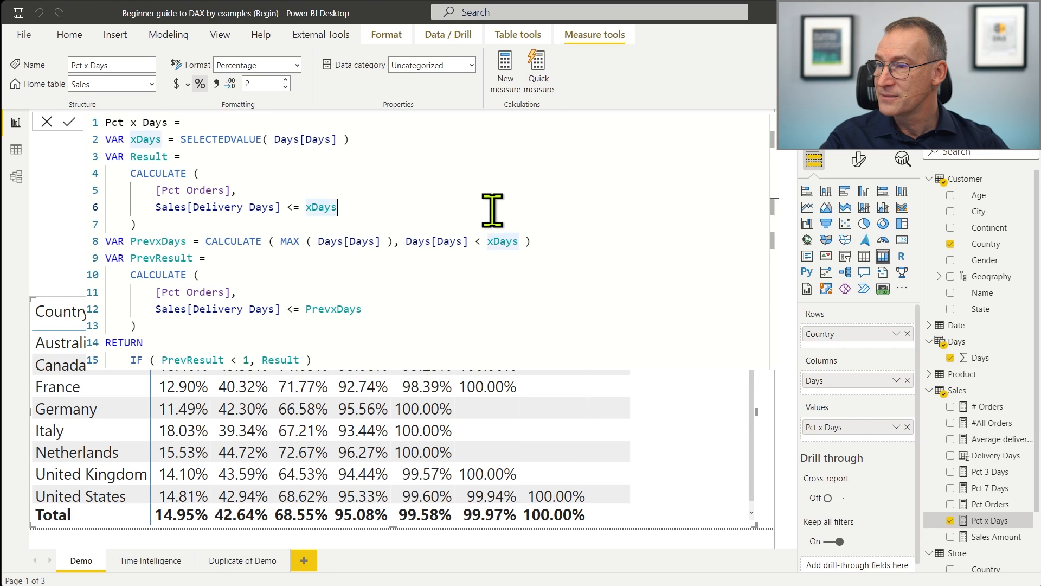
{"action": "key", "text": "Escape"}
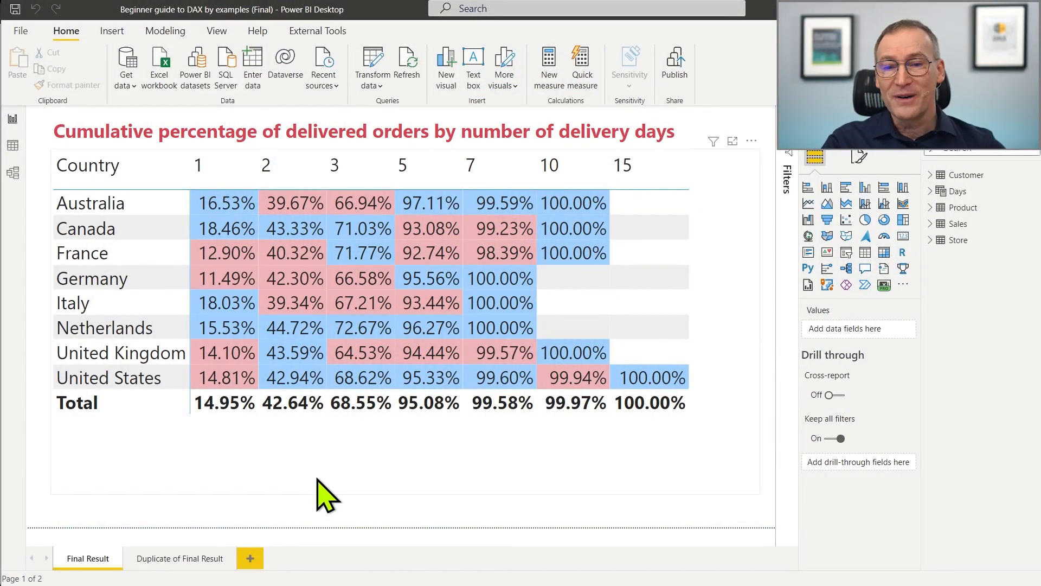
Create a new measure named Pct xDays Color in the Sales table, with enlarged formula text.
{"action": "left_click", "coordinate": [316, 478]}
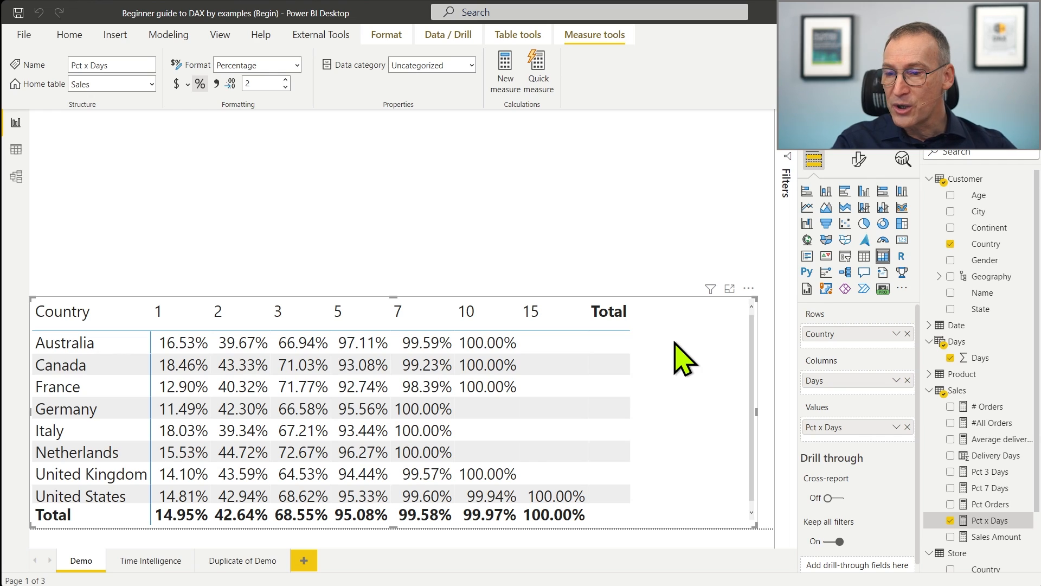
{"action": "right_click", "coordinate": [971, 390]}
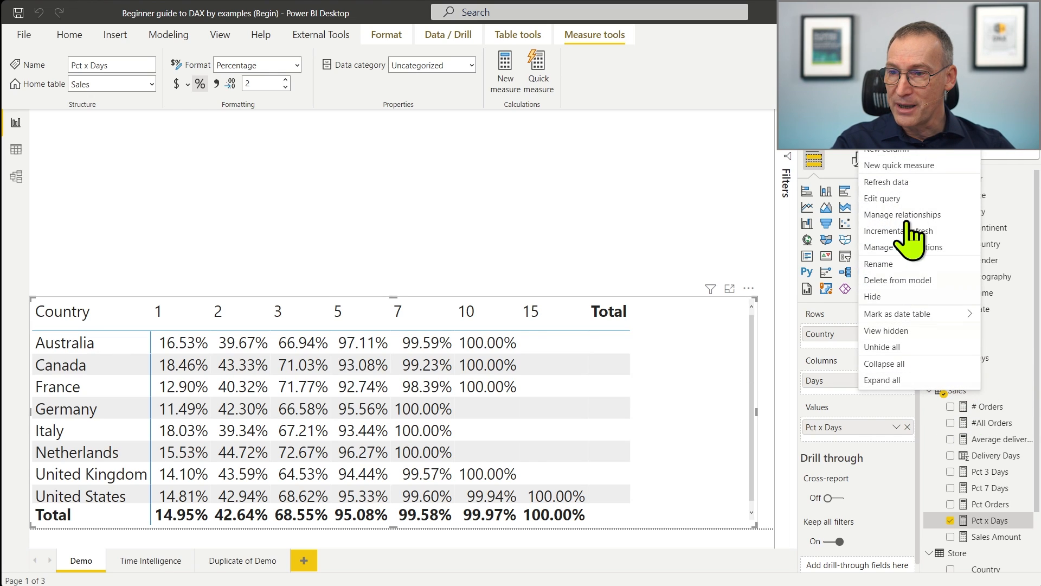
{"action": "left_click", "coordinate": [917, 142]}
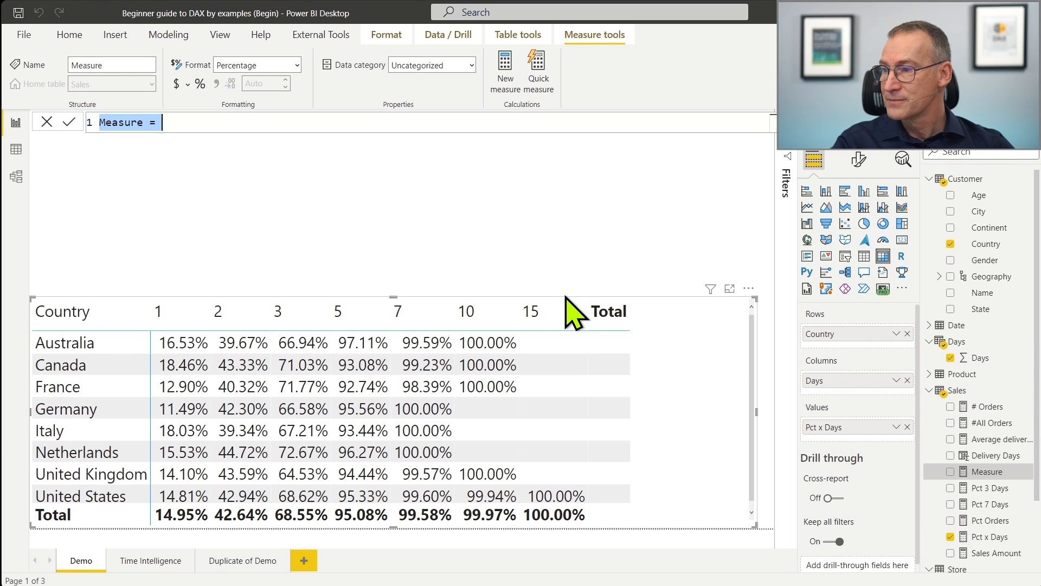
{"action": "scroll", "coordinate": [187, 120], "scroll_direction": "up", "scroll_amount": 3, "text": "ctrl"}
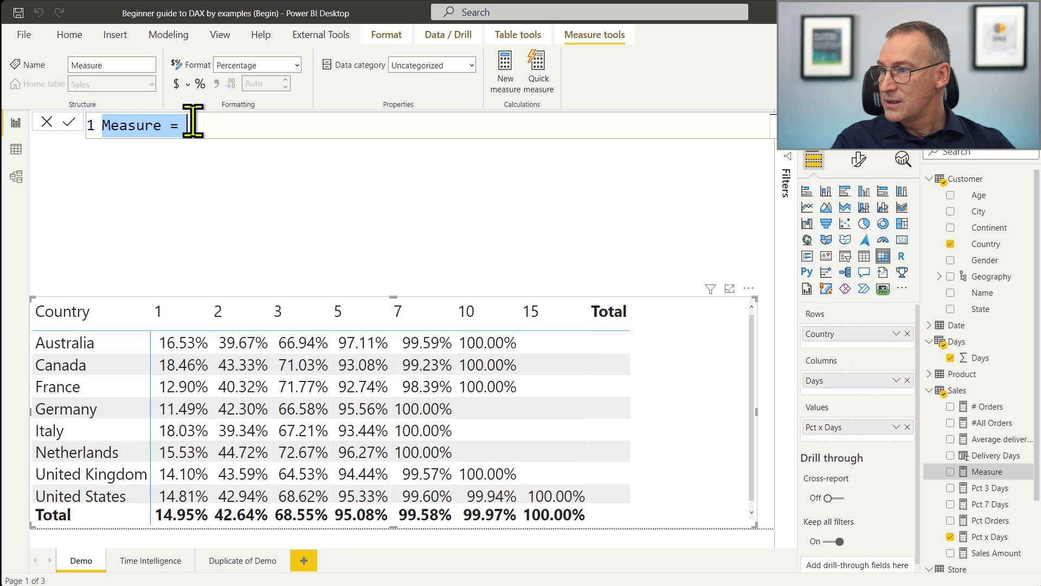
{"action": "type", "text": "Pct xDays Colo"}
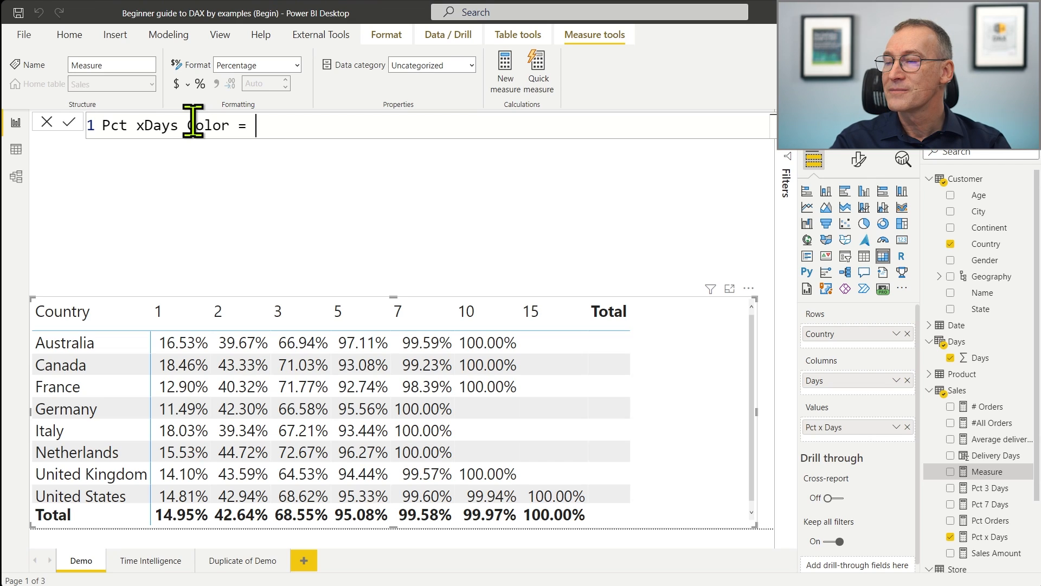
{"action": "key", "text": "shift+Return"}
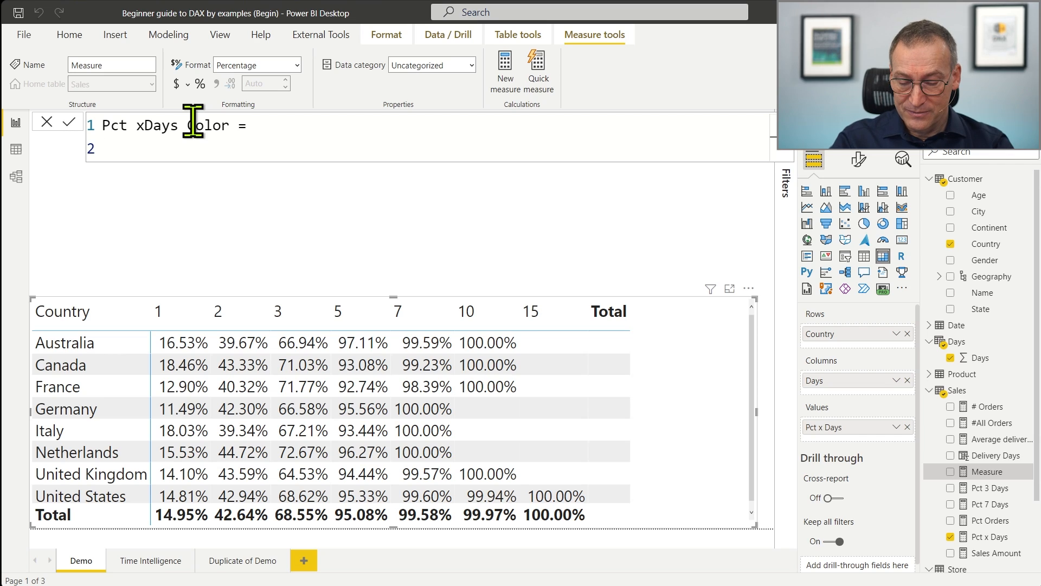
Define the variable CurrentValue as [Pct x Days] in the Pct xDays Color formula.
{"action": "type", "text": "VAR "}
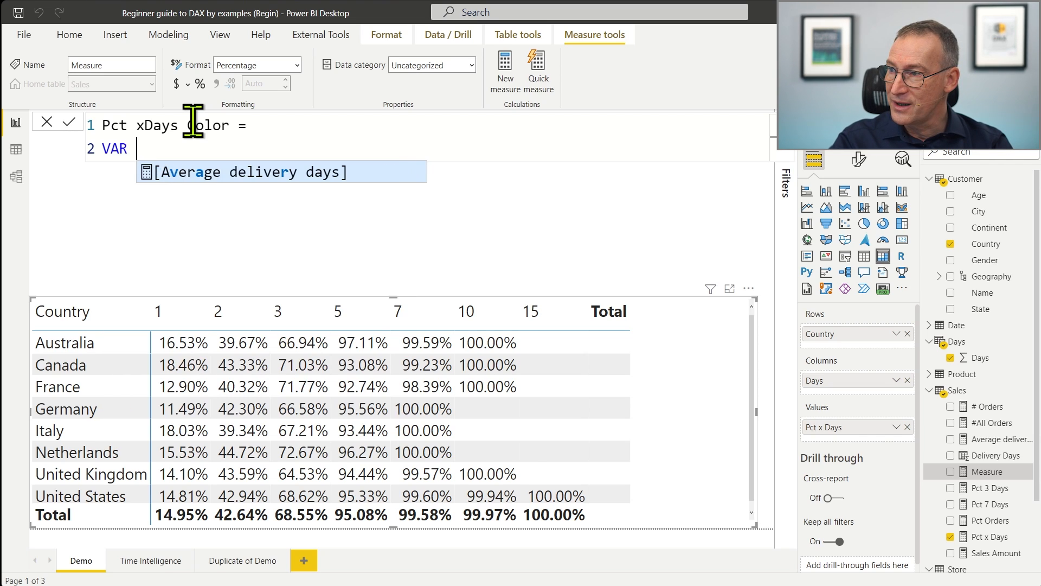
{"action": "type", "text": "CurrentValue ="}
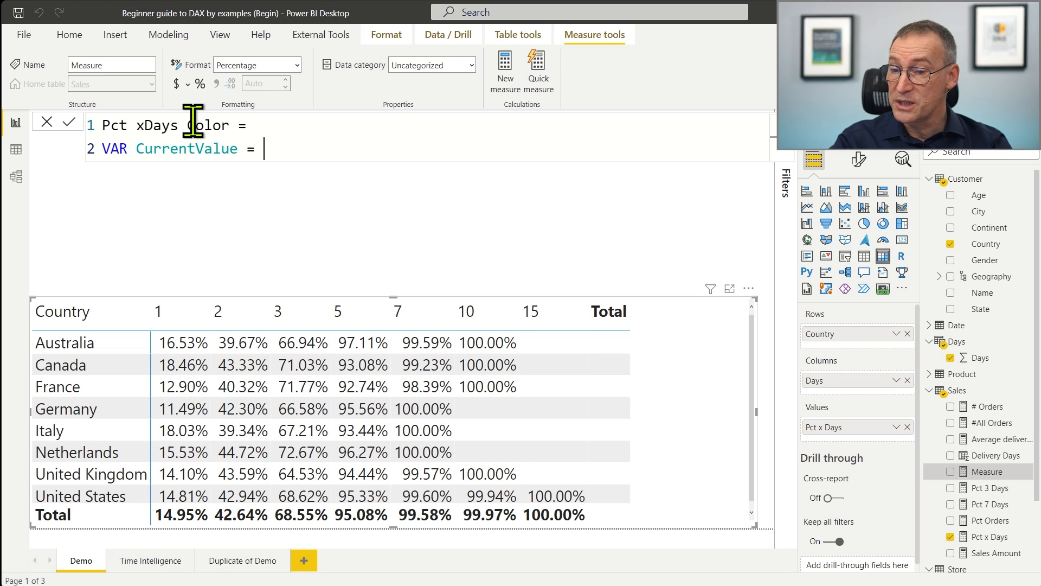
{"action": "type", "text": " [PC"}
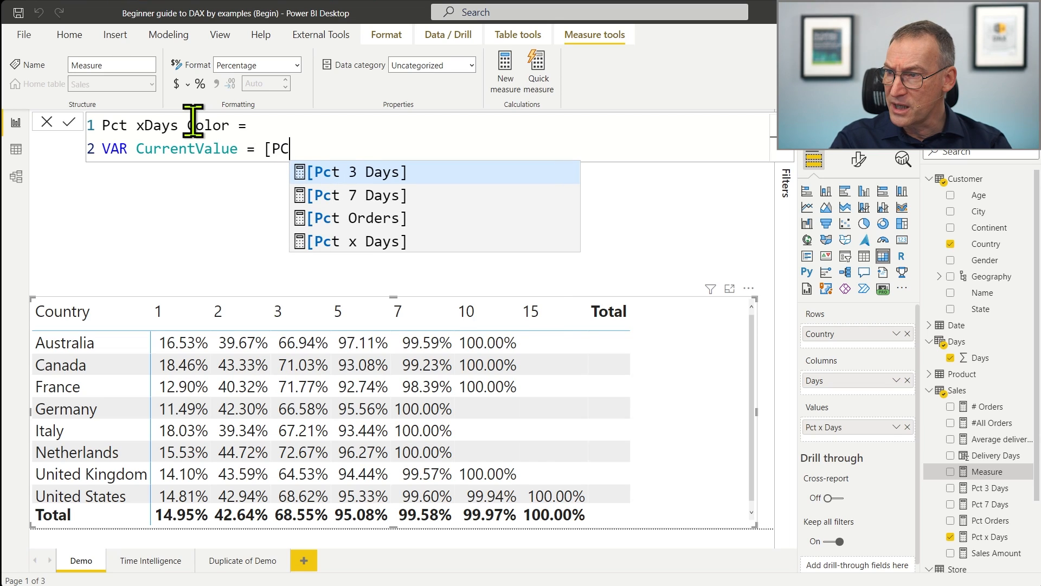
{"action": "key", "text": "Down"}
{"action": "key", "text": "Down"}
{"action": "key", "text": "Down"}
{"action": "key", "text": "Tab"}
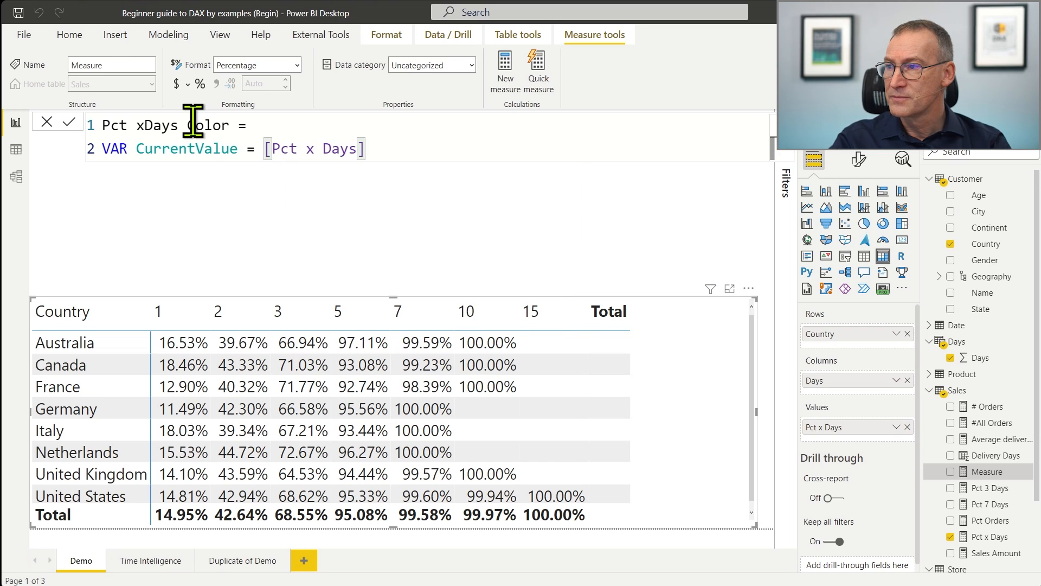
{"action": "key", "text": "shift+Return"}
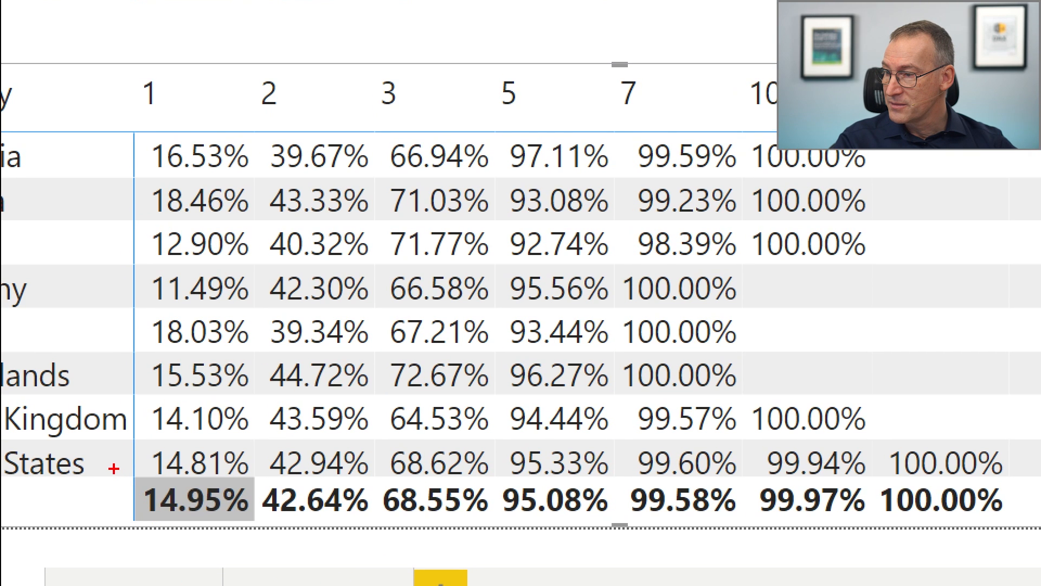
{"action": "left_click_drag", "start_coordinate": [114, 467], "coordinate": [275, 529]}
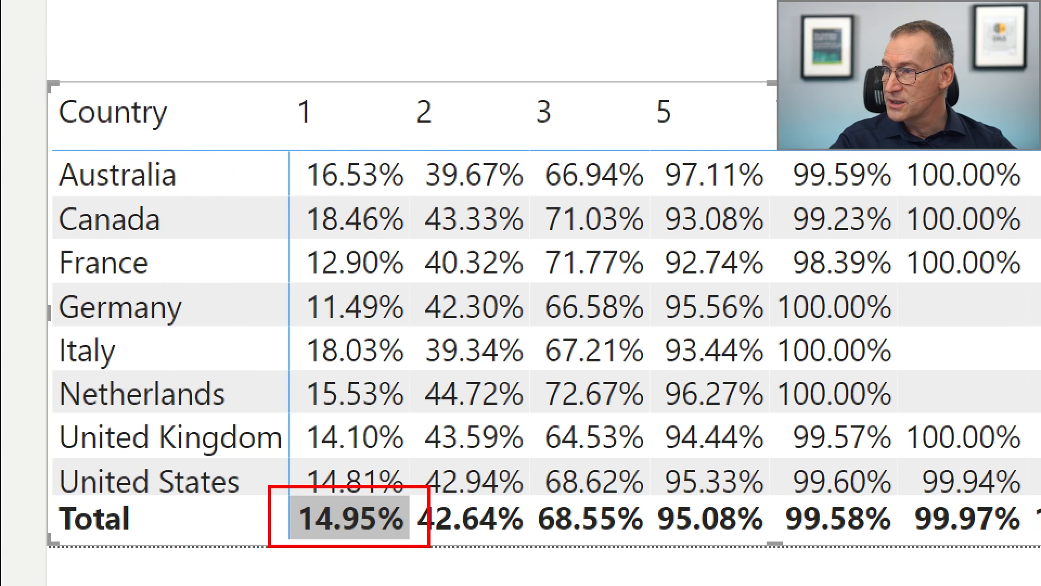
{"action": "mouse_move", "coordinate": [47, 134]}
{"action": "left_mouse_down"}
{"action": "mouse_move", "coordinate": [154, 349]}
{"action": "mouse_move", "coordinate": [265, 495]}
{"action": "mouse_move", "coordinate": [286, 505]}
{"action": "left_mouse_up"}
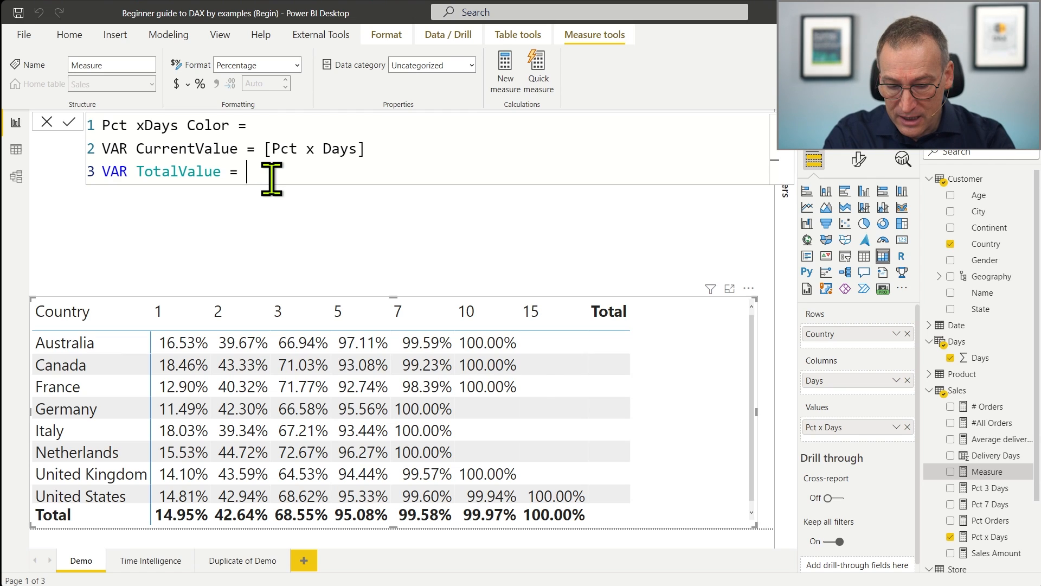
Add the variable TotalValue with a CALCULATE on its own line that takes [Pct x Days] as its expression.
{"action": "type", "text": "CALCUALTA"}
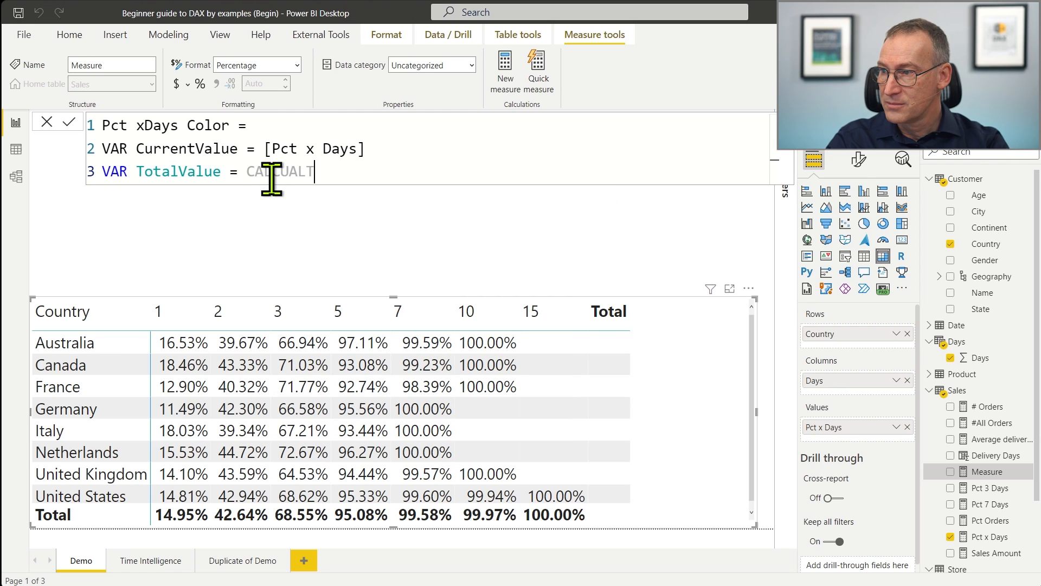
{"action": "key", "text": "shift+Return"}
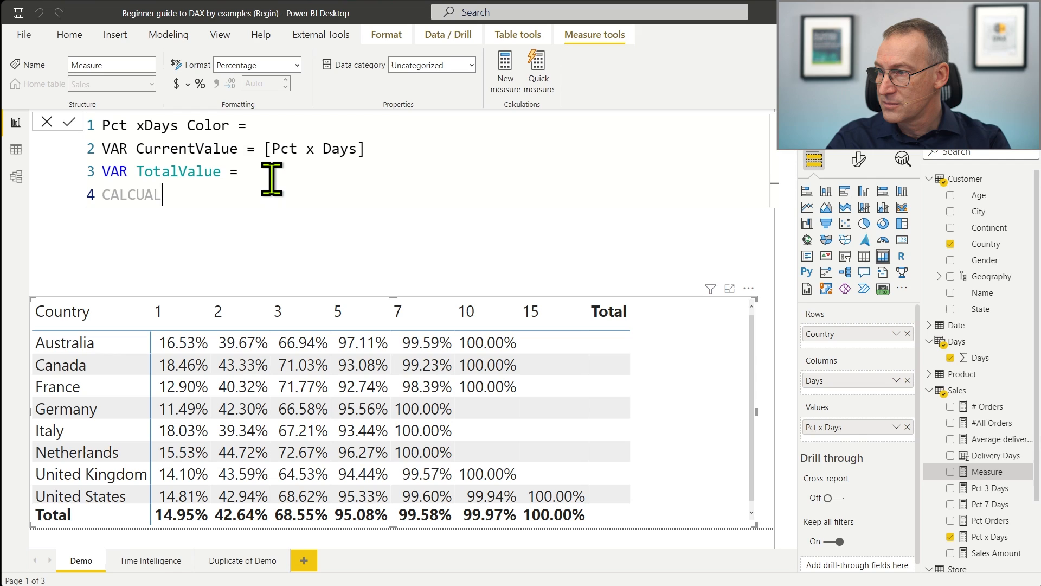
{"action": "key", "text": "End"}
{"action": "key", "text": "BackSpace"}
{"action": "type", "text": "LATE ("}
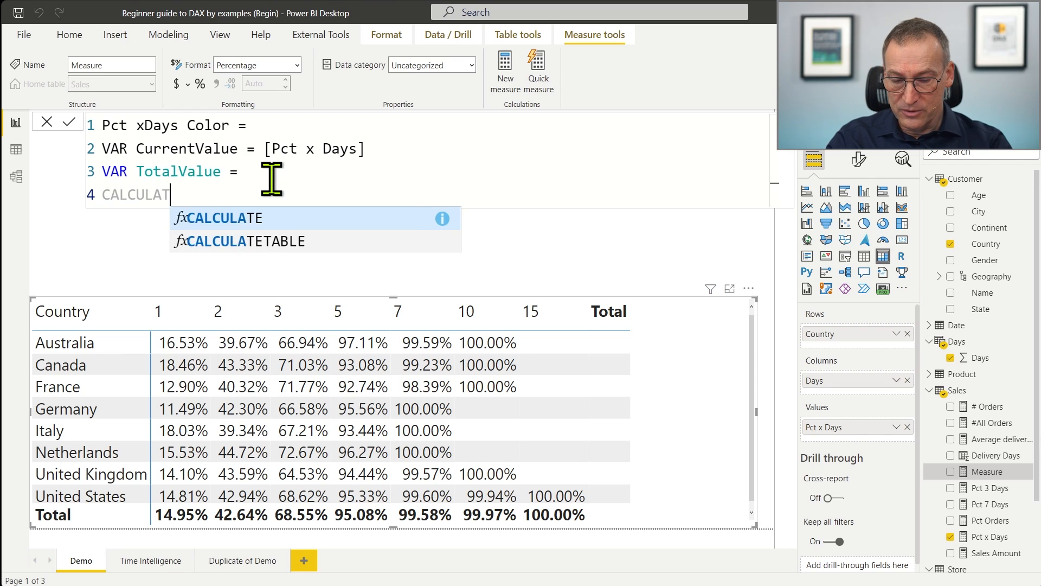
{"action": "key", "text": "shift+Return"}
{"action": "type", "text": "[Pc"}
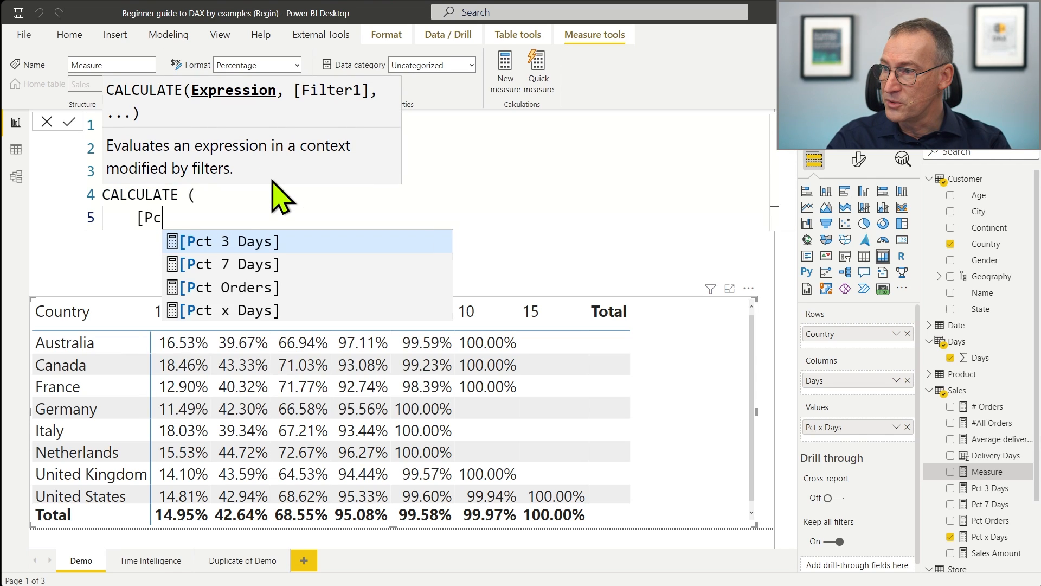
{"action": "key", "text": "Down"}
{"action": "key", "text": "Down"}
{"action": "key", "text": "Down"}
{"action": "key", "text": "Tab"}
{"action": "type", "text": ","}
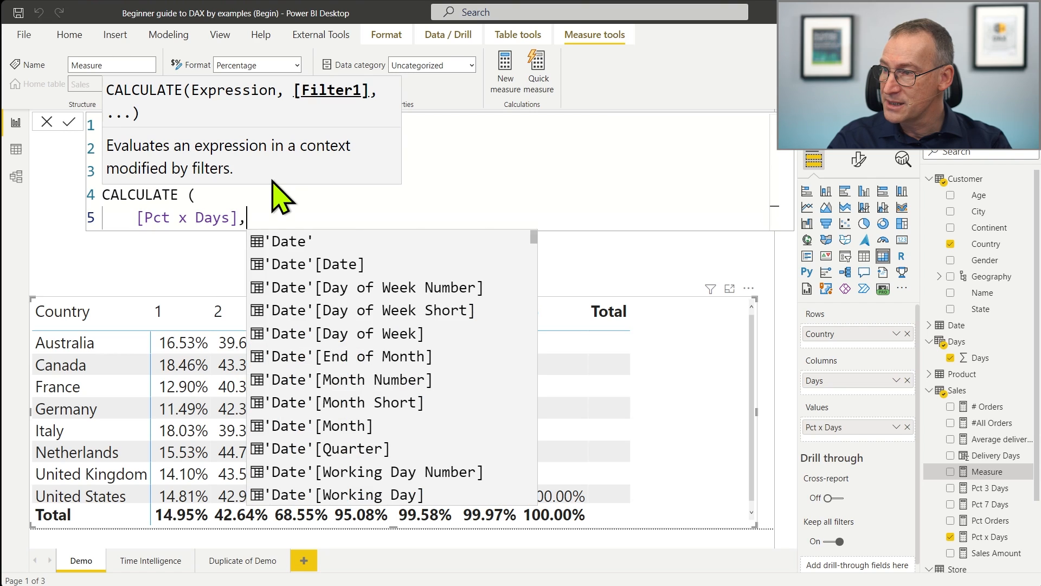
Add REMOVEFILTERS ( Sales ) as the filter of TotalValue's CALCULATE and close the function on its own line.
{"action": "key", "text": "shift+Return"}
{"action": "type", "text": "REMOVEFILTER"}
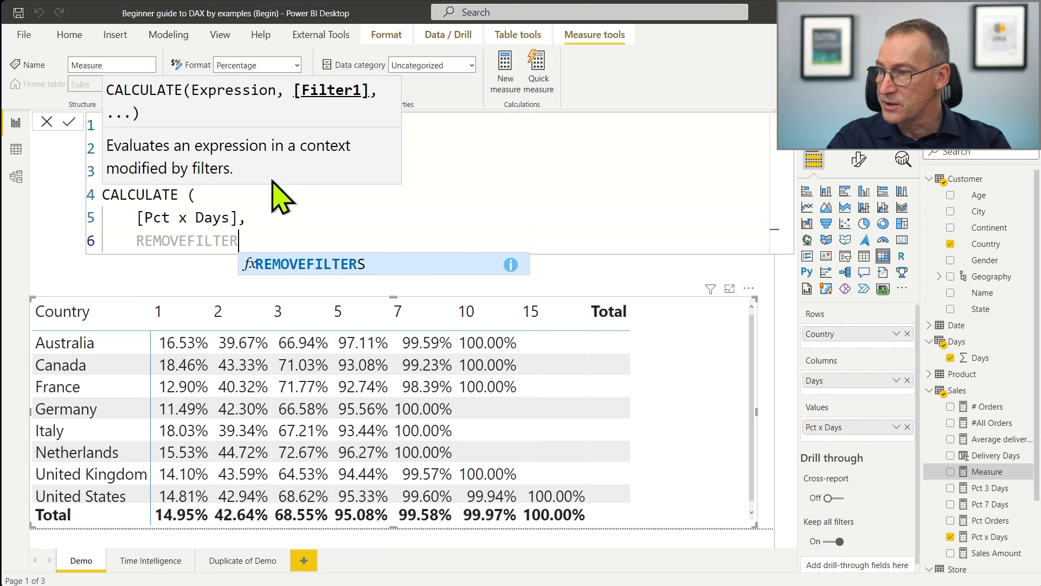
{"action": "key", "text": "Tab"}
{"action": "type", "text": "( Sales )"}
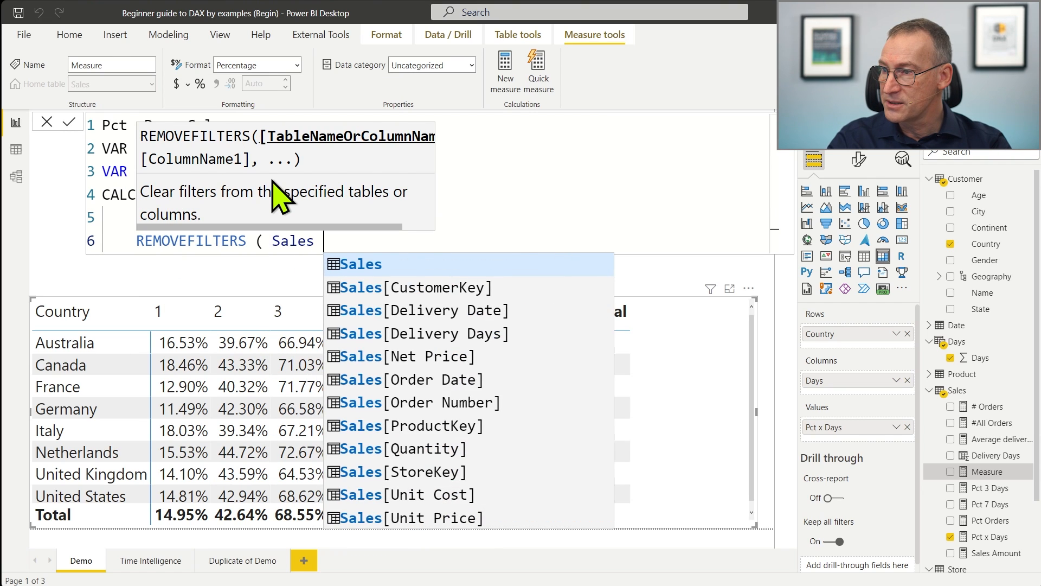
{"action": "key", "text": "shift+Return"}
{"action": "type", "text": ")"}
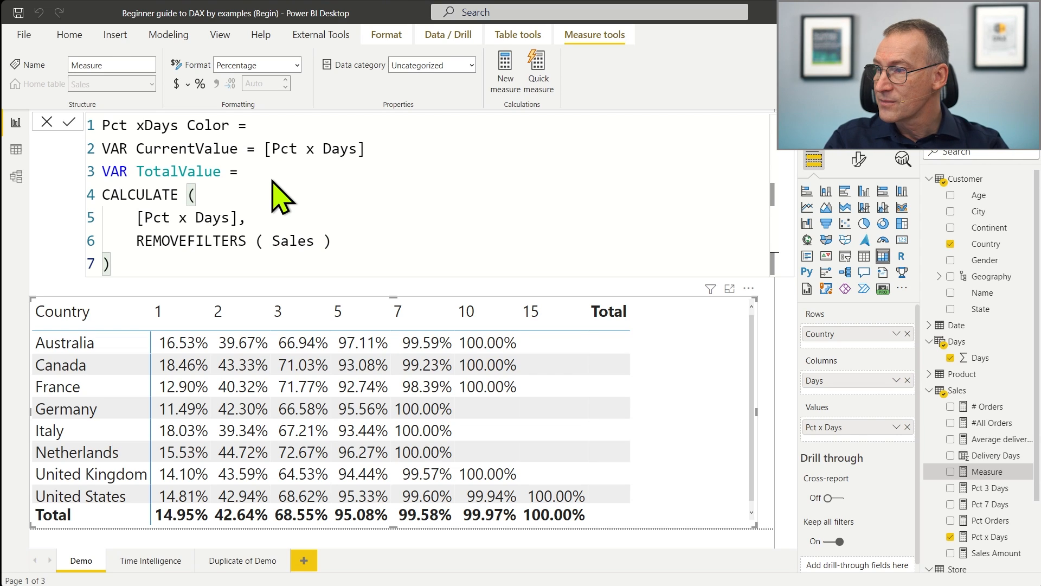
Indent the whole CALCULATE block one level under the TotalValue variable.
{"action": "key", "text": "shift+Home"}
{"action": "key", "text": "shift+Up"}
{"action": "key", "text": "shift+Up"}
{"action": "key", "text": "shift+Up"}
{"action": "key", "text": "Tab"}
{"action": "key", "text": "Right"}
Add the variable Result with IF ( CurrentValue < TotalValue, -1, +1 ) below the TotalValue block.
{"action": "key", "text": "shift+Return"}
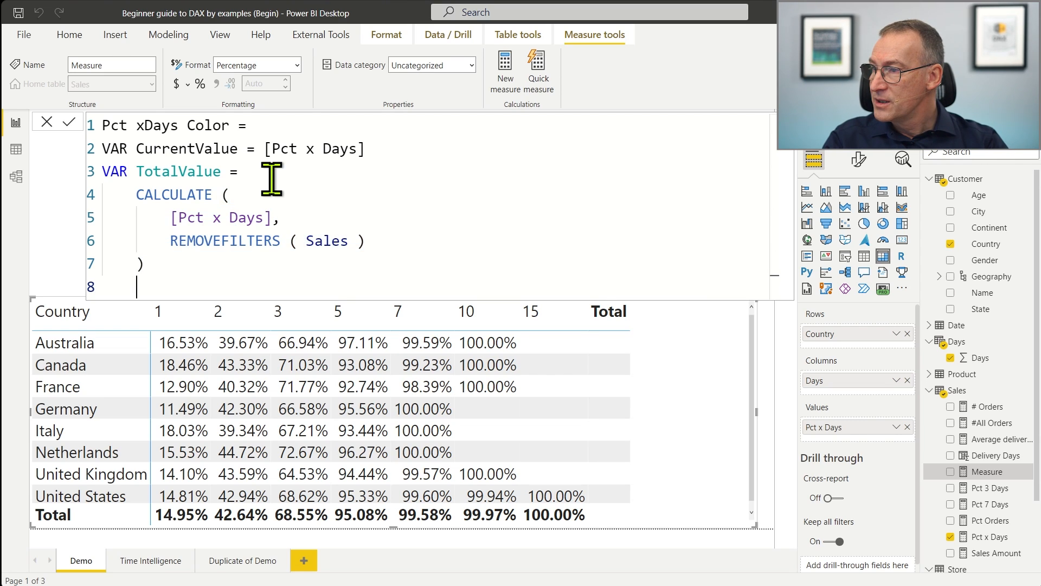
{"action": "key", "text": "shift+Home"}
{"action": "type", "text": "VAR "}
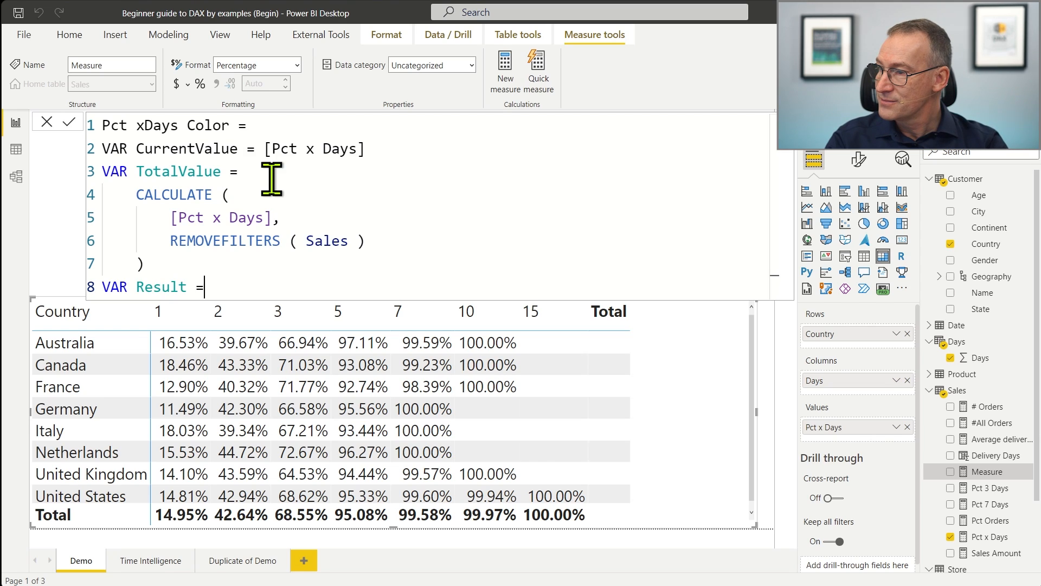
{"action": "type", "text": "Result ="}
{"action": "key", "text": "shift+Return"}
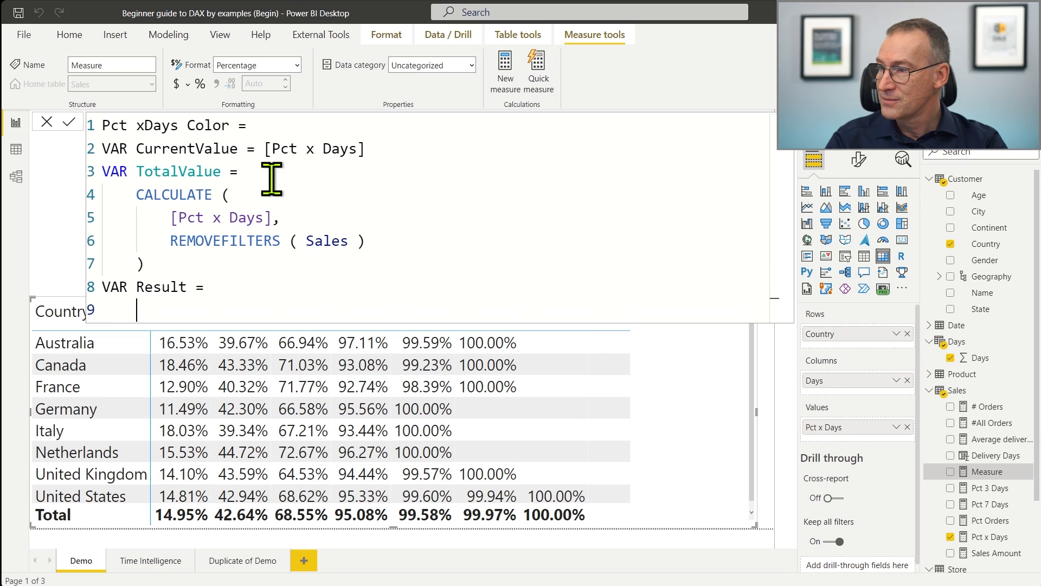
{"action": "type", "text": "IF ( "}
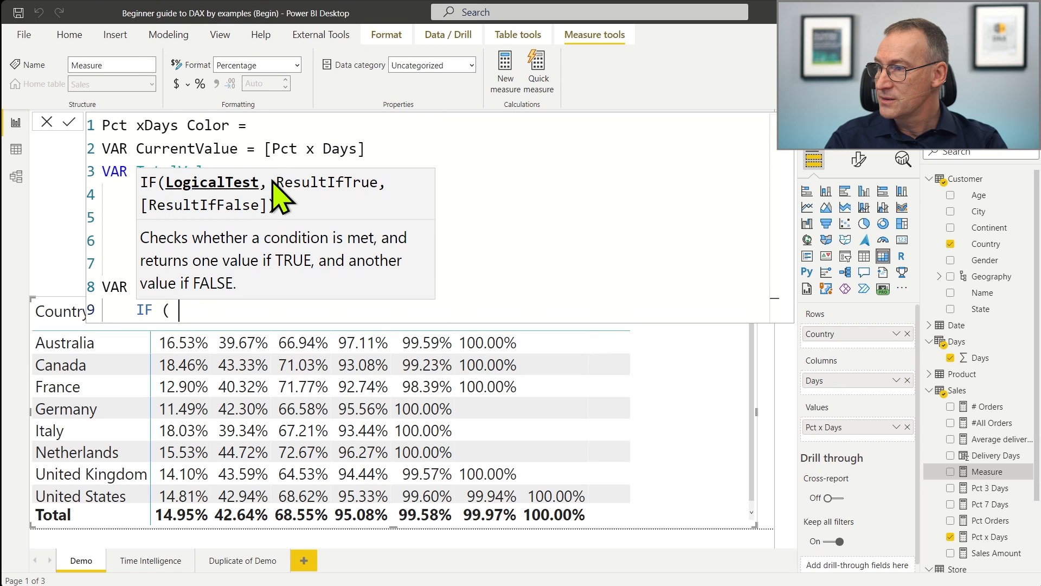
{"action": "type", "text": "CurrentValue <"}
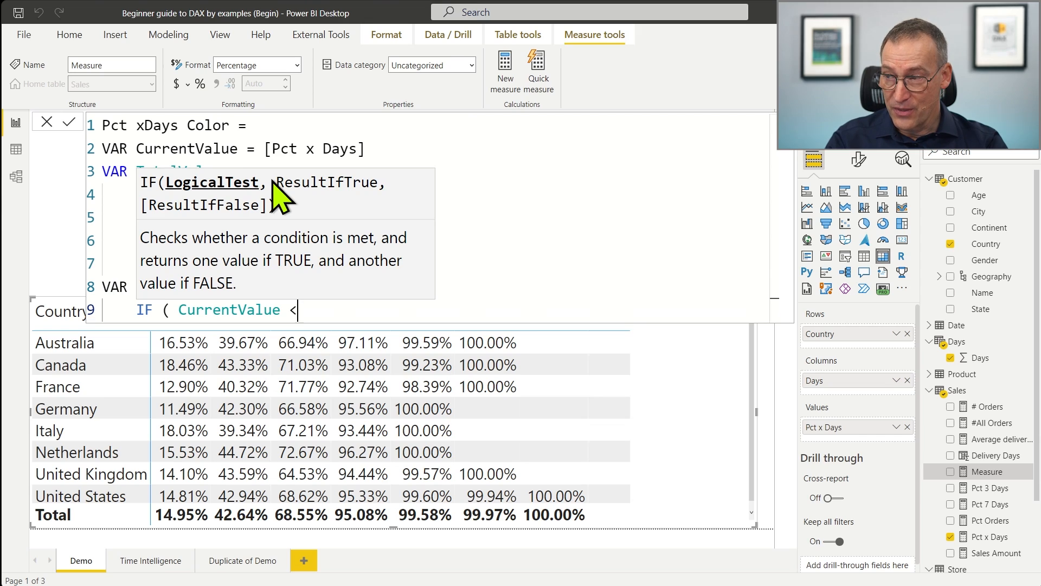
{"action": "type", "text": " To"}
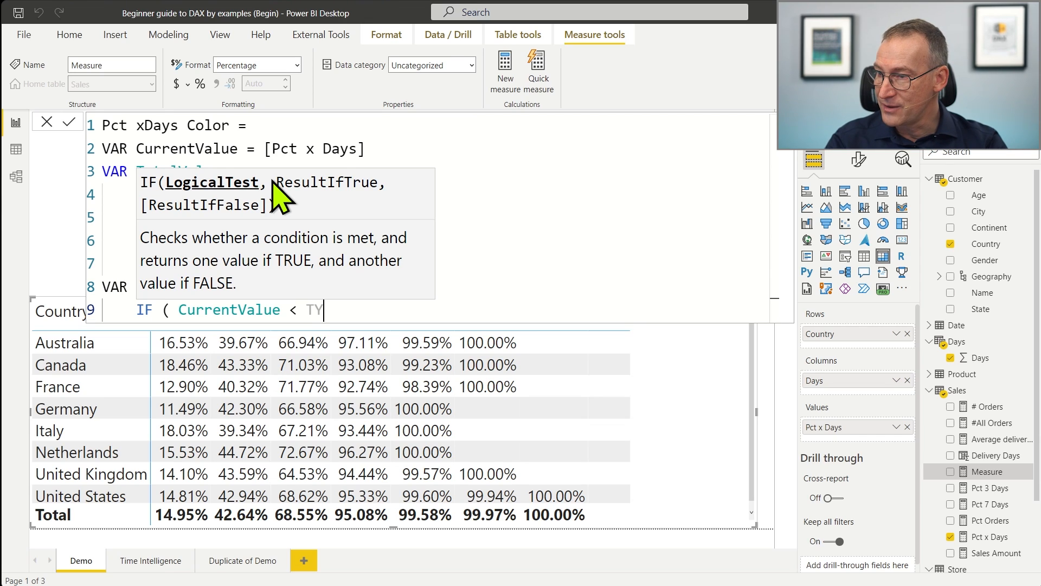
{"action": "type", "text": "y"}
{"action": "key", "text": "BackSpace"}
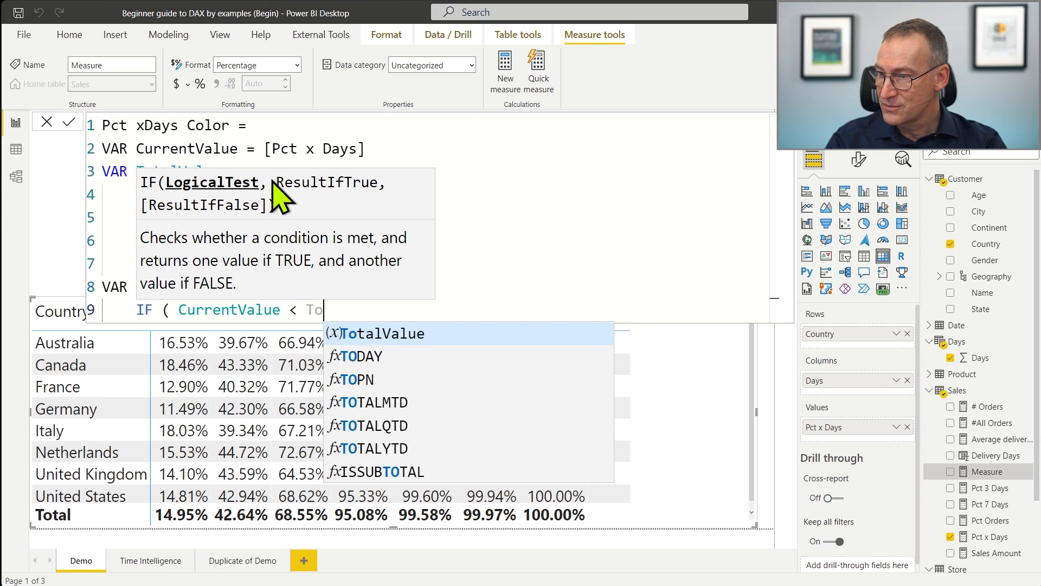
{"action": "type", "text": "talValue,"}
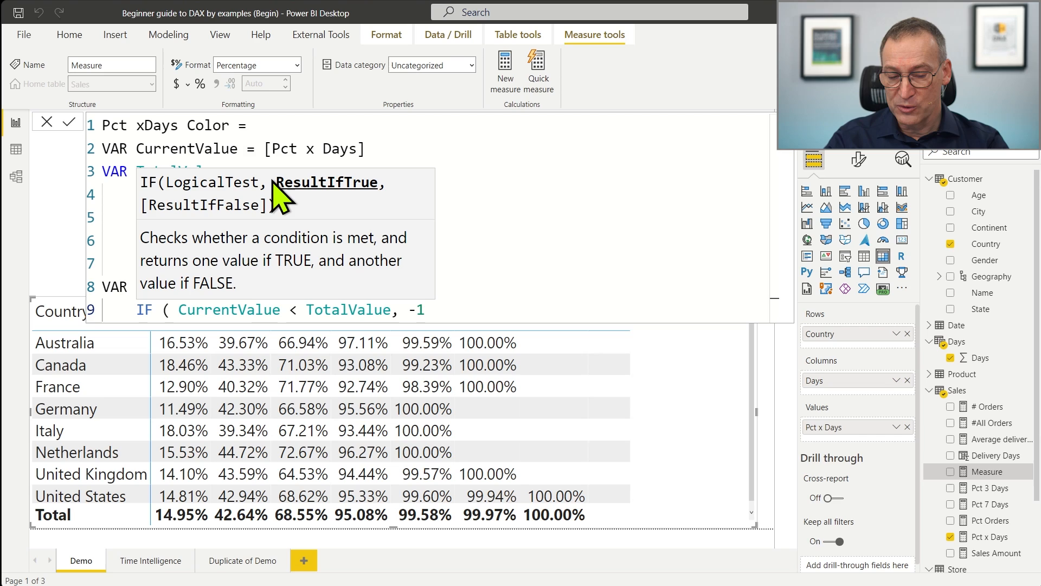
{"action": "type", "text": "-1, +1"}
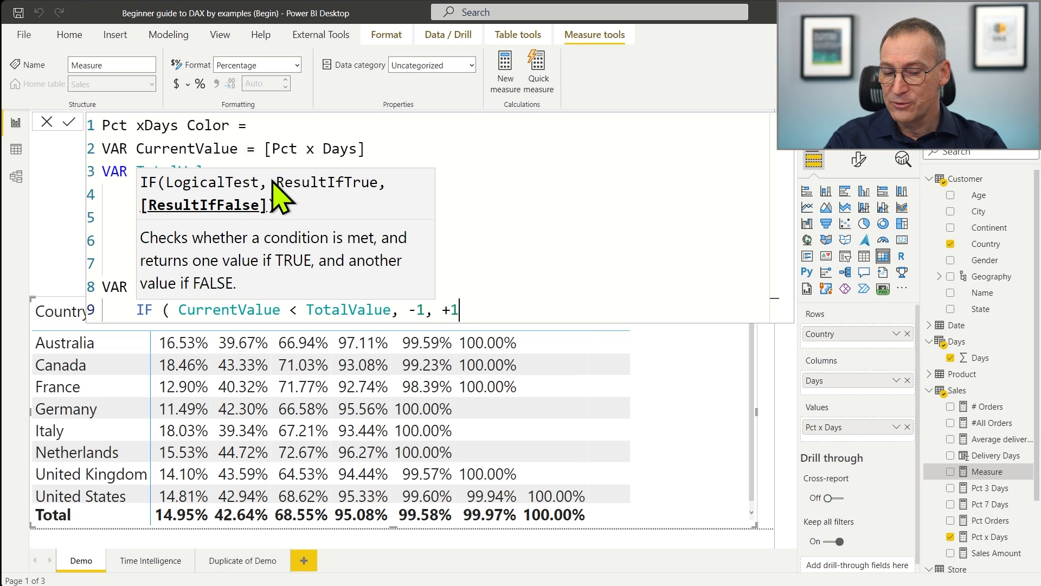
{"action": "type", "text": " )"}
Bring the IF expression up onto the same line as VAR Result.
{"action": "key", "text": "Up"}
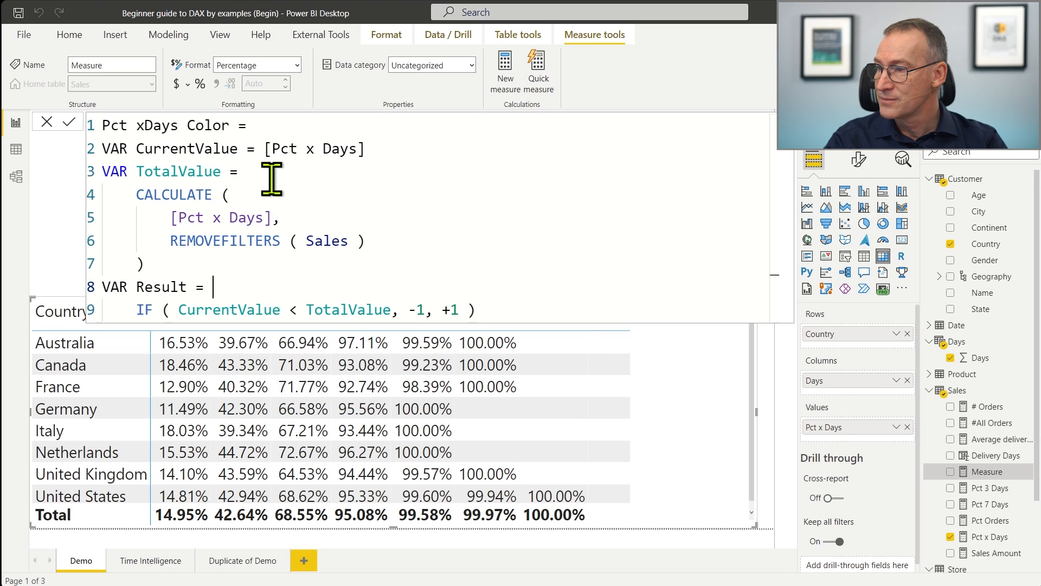
{"action": "key", "text": "Delete"}
{"action": "key", "text": "ctrl+shift+Right"}
{"action": "key", "text": "Delete"}
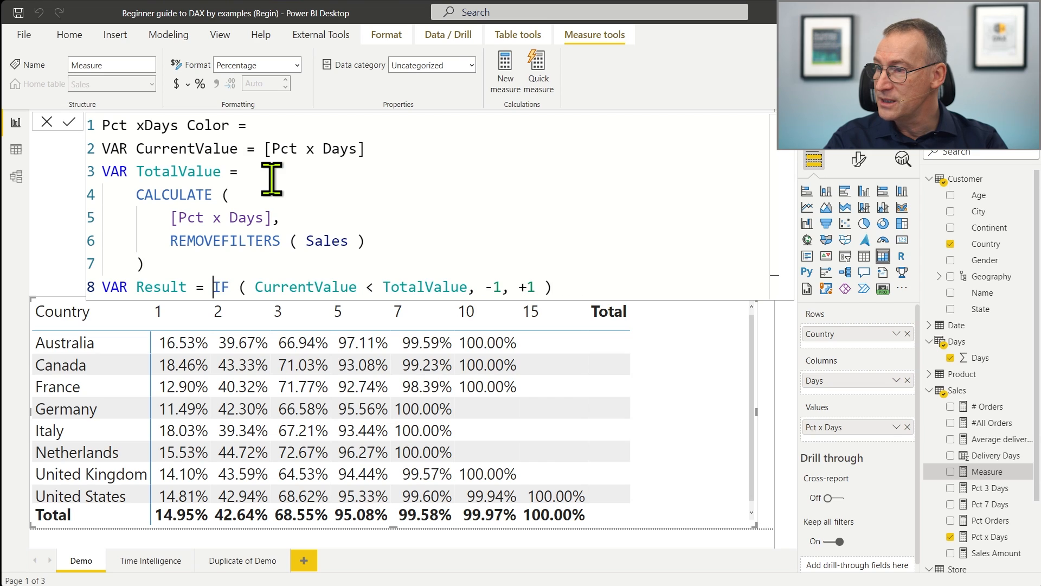
End the Pct xDays Color formula with RETURN and Result indented on the line below.
{"action": "key", "text": "End"}
{"action": "key", "text": "Return"}
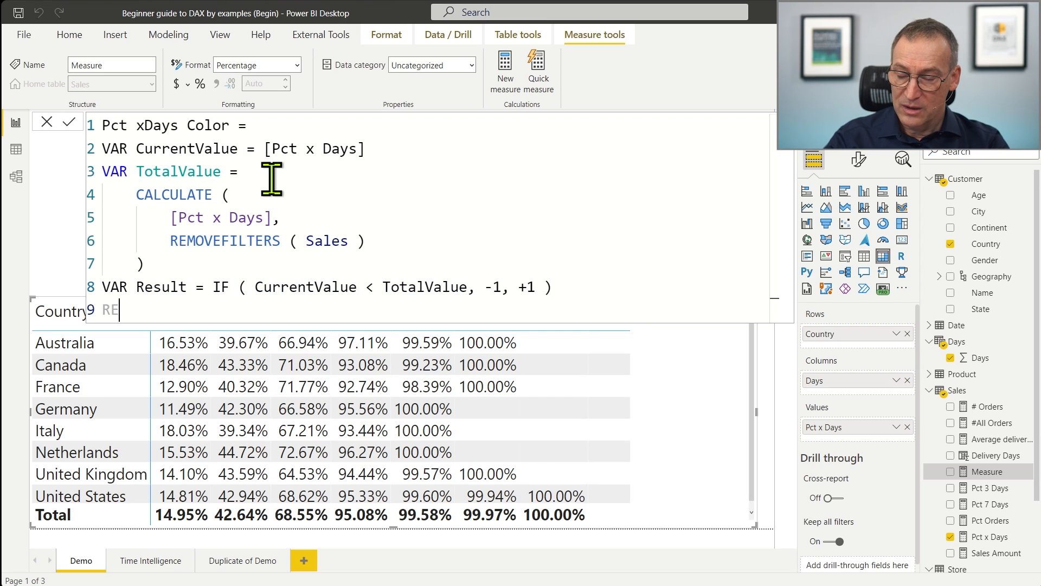
{"action": "type", "text": "RETURN"}
{"action": "key", "text": "Return"}
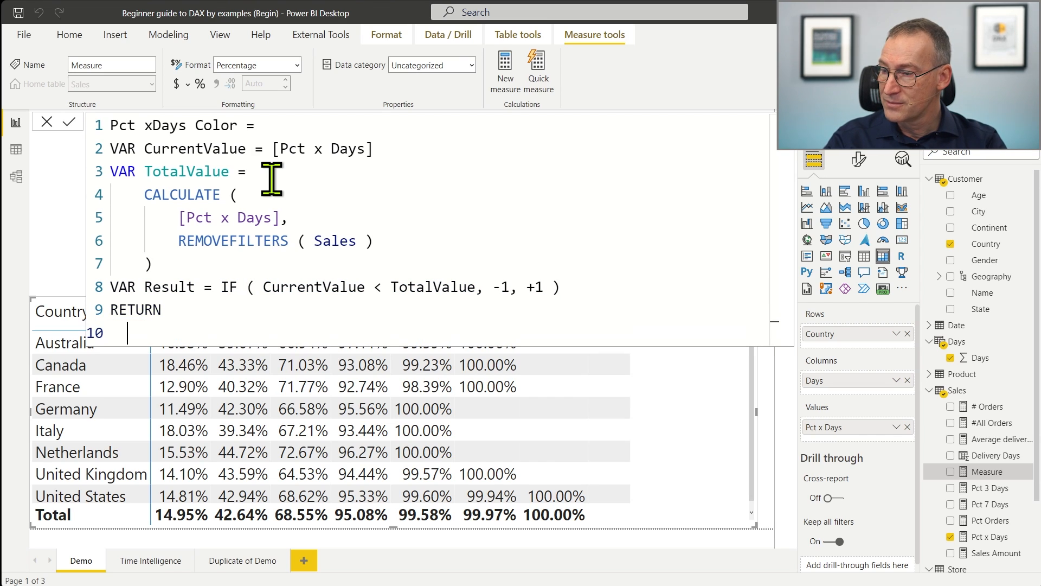
{"action": "type", "text": "Result"}
{"action": "key", "text": "Up"}
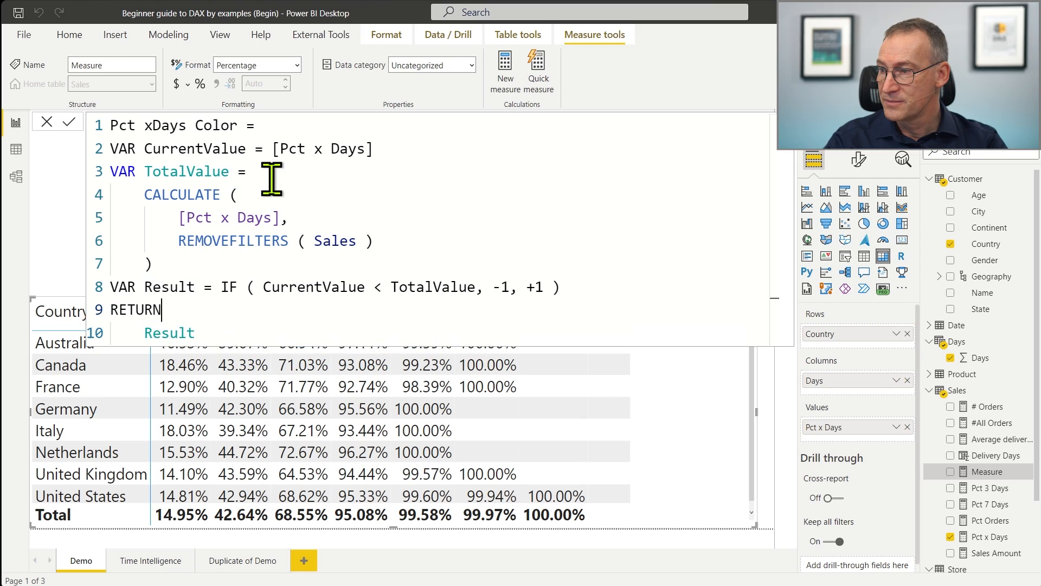
Review the Pct xDays Color formula and compare Germany's and Canada's 1-day percentages with the Total row.
{"action": "key", "text": "Up"}
{"action": "key", "text": "Up"}
{"action": "key", "text": "Up"}
{"action": "key", "text": "Up"}
{"action": "key", "text": "Up"}
{"action": "key", "text": "Up"}
{"action": "key", "text": "Up"}
{"action": "key", "text": "Up"}
{"action": "key", "text": "Up"}
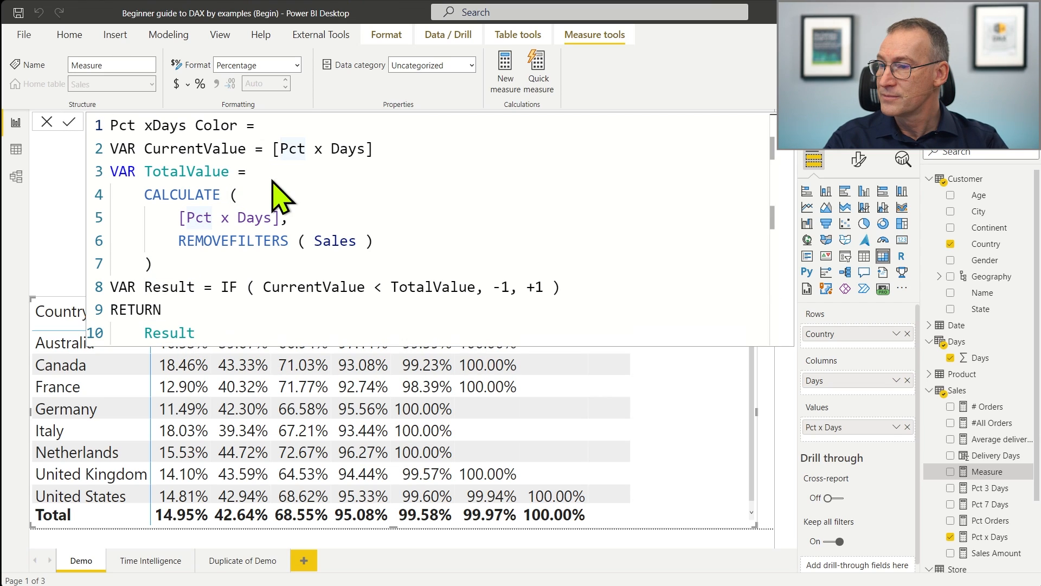
{"action": "key", "text": "Return"}
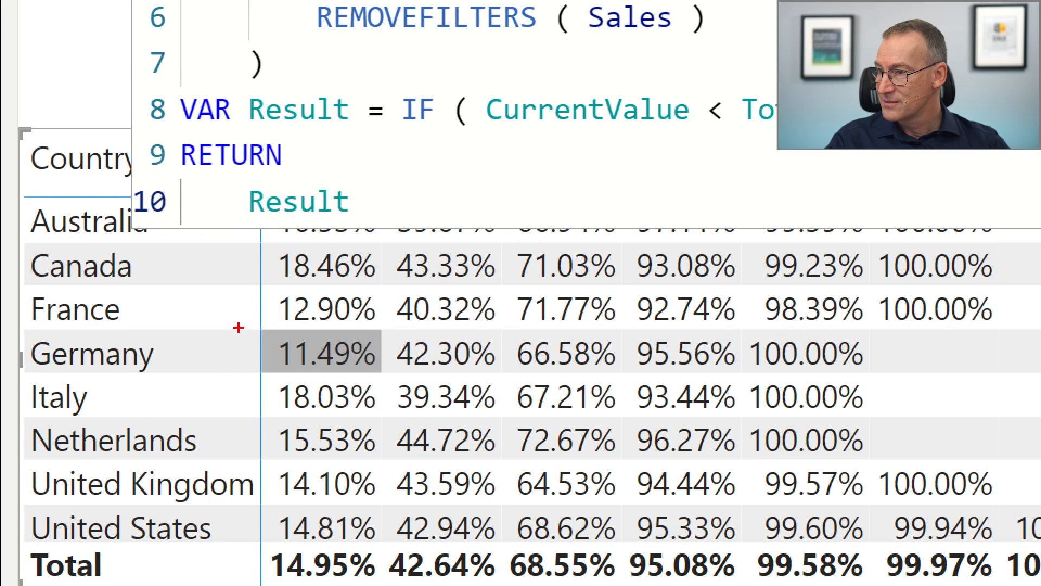
{"action": "mouse_move", "coordinate": [235, 329]}
{"action": "left_mouse_down"}
{"action": "mouse_move", "coordinate": [349, 386]}
{"action": "mouse_move", "coordinate": [421, 387]}
{"action": "left_mouse_up"}
{"action": "left_click_drag", "start_coordinate": [256, 552], "coordinate": [395, 585]}
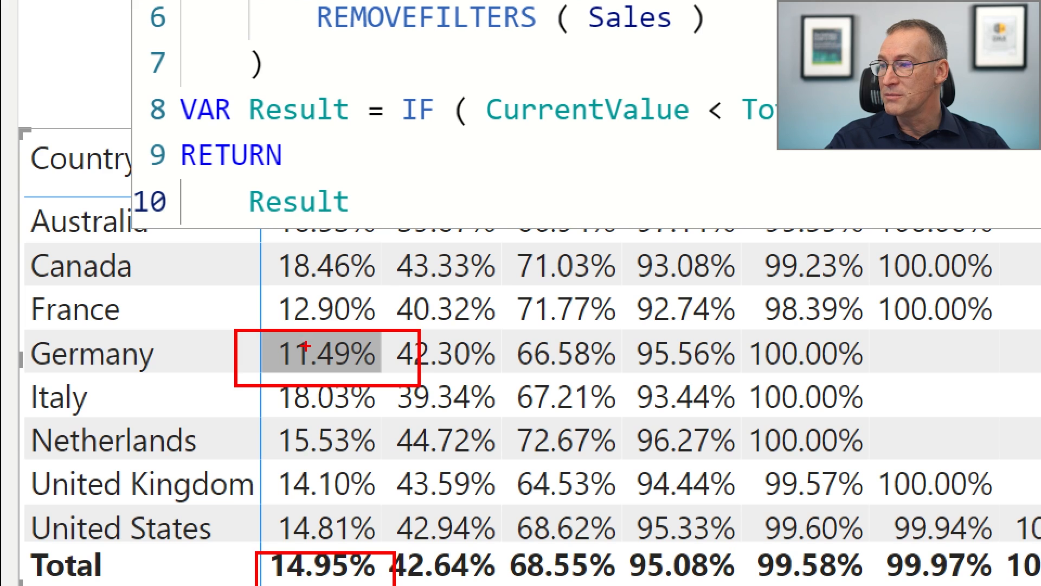
{"action": "left_click_drag", "start_coordinate": [261, 239], "coordinate": [399, 303]}
{"action": "key", "text": "Escape"}
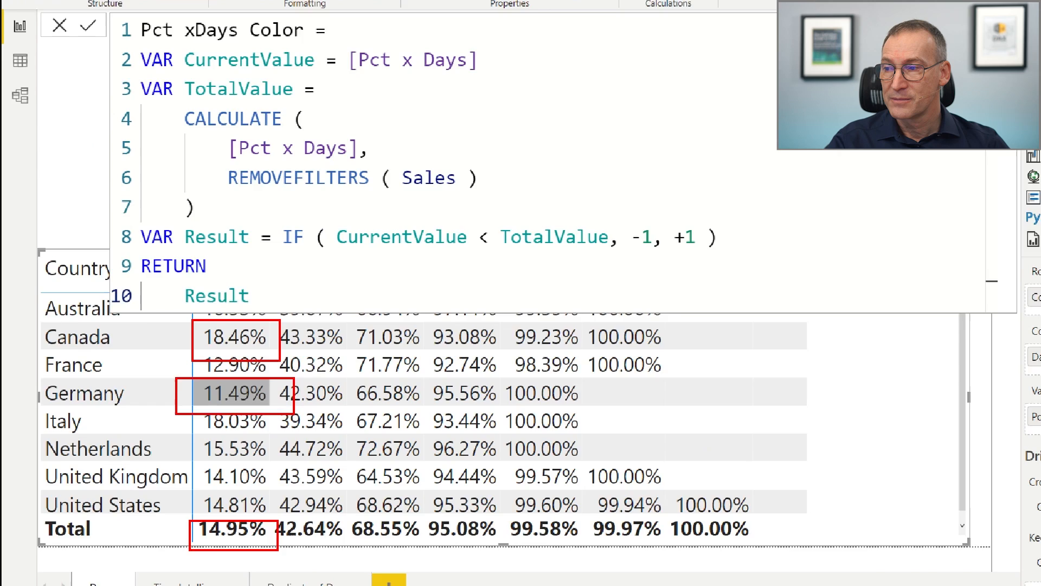
Commit the Pct xDays Color measure and add it to the matrix values beside Pct x Days.
{"action": "left_click", "coordinate": [282, 254]}
{"action": "left_click", "coordinate": [649, 380]}
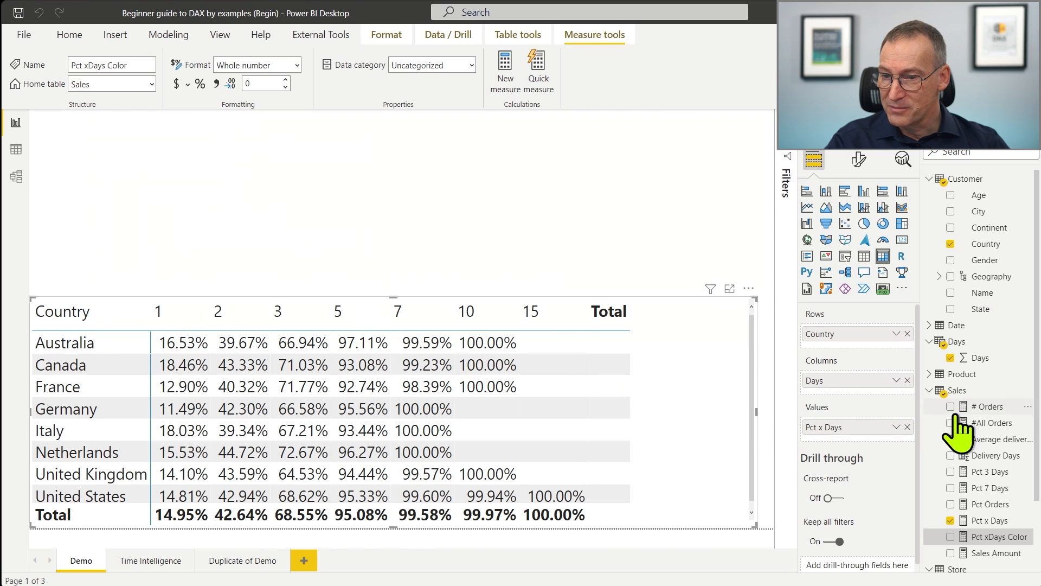
{"action": "left_click_drag", "start_coordinate": [1002, 538], "coordinate": [600, 437]}
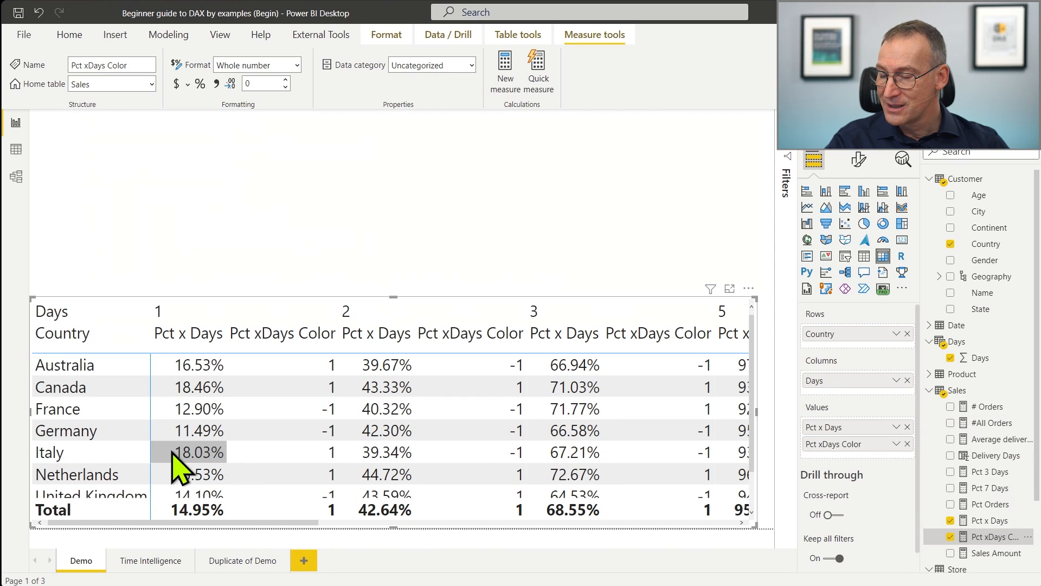
Check Germany's and Canada's 1-day percentages against their color values, and remove Pct xDays Color from the matrix values.
{"action": "key", "text": "ctrl+1"}
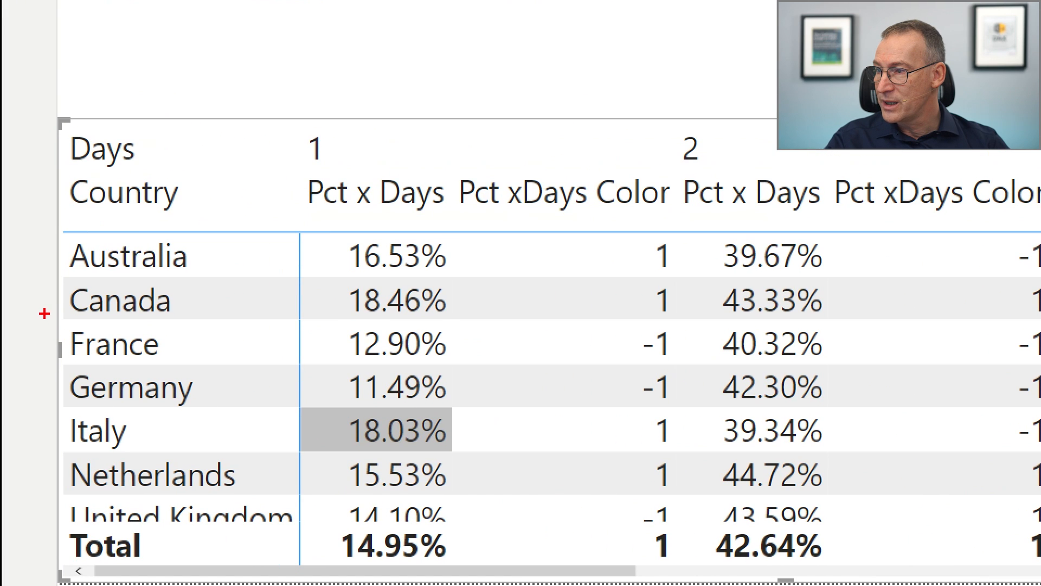
{"action": "left_click_drag", "start_coordinate": [48, 367], "coordinate": [688, 407]}
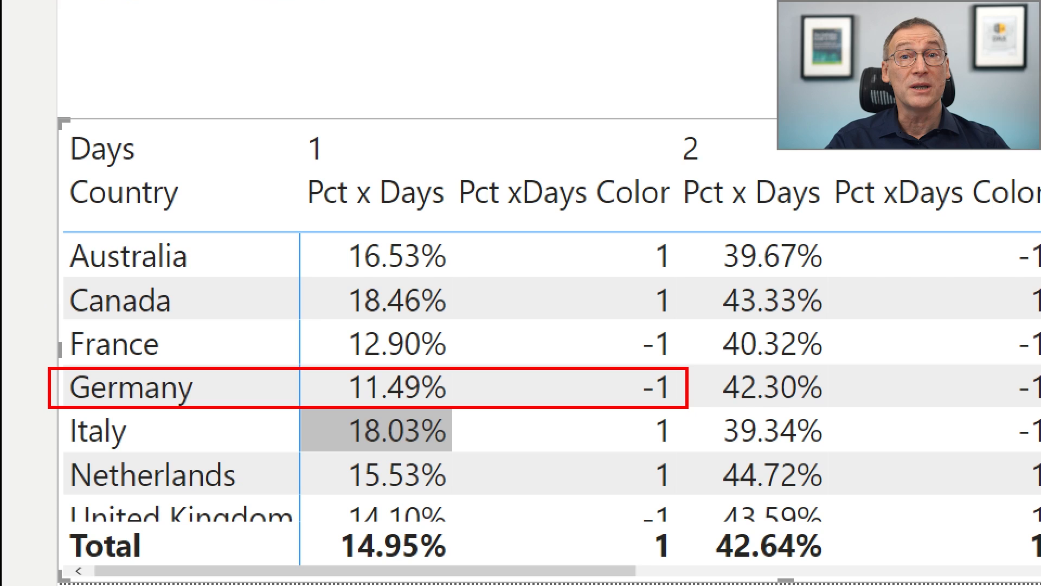
{"action": "left_click_drag", "start_coordinate": [52, 266], "coordinate": [694, 329]}
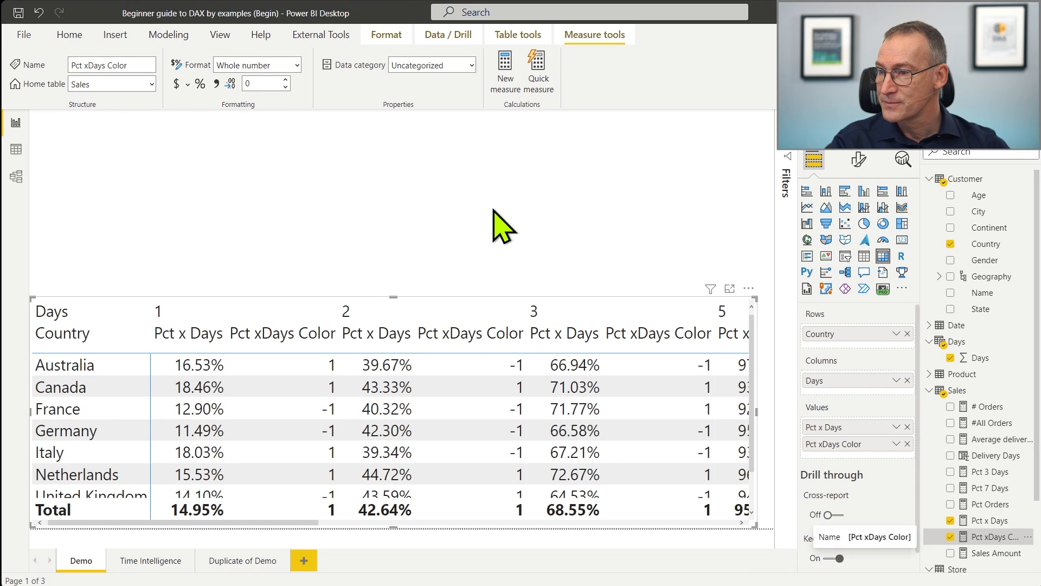
{"action": "left_click", "coordinate": [629, 315]}
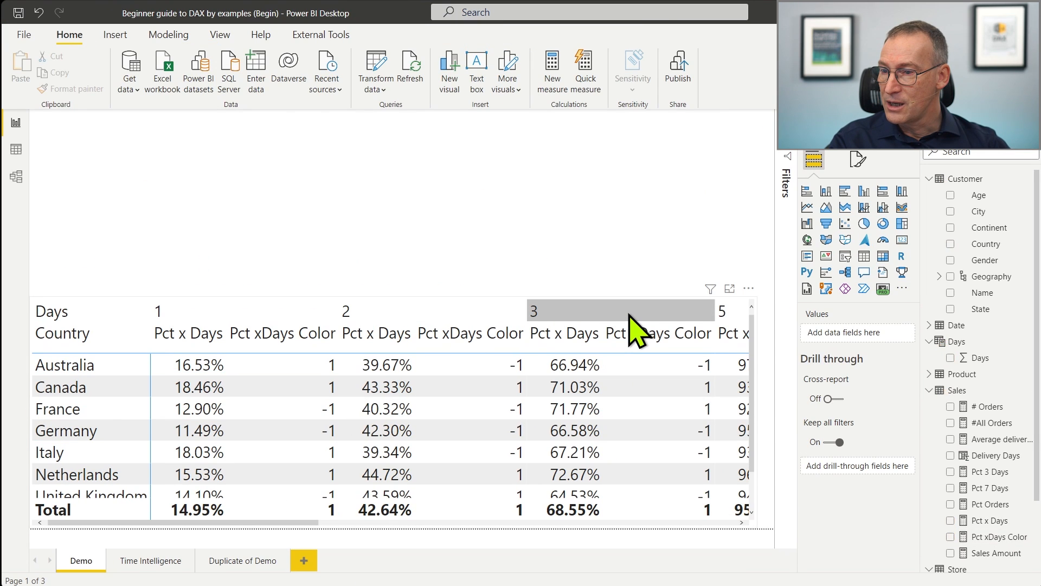
{"action": "left_click", "coordinate": [670, 316]}
{"action": "left_click", "coordinate": [908, 444]}
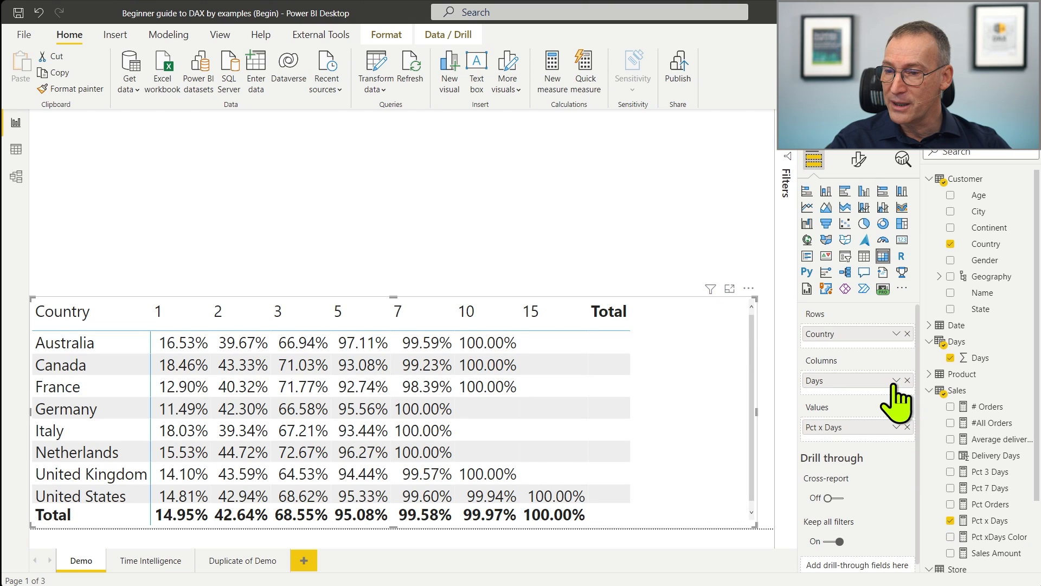
Start background color conditional formatting for the Pct x Days value and choose the Rules format style.
{"action": "left_click", "coordinate": [896, 426]}
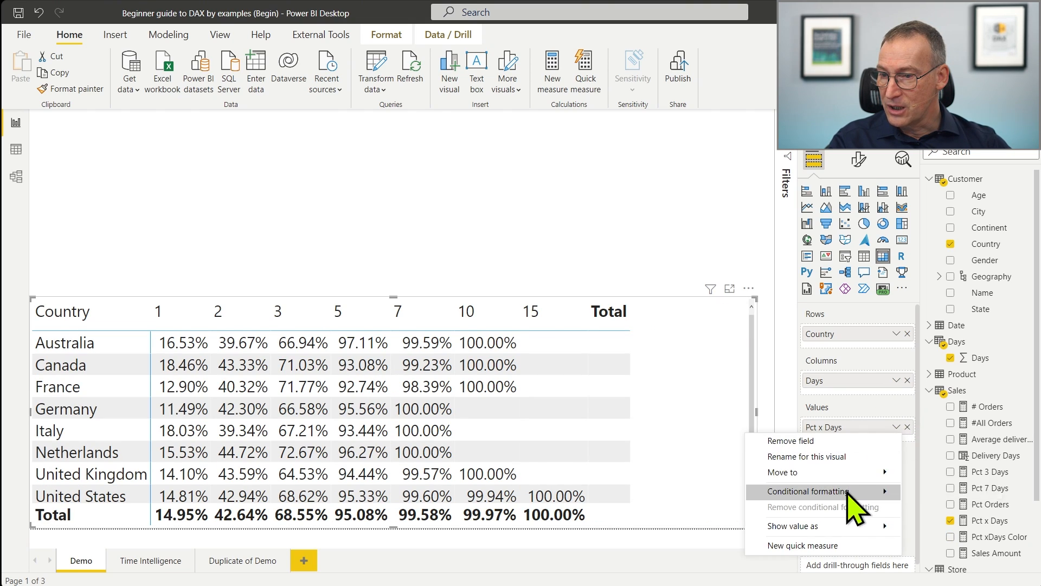
{"action": "mouse_move", "coordinate": [849, 494]}
{"action": "left_click", "coordinate": [946, 494]}
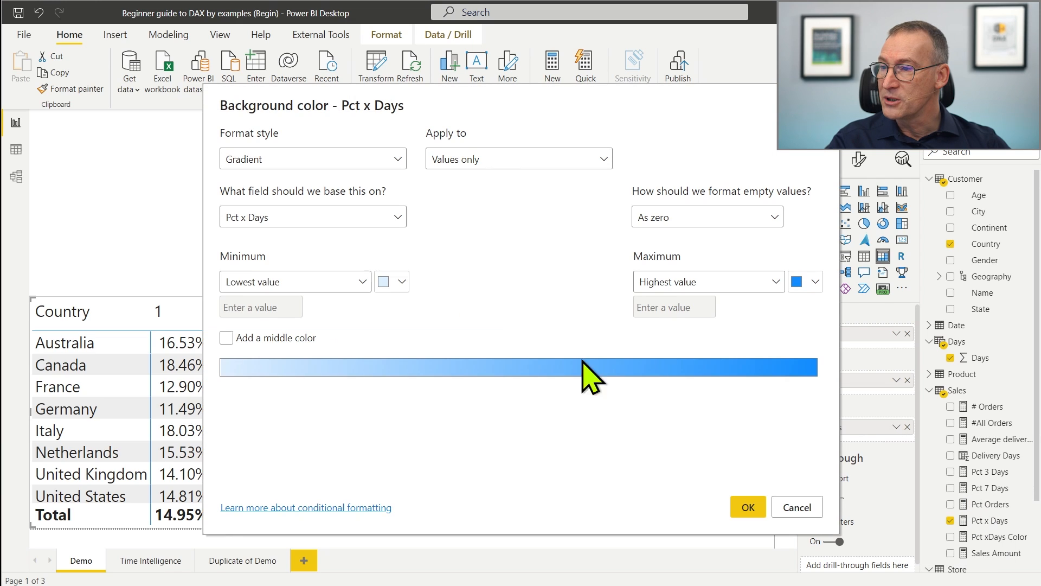
{"action": "left_click", "coordinate": [374, 162]}
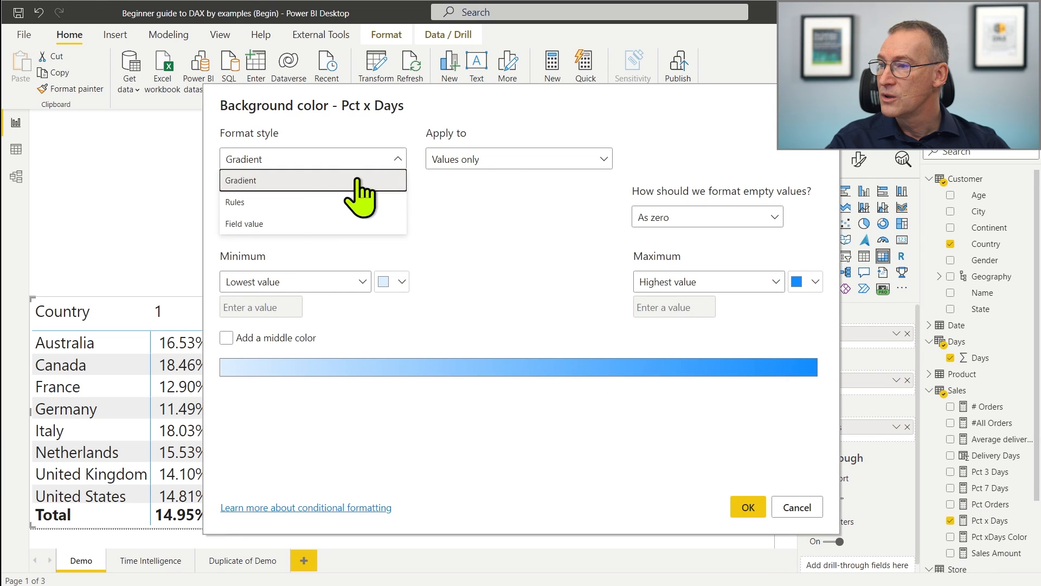
{"action": "left_click", "coordinate": [294, 203]}
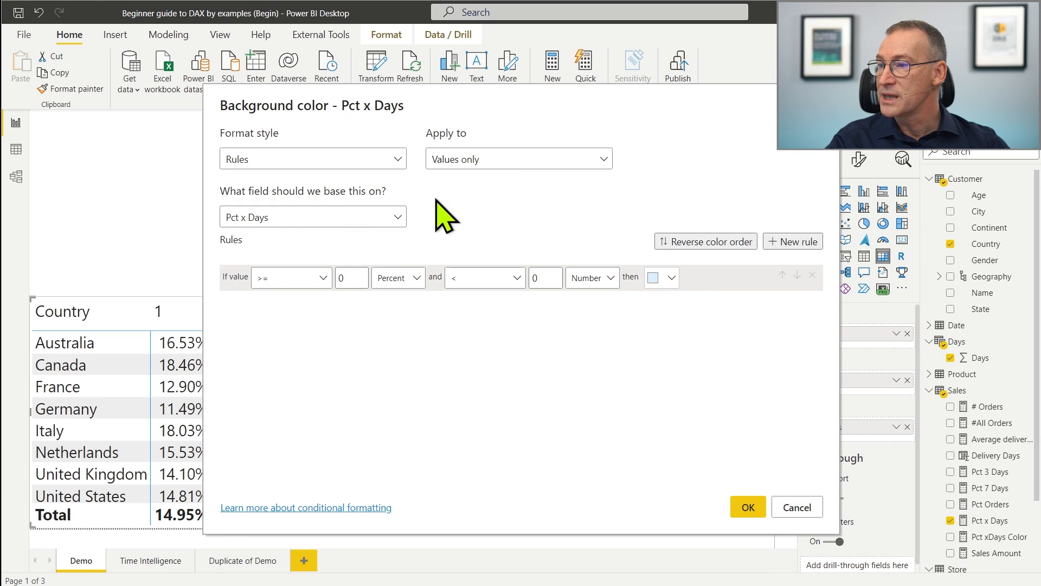
Base the background color rules on the Pct xDays Color measure from the Sales table.
{"action": "left_click", "coordinate": [384, 220]}
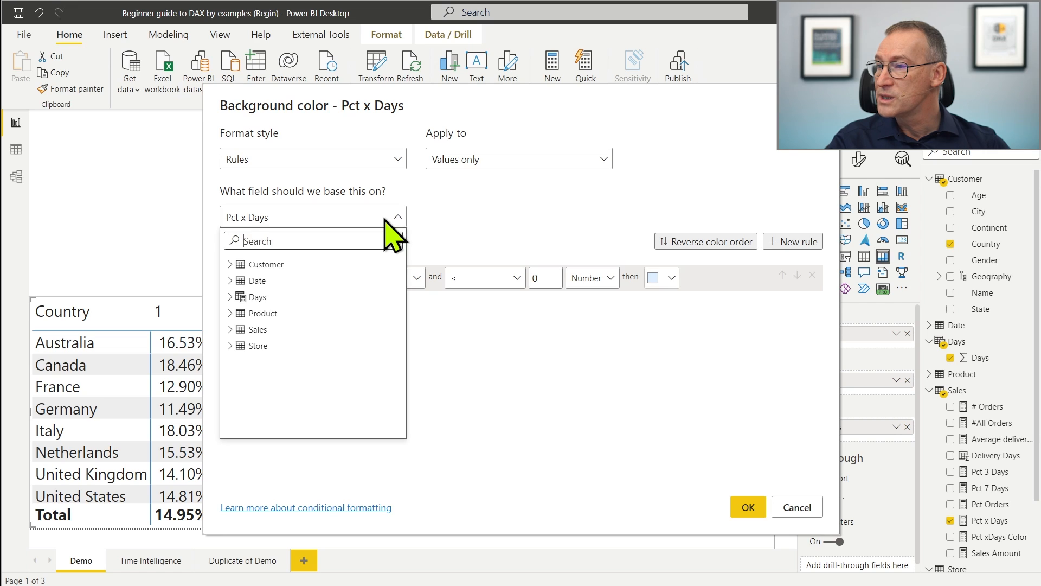
{"action": "left_click", "coordinate": [231, 332]}
{"action": "scroll", "coordinate": [342, 347], "scroll_direction": "down", "scroll_amount": 1}
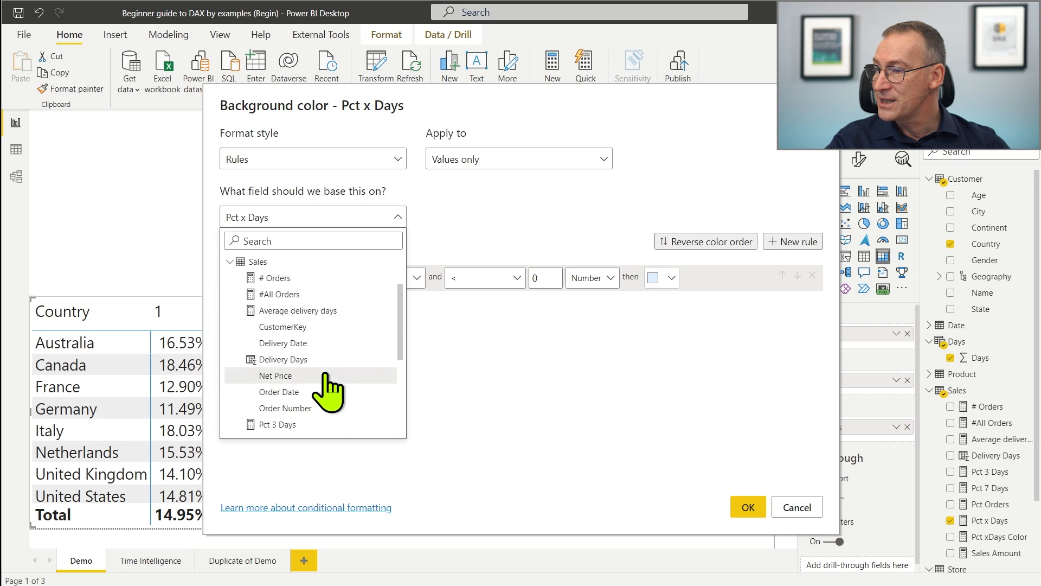
{"action": "scroll", "coordinate": [326, 375], "scroll_direction": "down", "scroll_amount": 2}
{"action": "left_click", "coordinate": [314, 421]}
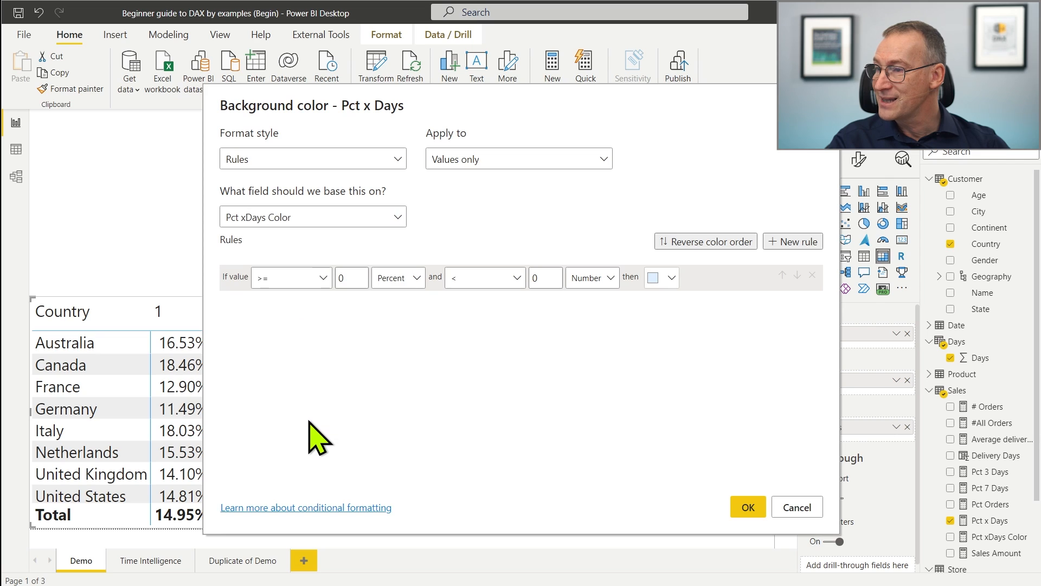
Set the first rule to color cells light blue when the value = 1 as a Number.
{"action": "left_click", "coordinate": [315, 278]}
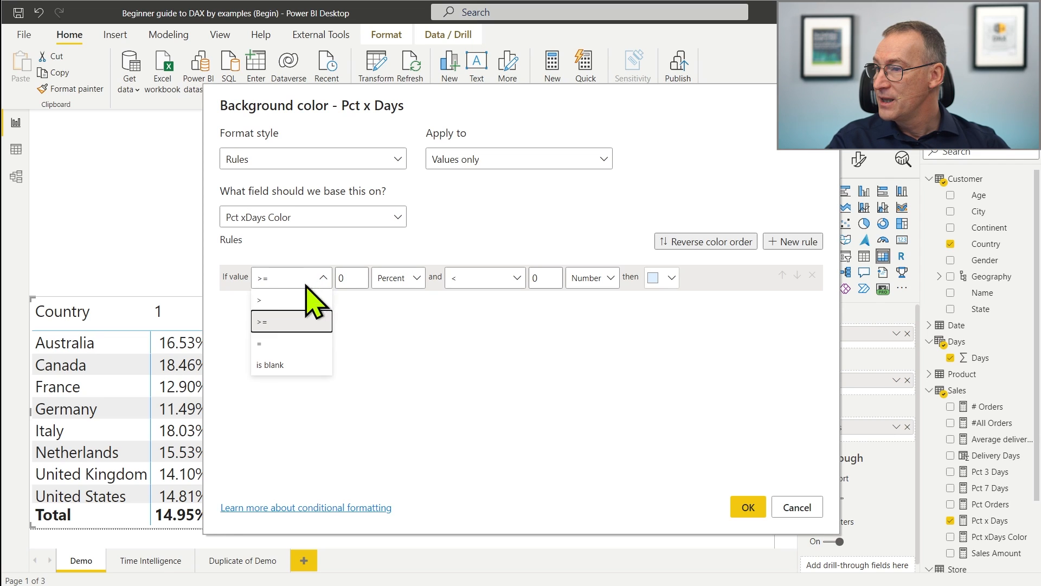
{"action": "left_click", "coordinate": [278, 343]}
{"action": "double_click", "coordinate": [343, 278]}
{"action": "type", "text": "1"}
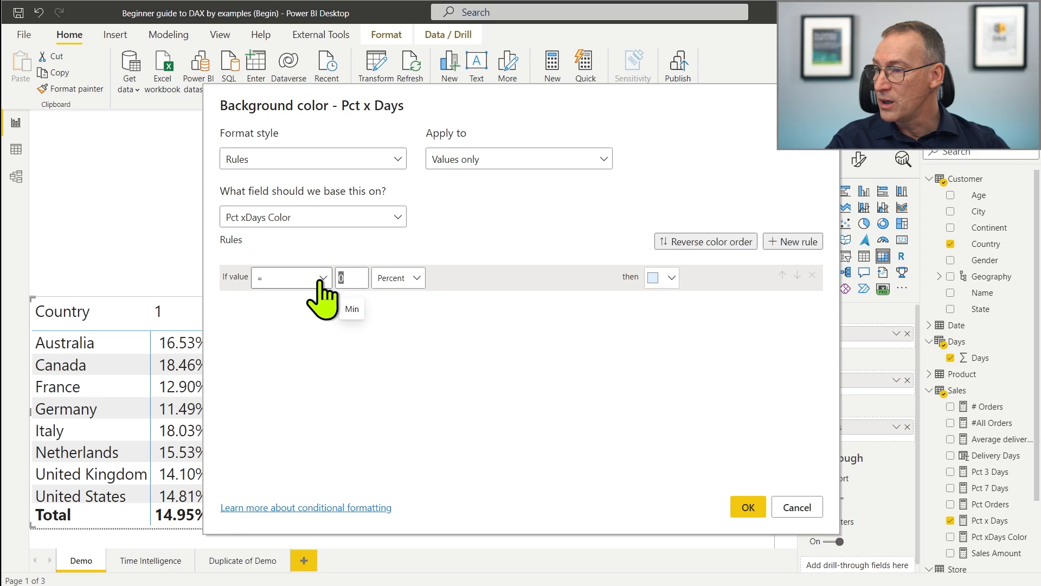
{"action": "left_click", "coordinate": [417, 278]}
{"action": "left_click", "coordinate": [401, 321]}
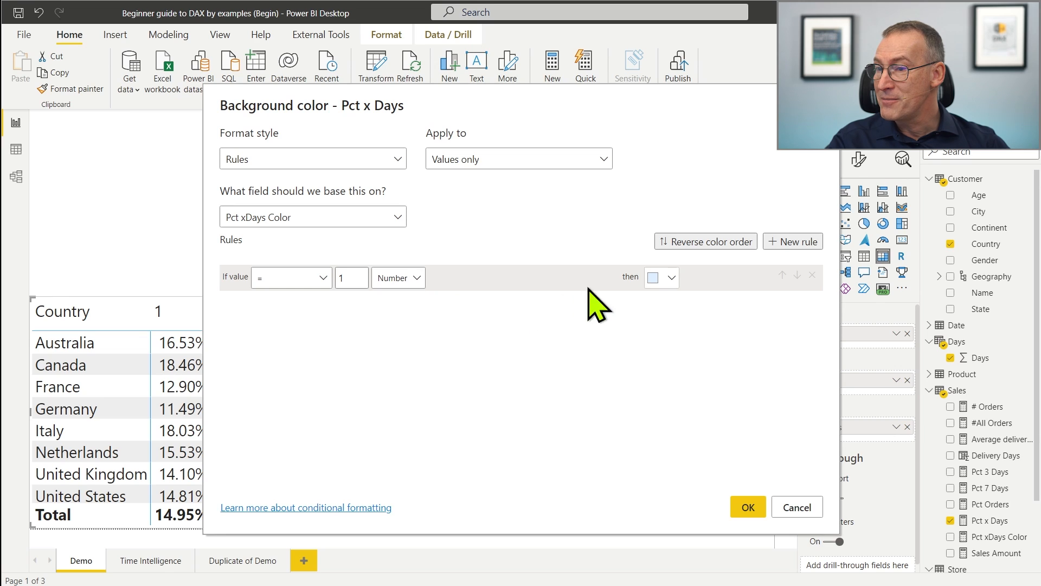
{"action": "left_click", "coordinate": [671, 280]}
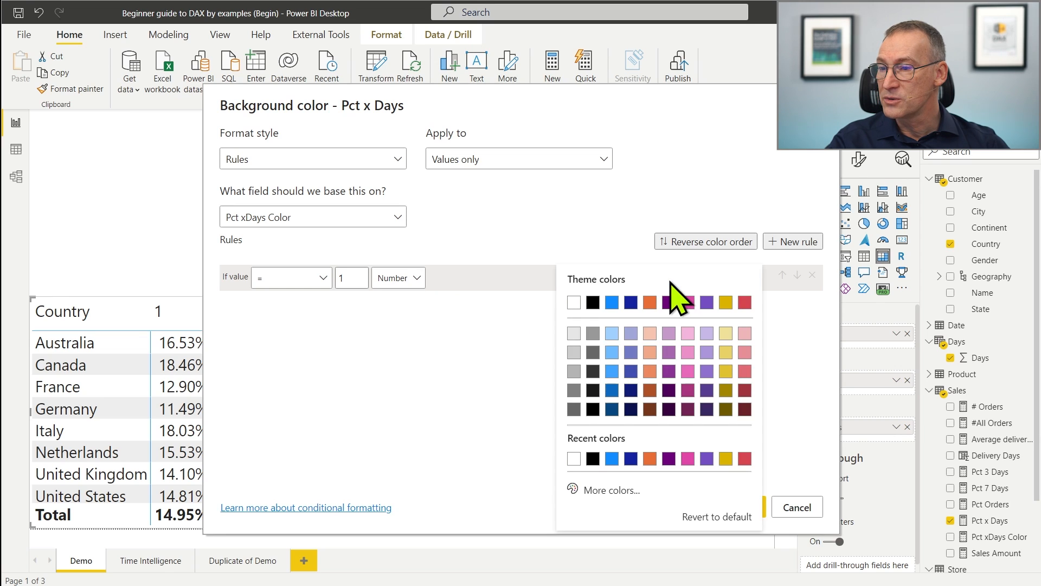
{"action": "left_click", "coordinate": [611, 334]}
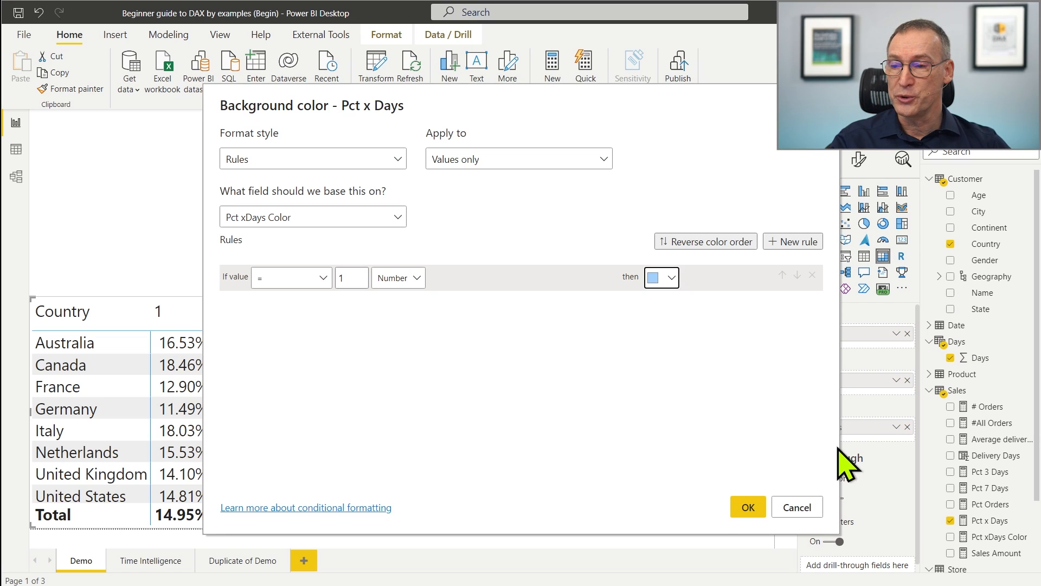
Add a second rule that colors cells light red when the value = -1 as a Number, and apply the formatting.
{"action": "left_click", "coordinate": [799, 243]}
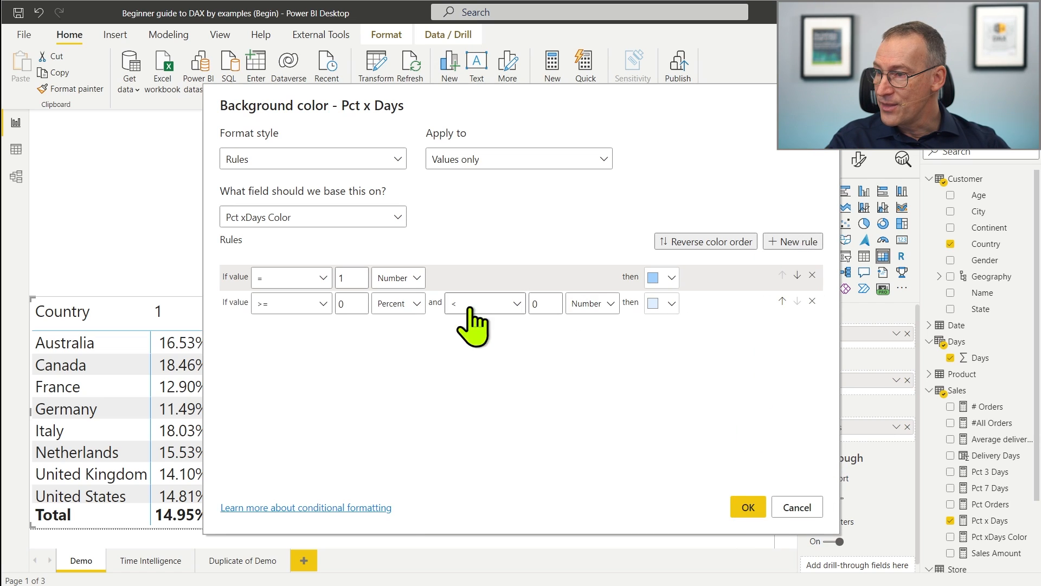
{"action": "left_click", "coordinate": [319, 305]}
{"action": "left_click", "coordinate": [292, 374]}
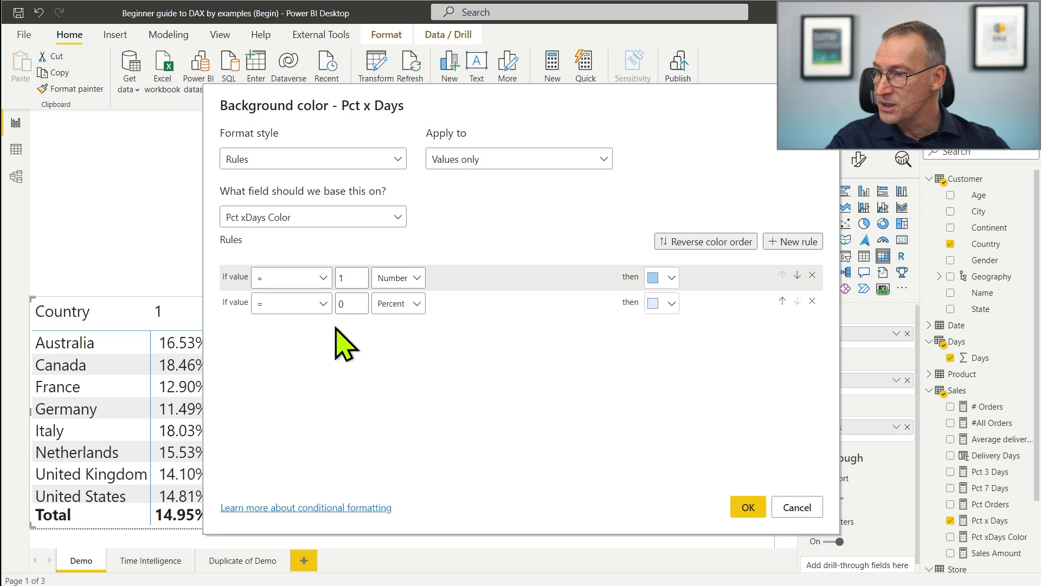
{"action": "double_click", "coordinate": [337, 304]}
{"action": "type", "text": "1"}
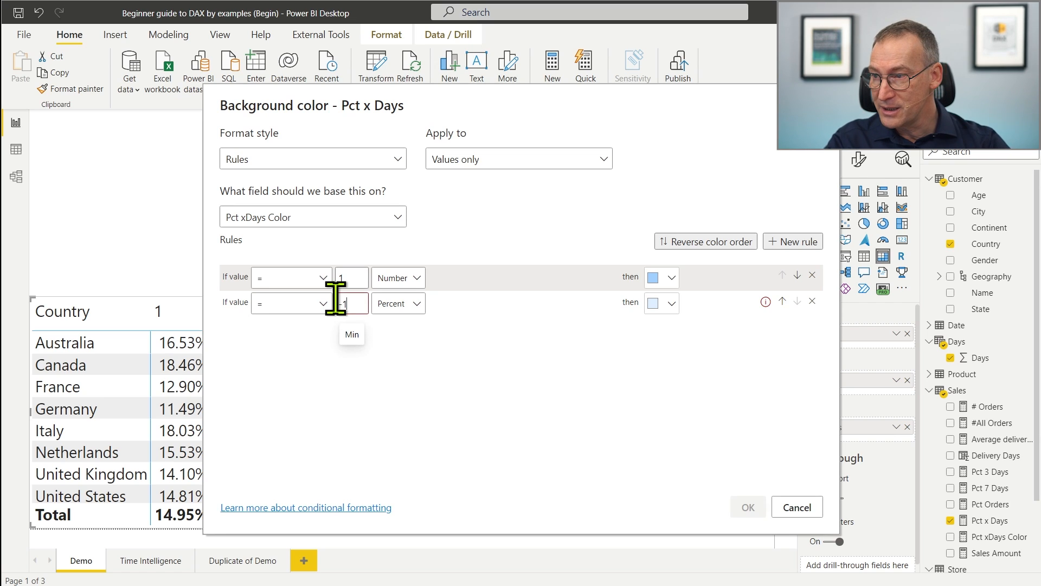
{"action": "left_click", "coordinate": [409, 305]}
{"action": "left_click", "coordinate": [403, 325]}
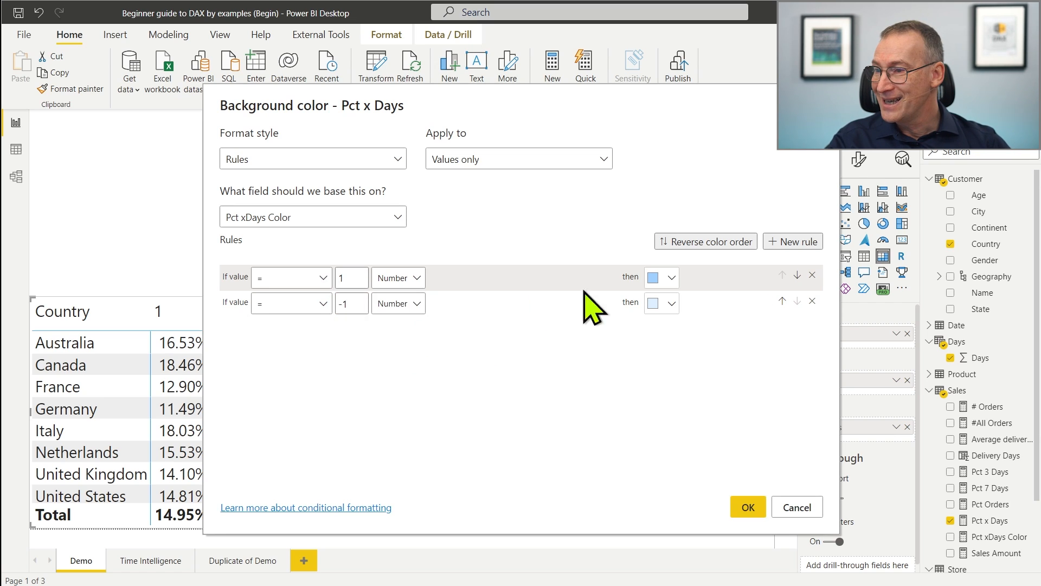
{"action": "left_click", "coordinate": [672, 304]}
{"action": "left_click", "coordinate": [744, 333]}
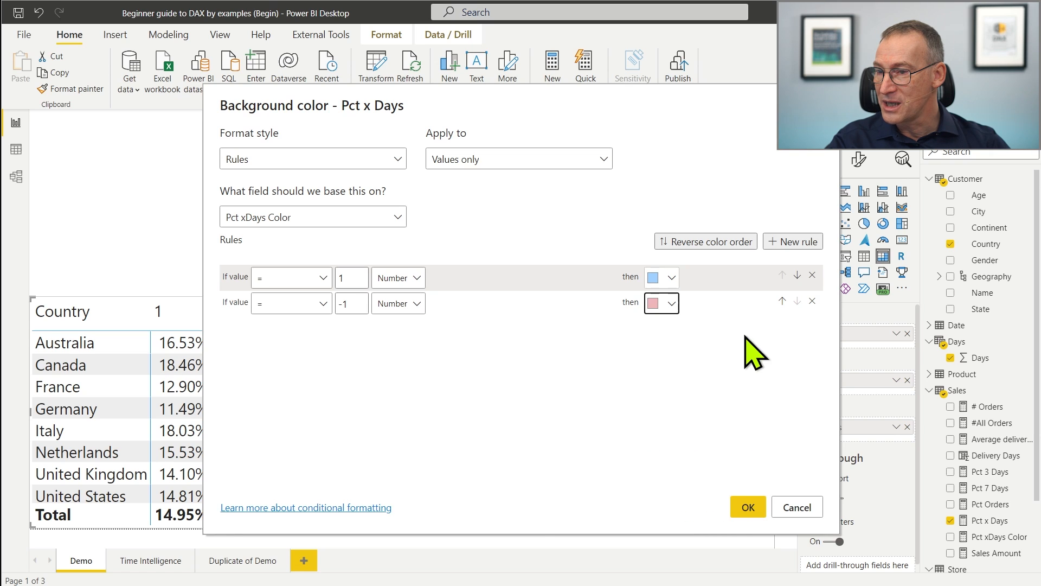
{"action": "left_click", "coordinate": [748, 509]}
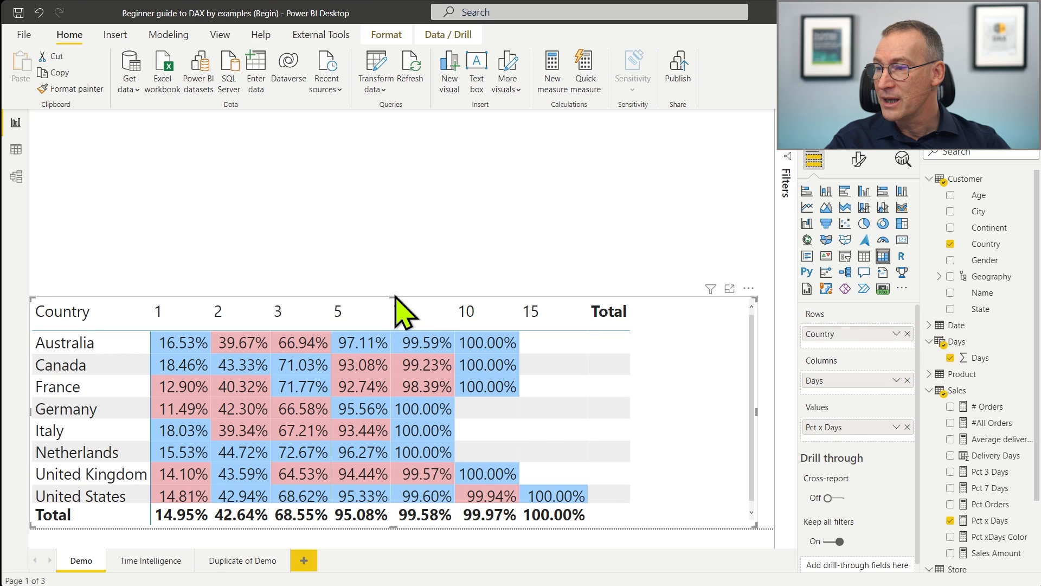
Extend the matrix upward on the canvas so all country rows and the Total row fit.
{"action": "key", "text": "Escape"}
{"action": "left_click", "coordinate": [562, 369]}
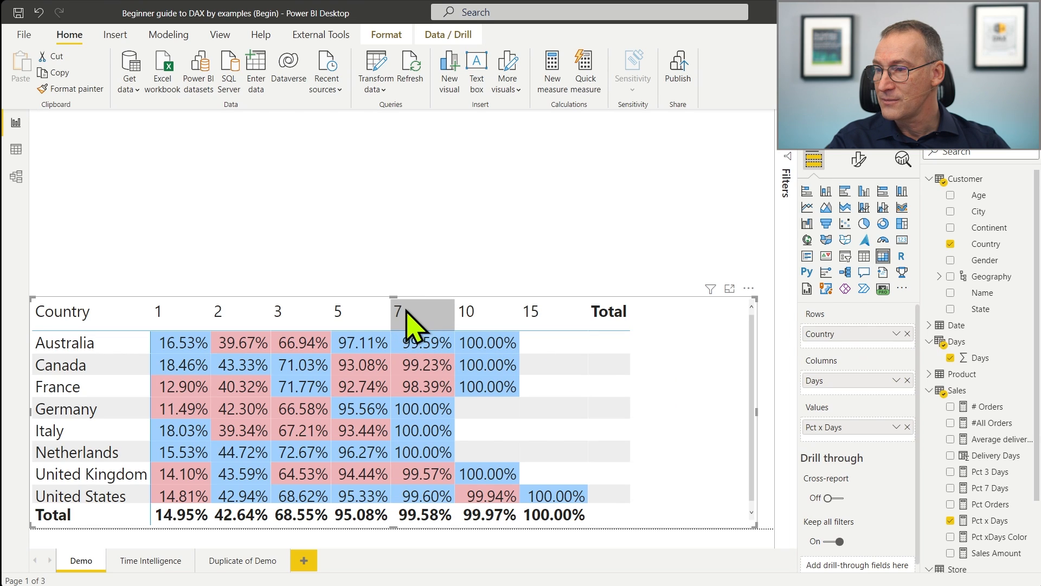
{"action": "left_click_drag", "start_coordinate": [390, 297], "coordinate": [391, 193]}
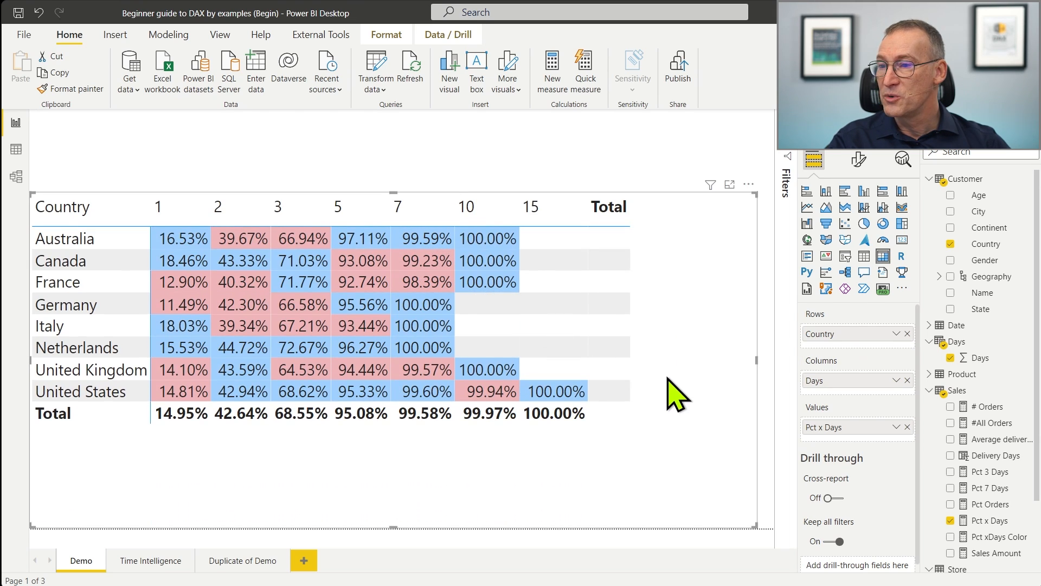